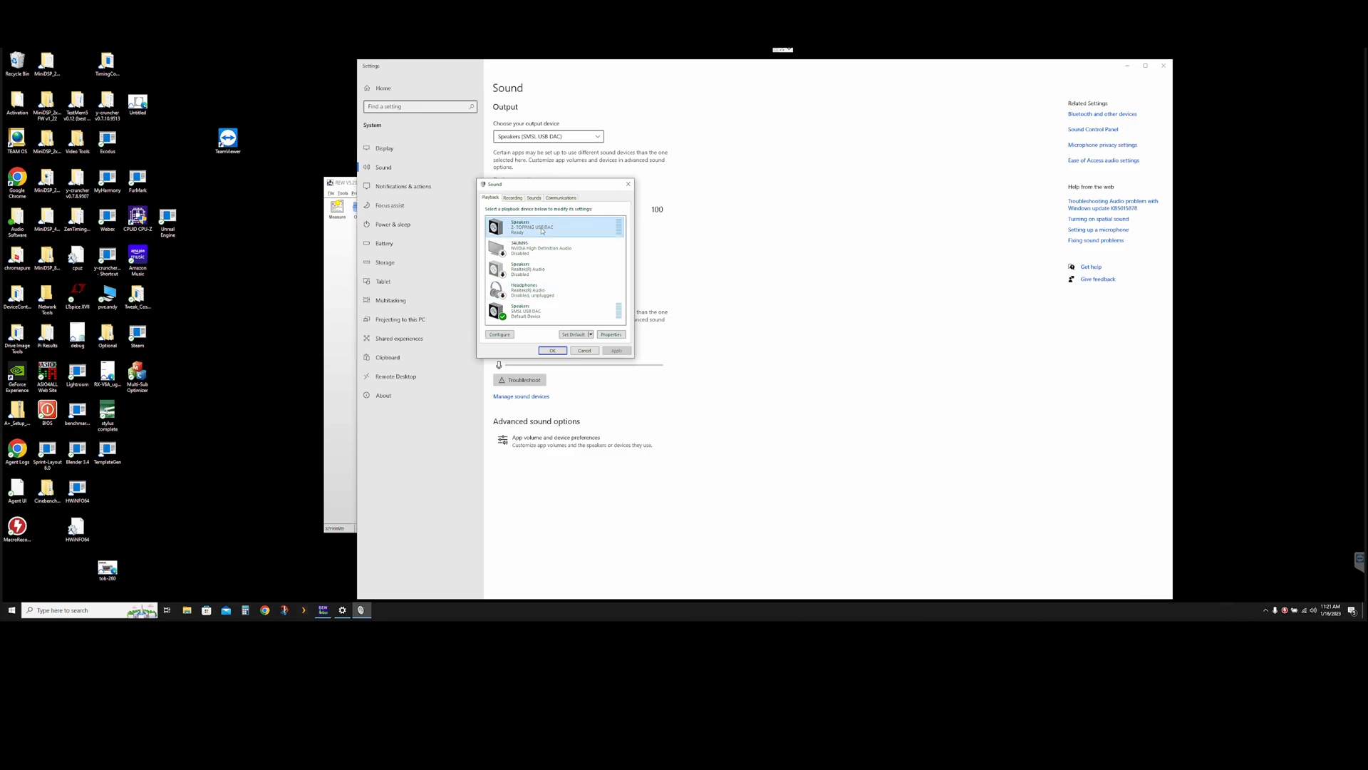
Review the levels, advanced and spatial sound properties of the TOPPING USB DAC playback device without changing them.
{"action": "left_click", "coordinate": [611, 334]}
{"action": "left_click", "coordinate": [521, 228]}
{"action": "left_click", "coordinate": [542, 228]}
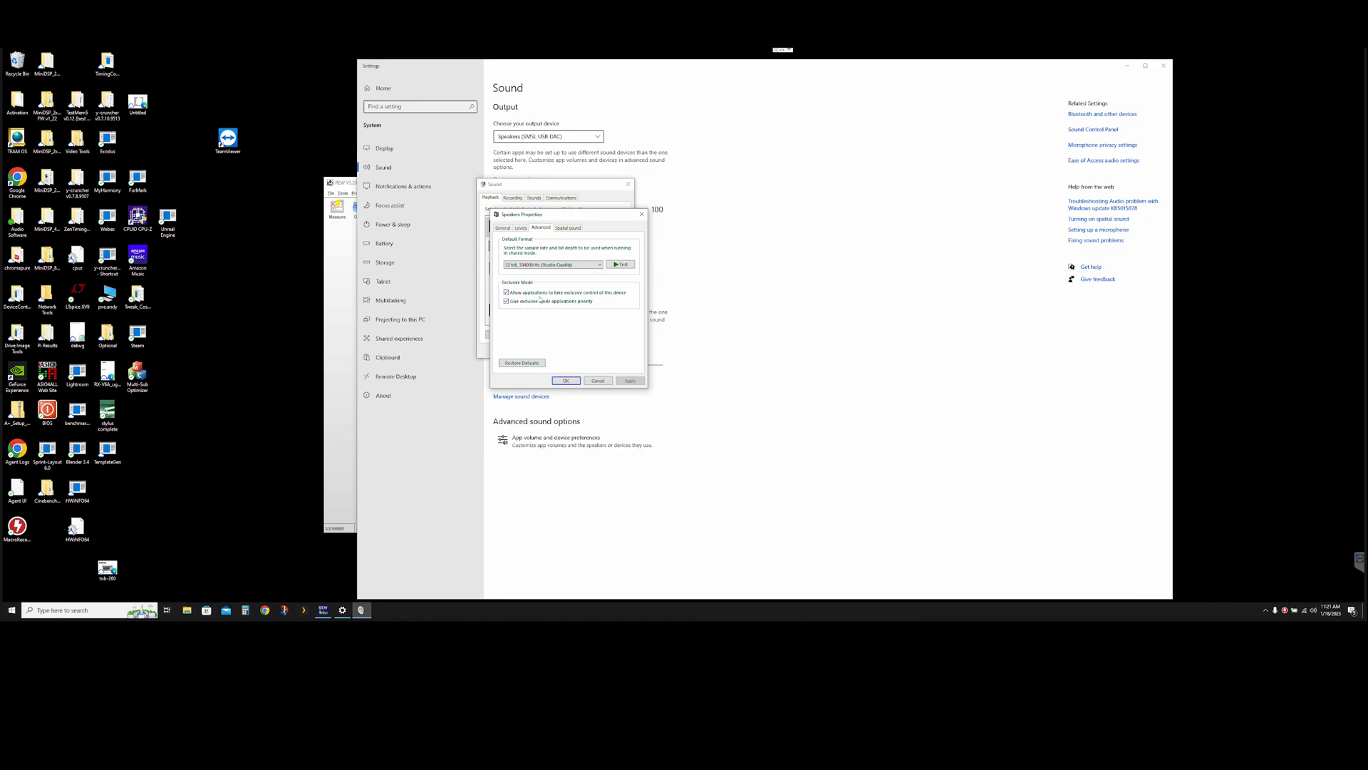
{"action": "left_click", "coordinate": [569, 228]}
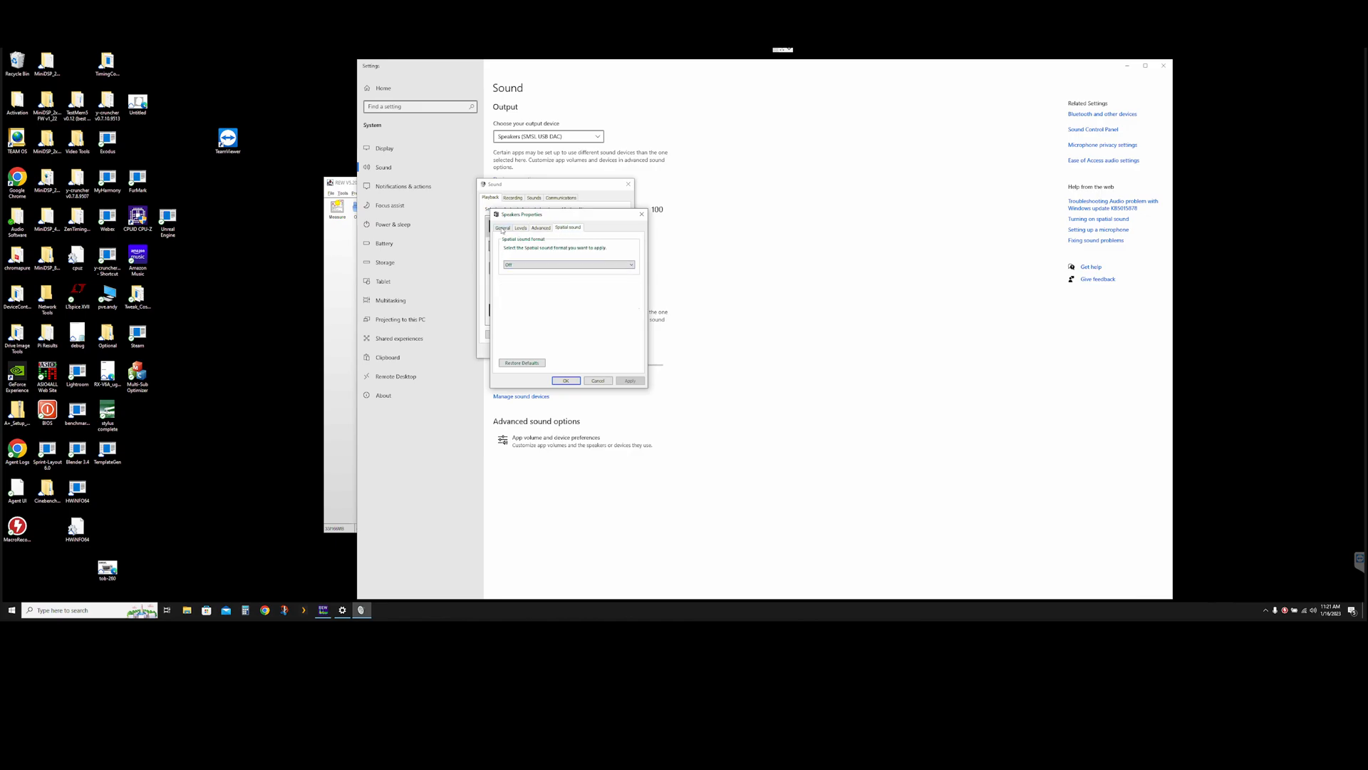
{"action": "key", "text": "ctrl+Tab"}
{"action": "left_click", "coordinate": [598, 381]}
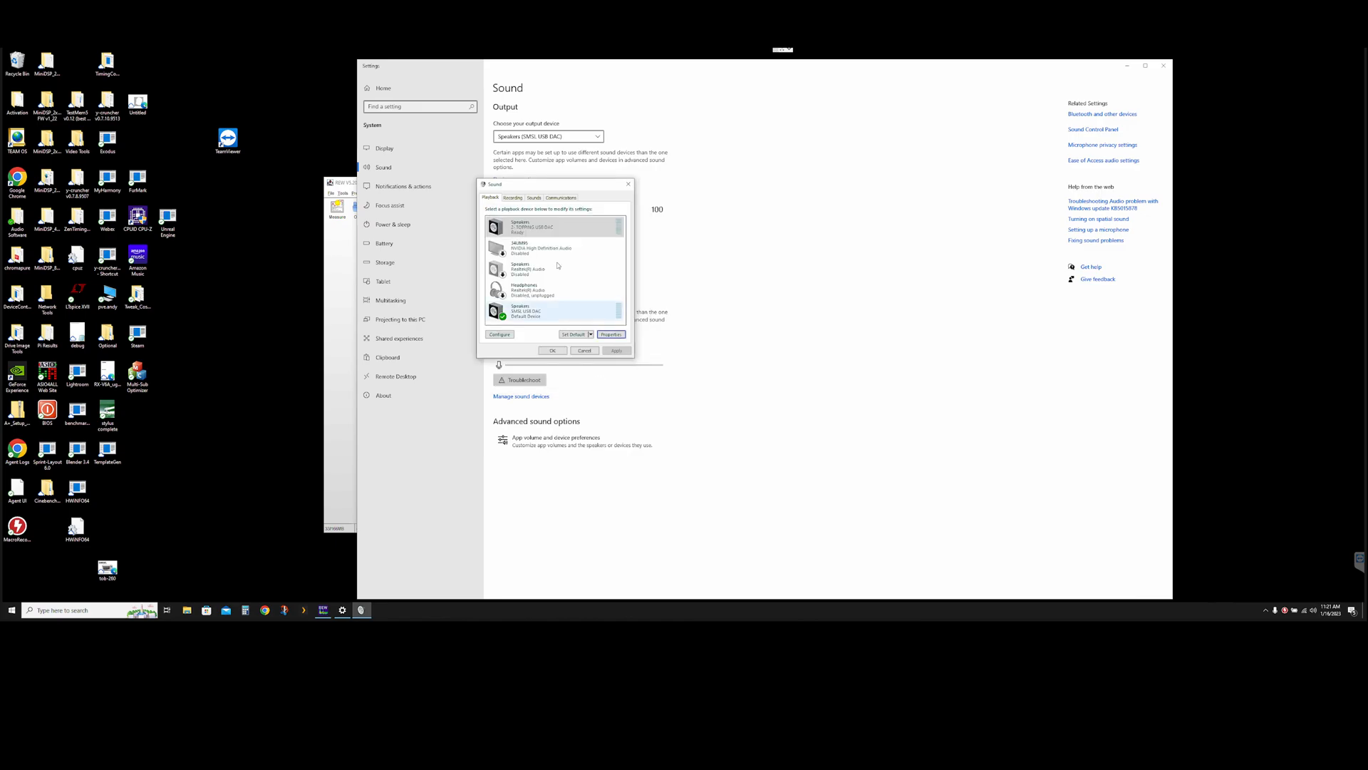
Review the listen, levels and advanced properties of the E1DA Cosmos ADC line-in recording device, and close all sound settings windows.
{"action": "left_click", "coordinate": [514, 198]}
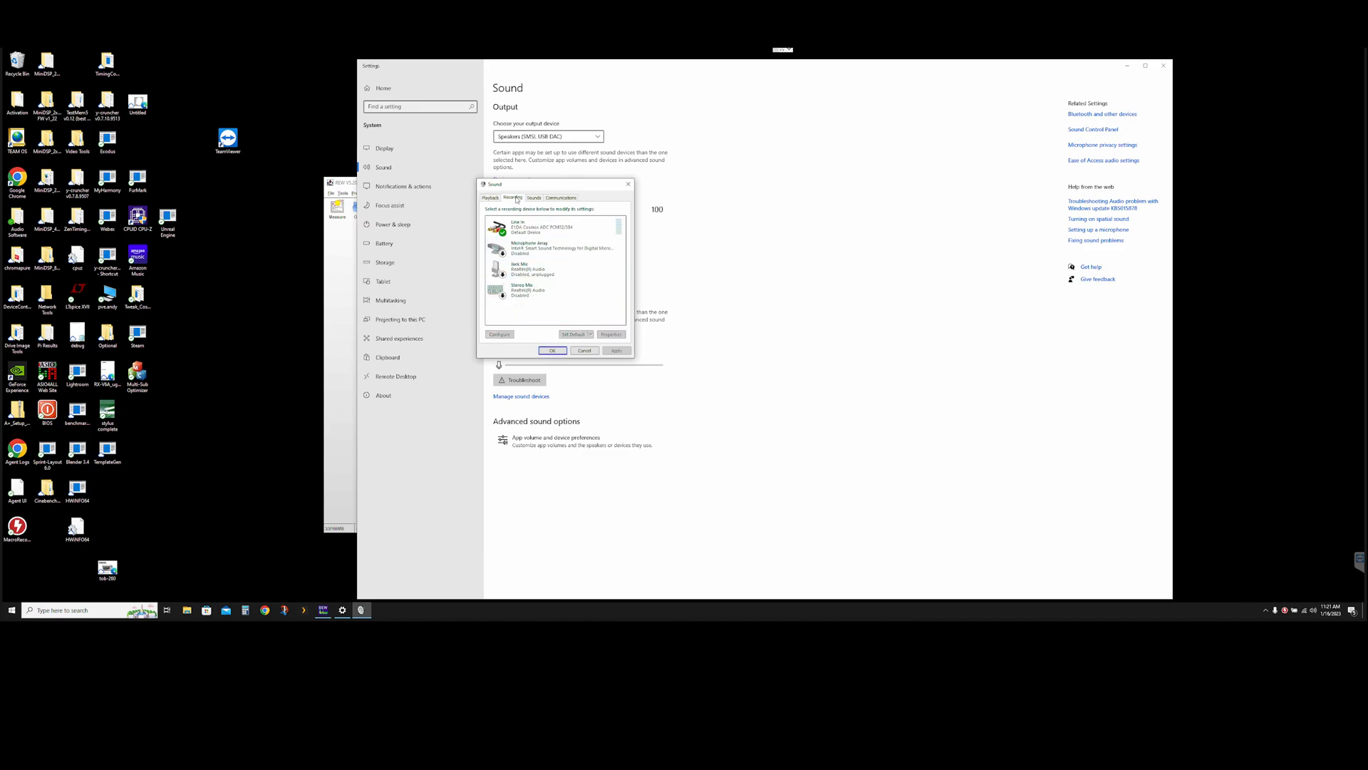
{"action": "left_click", "coordinate": [536, 230]}
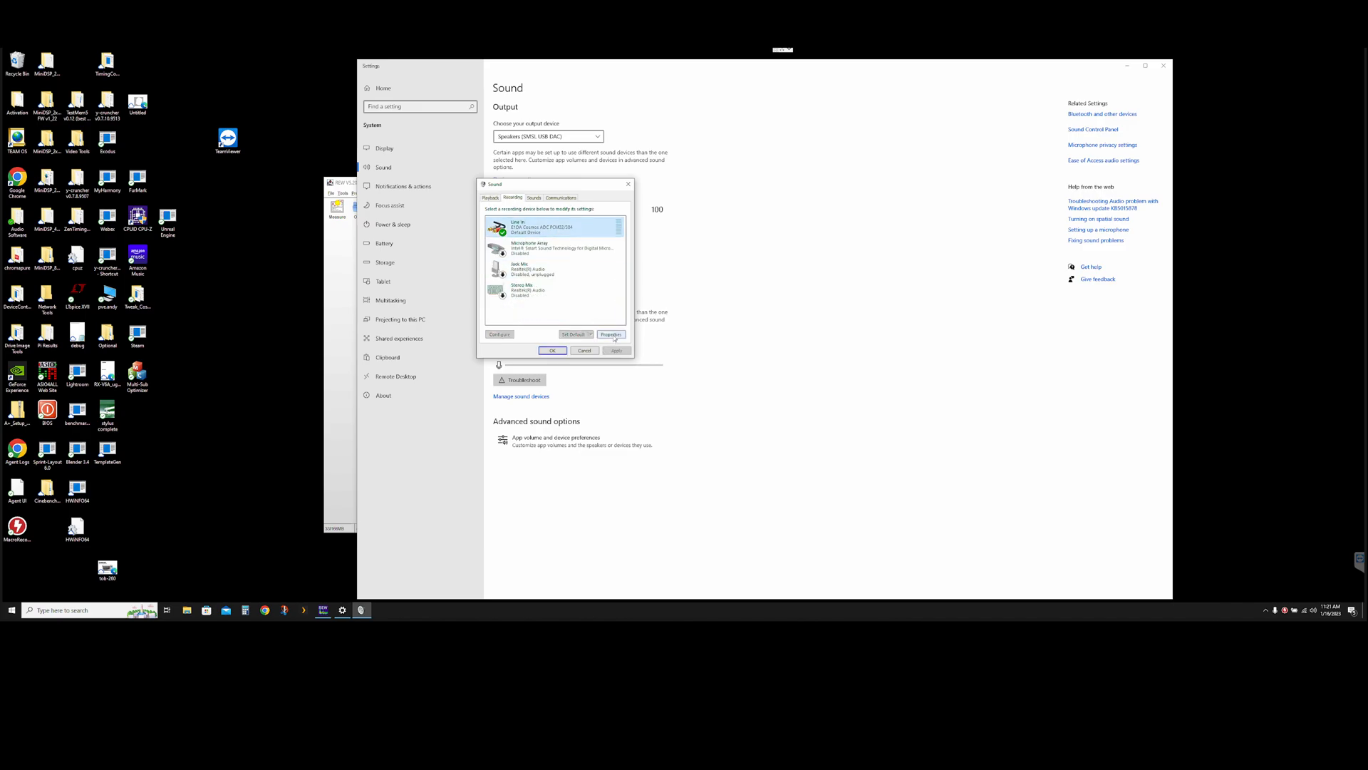
{"action": "double_click", "coordinate": [535, 230]}
{"action": "left_click", "coordinate": [520, 228]}
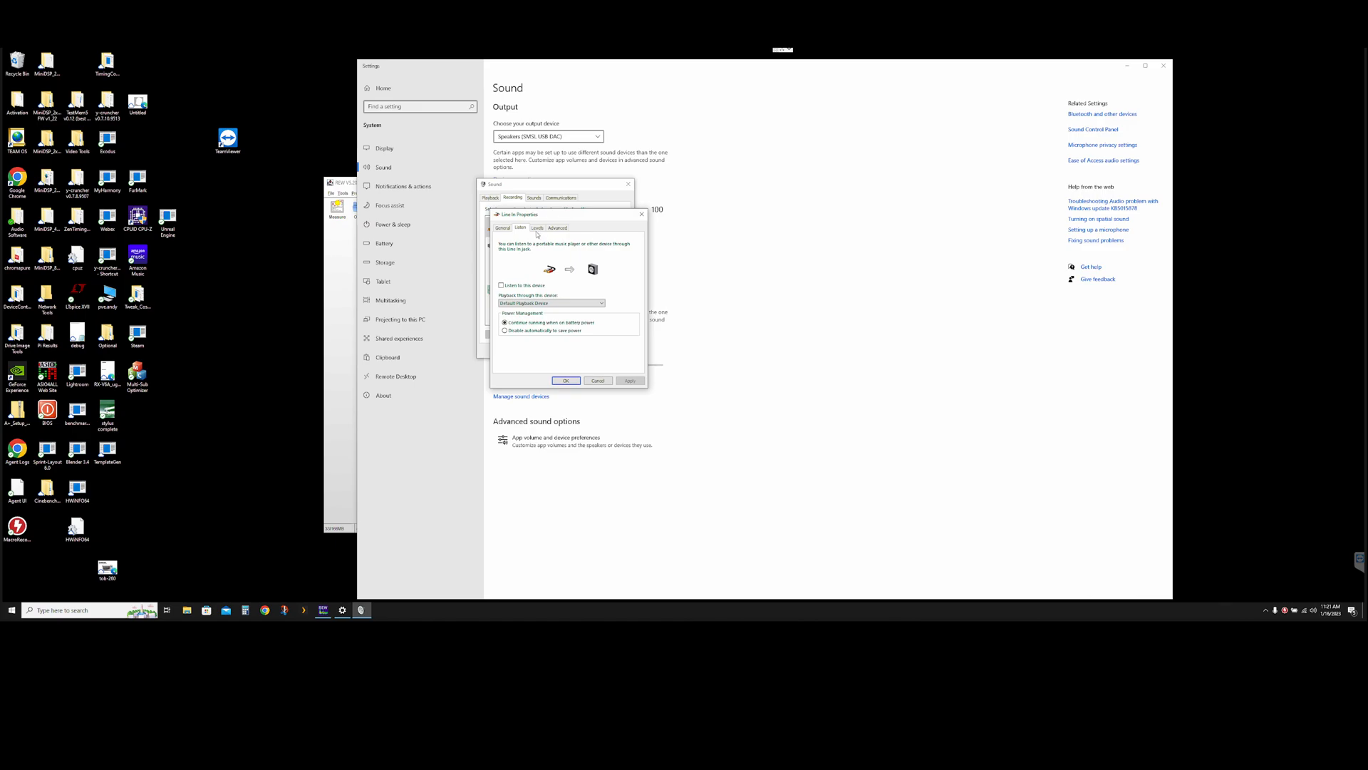
{"action": "left_click", "coordinate": [538, 228]}
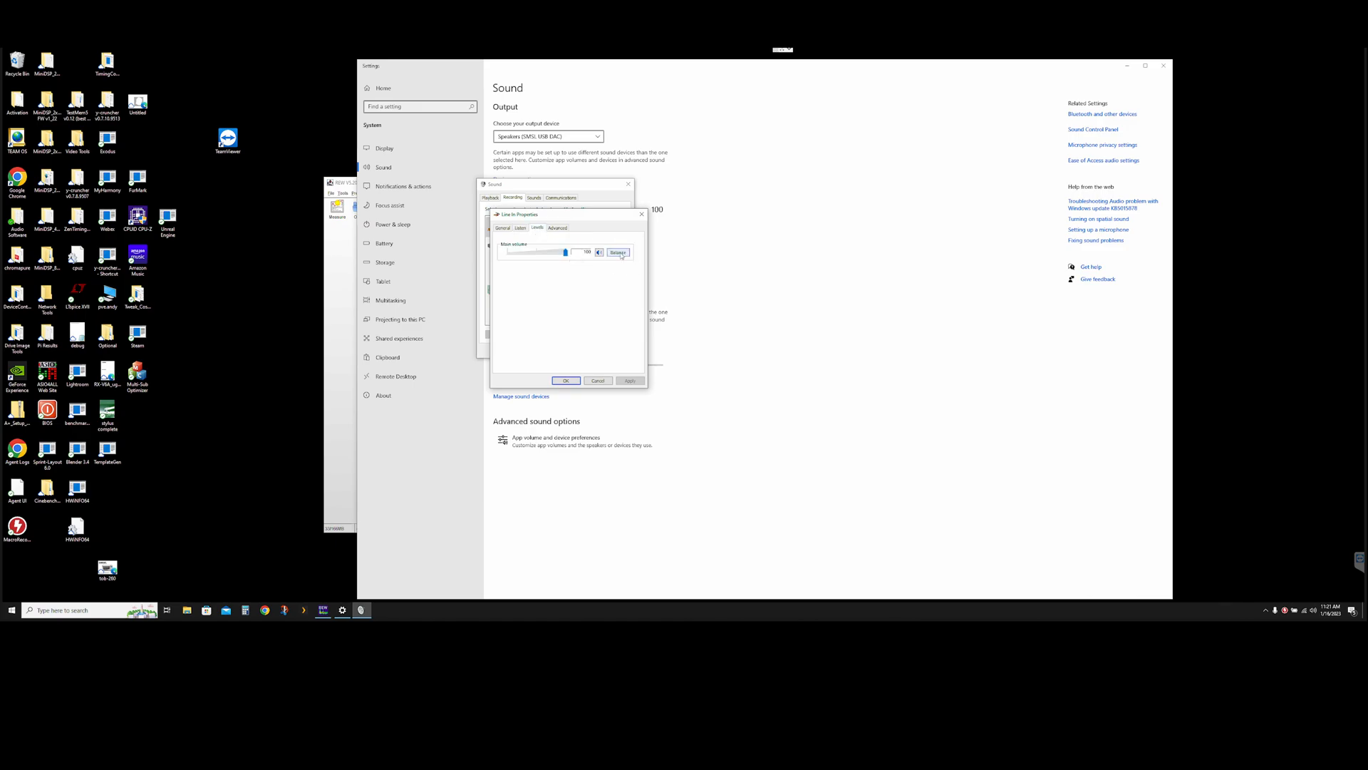
{"action": "left_click", "coordinate": [557, 227]}
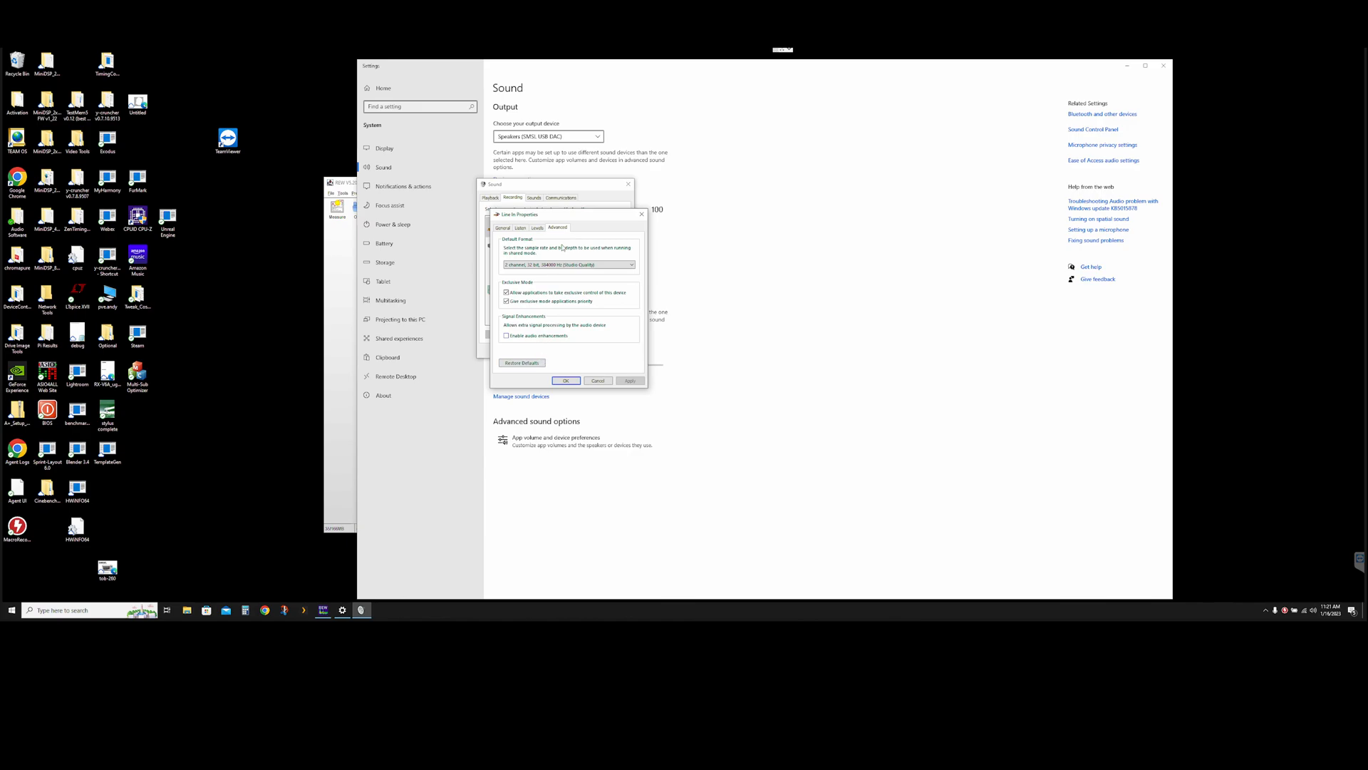
{"action": "left_click", "coordinate": [643, 215]}
{"action": "left_click", "coordinate": [628, 185]}
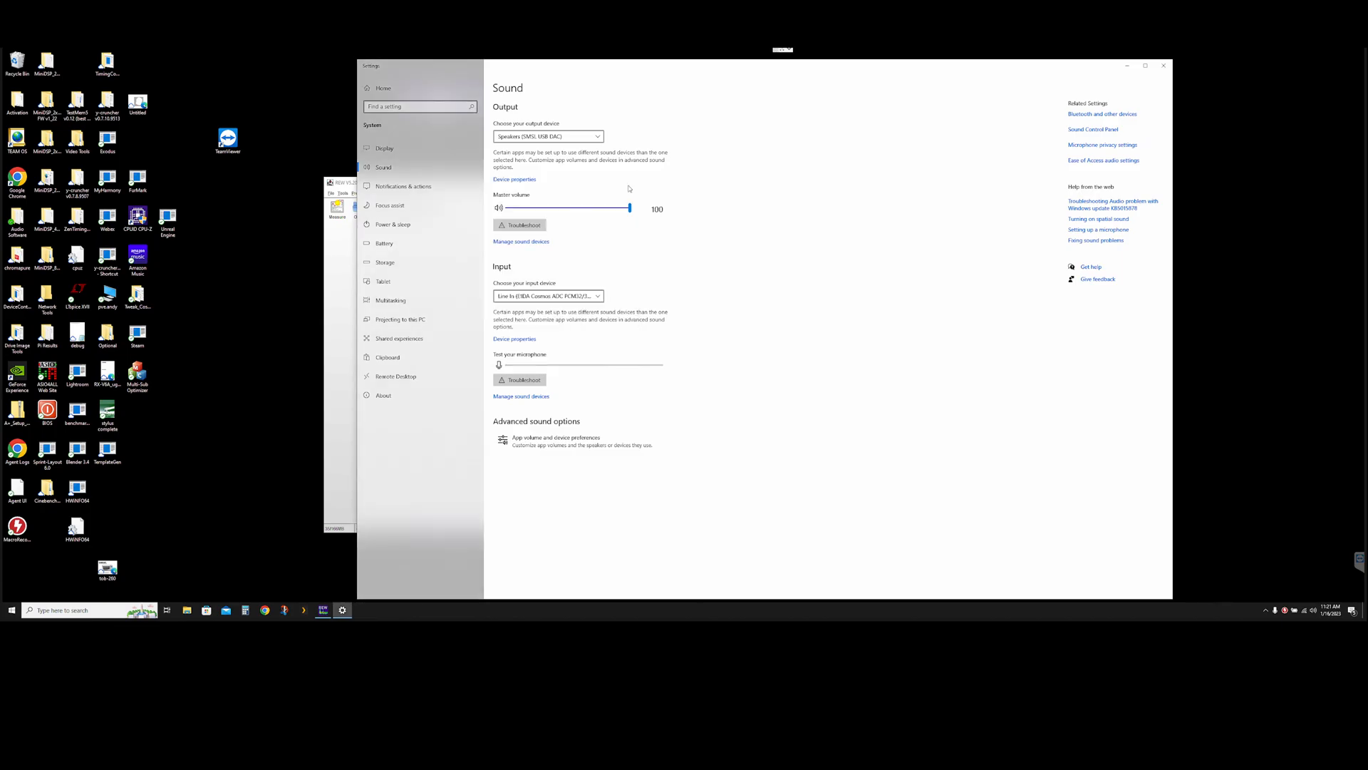
{"action": "left_click", "coordinate": [1164, 65]}
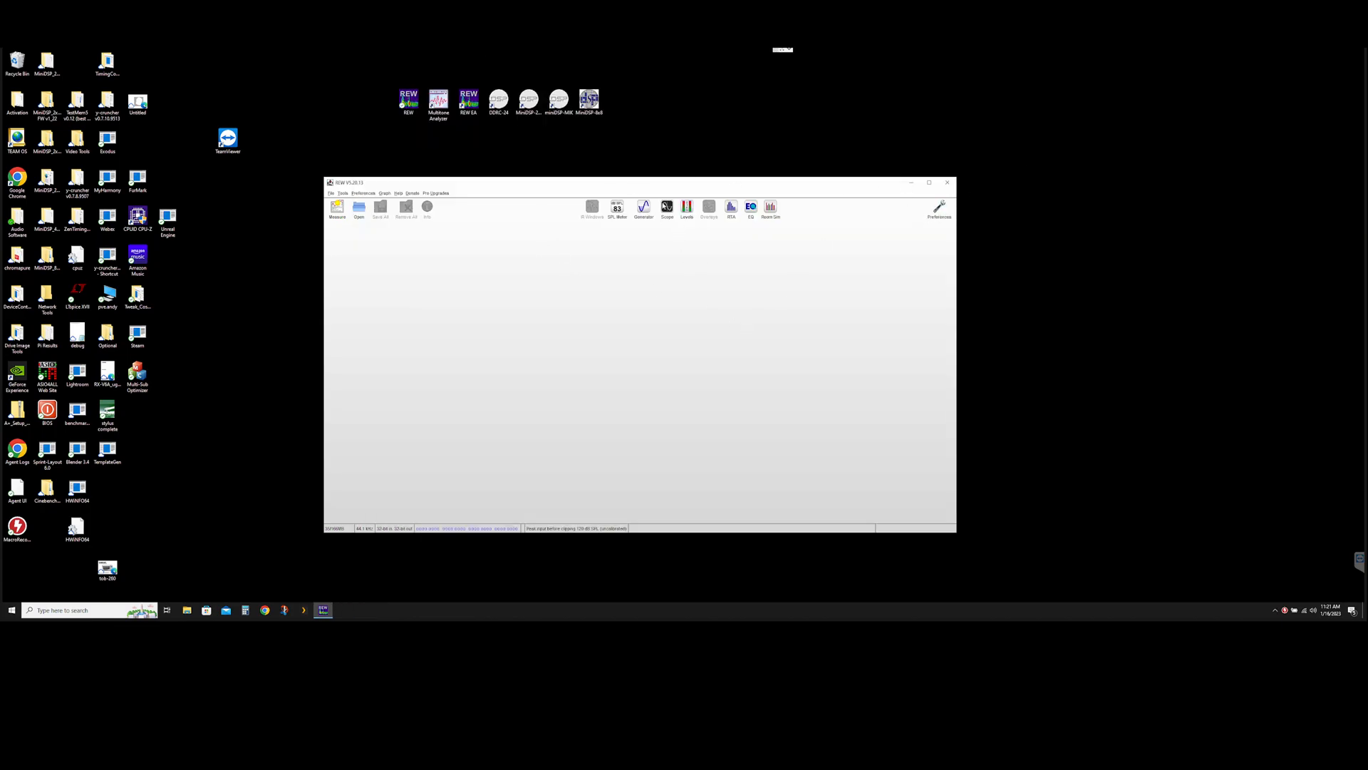
Set the soundcard sample rate to 384 kHz in the REW preferences.
{"action": "left_click_drag", "start_coordinate": [668, 191], "coordinate": [661, 184]}
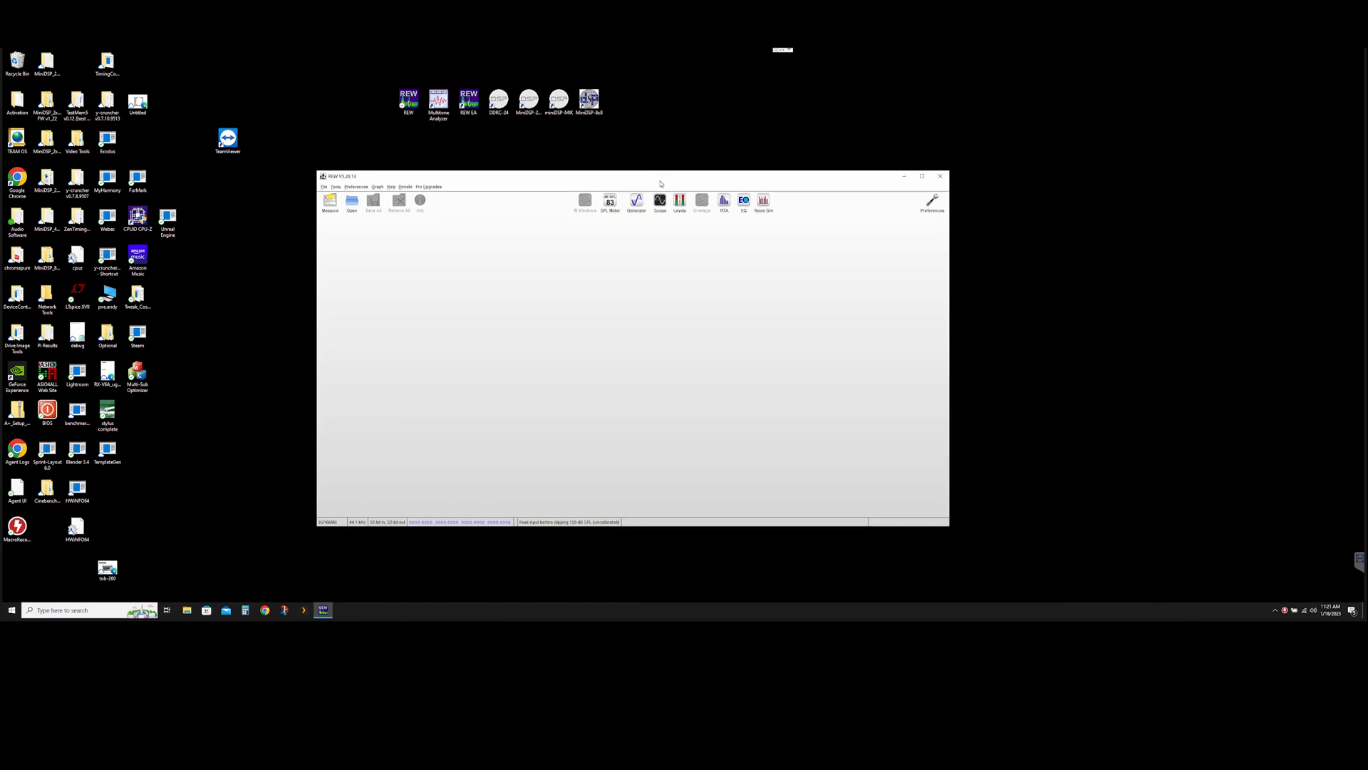
{"action": "left_click", "coordinate": [933, 203]}
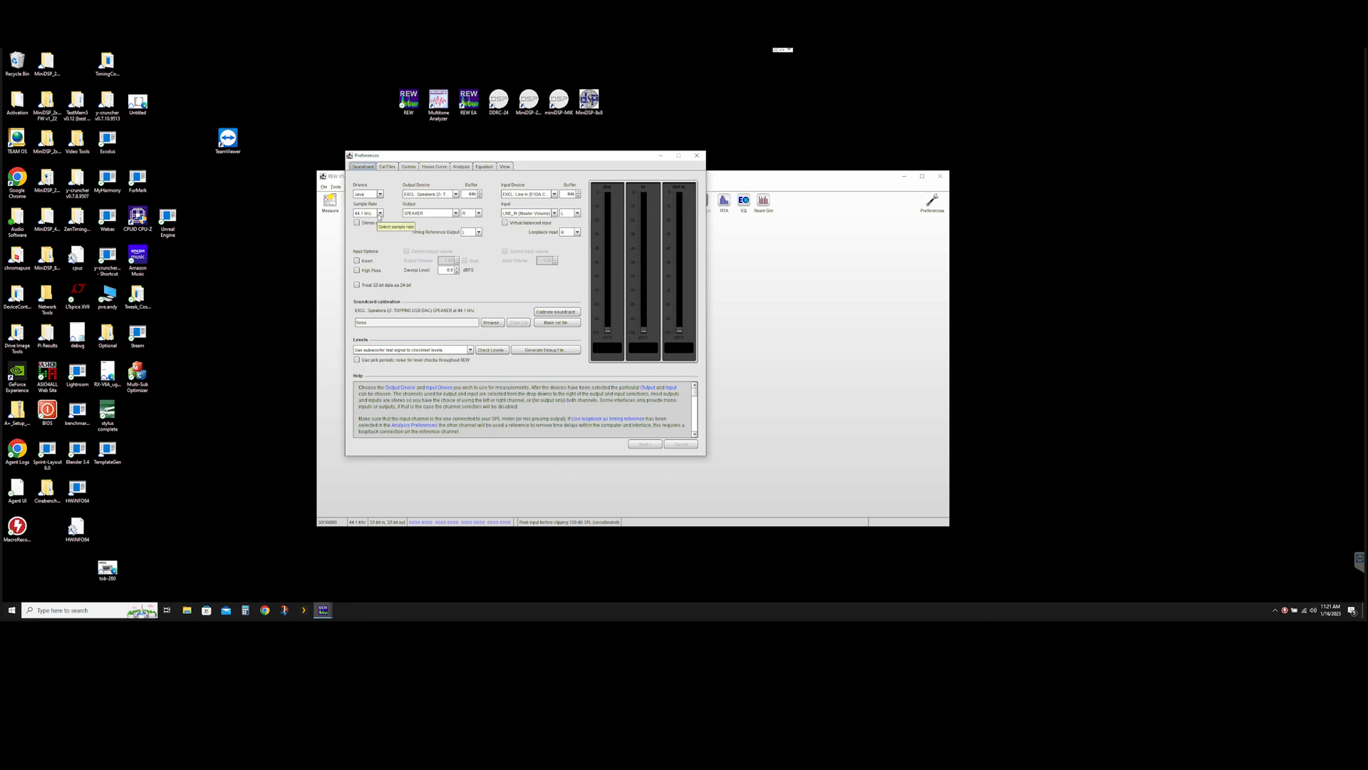
{"action": "left_click", "coordinate": [379, 215]}
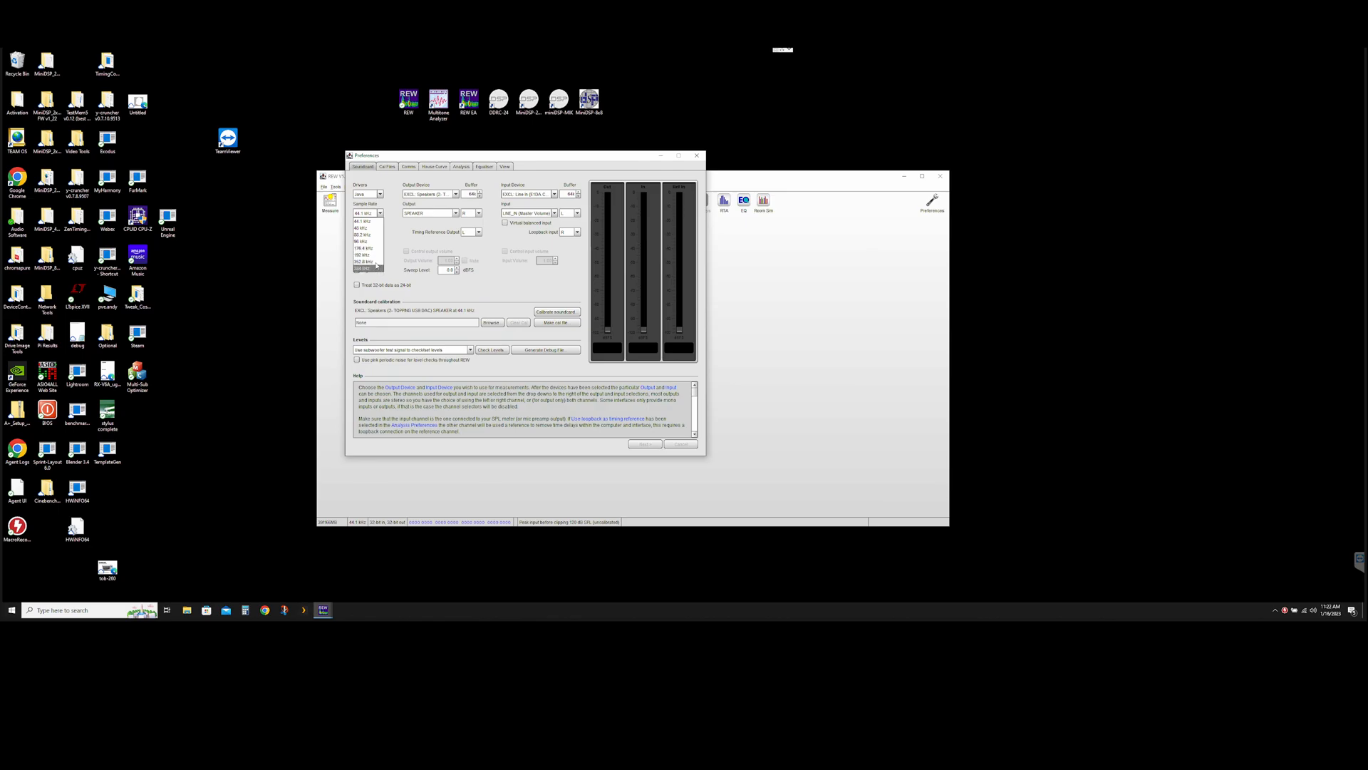
{"action": "left_click", "coordinate": [379, 268]}
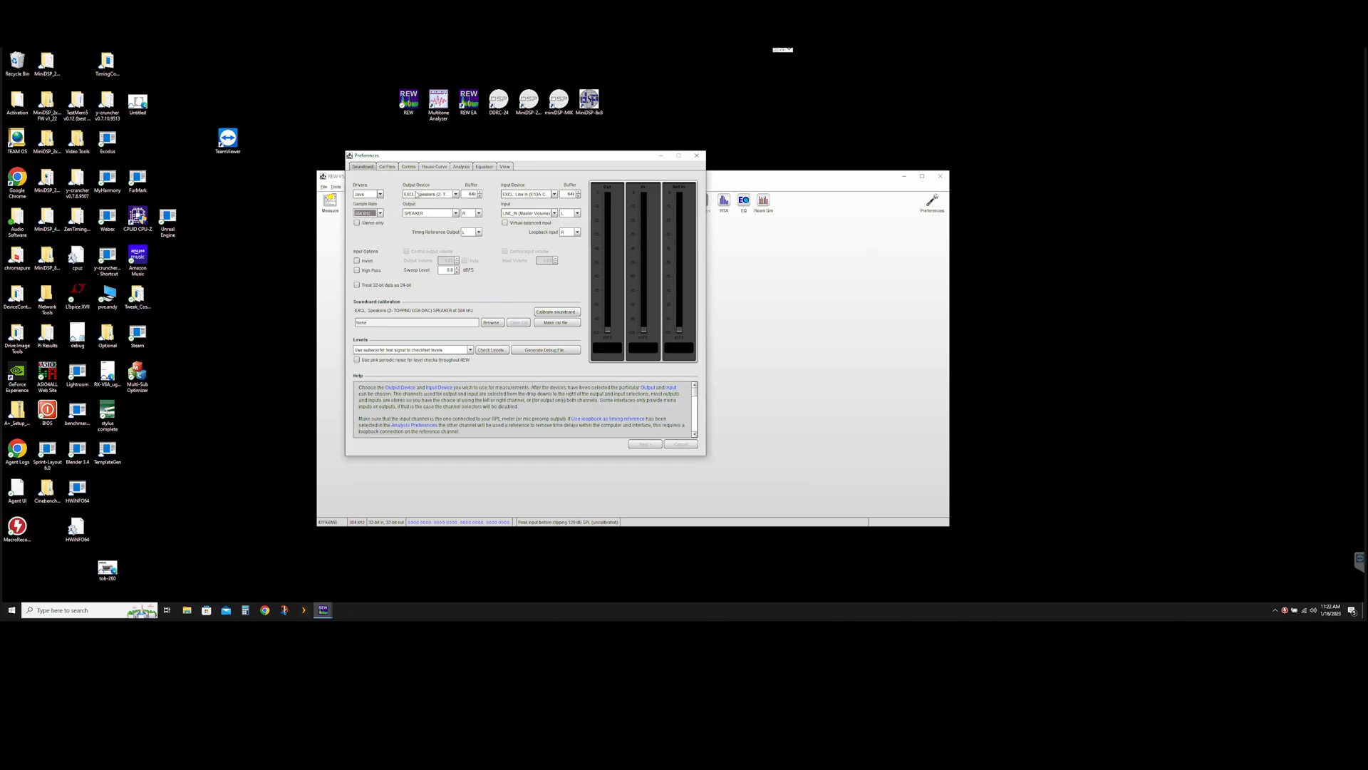
Choose the exclusive-mode TOPPING USB DAC speakers as output device and the exclusive-mode E1DA Cosmos ADC line-in as input device.
{"action": "left_click", "coordinate": [417, 195]}
{"action": "left_click", "coordinate": [422, 209]}
{"action": "left_click", "coordinate": [514, 194]}
{"action": "left_click", "coordinate": [515, 198]}
{"action": "left_click_drag", "start_coordinate": [507, 157], "coordinate": [486, 170]}
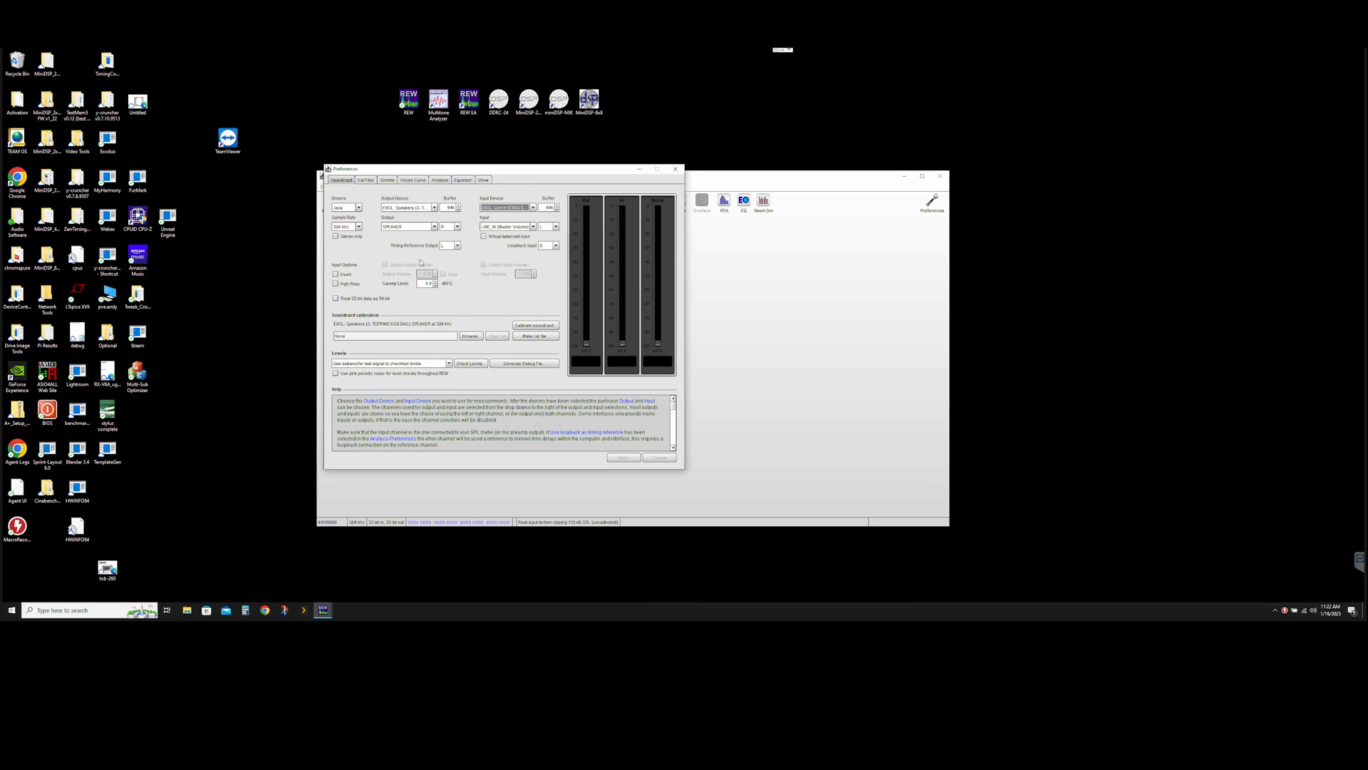
Check the maximum measurements value in the view preferences, return to the soundcard preferences and close the dialog.
{"action": "left_click", "coordinate": [483, 180]}
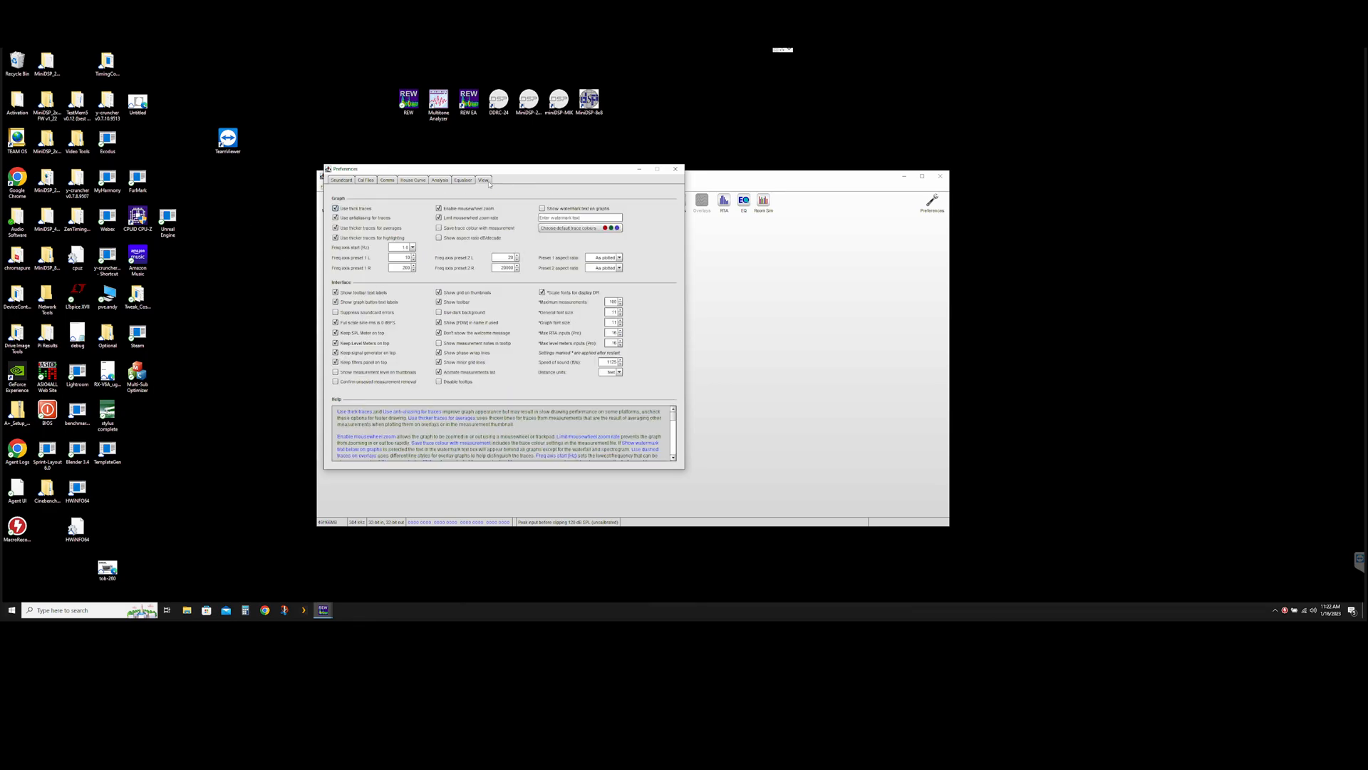
{"action": "double_click", "coordinate": [610, 302]}
{"action": "left_click_drag", "start_coordinate": [633, 161], "coordinate": [637, 156]}
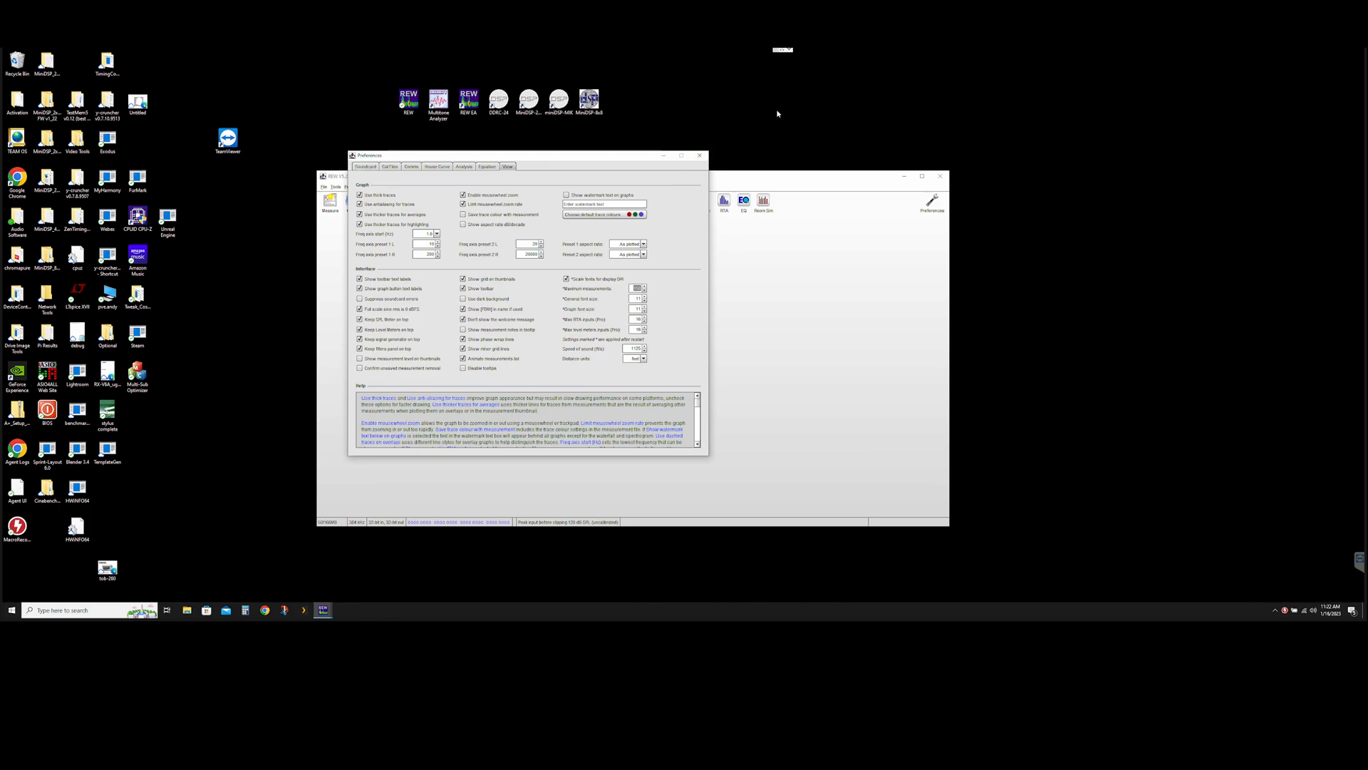
{"action": "left_click", "coordinate": [370, 167]}
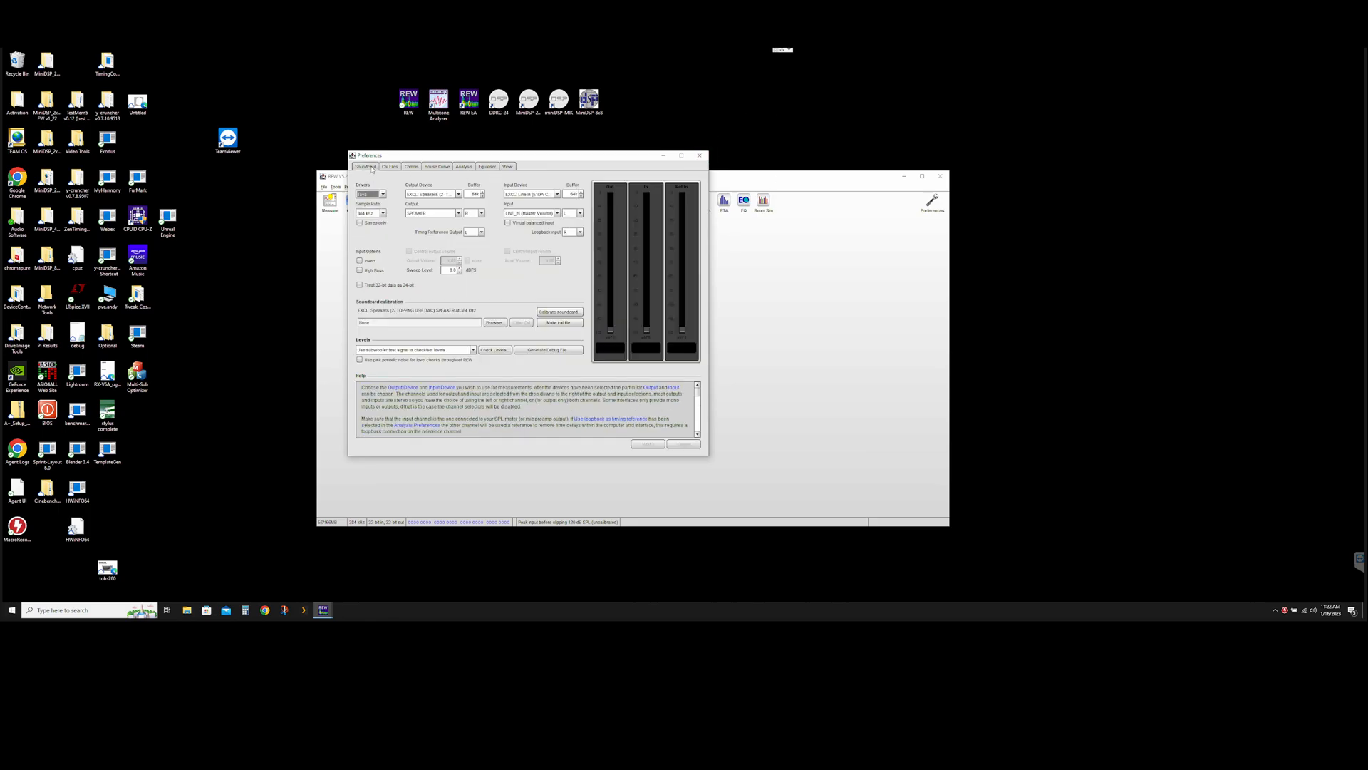
{"action": "left_click", "coordinate": [701, 156]}
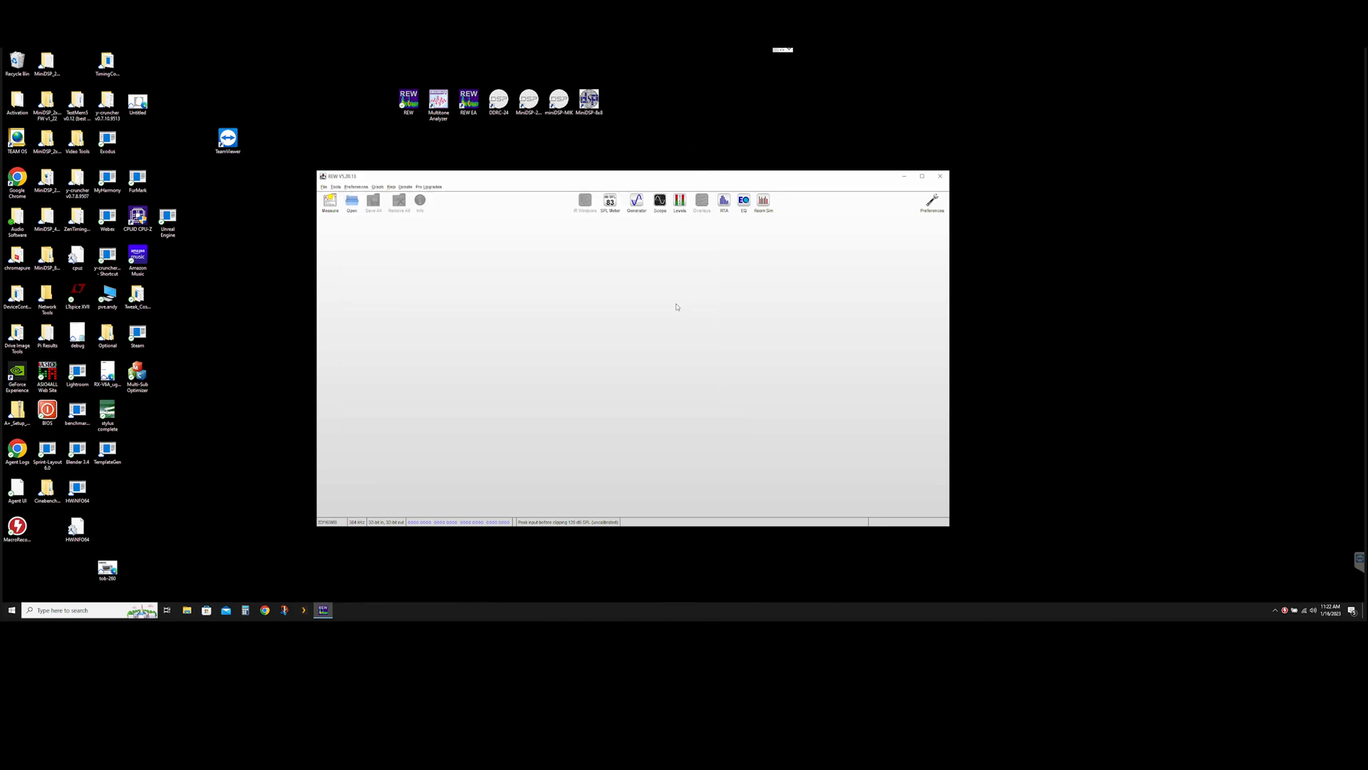
Check the input signal on the level meters and close them.
{"action": "left_click", "coordinate": [680, 202]}
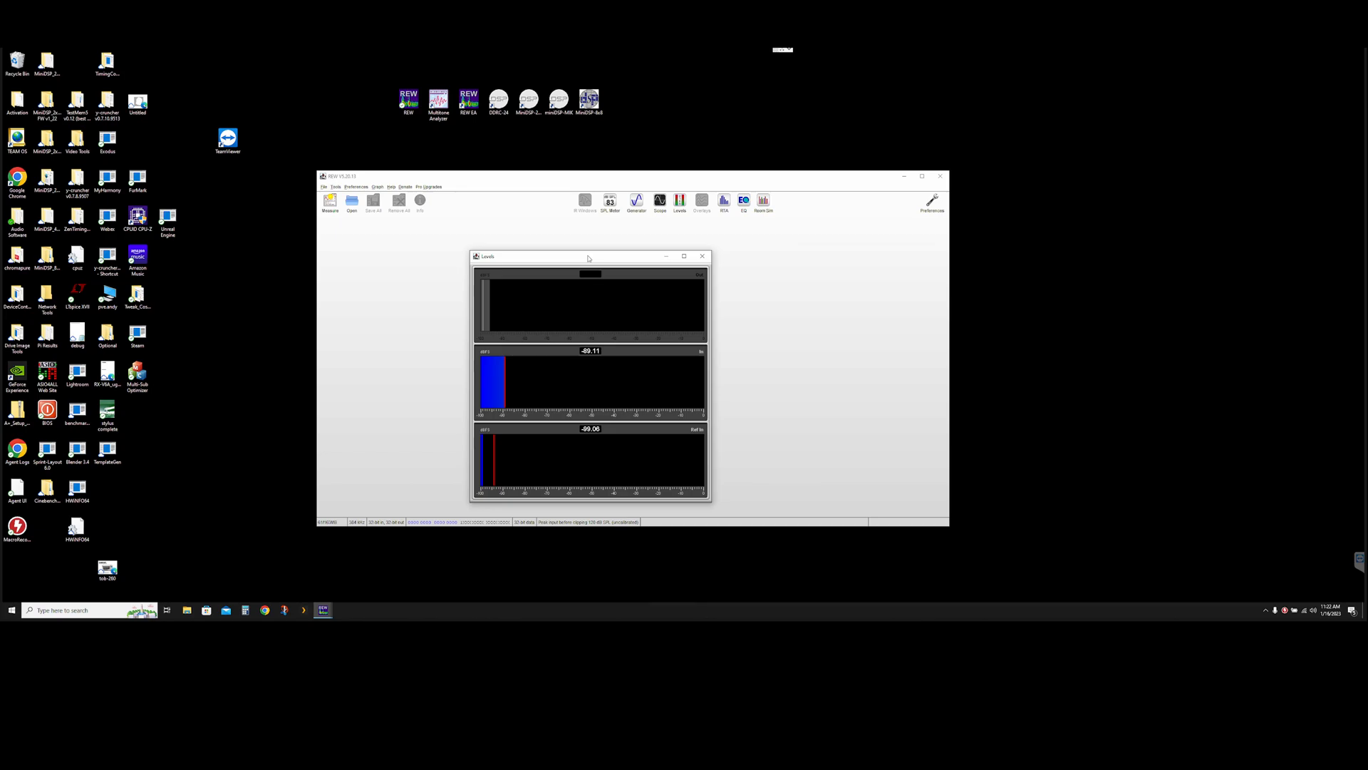
{"action": "left_click_drag", "start_coordinate": [590, 256], "coordinate": [629, 259]}
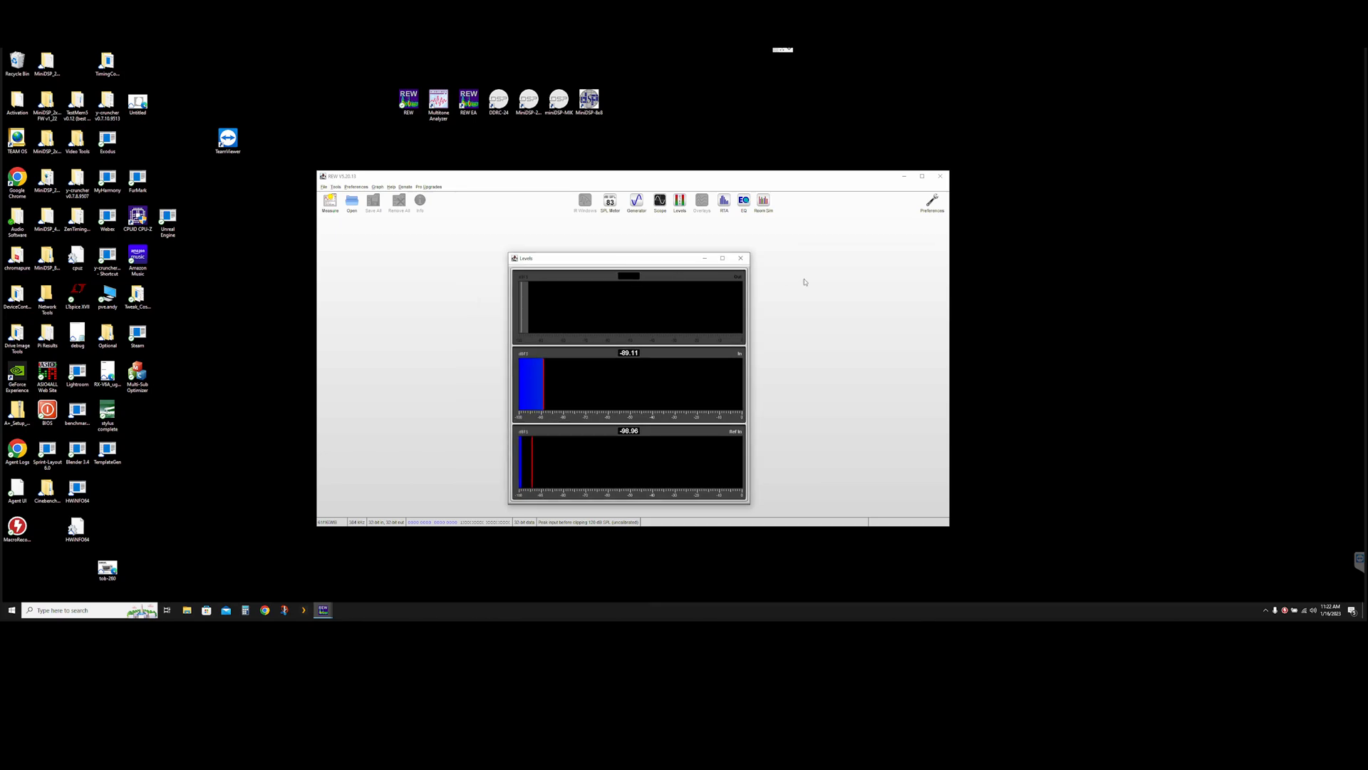
{"action": "left_click", "coordinate": [741, 258]}
Open the signal generator and the RTA window, placing them apart from each other on the desktop.
{"action": "left_click", "coordinate": [637, 201]}
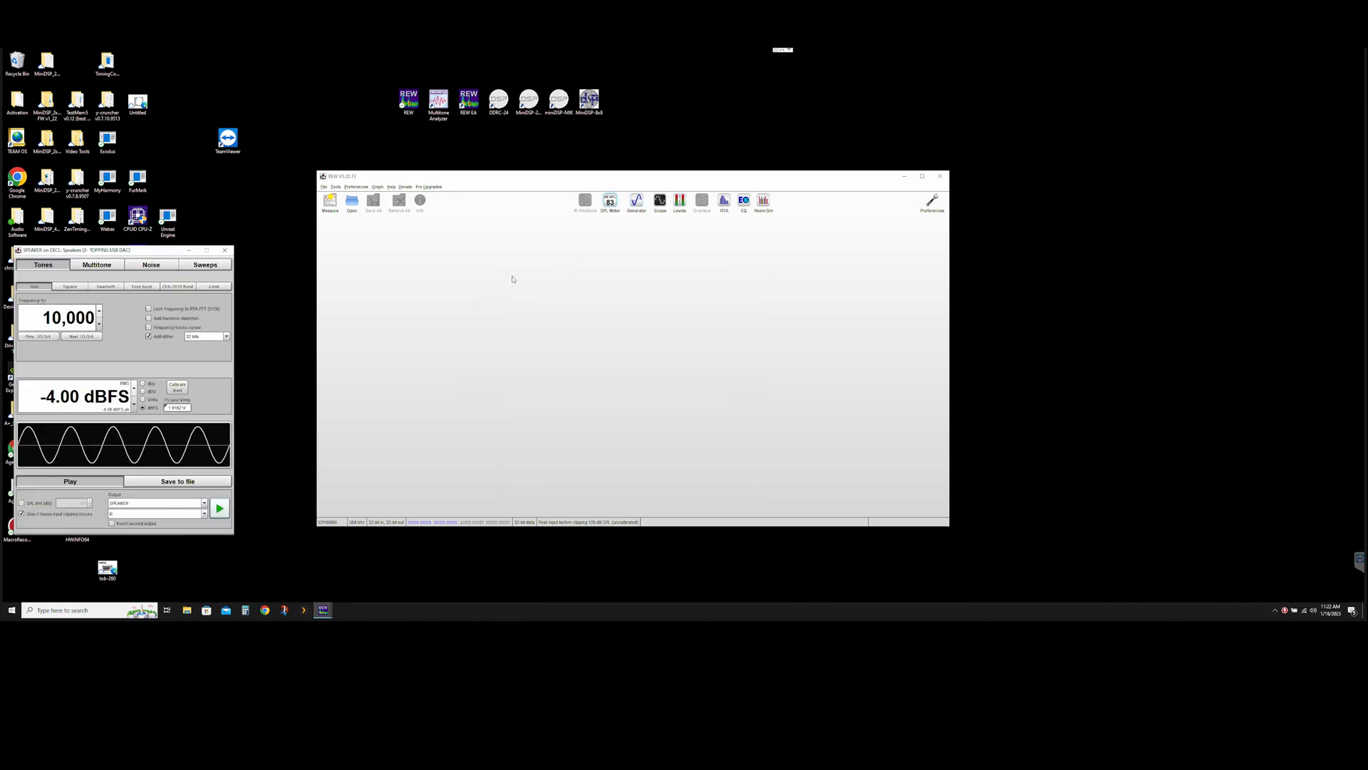
{"action": "left_click_drag", "start_coordinate": [147, 250], "coordinate": [147, 270]}
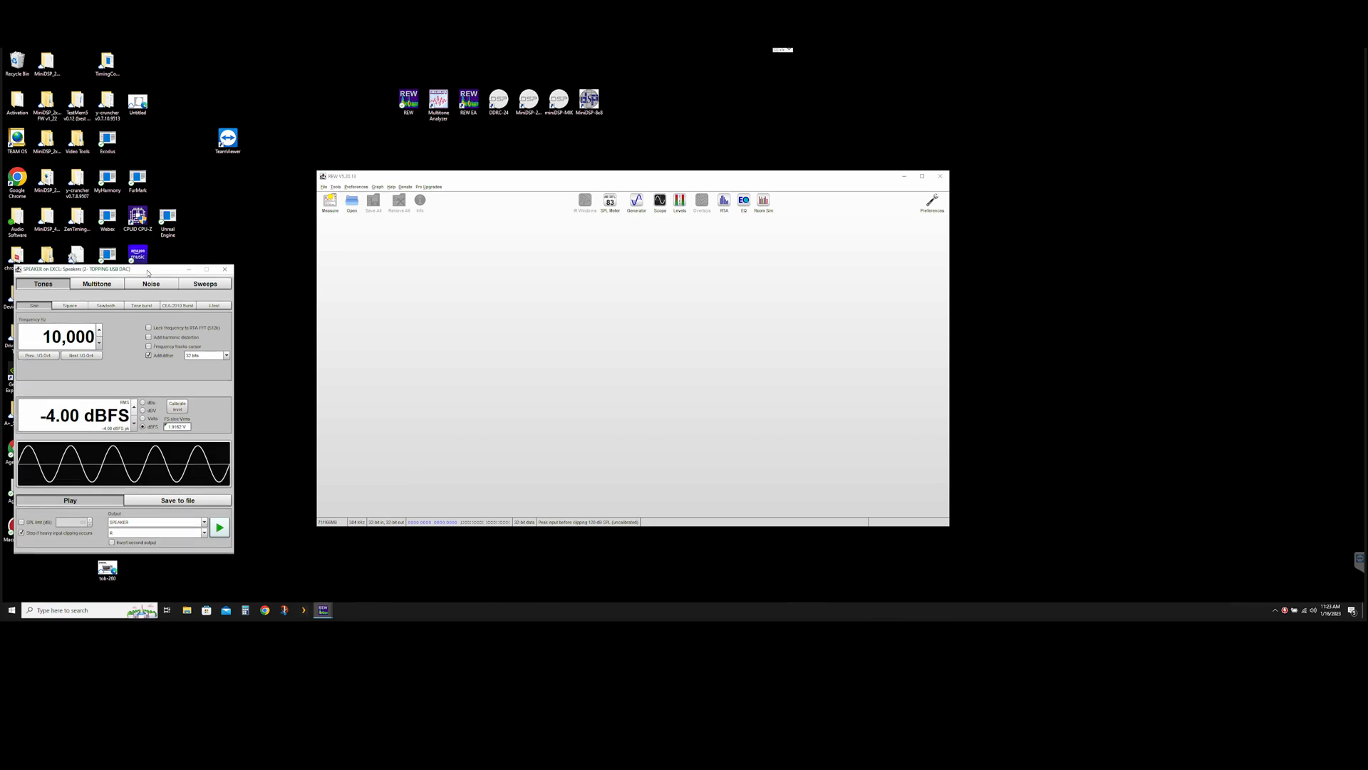
{"action": "left_click", "coordinate": [724, 202]}
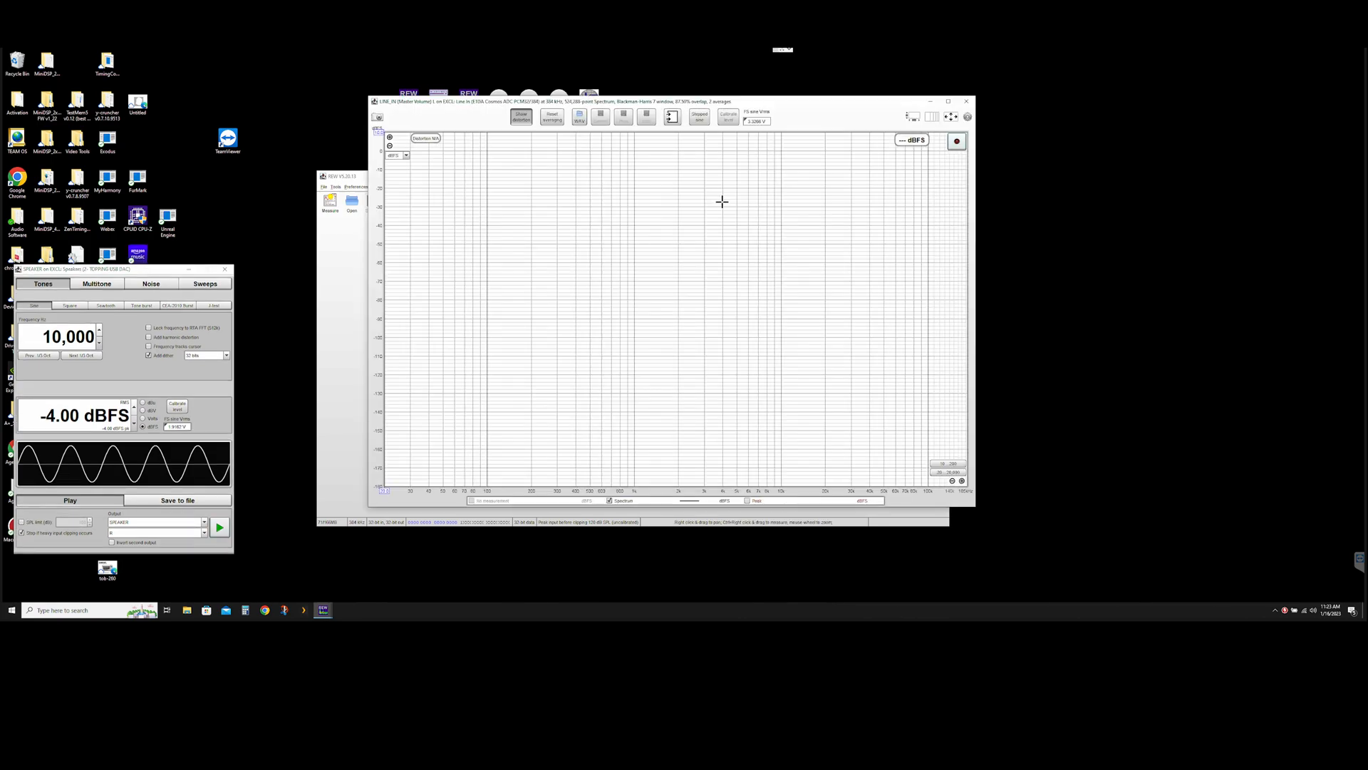
{"action": "left_click_drag", "start_coordinate": [737, 98], "coordinate": [740, 148]}
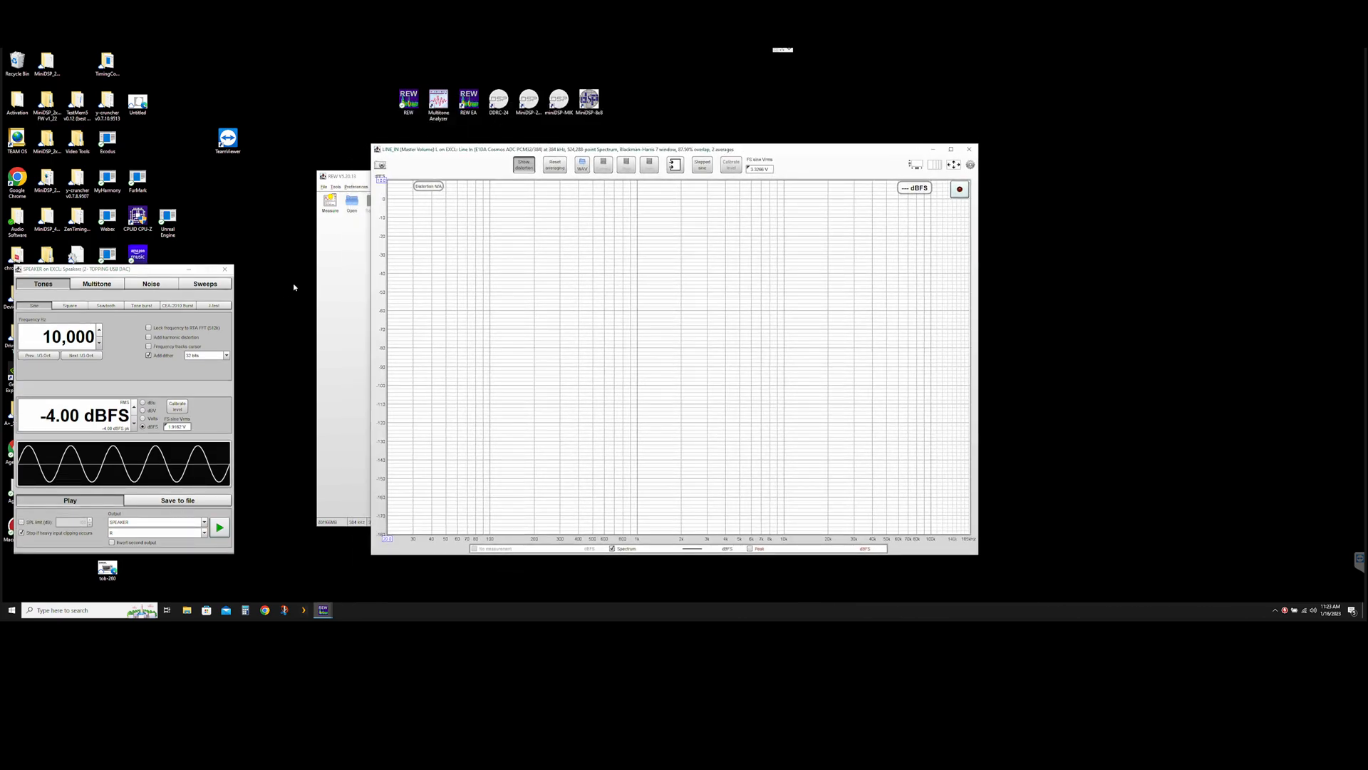
Arrange the main REW window and the RTA window so that both stay reachable beside the signal generator.
{"action": "left_click", "coordinate": [343, 263]}
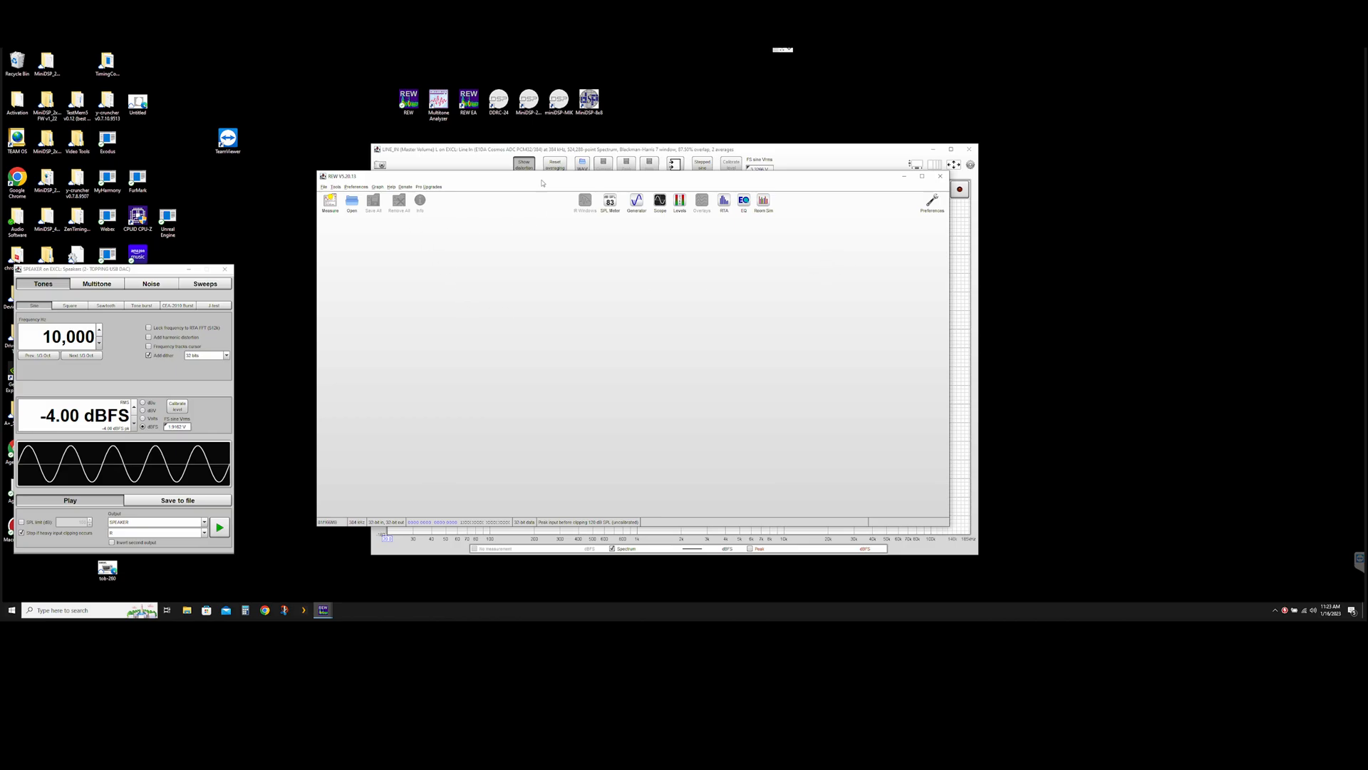
{"action": "left_click_drag", "start_coordinate": [458, 173], "coordinate": [447, 202]}
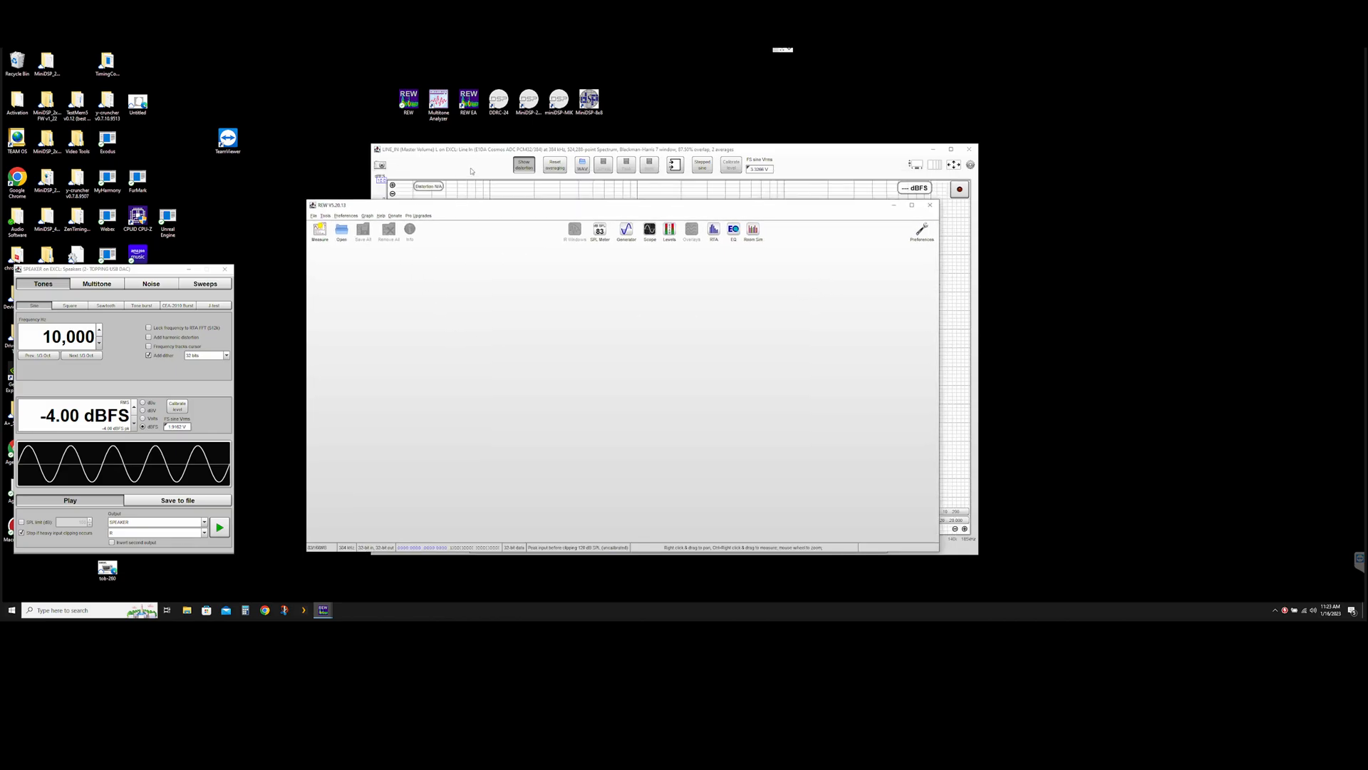
{"action": "left_click", "coordinate": [452, 169]}
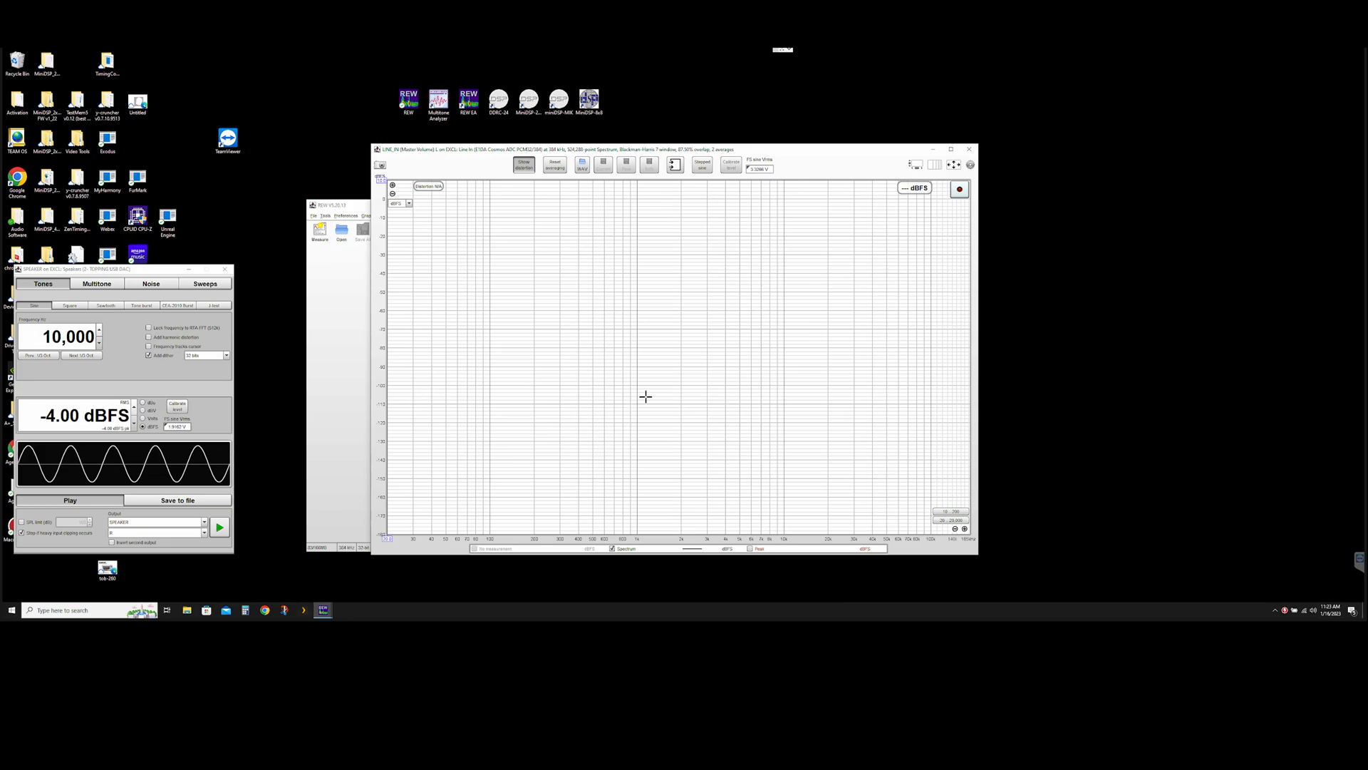
{"action": "left_click_drag", "start_coordinate": [615, 151], "coordinate": [508, 156]}
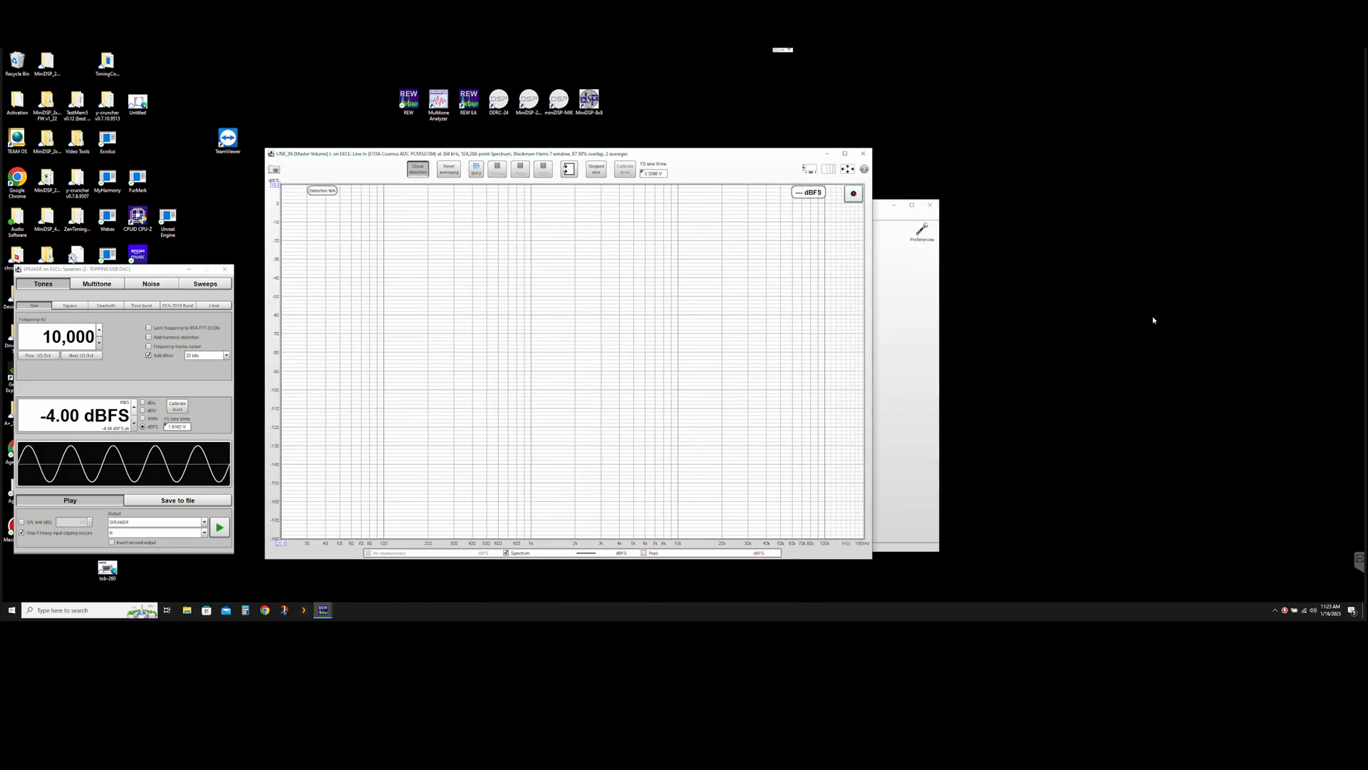
{"action": "left_click", "coordinate": [919, 326]}
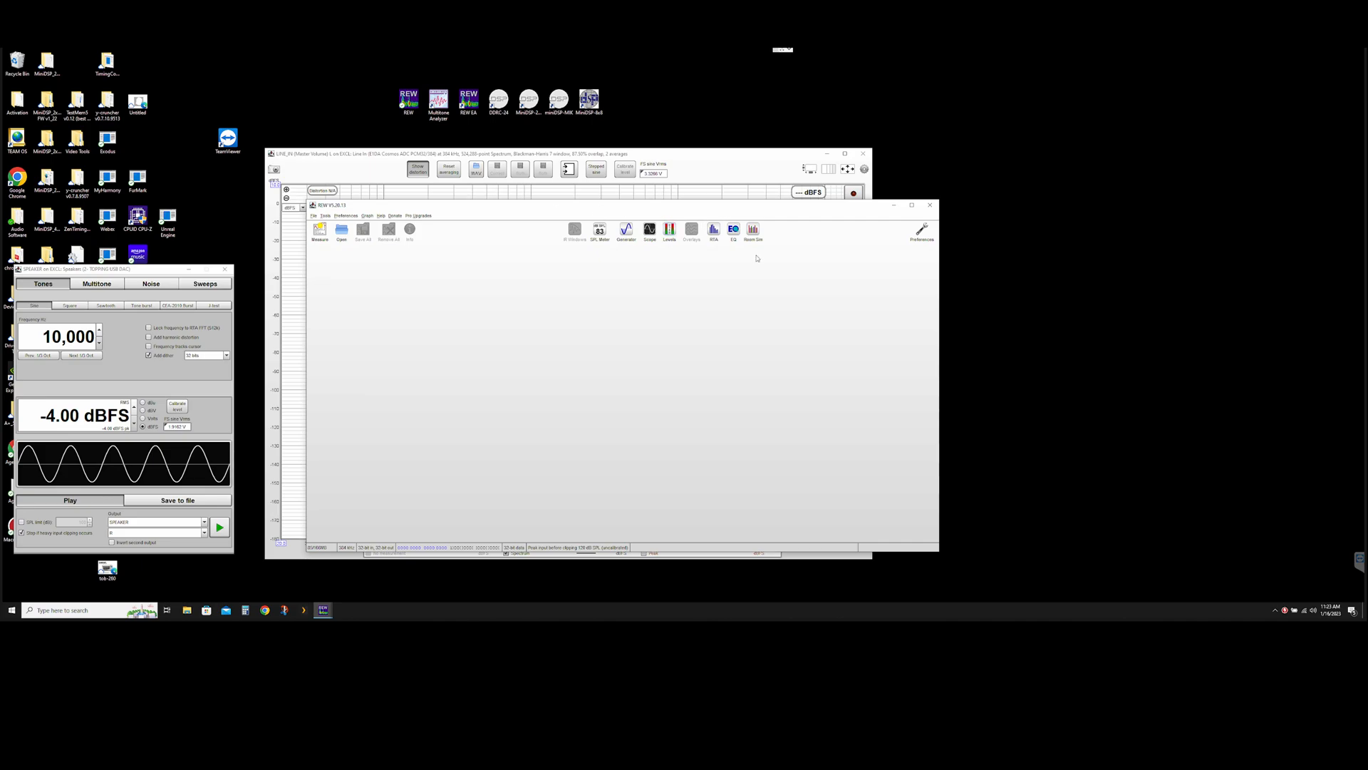
{"action": "left_click_drag", "start_coordinate": [613, 212], "coordinate": [663, 218]}
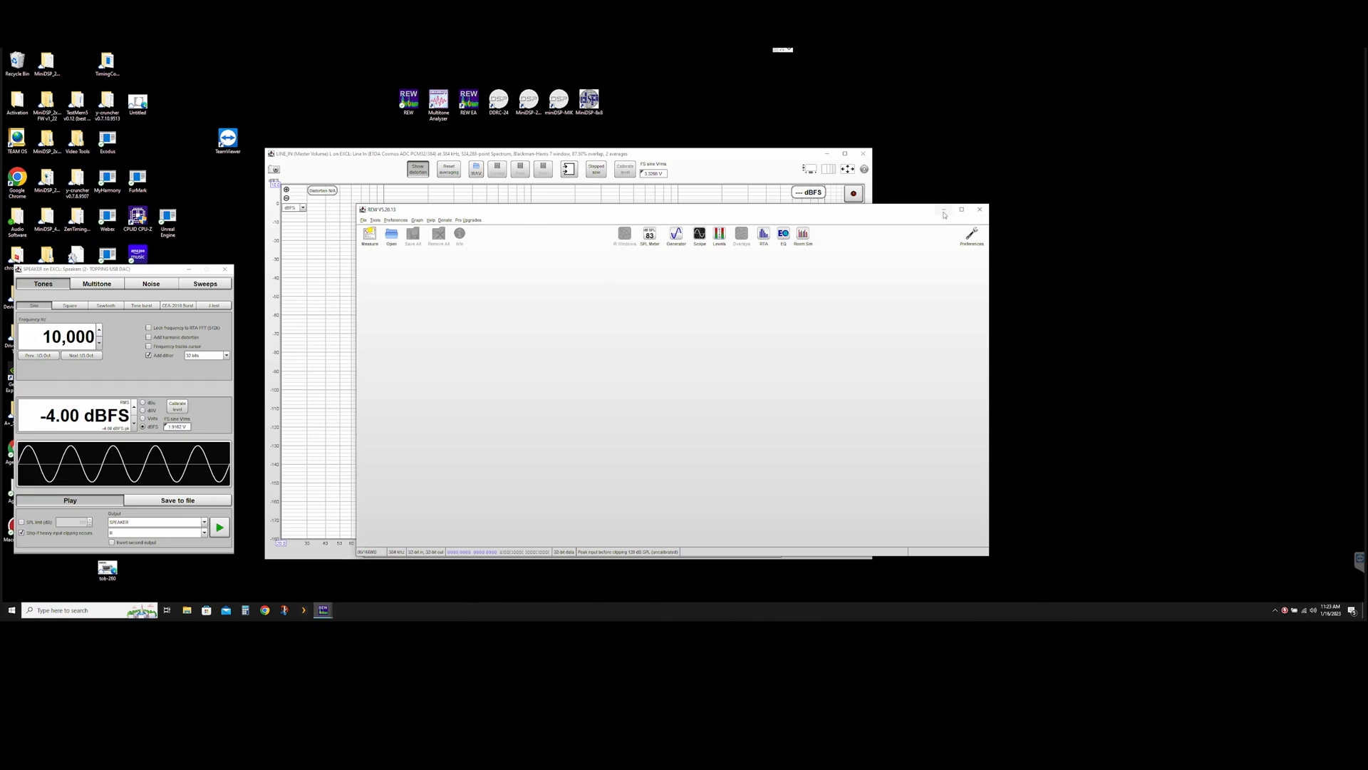
{"action": "left_click", "coordinate": [491, 157]}
{"action": "mouse_move", "coordinate": [491, 157]}
{"action": "left_mouse_down"}
{"action": "mouse_move", "coordinate": [517, 153]}
{"action": "mouse_move", "coordinate": [506, 164]}
{"action": "left_mouse_up"}
Turn off the RTA distortion display and shift the frequency axis towards lower frequencies using temporarily shown graph scrollbars.
{"action": "left_click", "coordinate": [437, 178]}
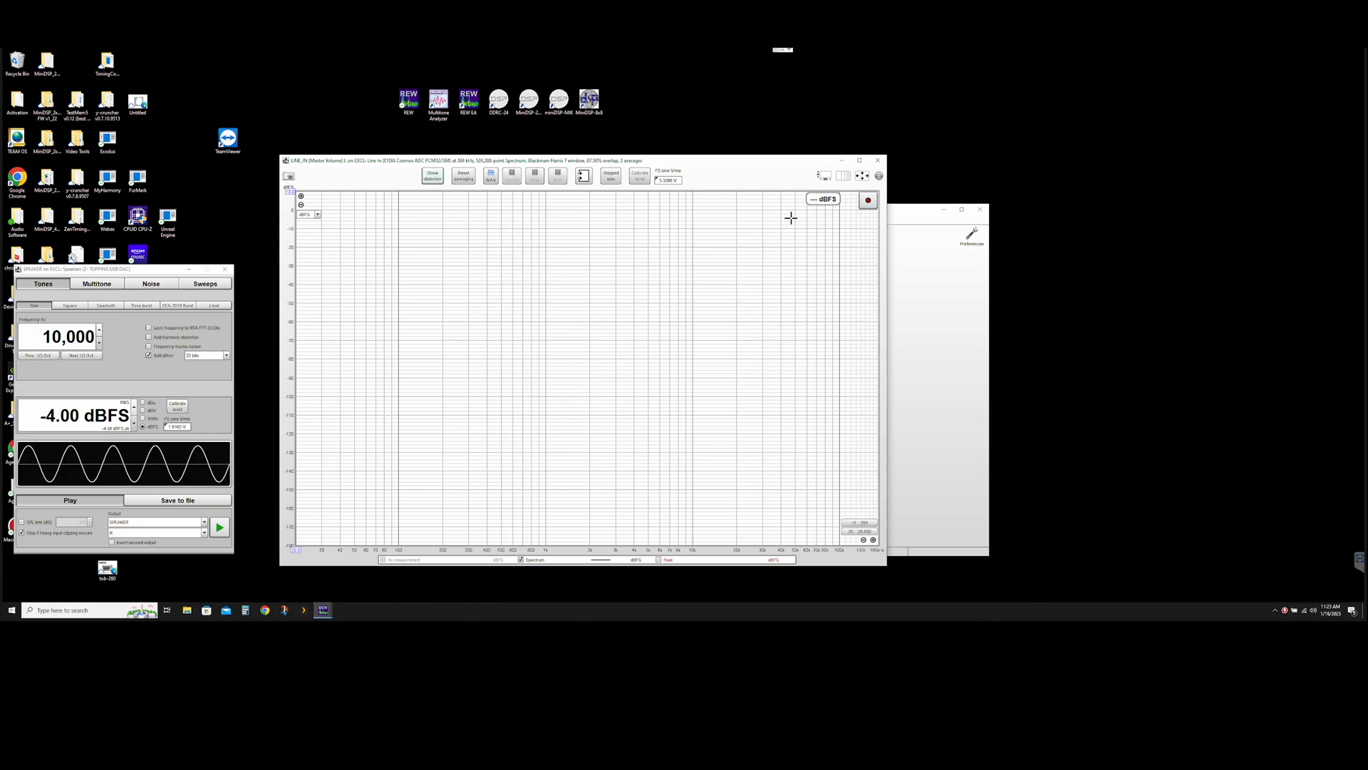
{"action": "left_click", "coordinate": [829, 178]}
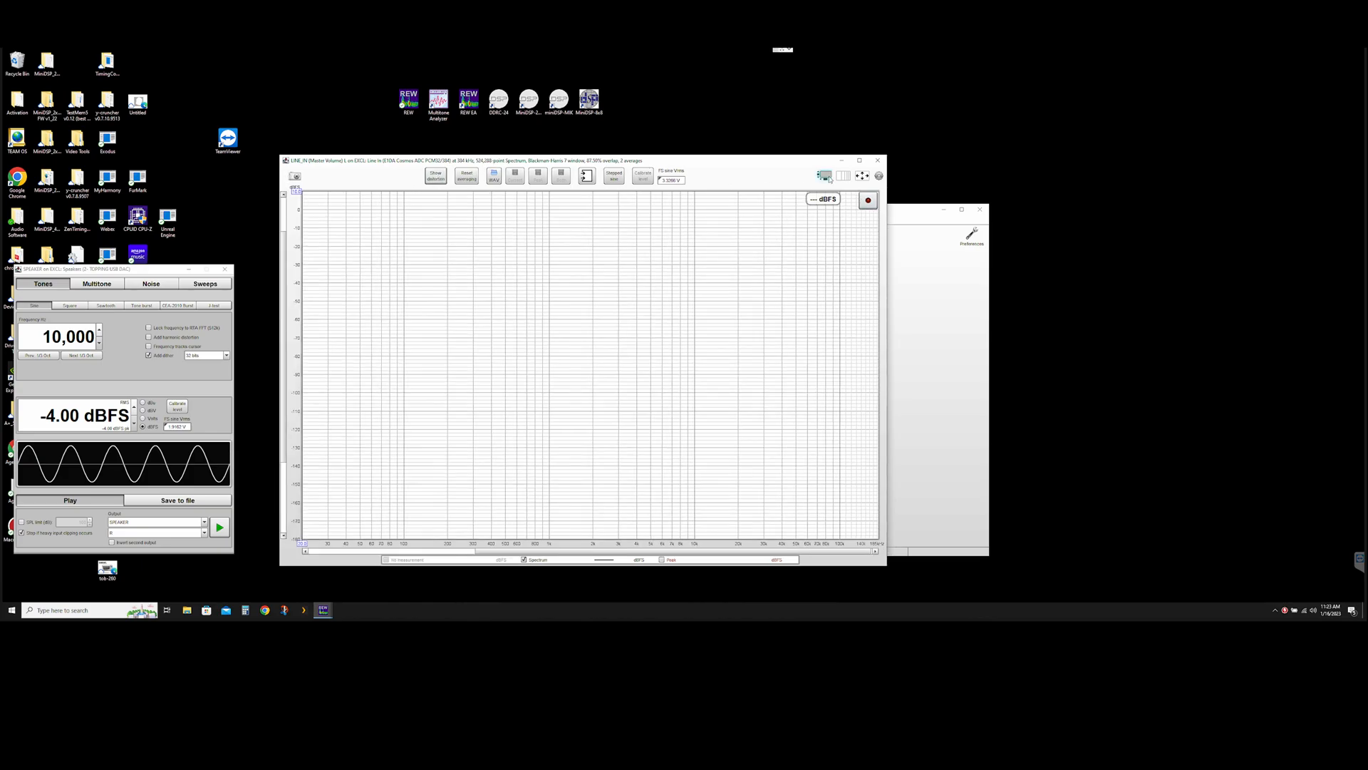
{"action": "left_click_drag", "start_coordinate": [605, 553], "coordinate": [585, 552]}
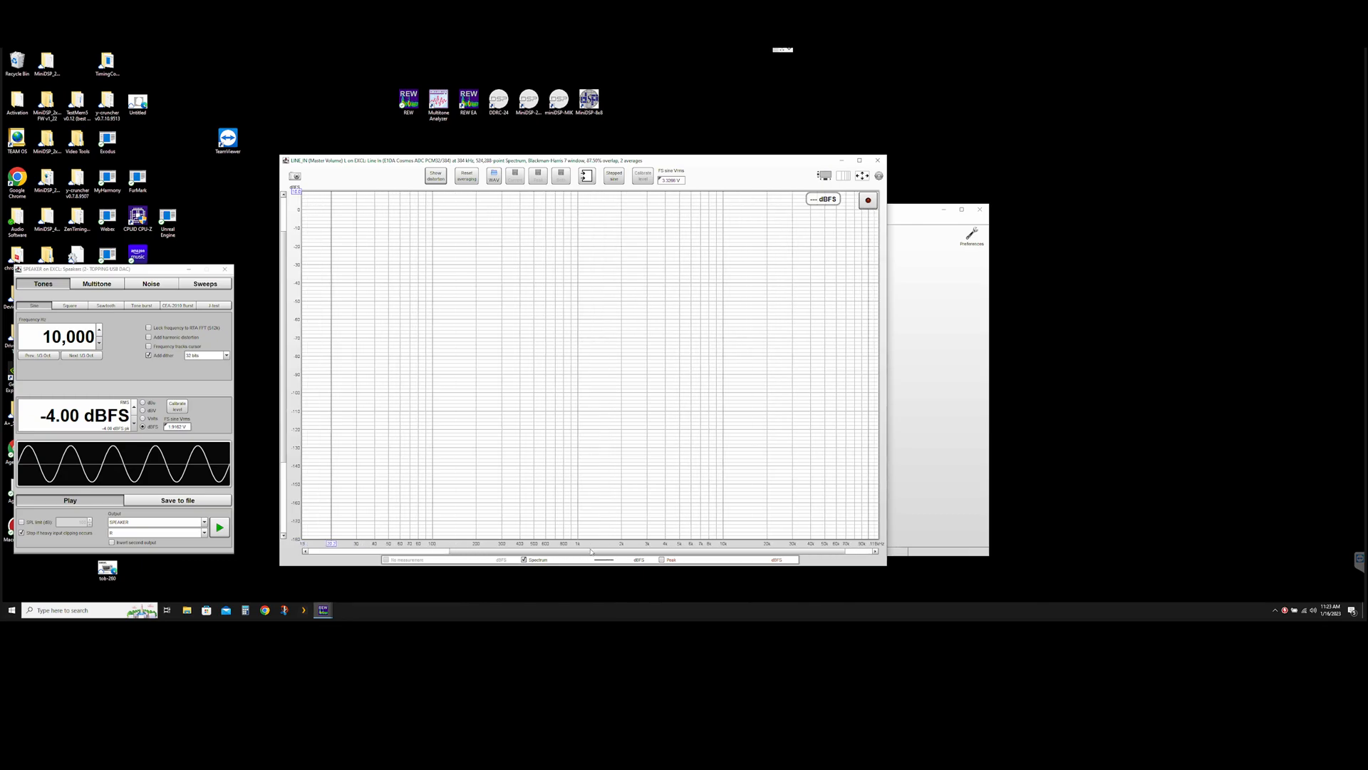
{"action": "left_click", "coordinate": [843, 176]}
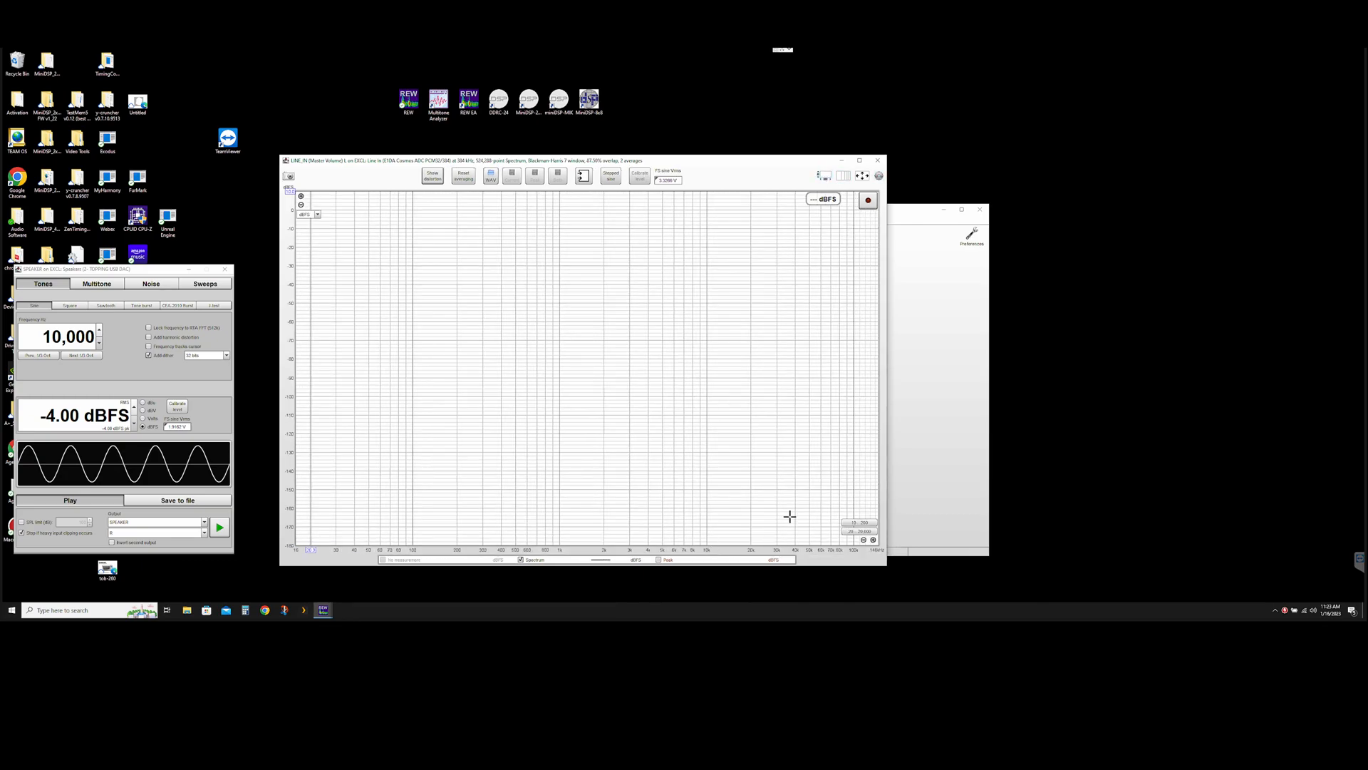
Preview the linear frequency axis, return to the logarithmic one, and set the RTA graph's upper frequency limit to 165000 Hz.
{"action": "left_click", "coordinate": [845, 177]}
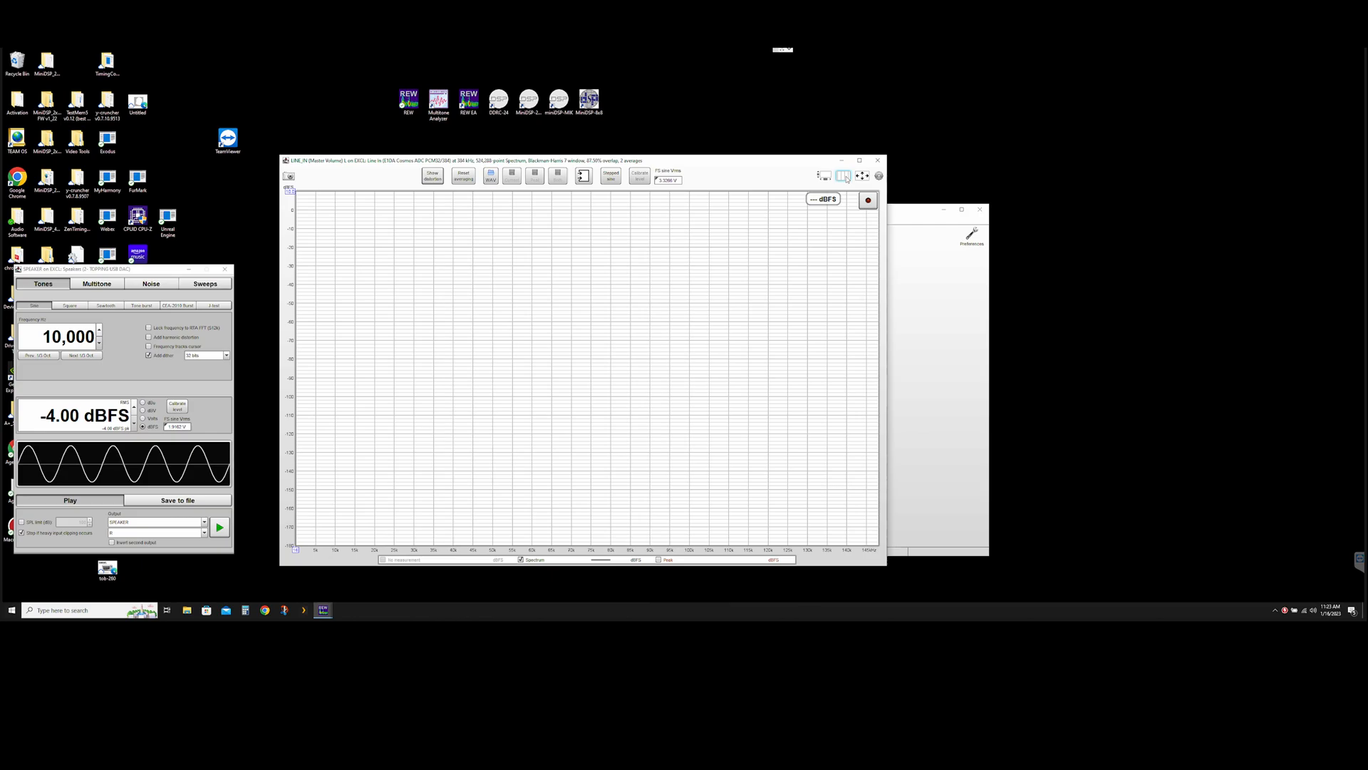
{"action": "left_click", "coordinate": [847, 178]}
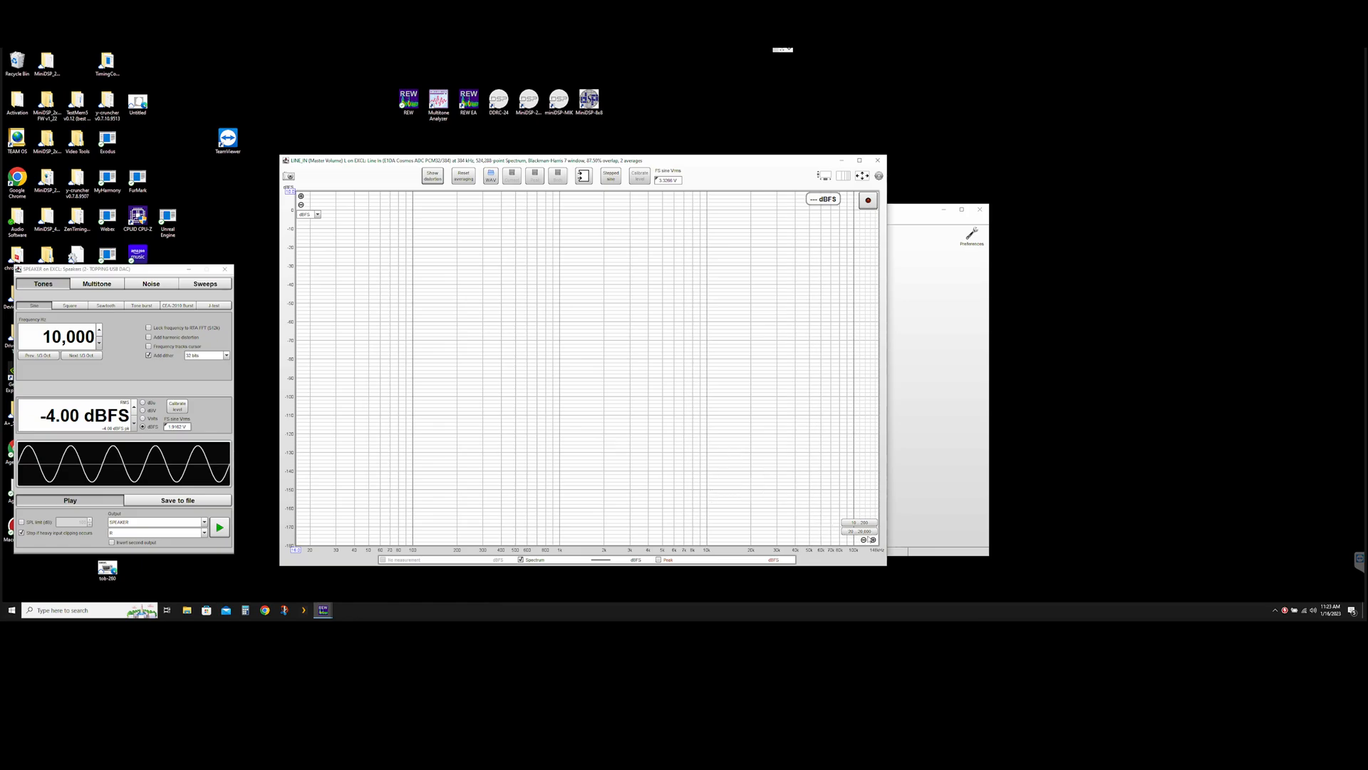
{"action": "left_click", "coordinate": [863, 176]}
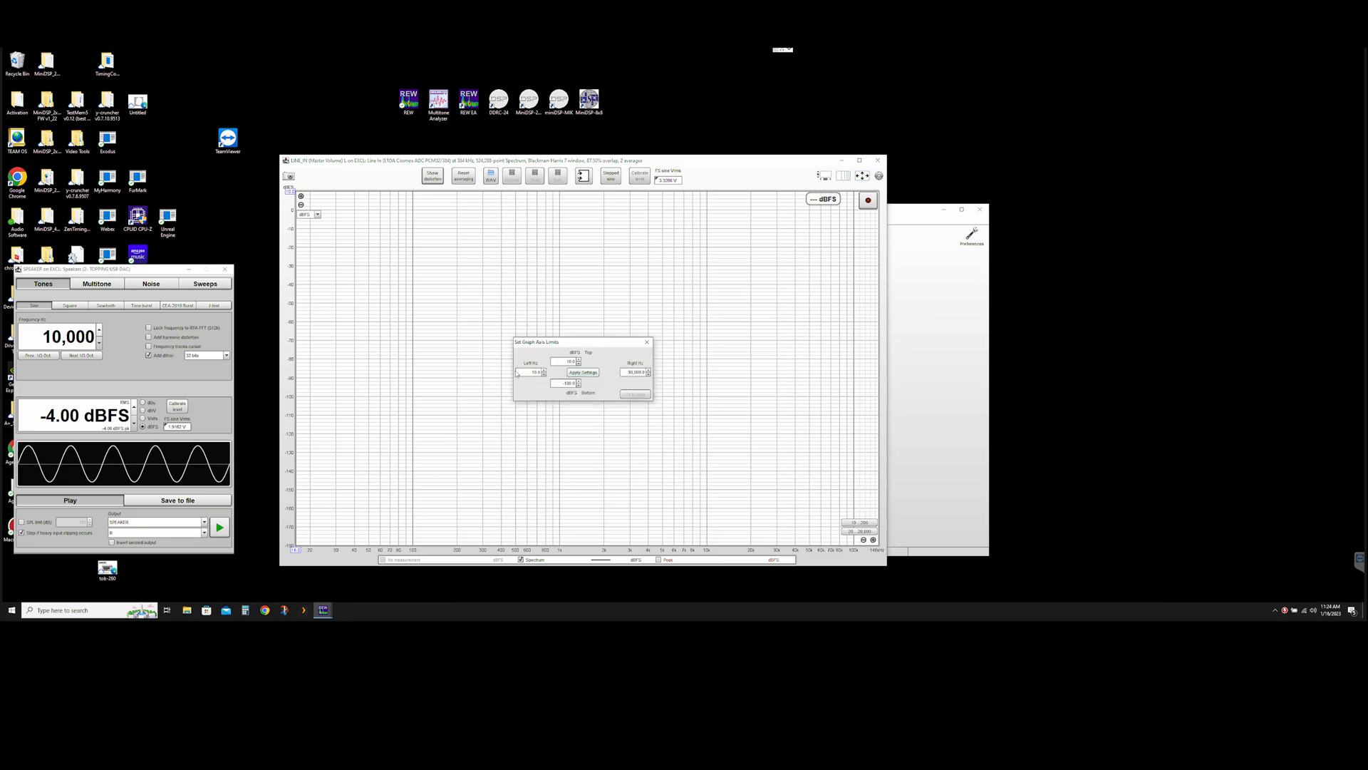
{"action": "double_click", "coordinate": [531, 376]}
{"action": "double_click", "coordinate": [624, 372]}
{"action": "type", "text": "165000"}
{"action": "left_click", "coordinate": [582, 372]}
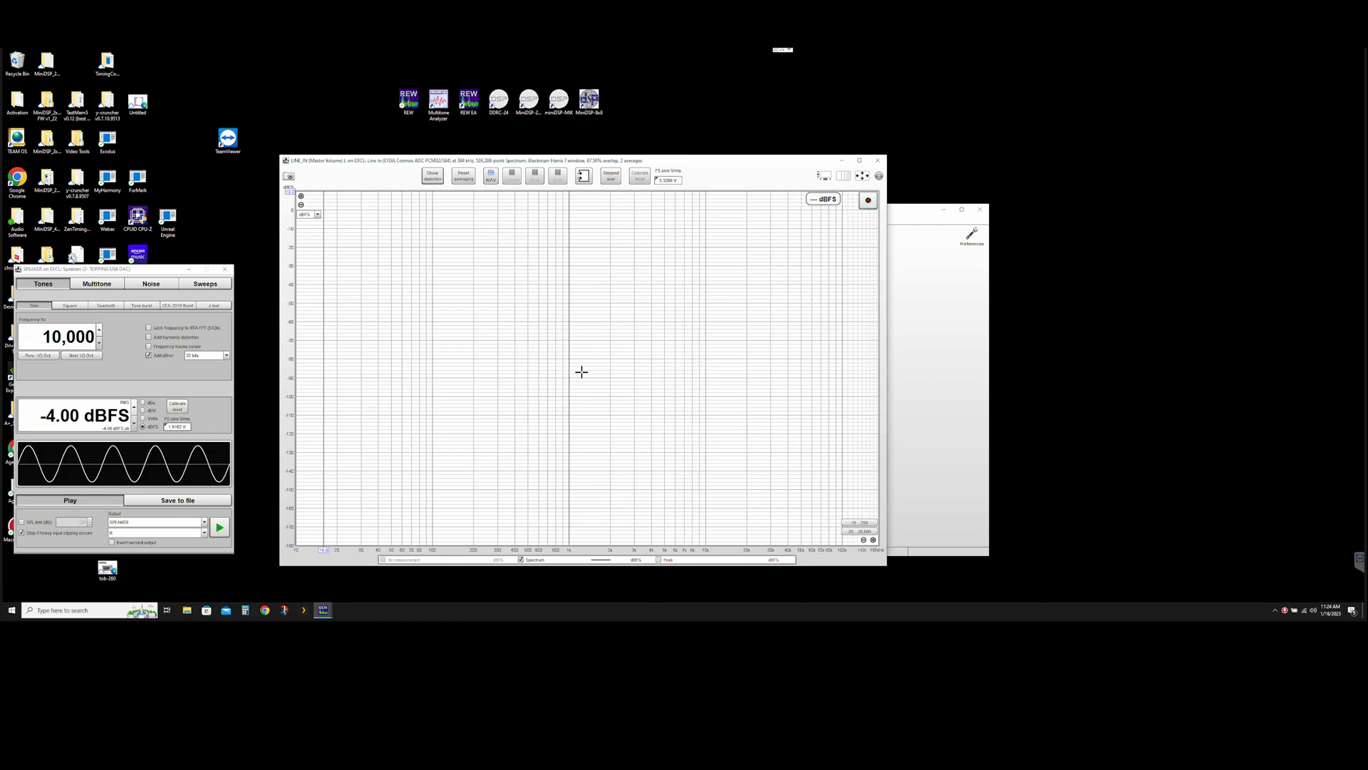
Check the RTA's FFT length options, keep the existing length, and set the averages to 16 with the capture running.
{"action": "left_click", "coordinate": [879, 176]}
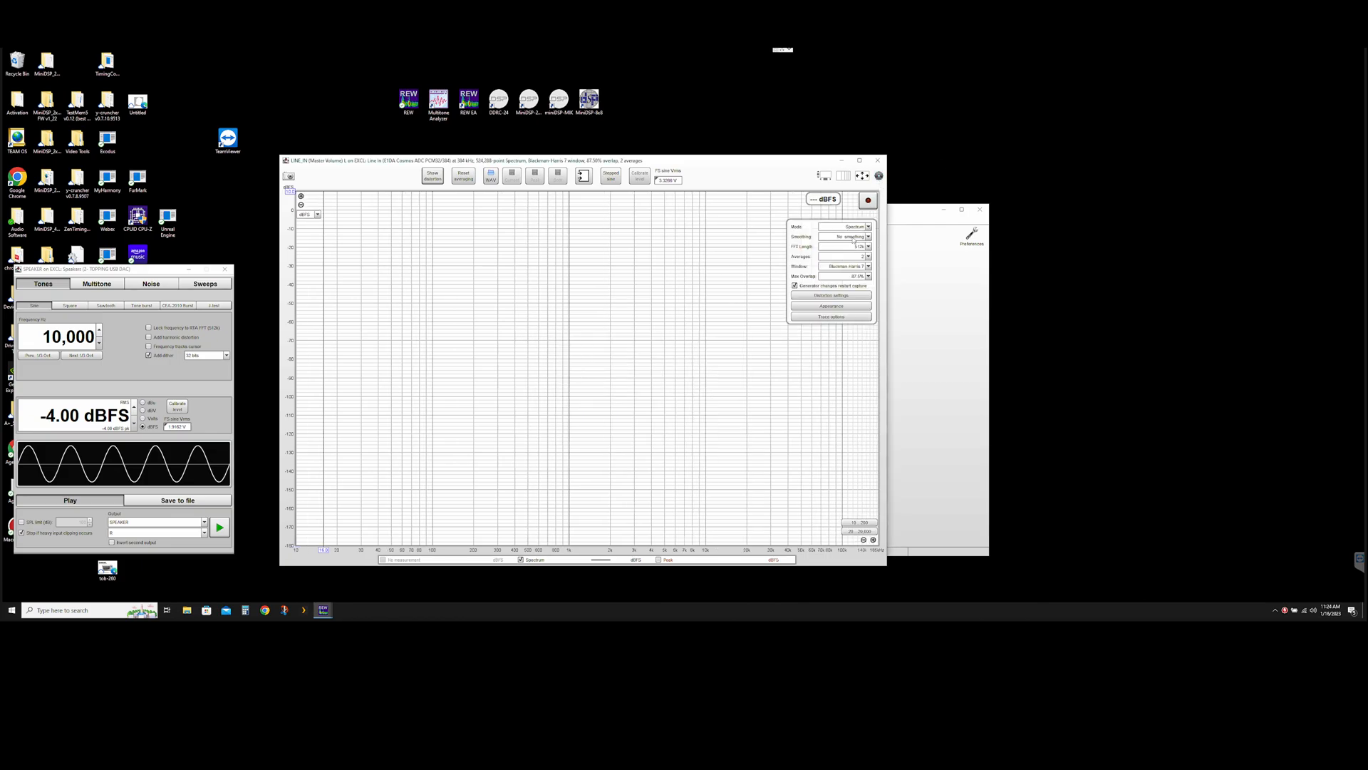
{"action": "left_click", "coordinate": [855, 247]}
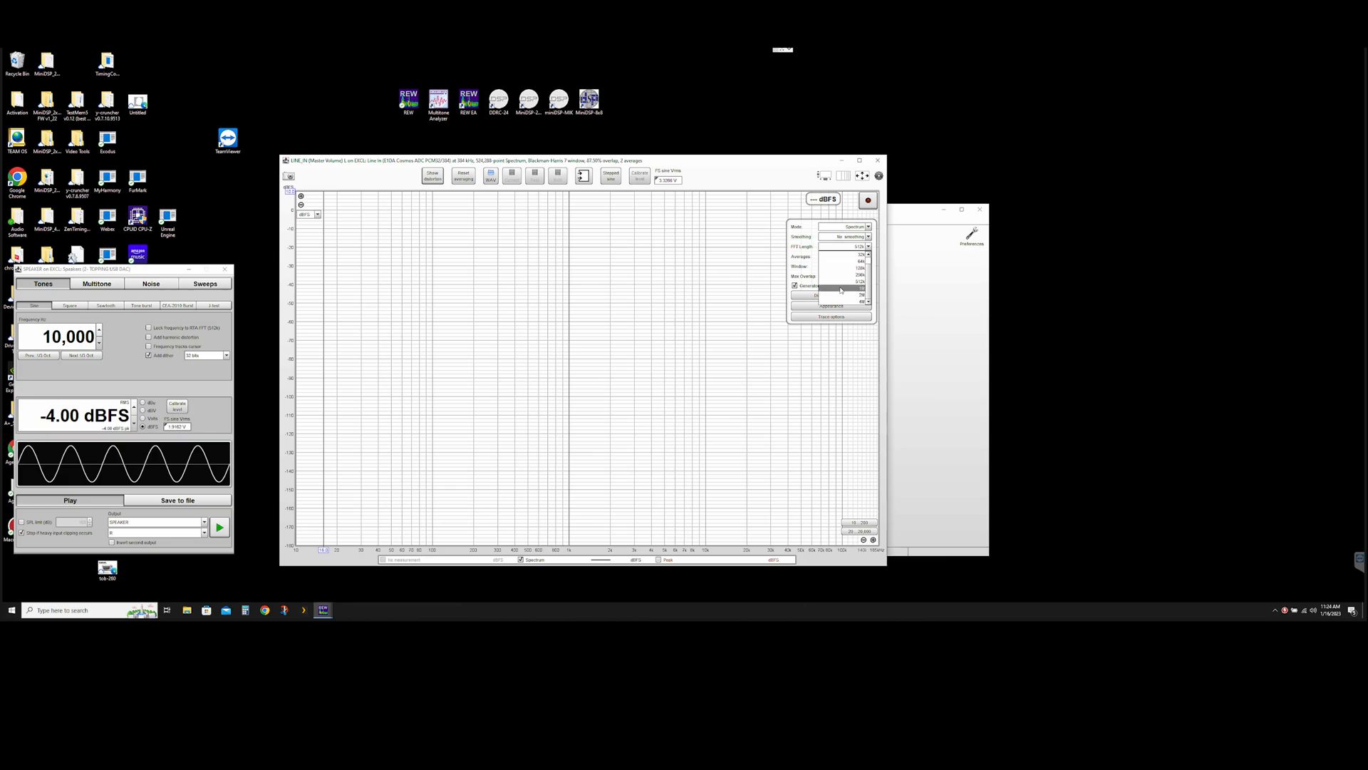
{"action": "left_click", "coordinate": [849, 247]}
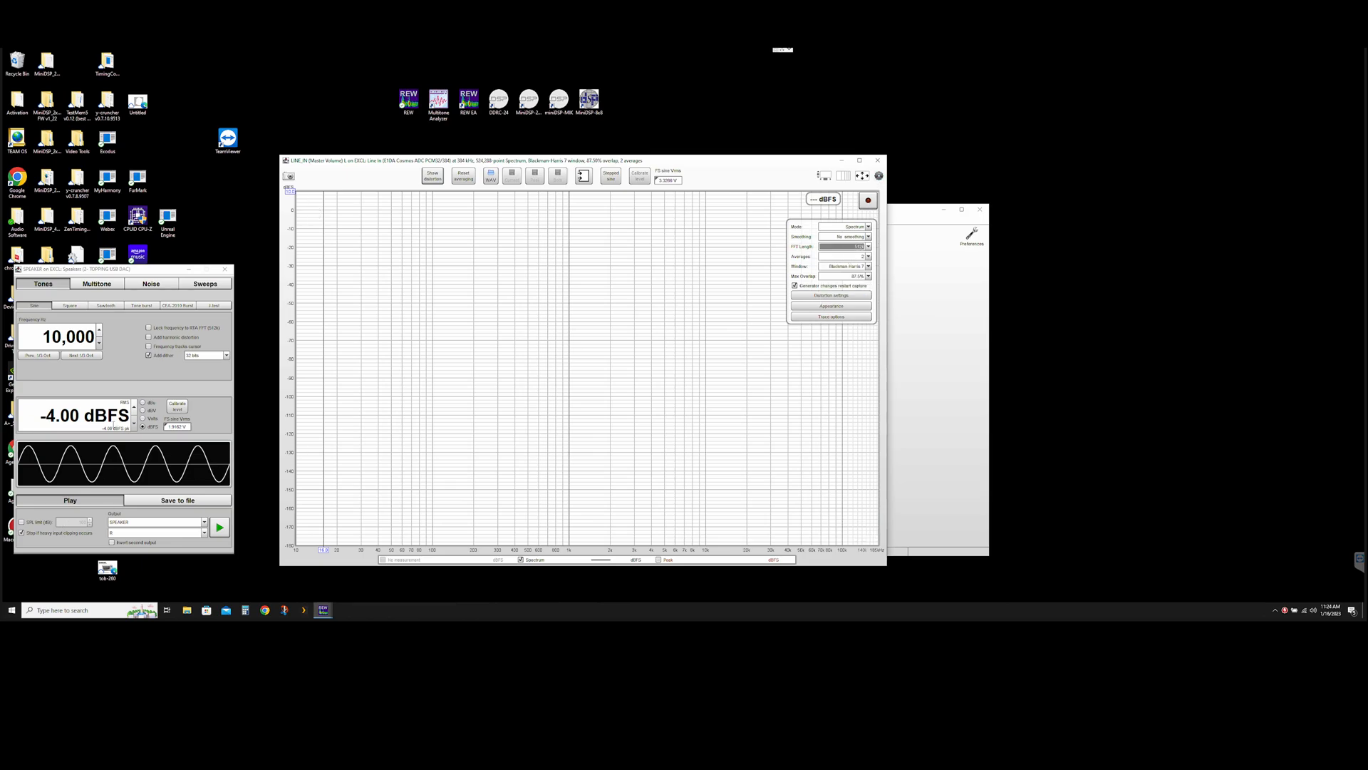
{"action": "left_click", "coordinate": [72, 421]}
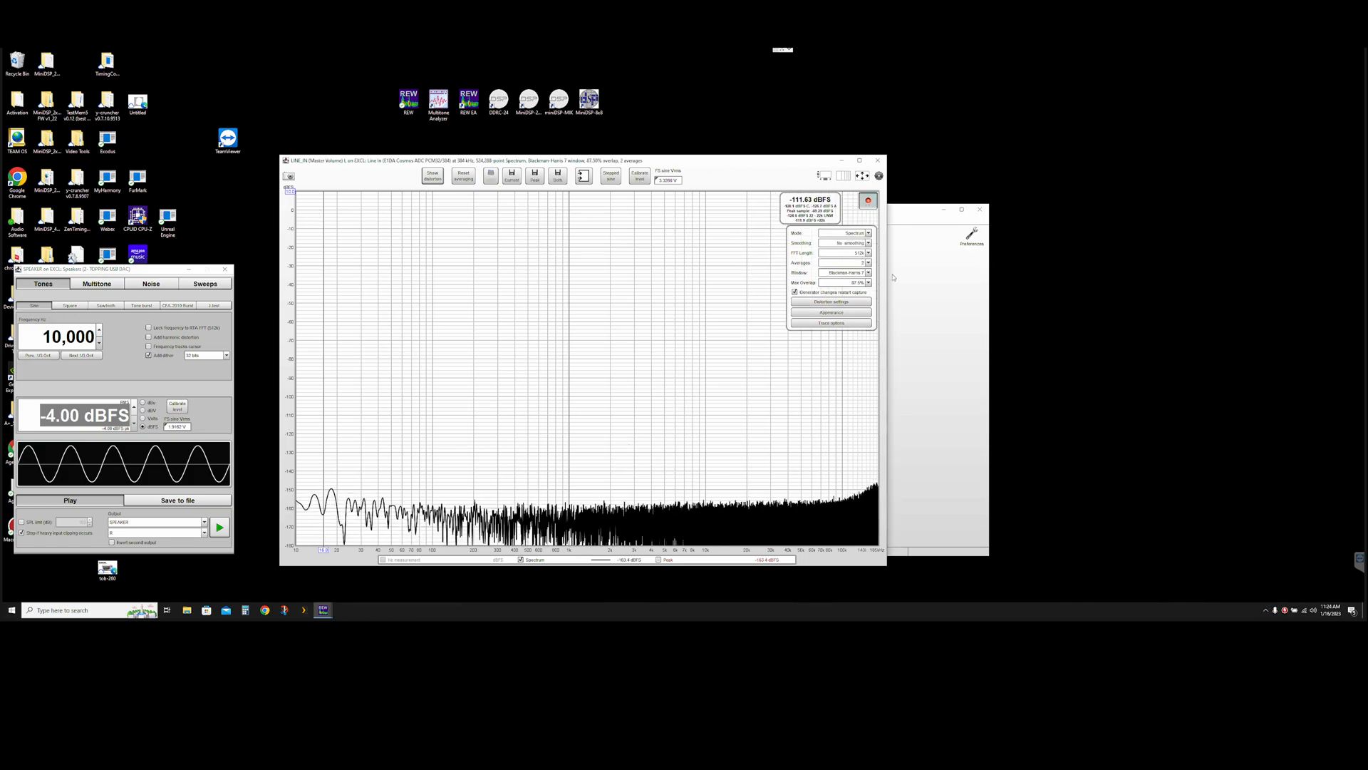
{"action": "left_click", "coordinate": [863, 263]}
{"action": "left_click", "coordinate": [857, 294]}
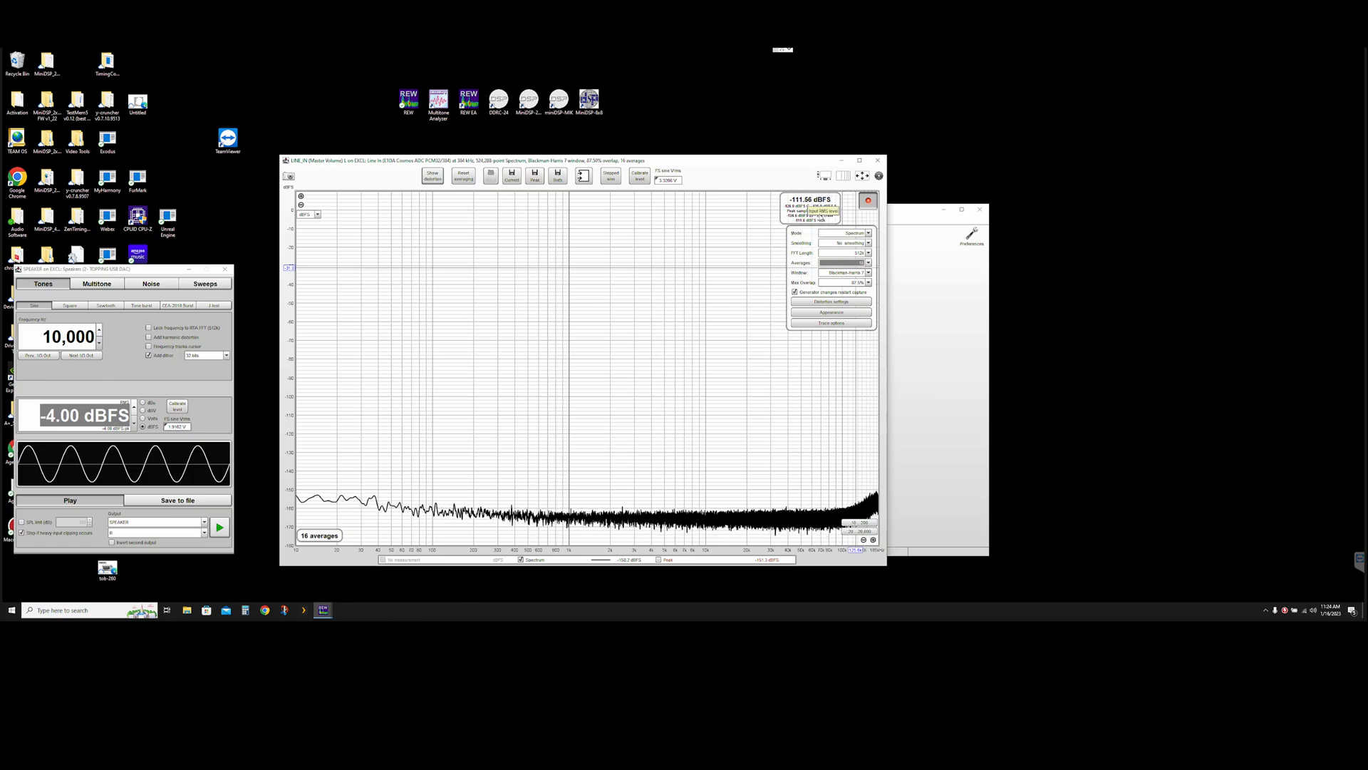
Change the RTA graph's vertical axis unit to V and shift the RTA window slightly away from the signal generator.
{"action": "left_click", "coordinate": [318, 214]}
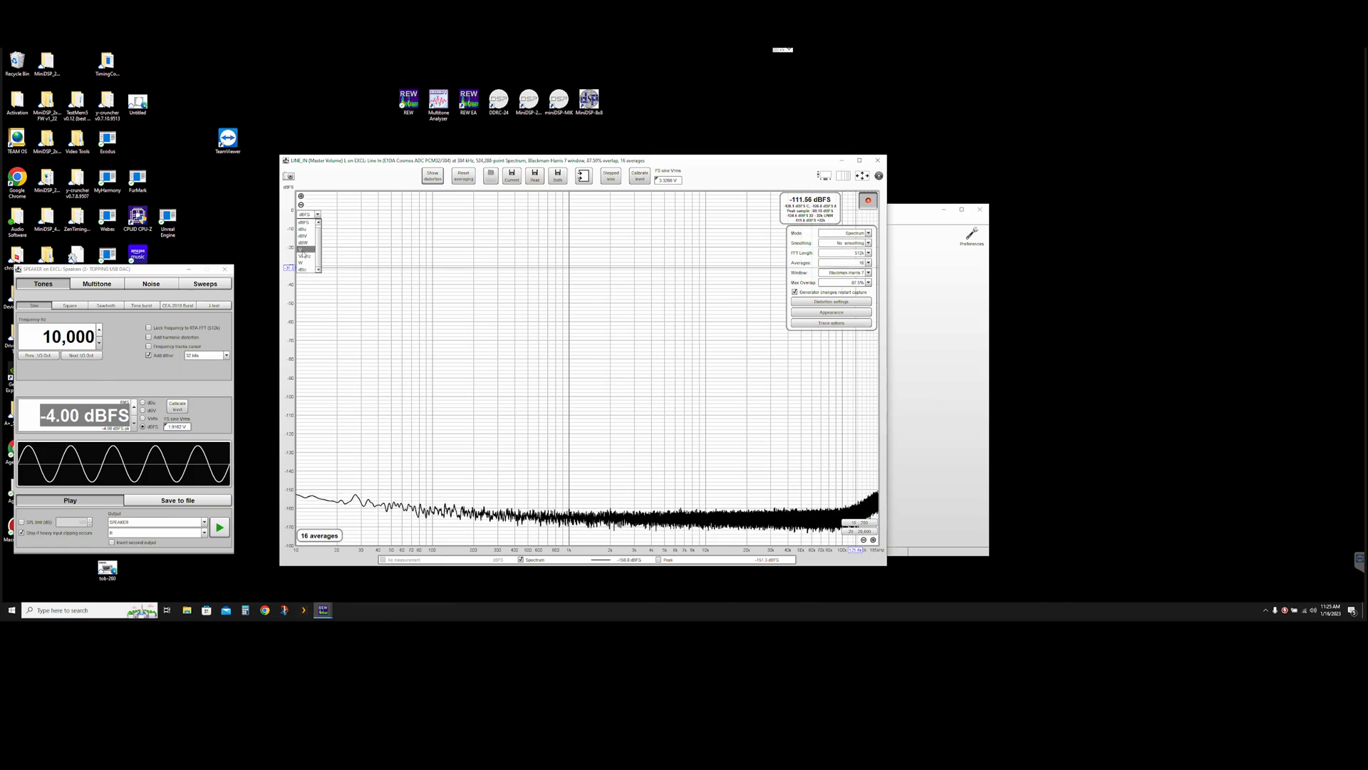
{"action": "left_click", "coordinate": [306, 252]}
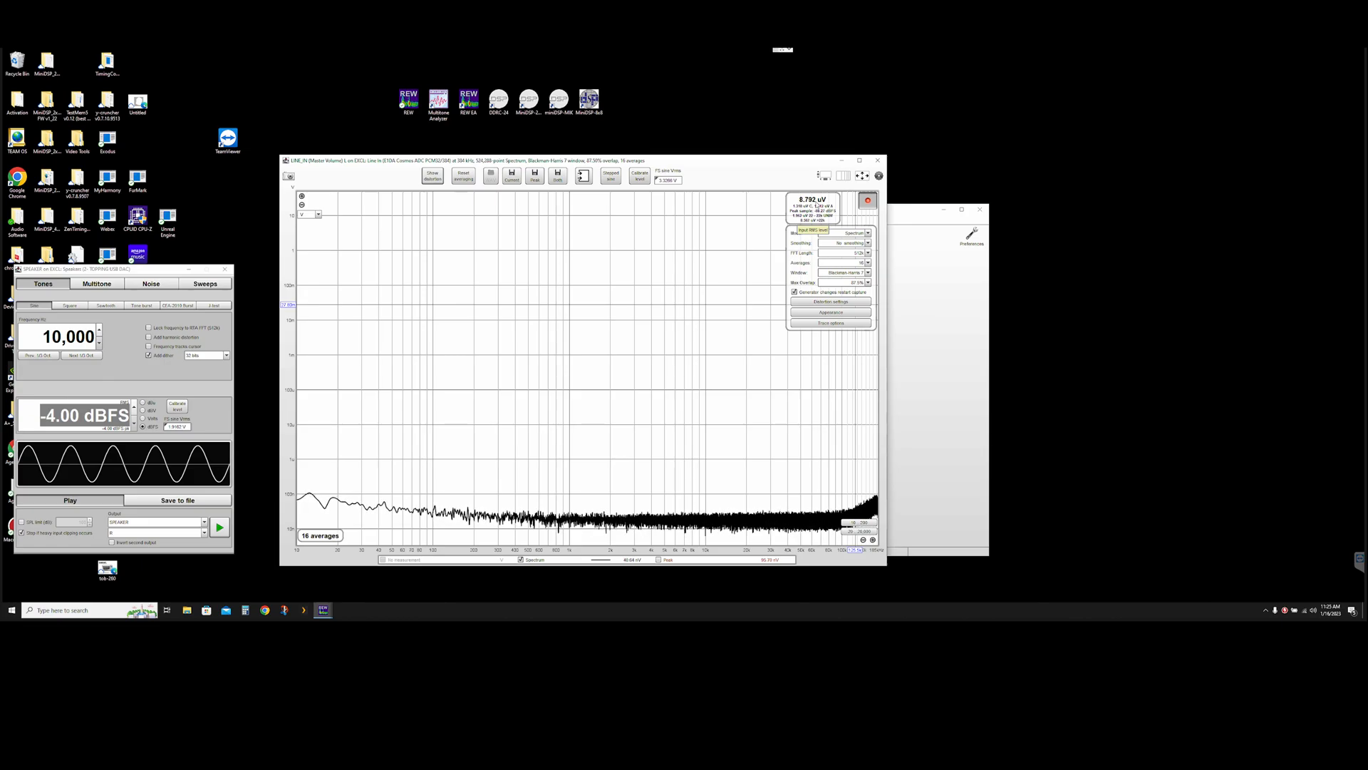
{"action": "left_click_drag", "start_coordinate": [736, 165], "coordinate": [748, 166]}
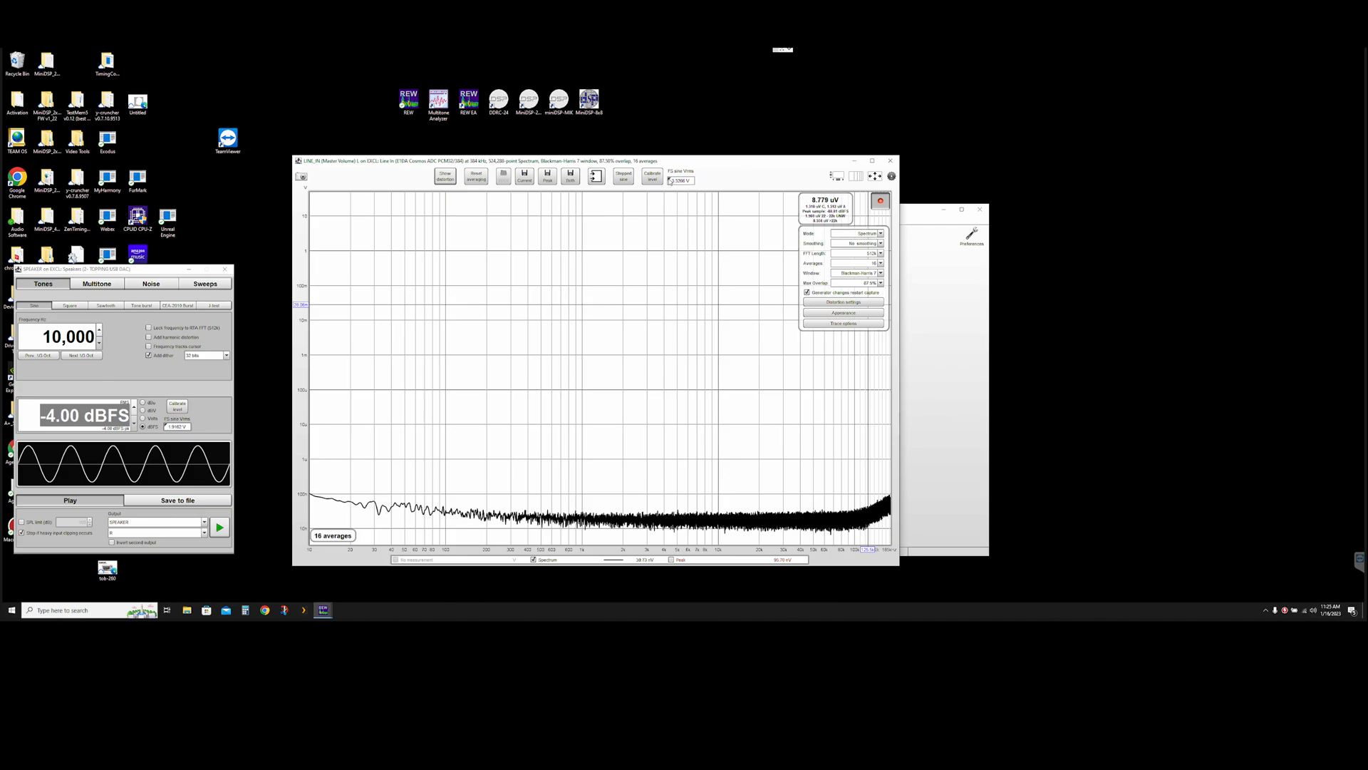
Try the second and third FS sine Vrms presets in the RTA, and return to the first preset.
{"action": "left_click", "coordinate": [671, 181]}
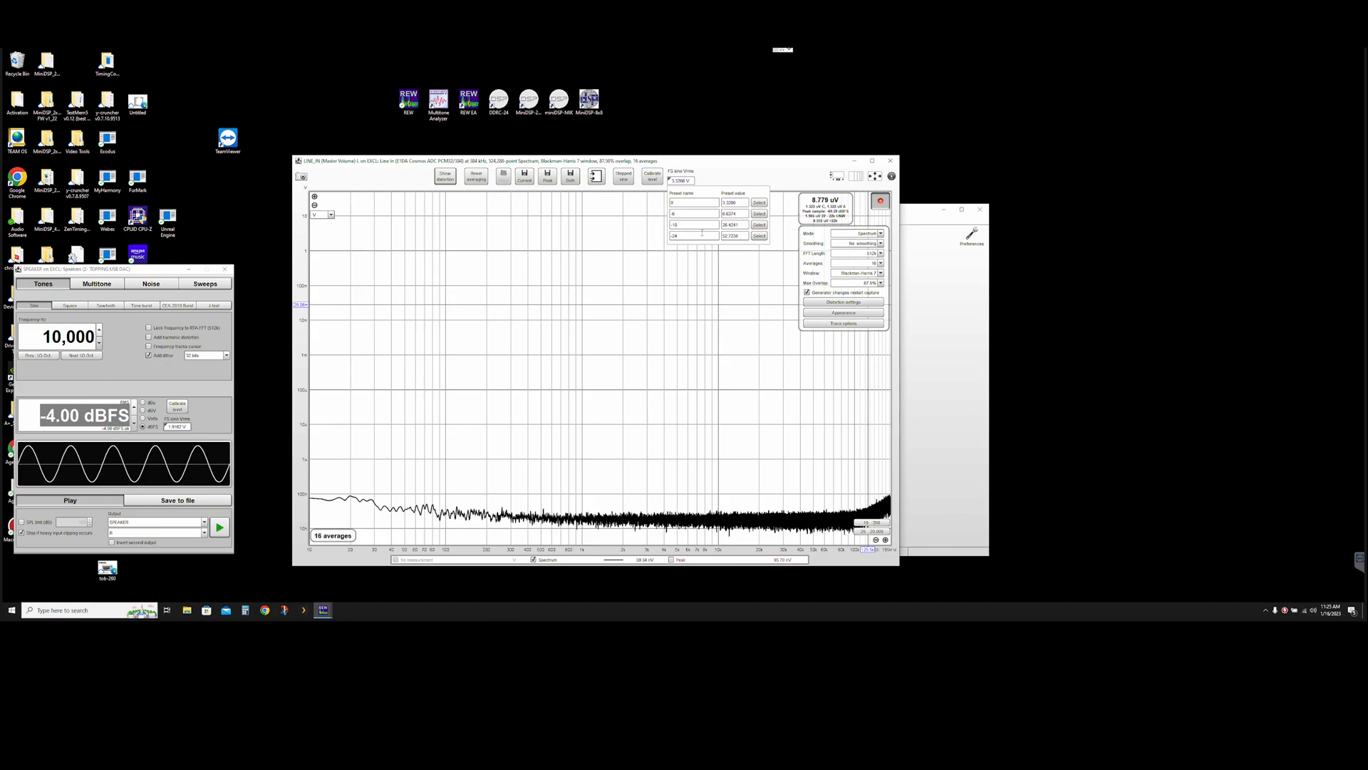
{"action": "left_click", "coordinate": [759, 214]}
{"action": "left_click", "coordinate": [671, 180]}
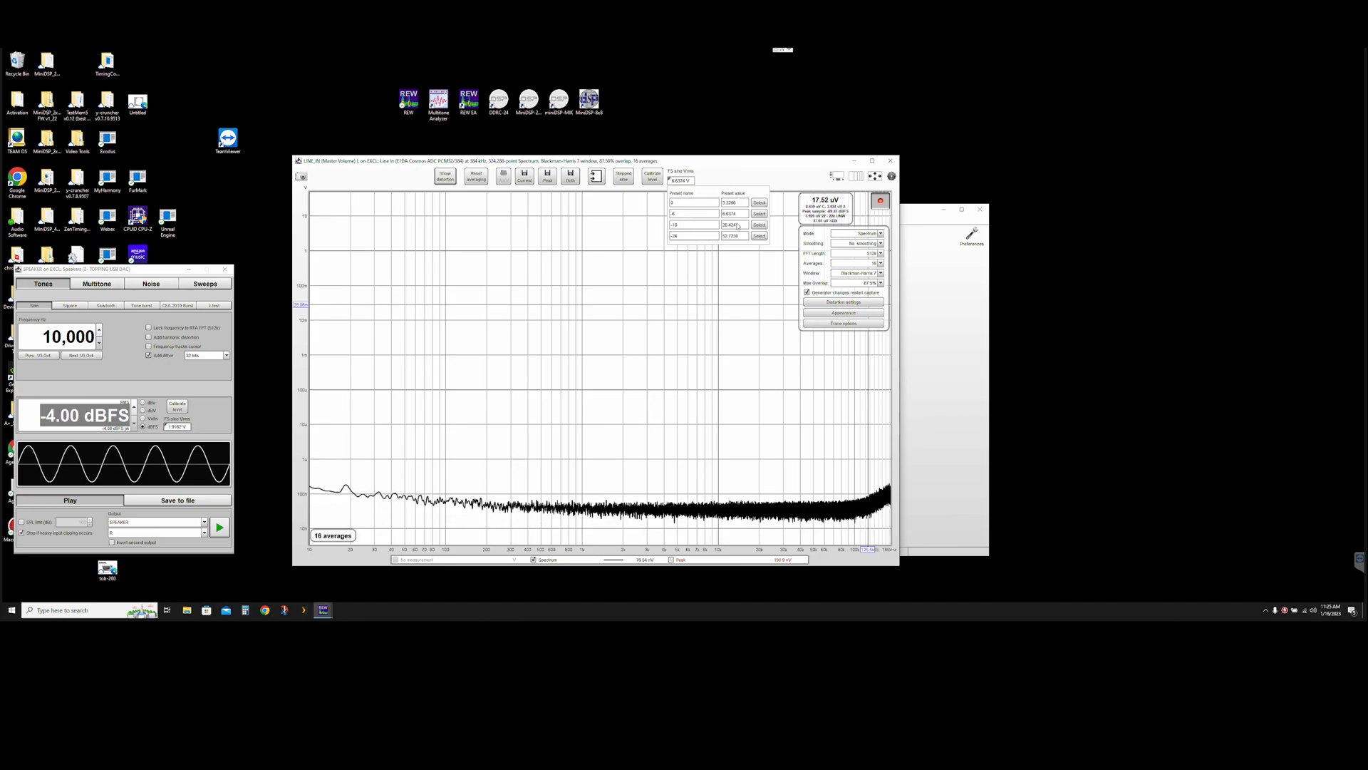
{"action": "left_click", "coordinate": [748, 220]}
{"action": "left_click", "coordinate": [670, 180]}
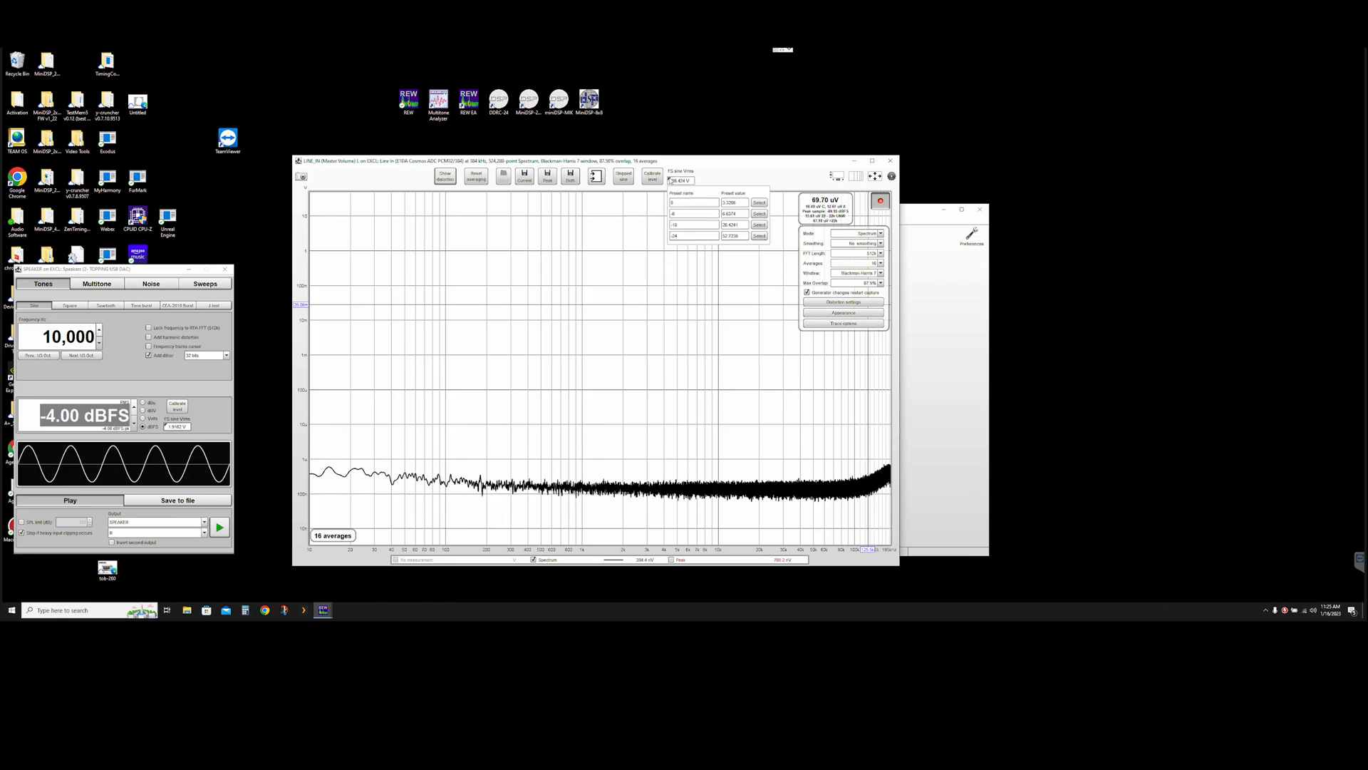
{"action": "left_click", "coordinate": [759, 203]}
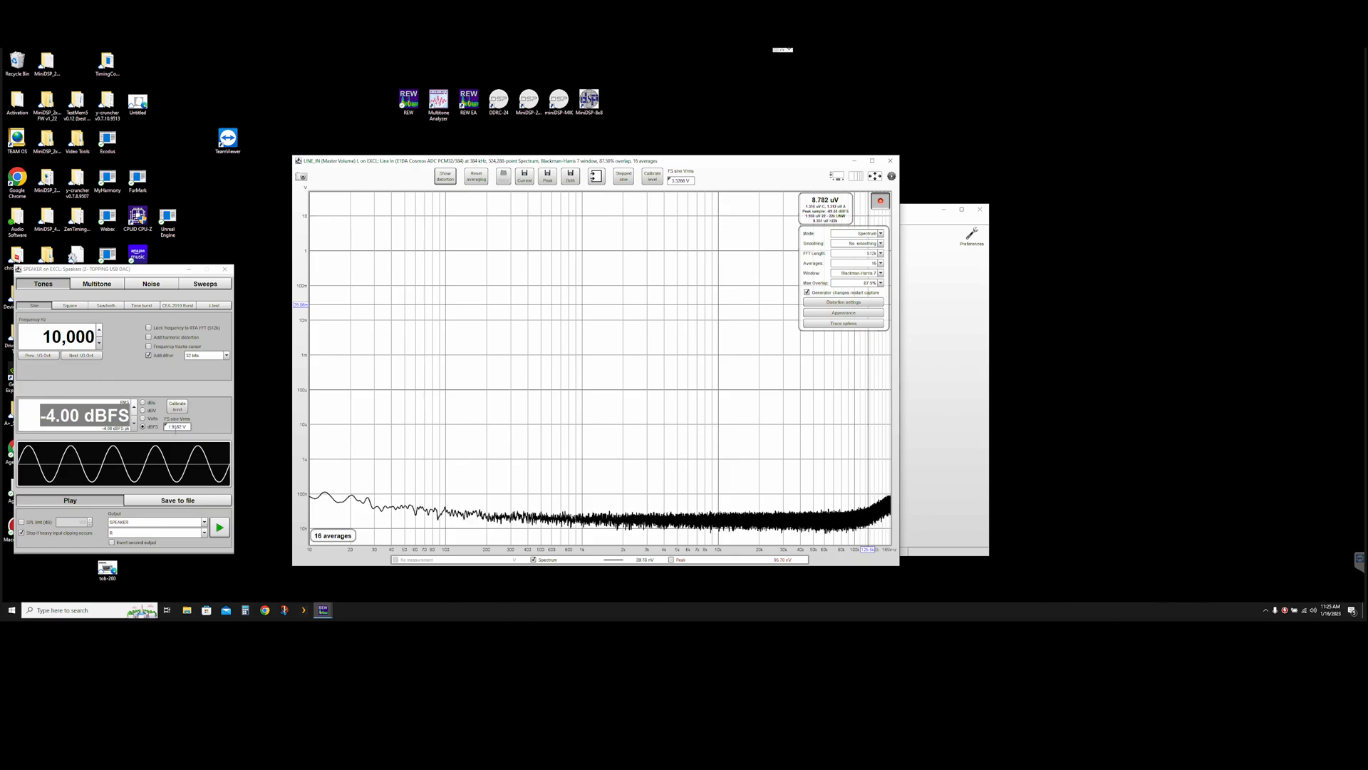
Set the signal generator level to 0 dBFS and show it in volts to compare it with the generator's FS sine Vrms.
{"action": "left_click", "coordinate": [184, 426]}
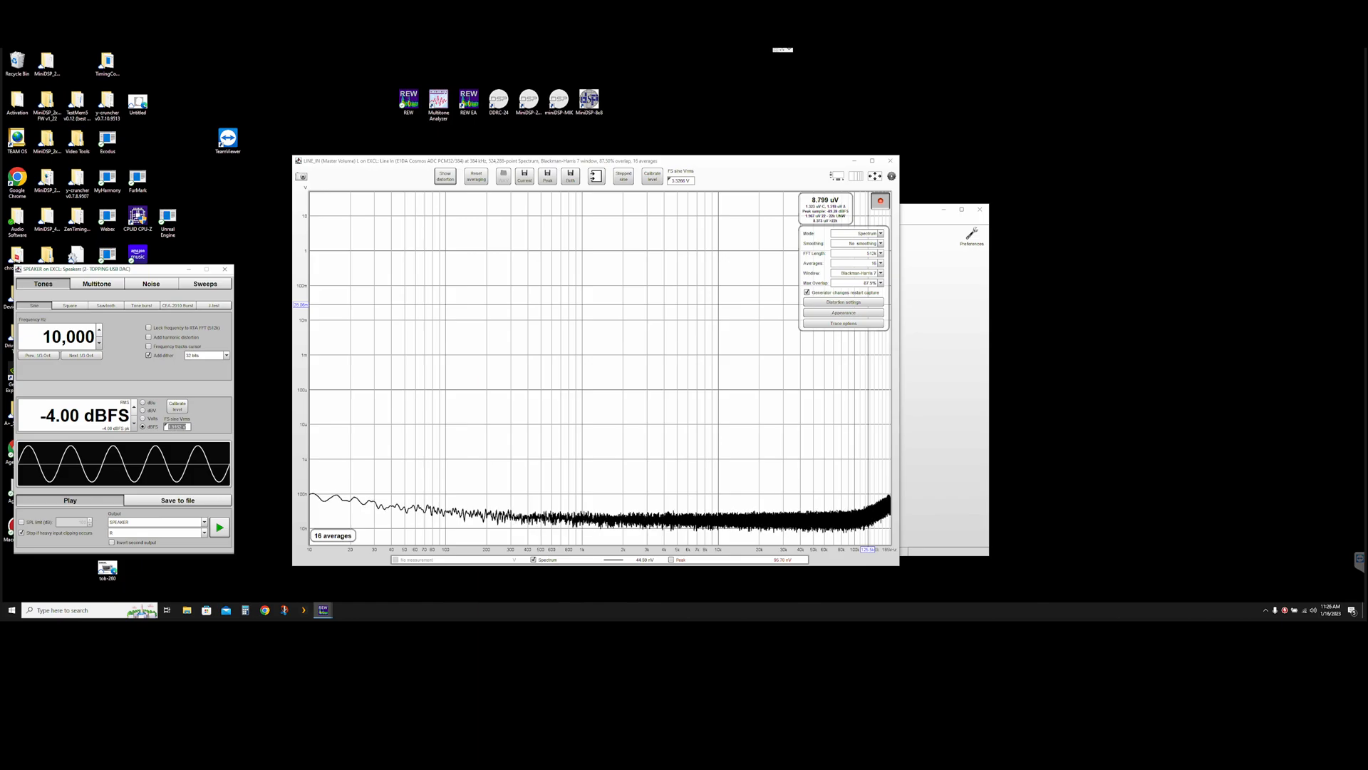
{"action": "left_click", "coordinate": [189, 426]}
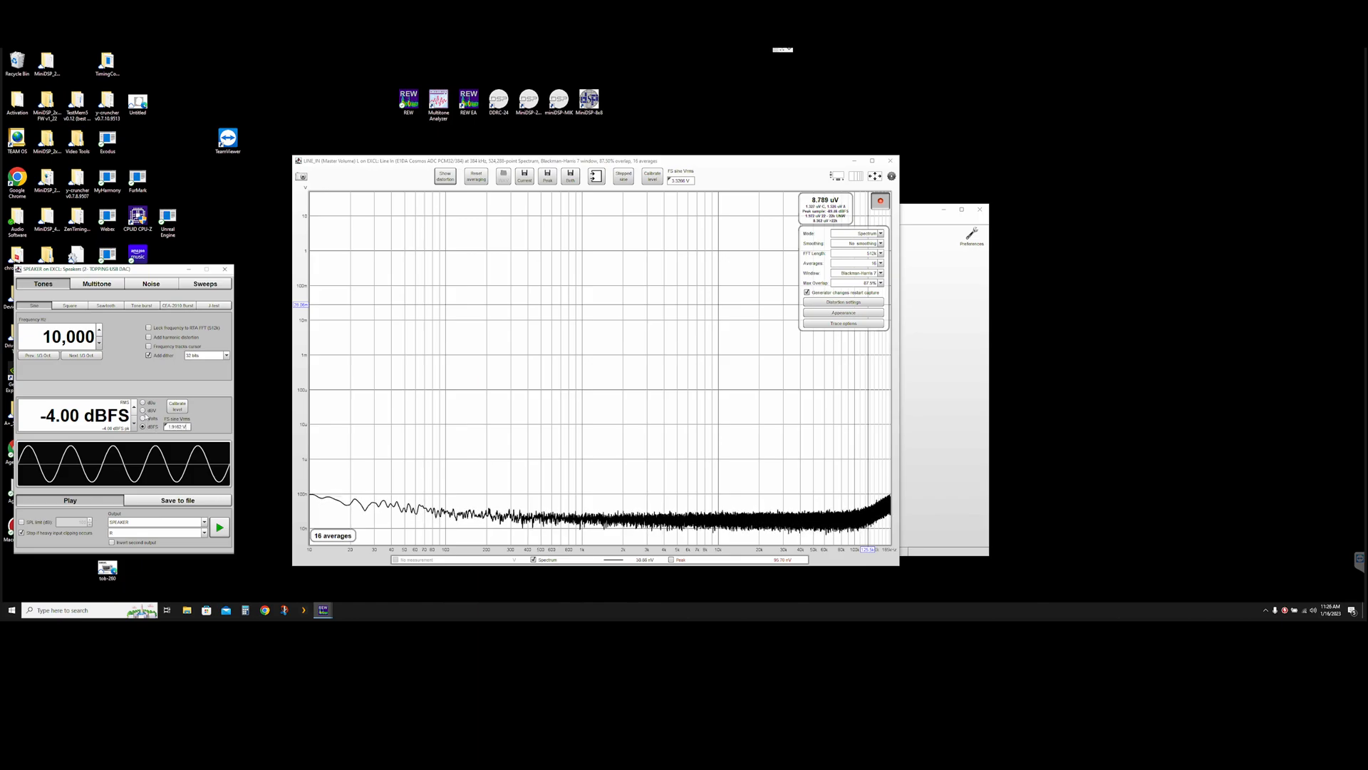
{"action": "left_click", "coordinate": [87, 417]}
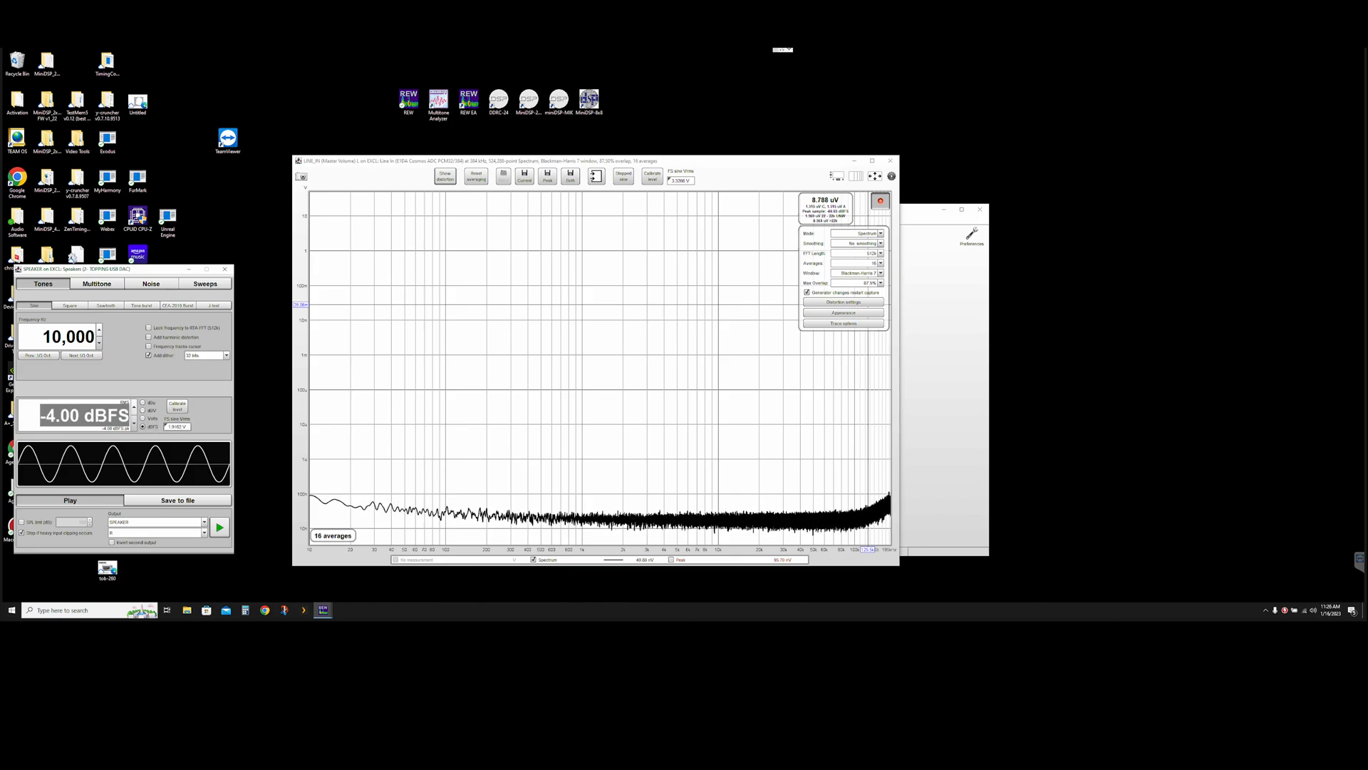
{"action": "left_click", "coordinate": [61, 416]}
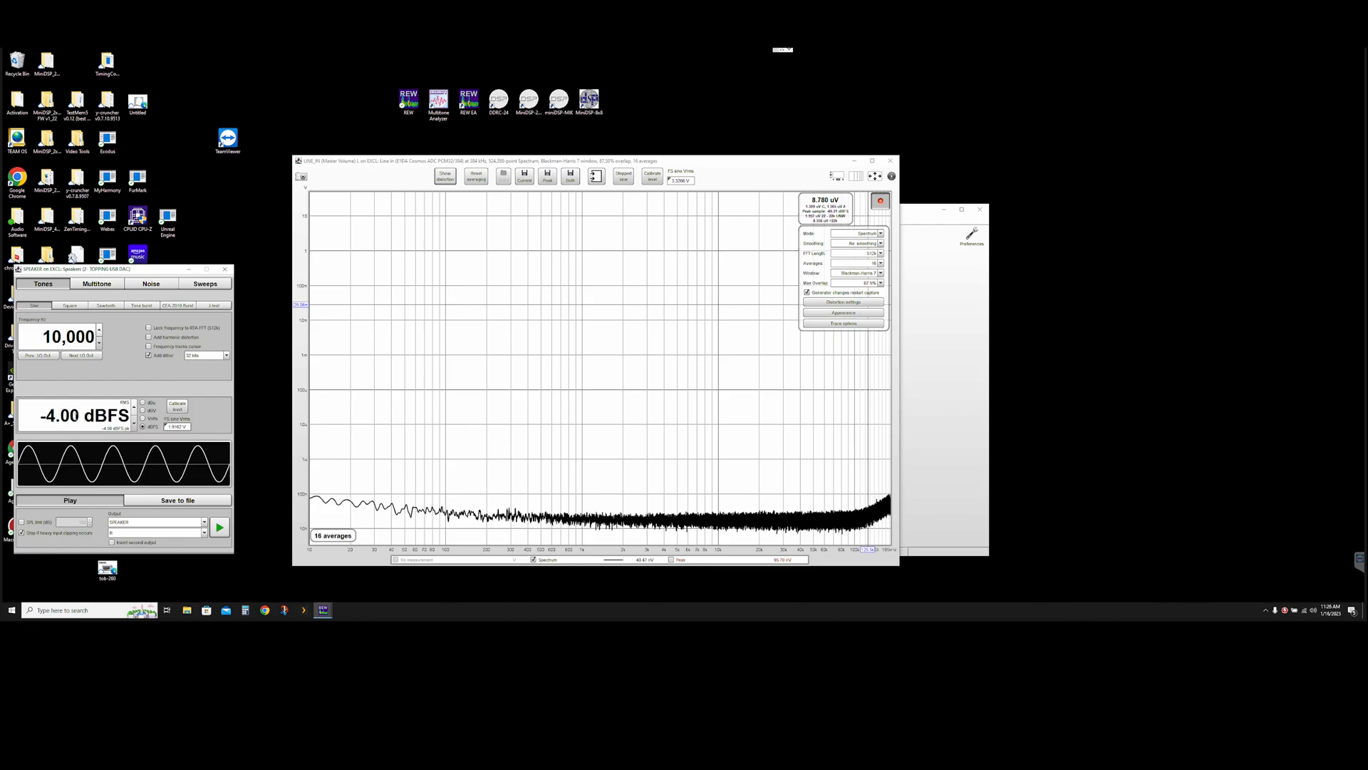
{"action": "left_click_drag", "start_coordinate": [79, 416], "coordinate": [9, 423]}
{"action": "type", "text": "0"}
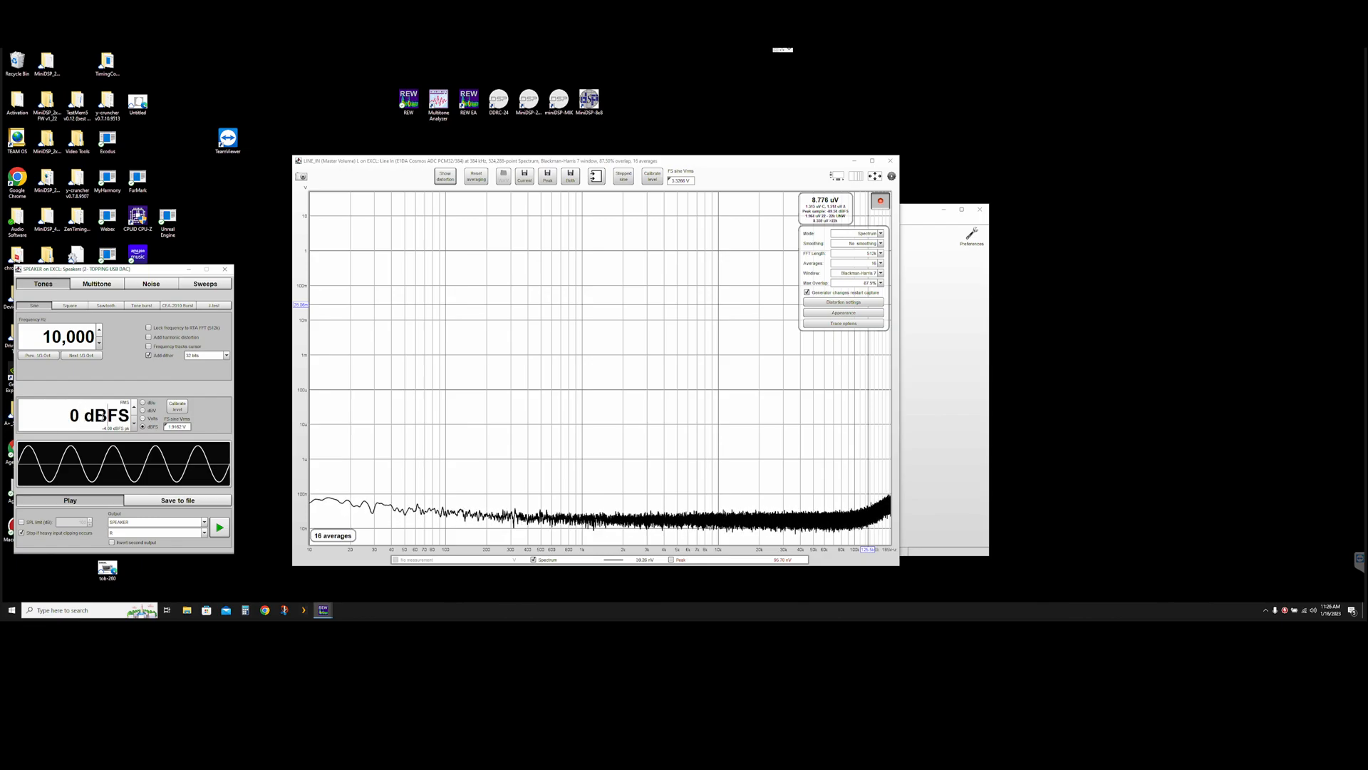
{"action": "left_click_drag", "start_coordinate": [187, 425], "coordinate": [145, 427]}
{"action": "left_click", "coordinate": [143, 418]}
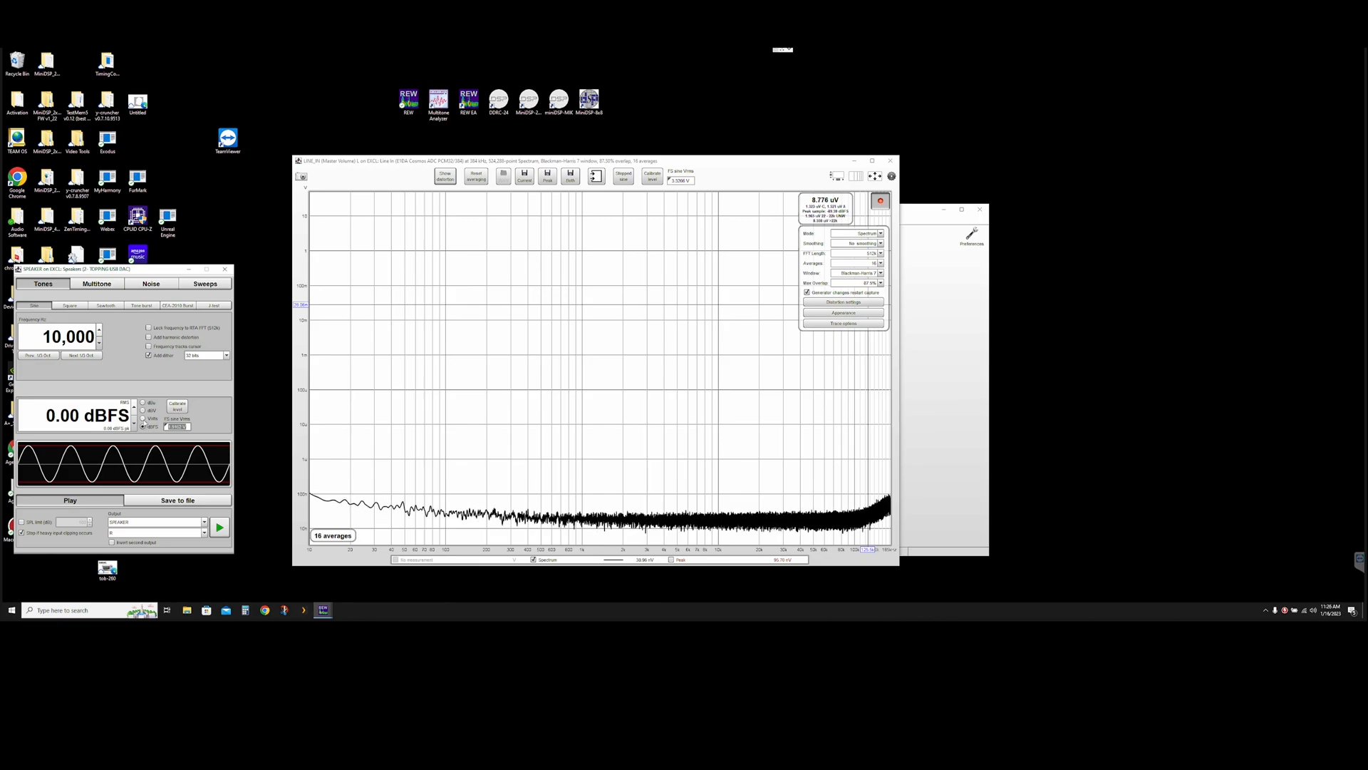
{"action": "left_click", "coordinate": [105, 413]}
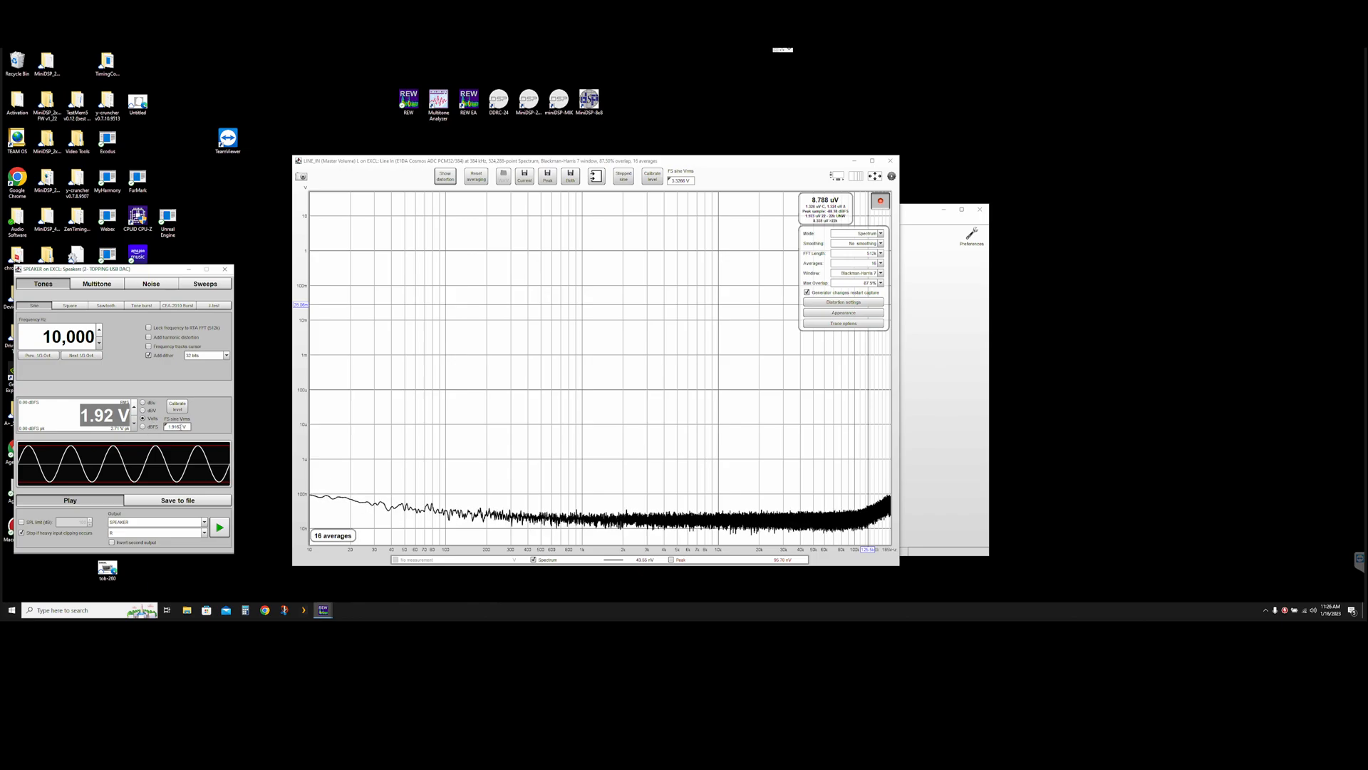
{"action": "left_click", "coordinate": [104, 414]}
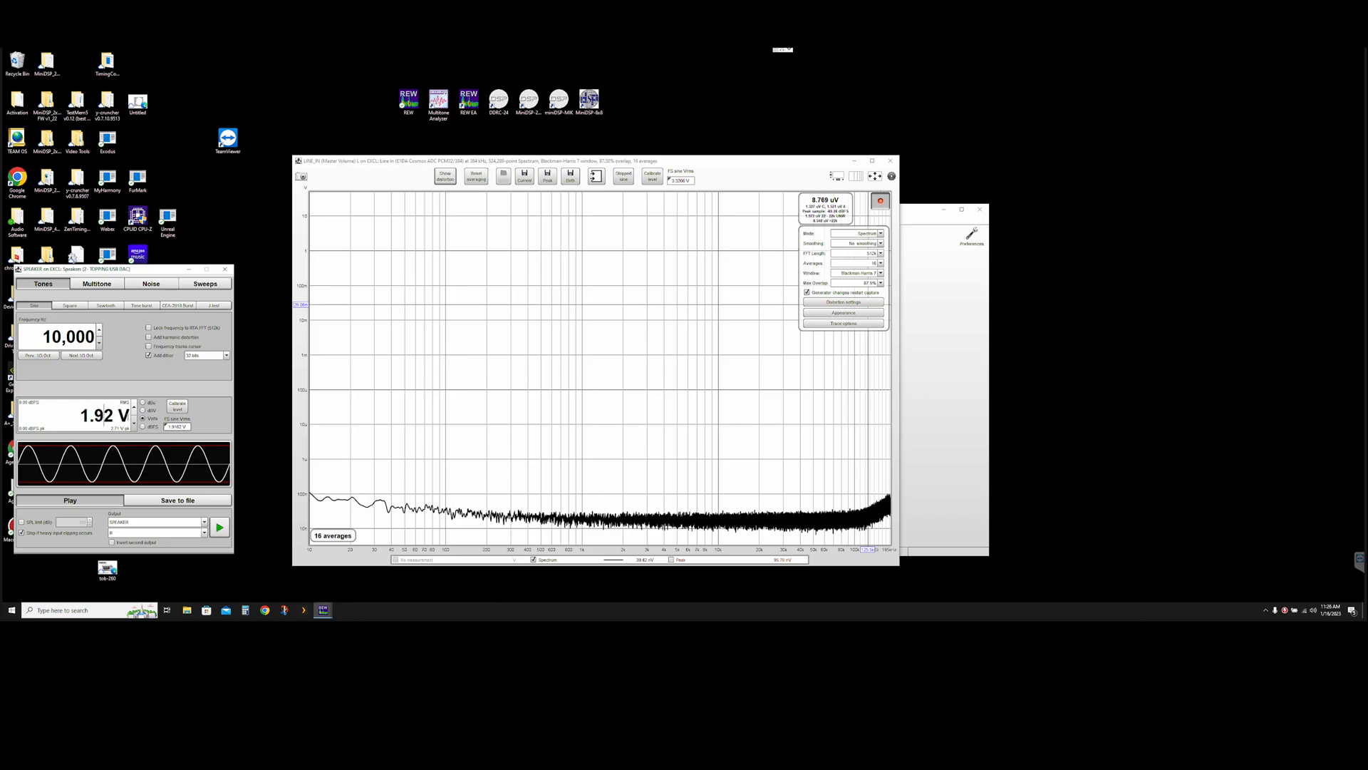
Switch the generator level to dBV, set it to 0 dBV, and show the equivalent in volts.
{"action": "left_click", "coordinate": [151, 411]}
{"action": "left_click", "coordinate": [86, 414]}
{"action": "left_click_drag", "start_coordinate": [91, 416], "coordinate": [42, 417]}
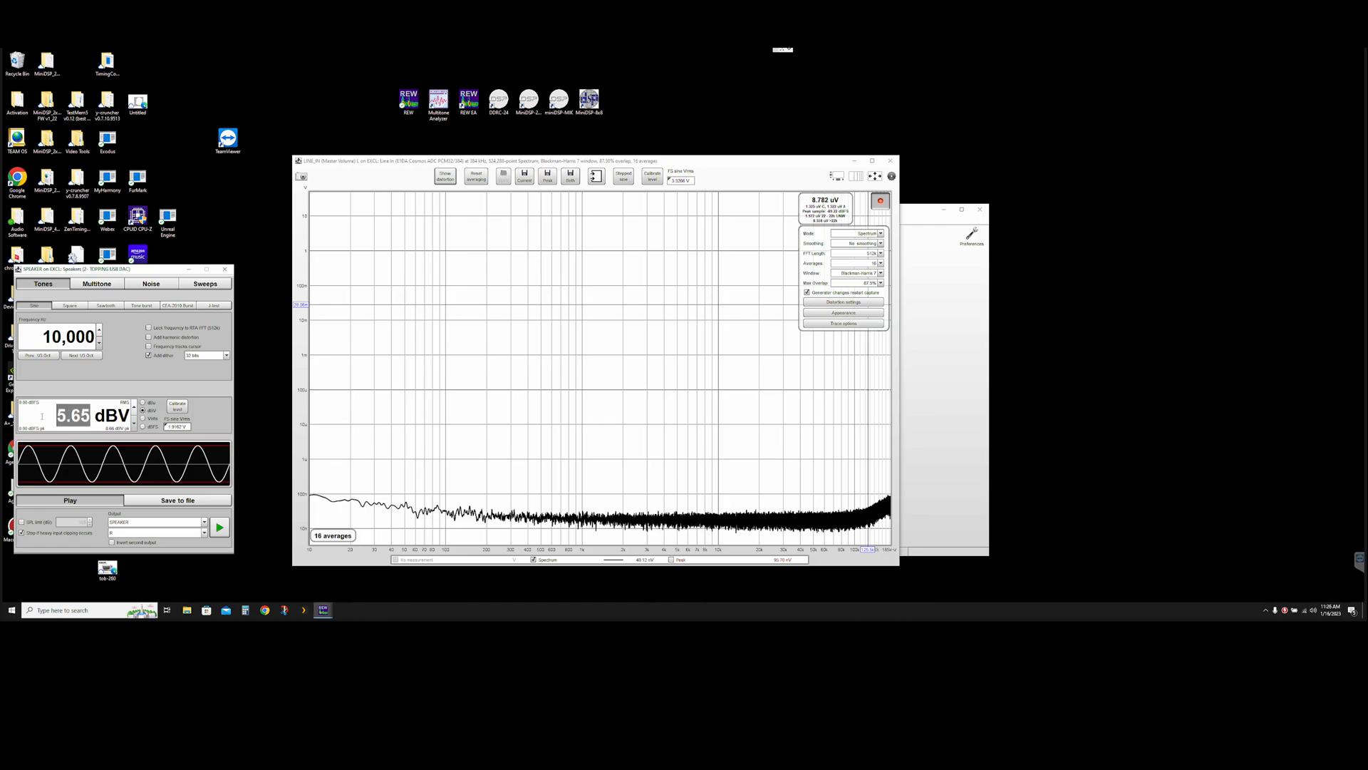
{"action": "type", "text": "0"}
{"action": "left_click", "coordinate": [143, 418]}
{"action": "left_click", "coordinate": [98, 416]}
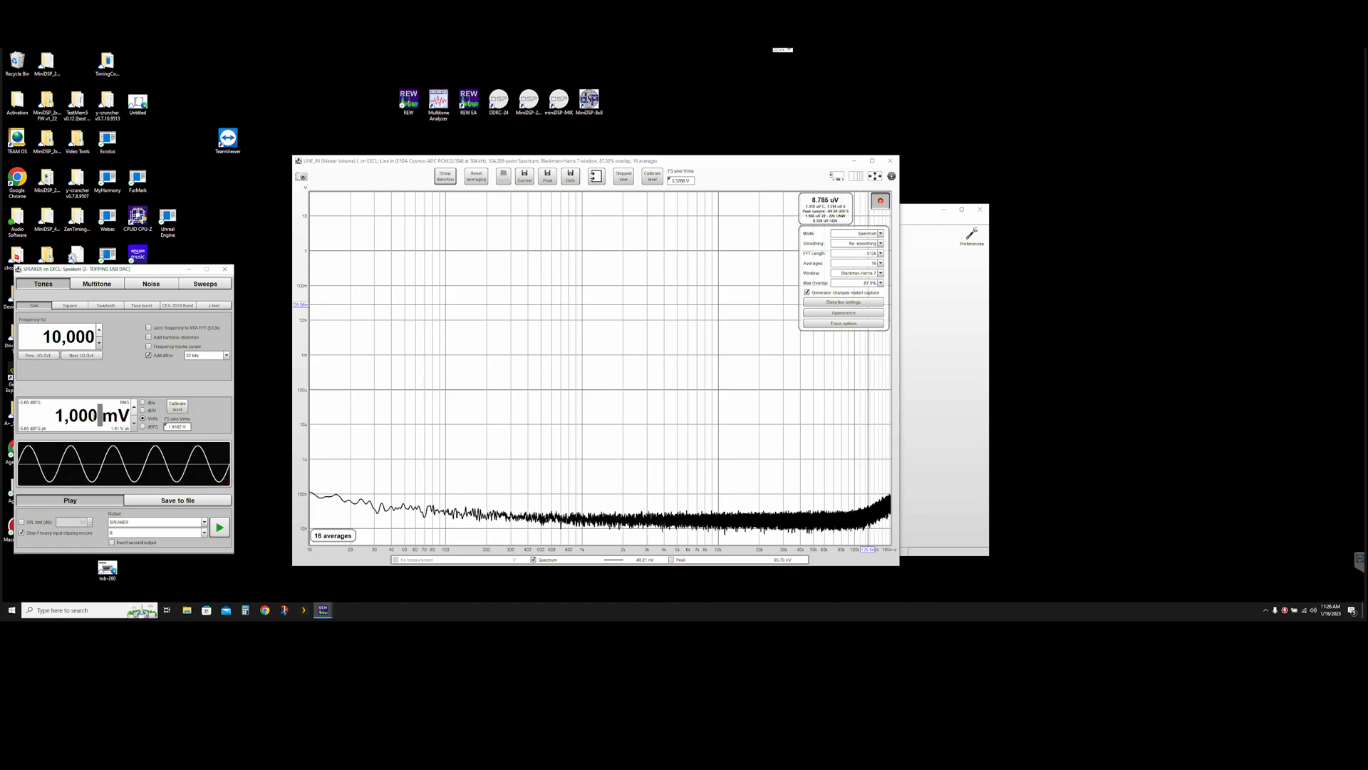
Set the generator level to 250 mV and switch its unit back to dBFS.
{"action": "left_click_drag", "start_coordinate": [98, 416], "coordinate": [38, 421]}
{"action": "type", "text": "250"}
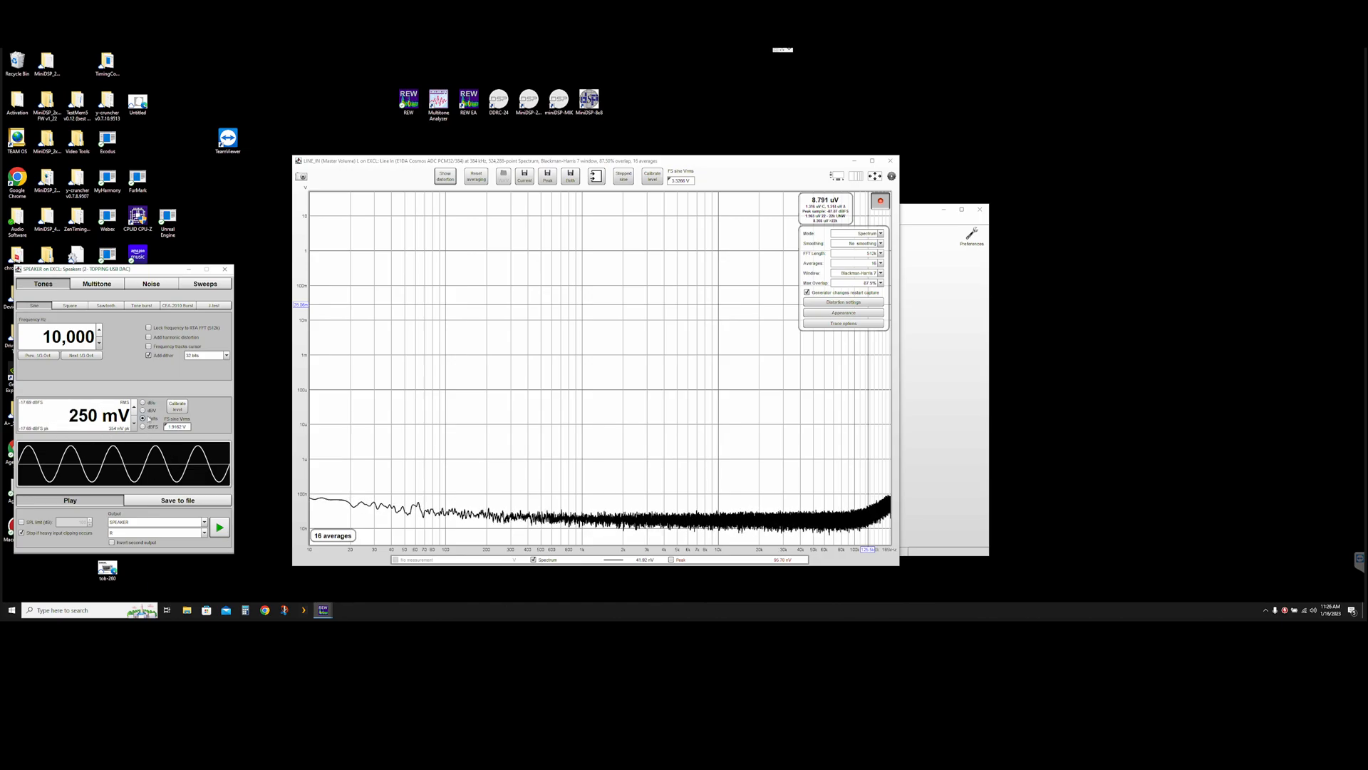
{"action": "left_click", "coordinate": [154, 427]}
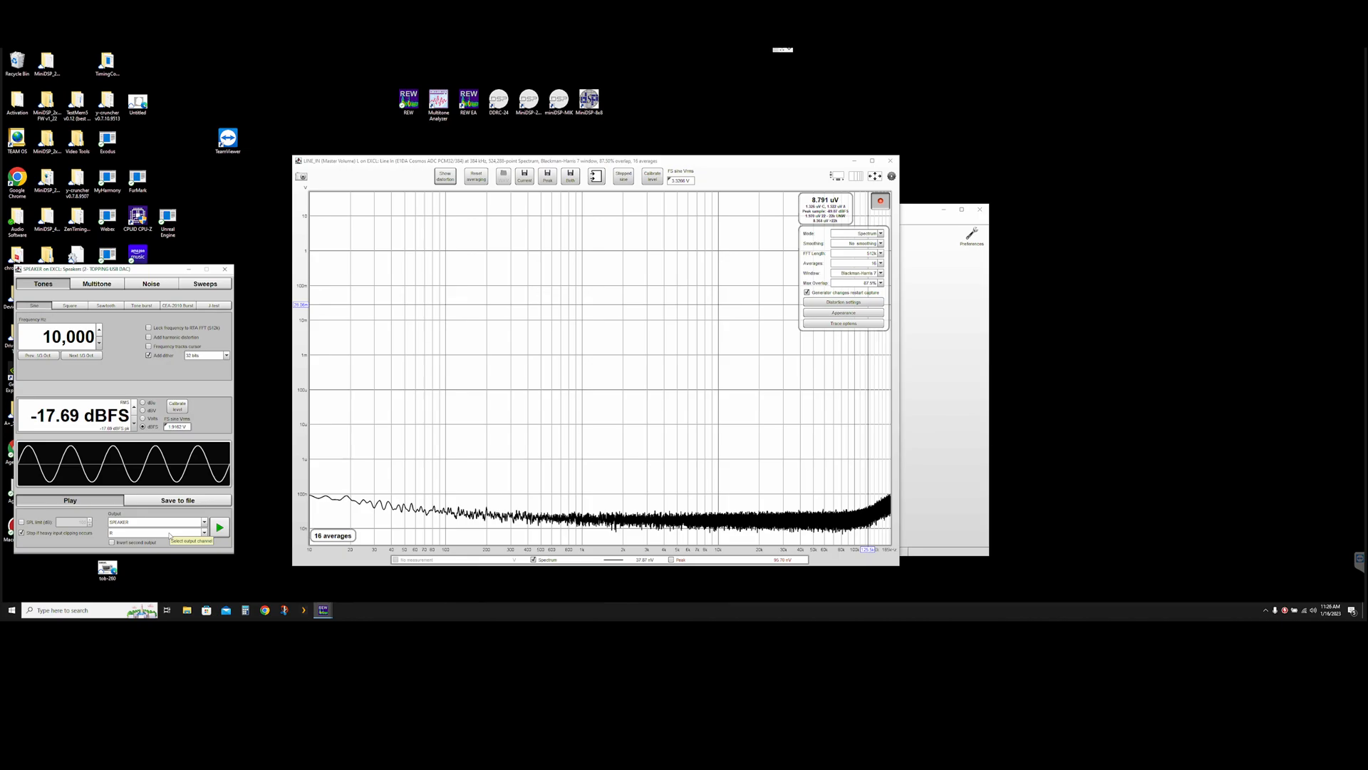
Examine the generator's output channel choices and dither bit-depth options, repositioning its window beside the RTA.
{"action": "left_click", "coordinate": [141, 534]}
{"action": "left_click", "coordinate": [140, 535]}
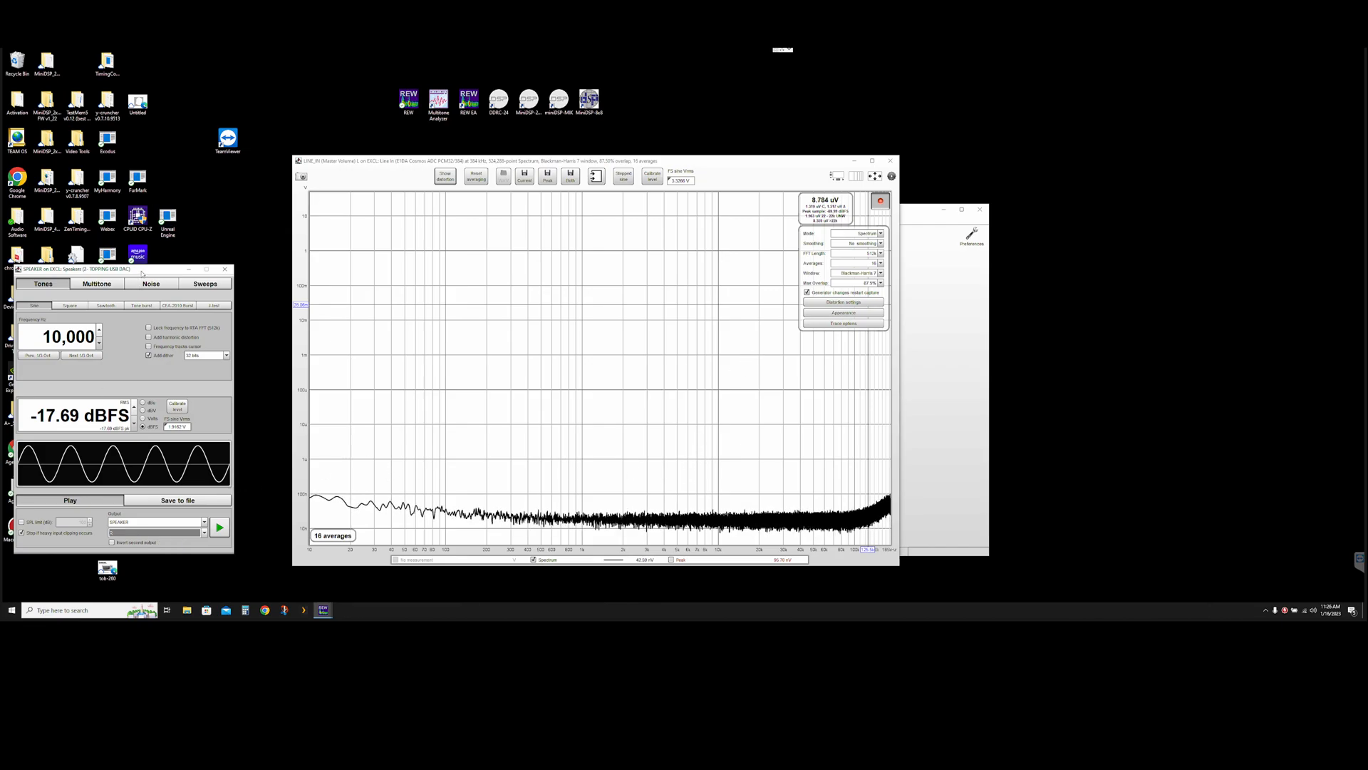
{"action": "left_click_drag", "start_coordinate": [143, 269], "coordinate": [192, 268]}
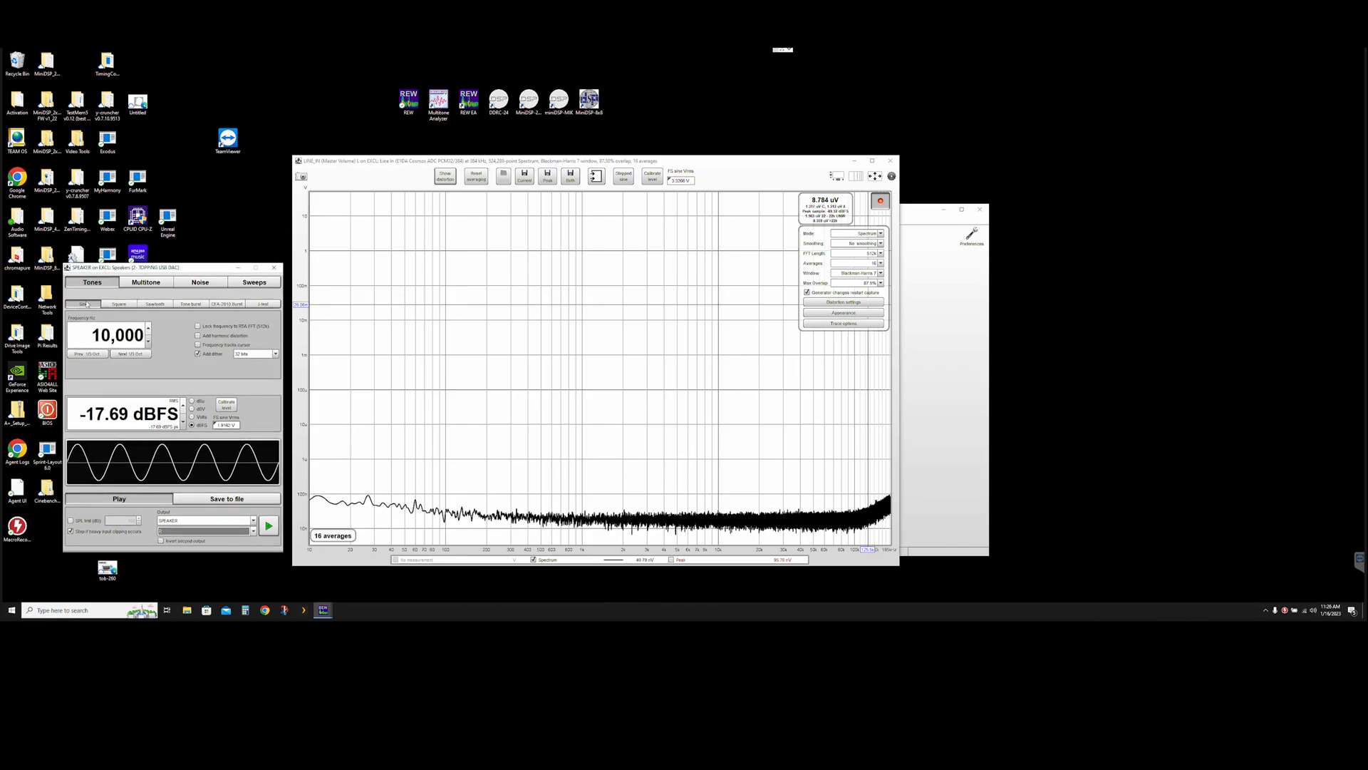
{"action": "left_click", "coordinate": [254, 353]}
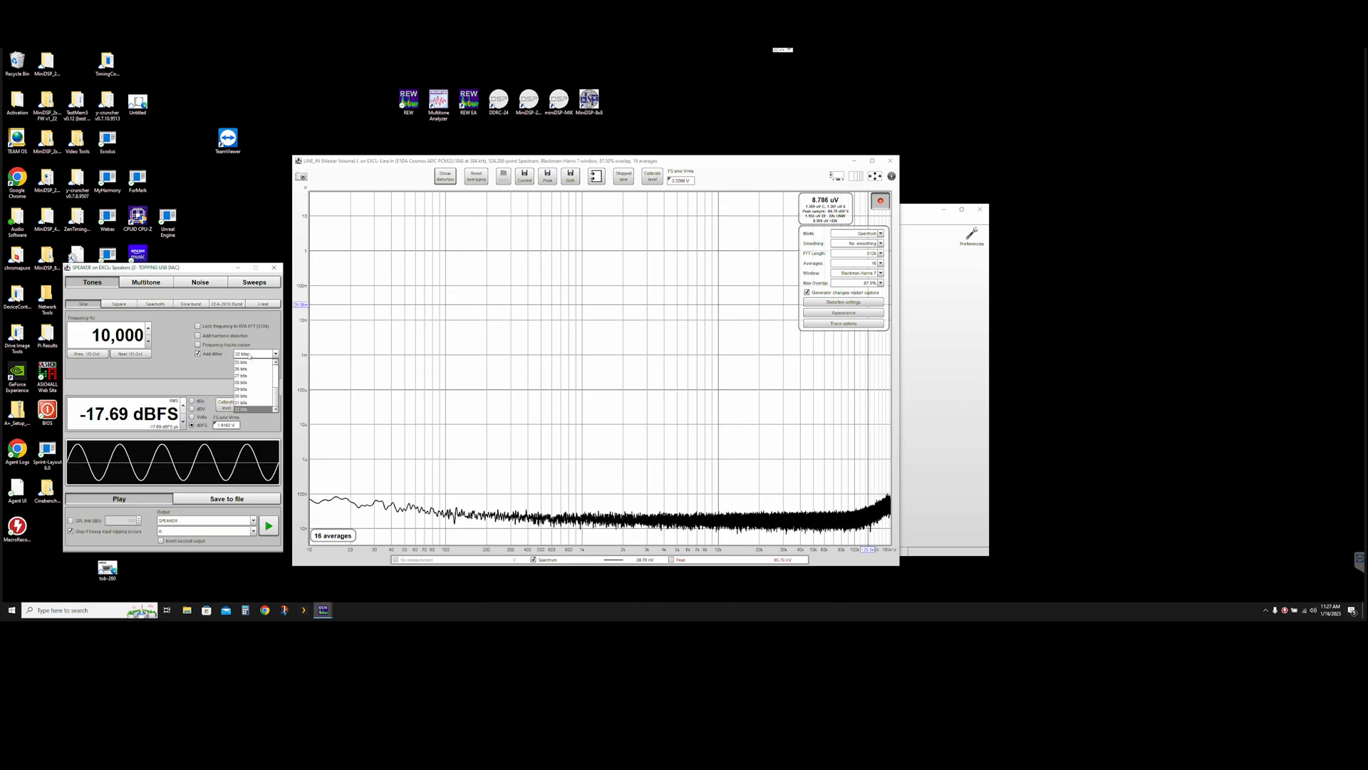
{"action": "left_click", "coordinate": [245, 354]}
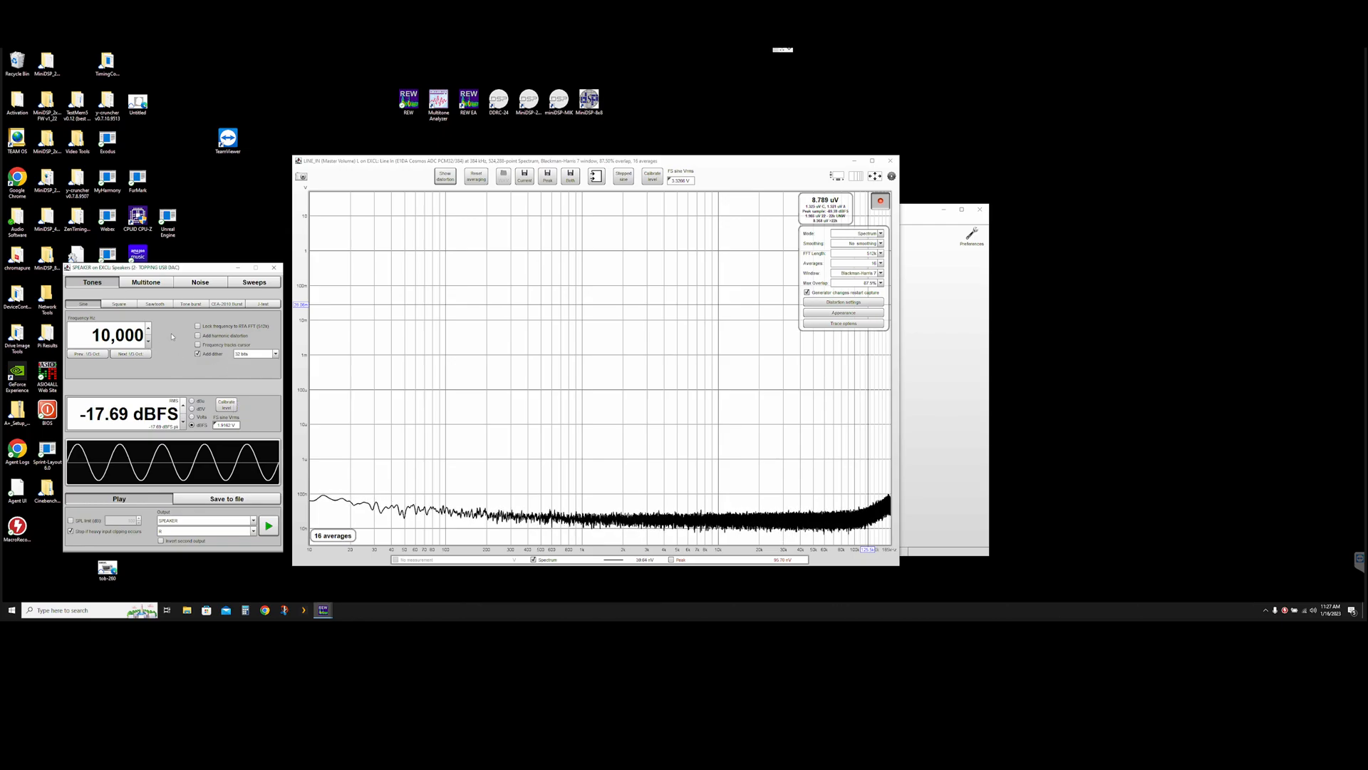
{"action": "left_click_drag", "start_coordinate": [181, 266], "coordinate": [155, 267]}
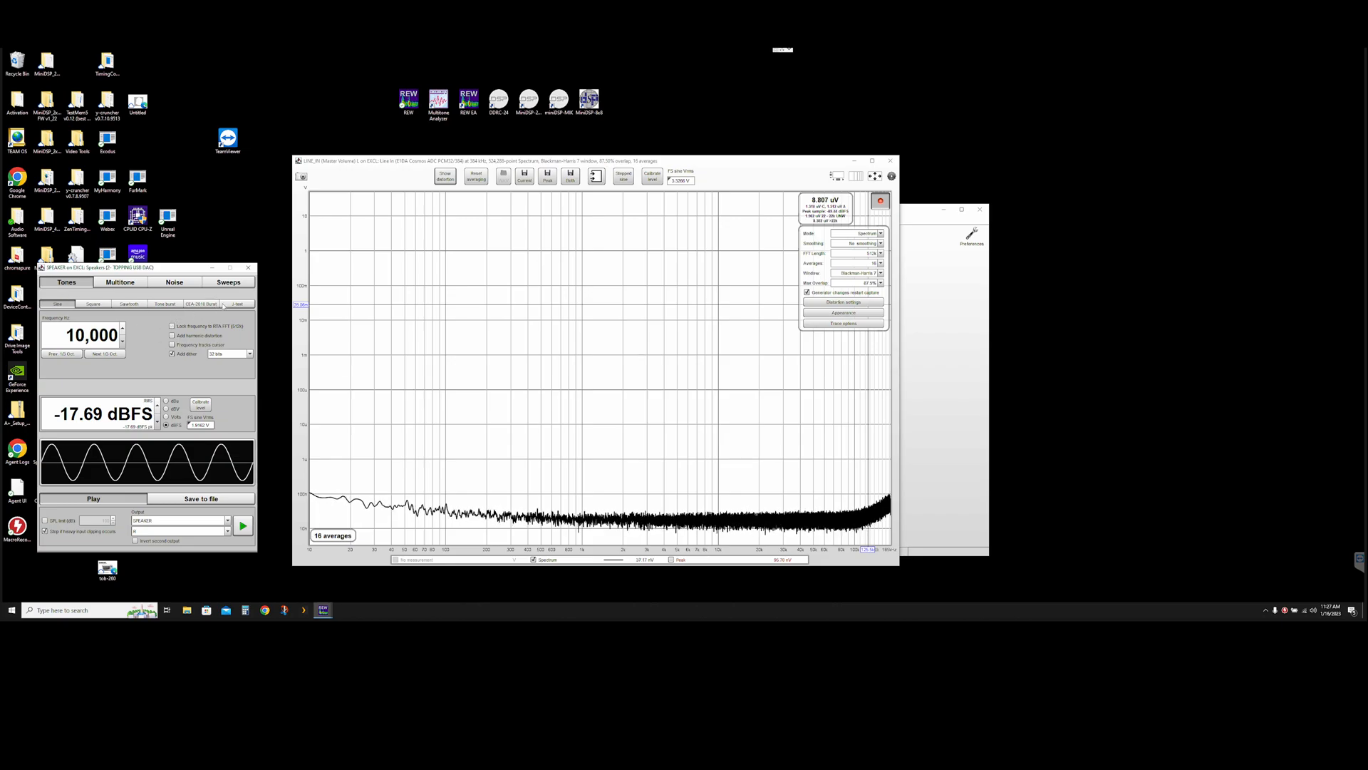
Show the generator's dual, triple and multitone signal options, and play the multitone signal.
{"action": "left_click", "coordinate": [112, 283]}
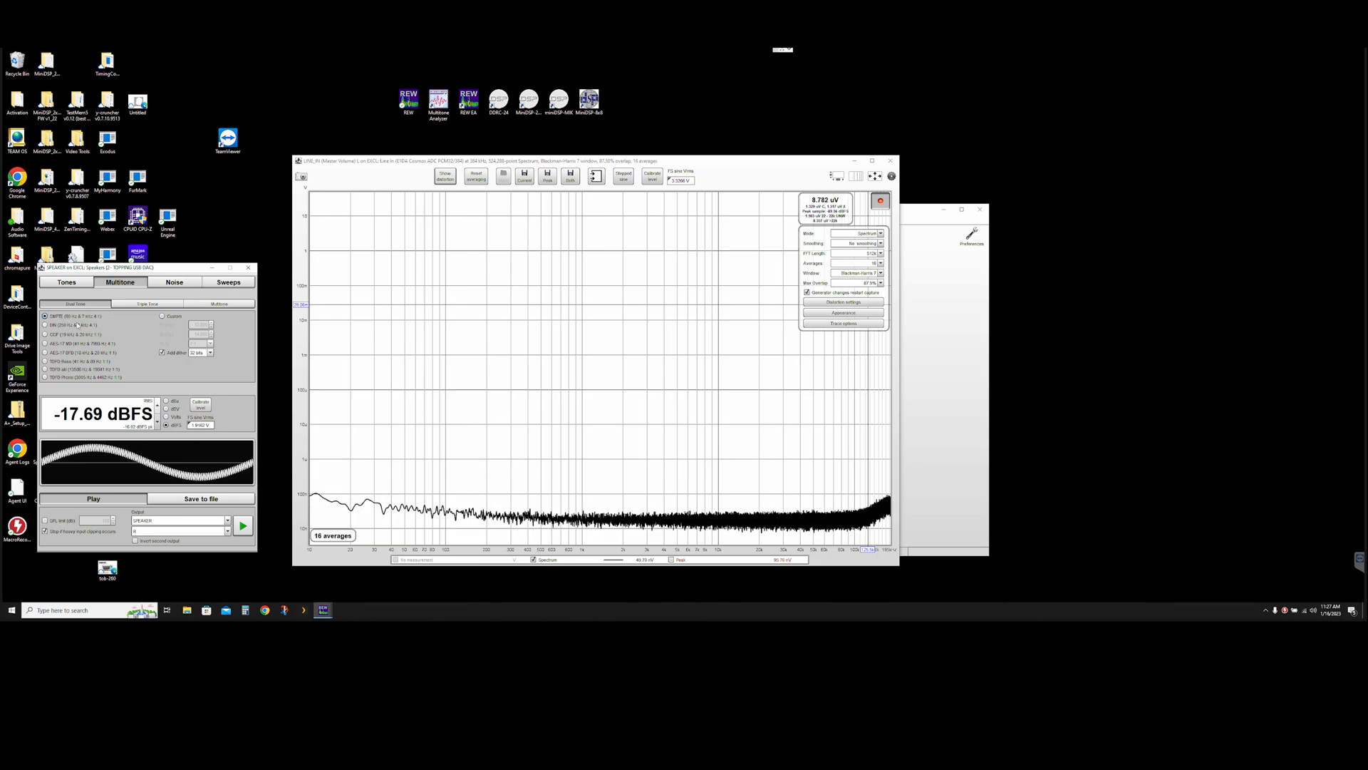
{"action": "left_click", "coordinate": [149, 305]}
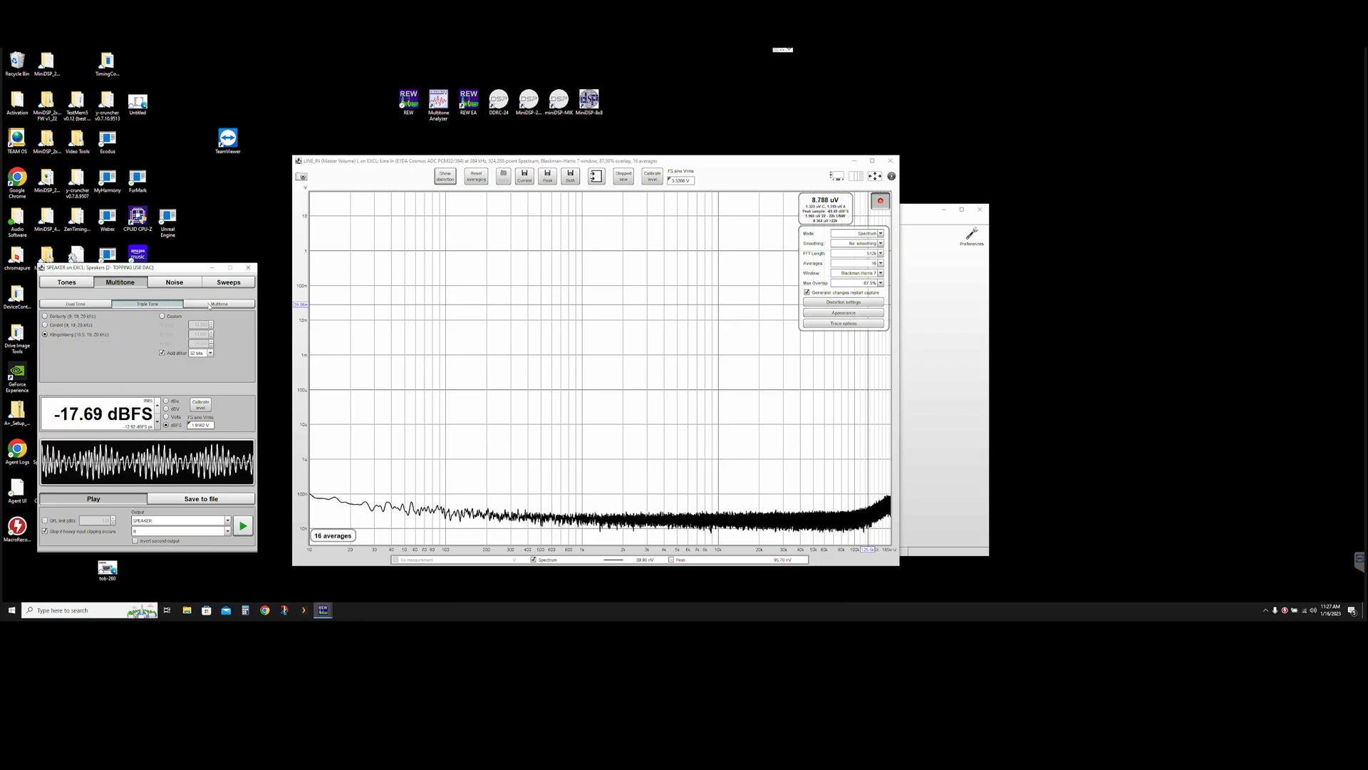
{"action": "left_click", "coordinate": [210, 307]}
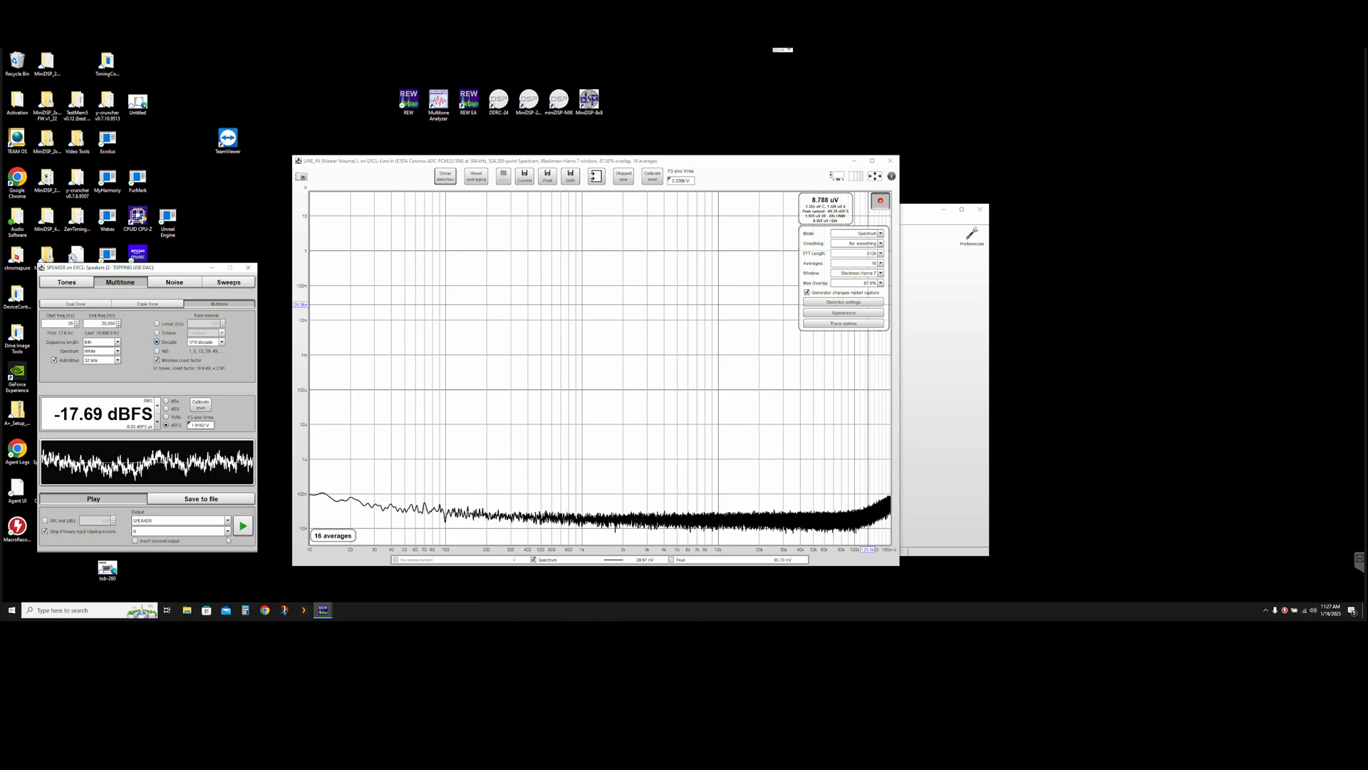
{"action": "left_click", "coordinate": [240, 527]}
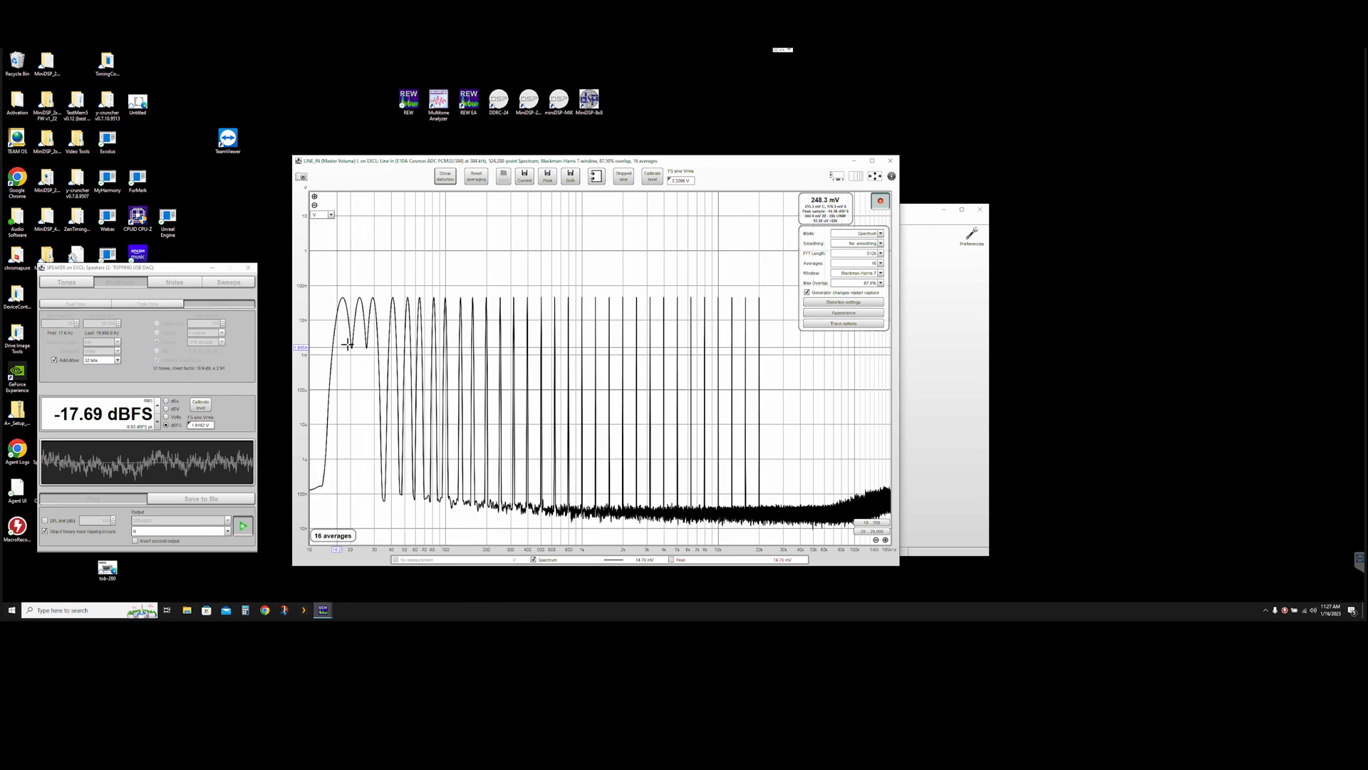
Set the RTA's FFT length to 1M and its averages to 4.
{"action": "left_click", "coordinate": [881, 254]}
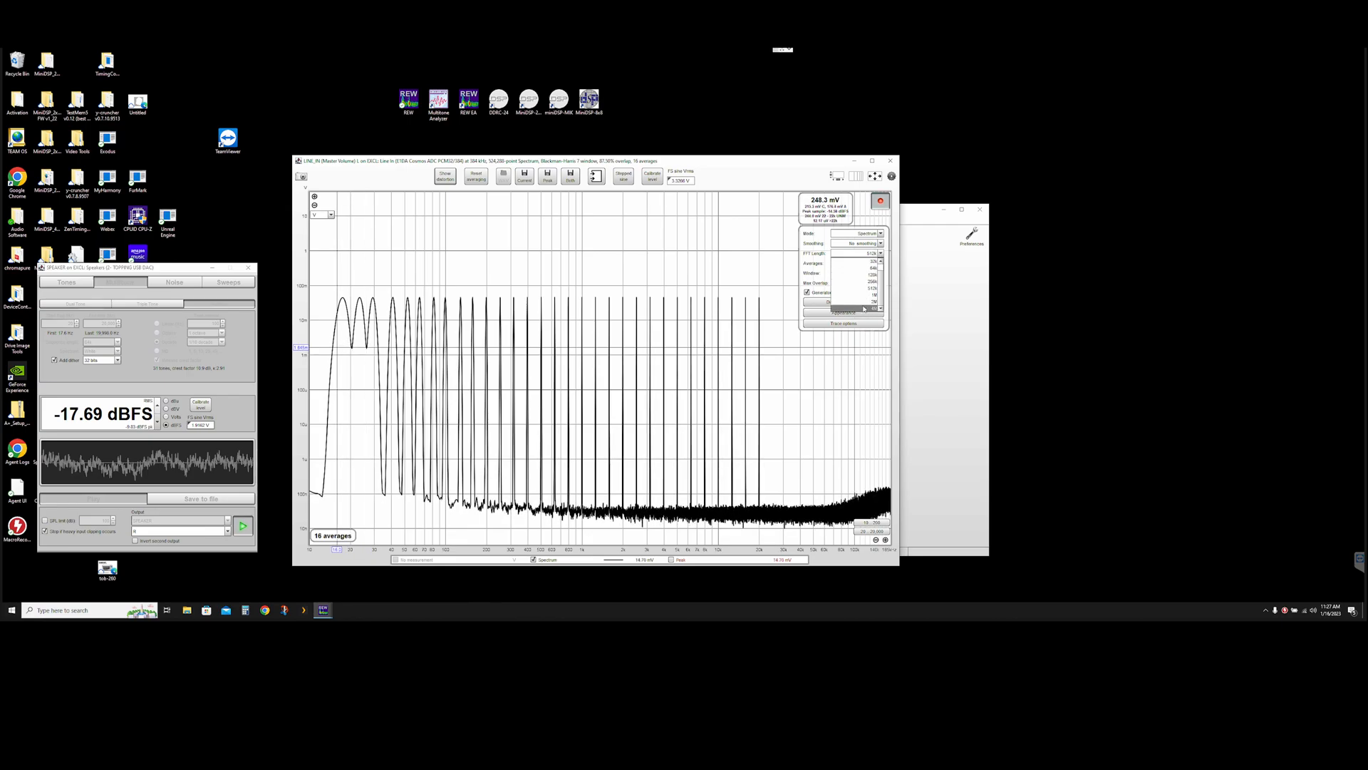
{"action": "left_click", "coordinate": [867, 295]}
{"action": "left_click", "coordinate": [867, 263]}
{"action": "left_click", "coordinate": [867, 282]}
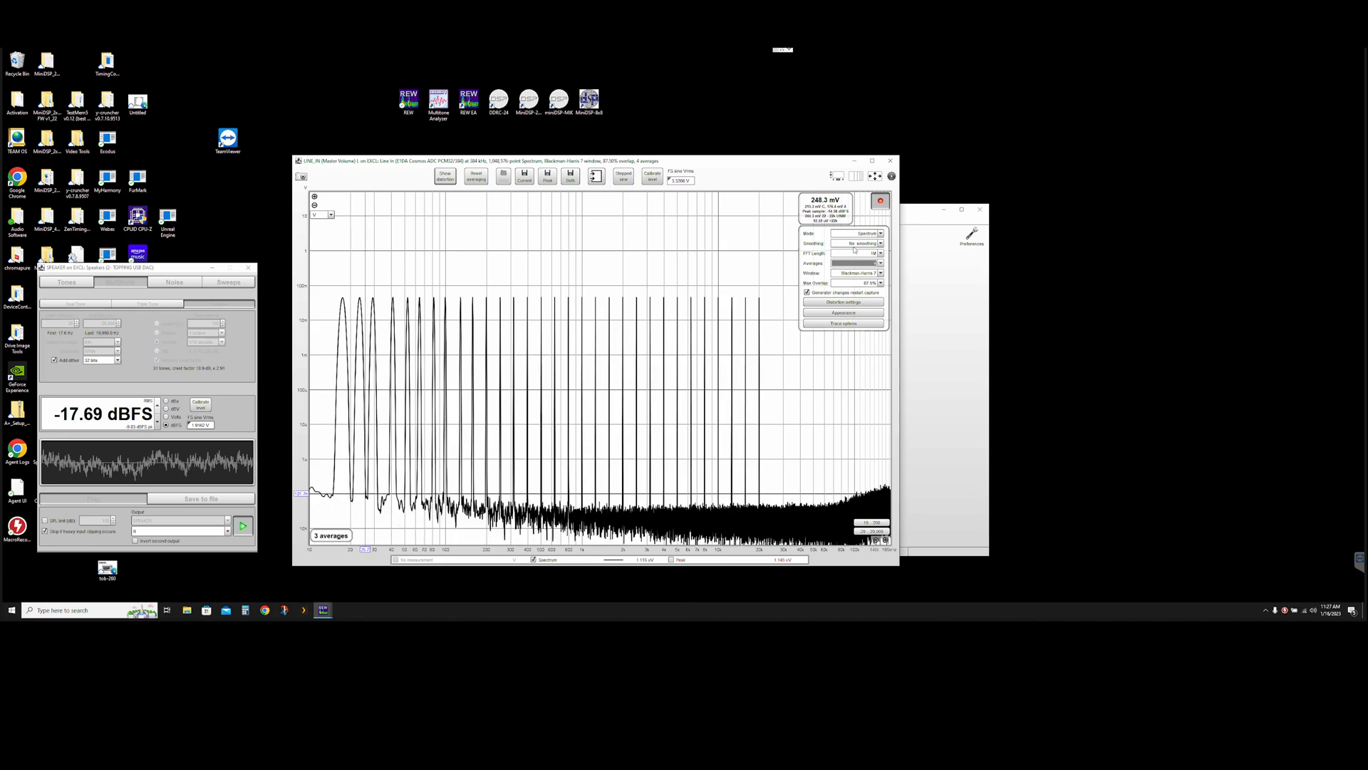
Compare the multitone spectrum at a 128k FFT length, return the length to 512k, and stop the generator.
{"action": "left_click", "coordinate": [855, 253]}
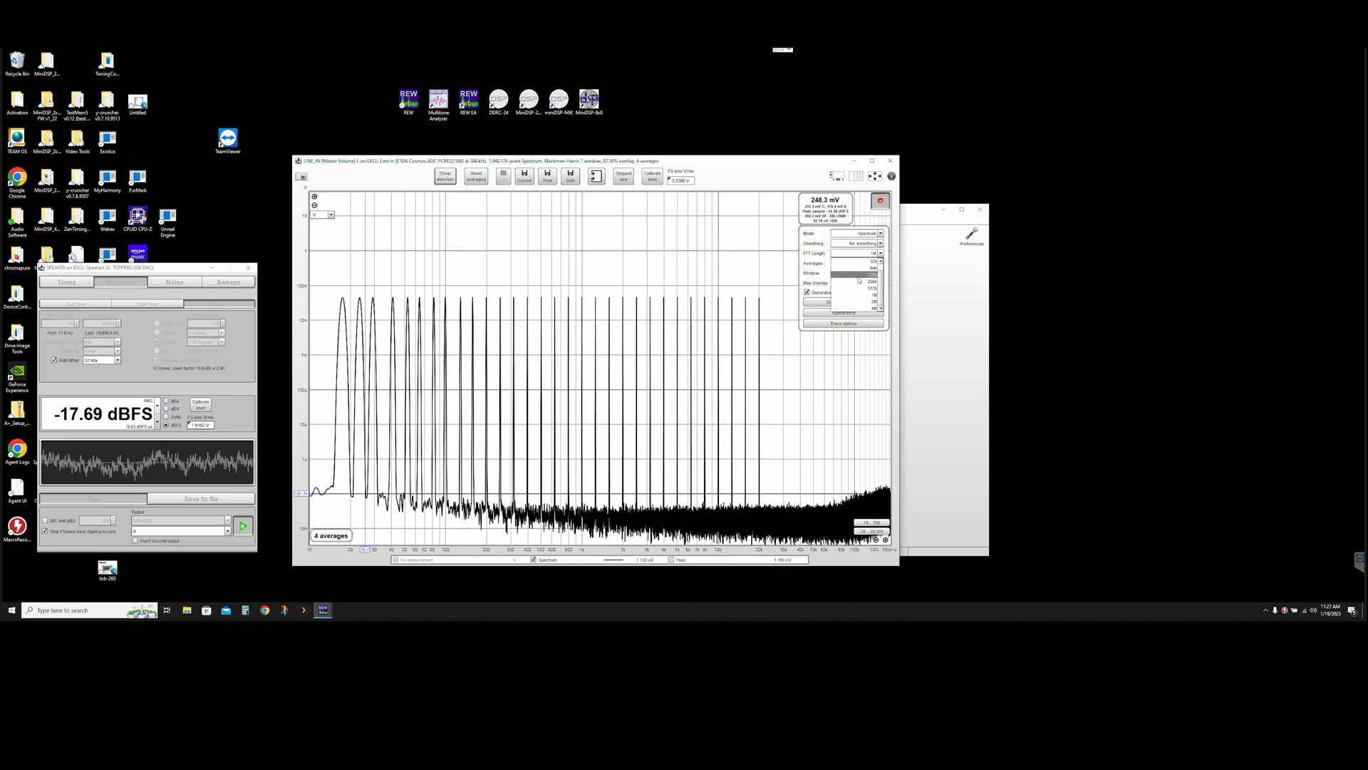
{"action": "left_click", "coordinate": [859, 275]}
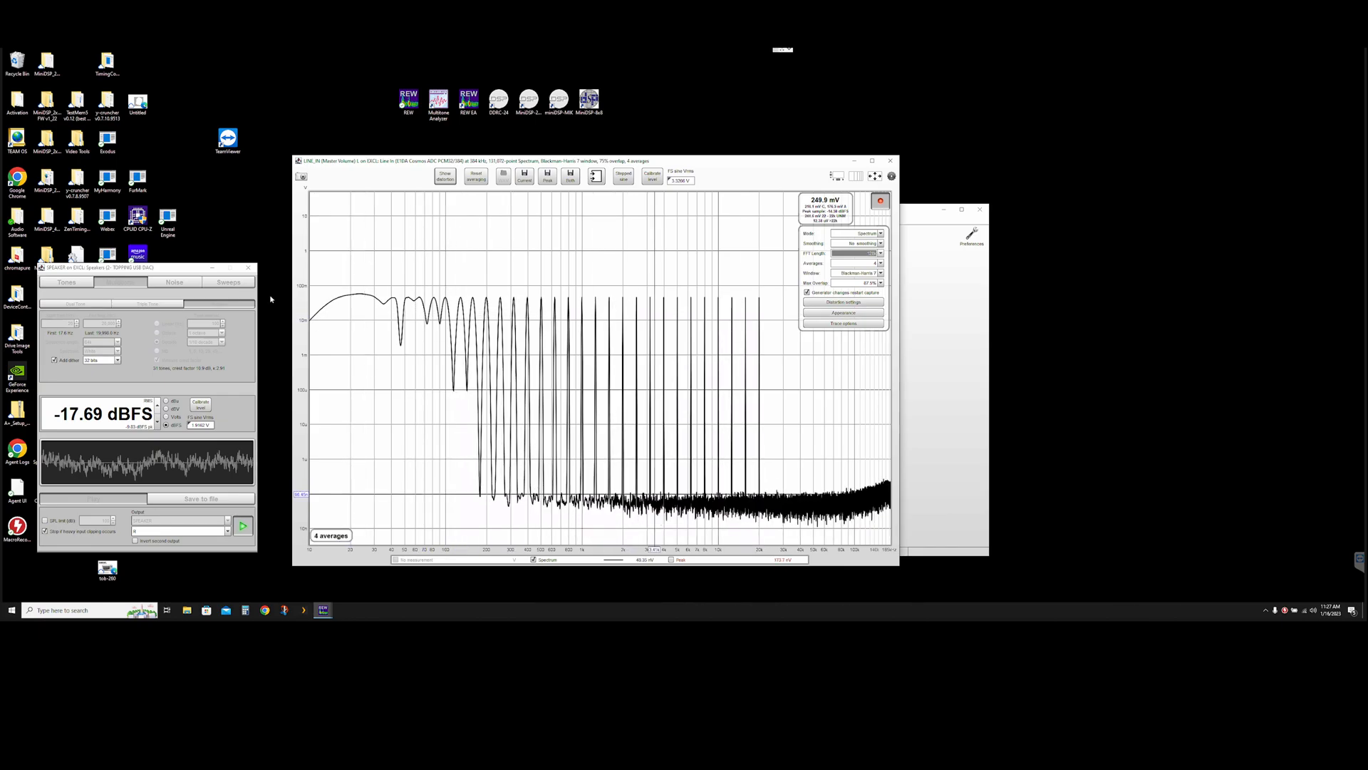
{"action": "left_click", "coordinate": [865, 253]}
{"action": "left_click", "coordinate": [866, 288]}
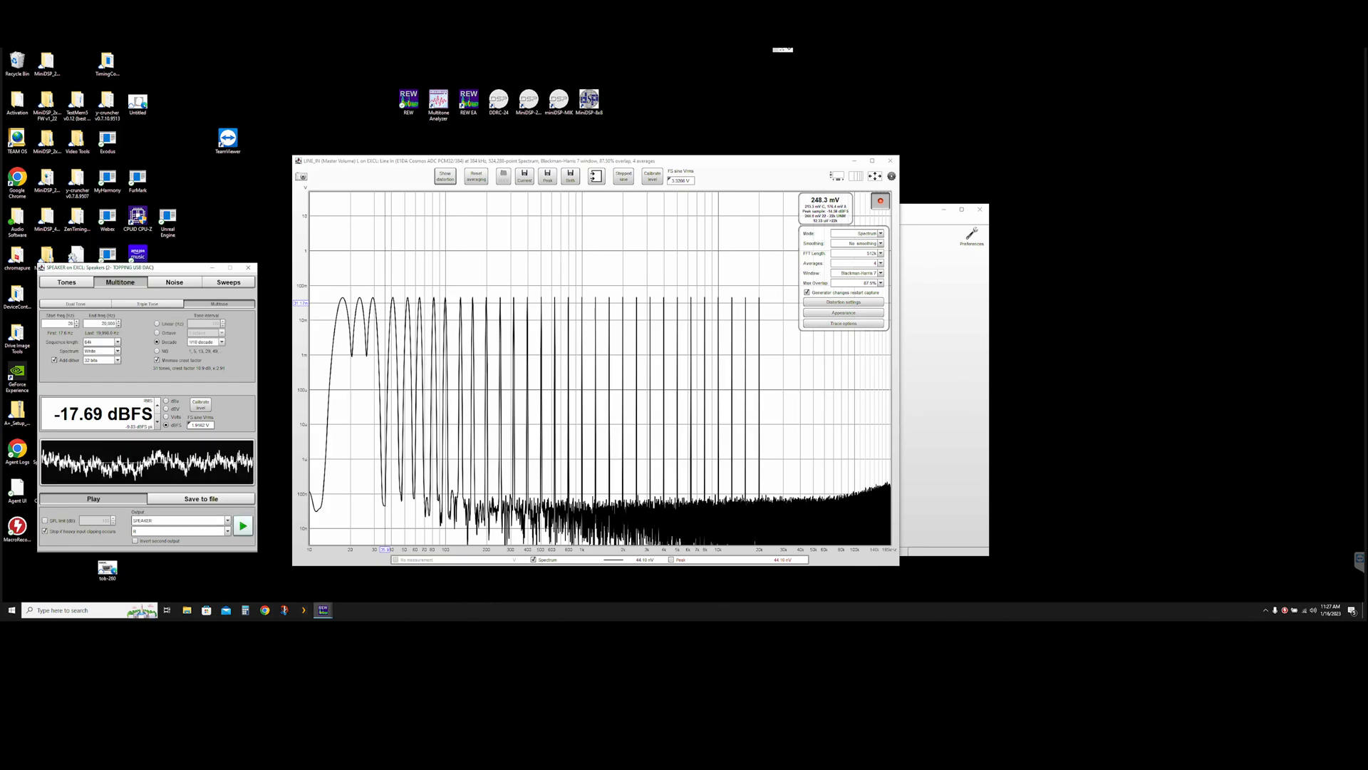
{"action": "left_click", "coordinate": [243, 526]}
Set the generator to custom pink random noise with a 20 Hz low cut, and play it.
{"action": "left_click", "coordinate": [76, 304]}
{"action": "left_click", "coordinate": [77, 286]}
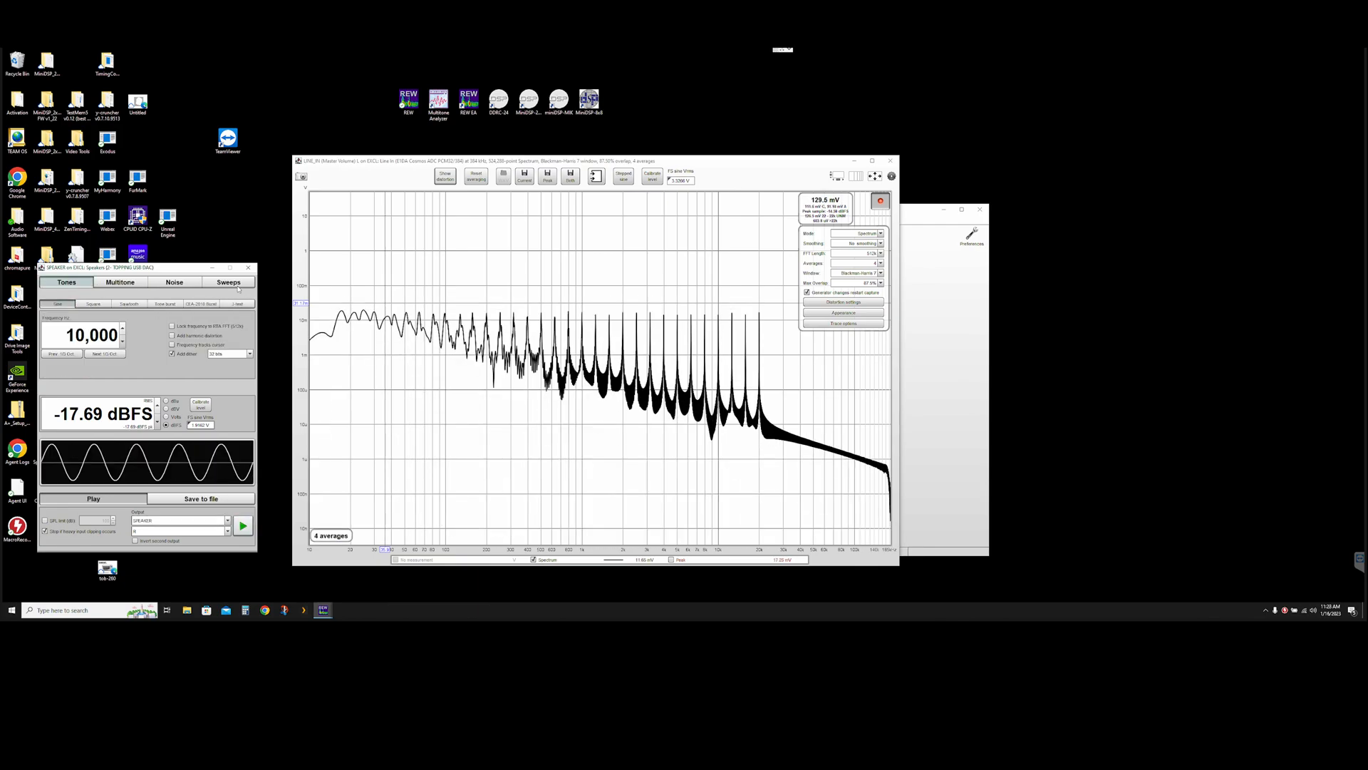
{"action": "left_click", "coordinate": [175, 283]}
{"action": "left_click", "coordinate": [45, 317]}
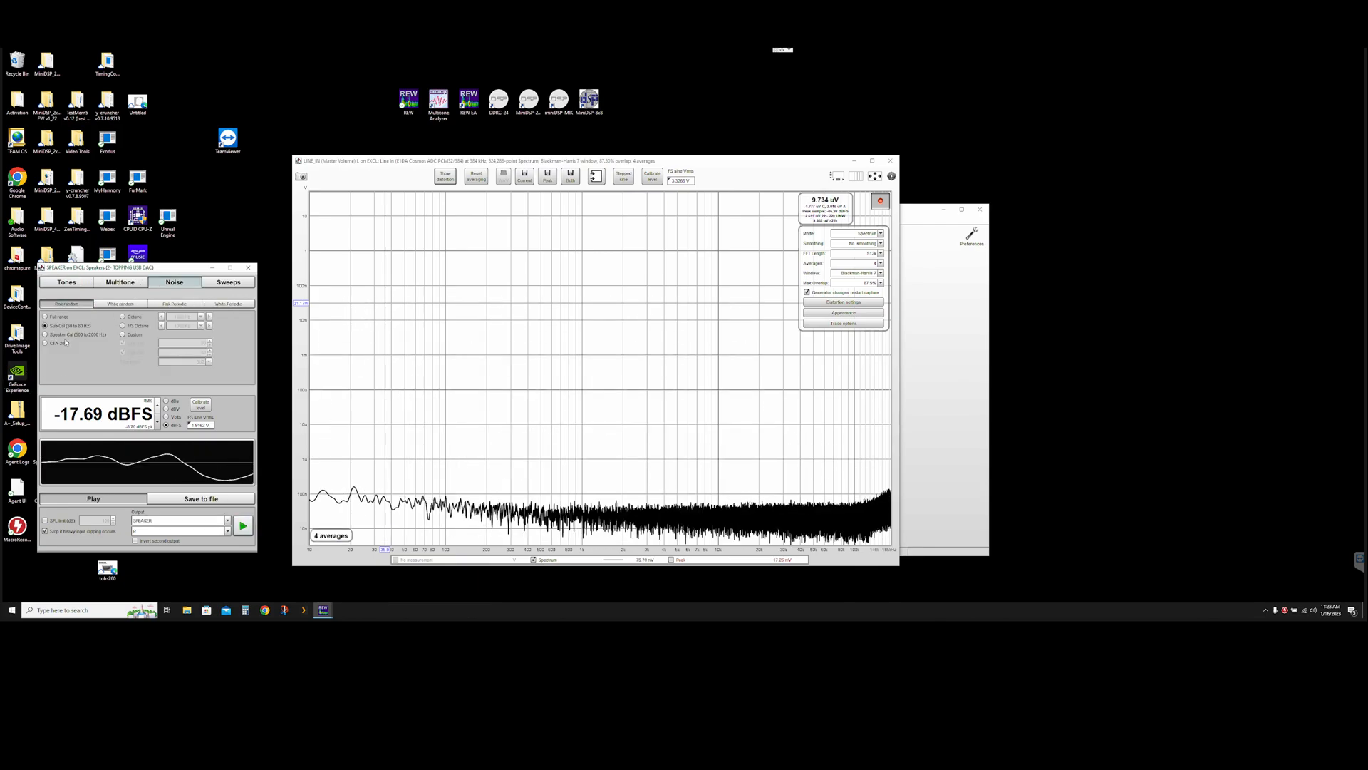
{"action": "left_click", "coordinate": [124, 335]}
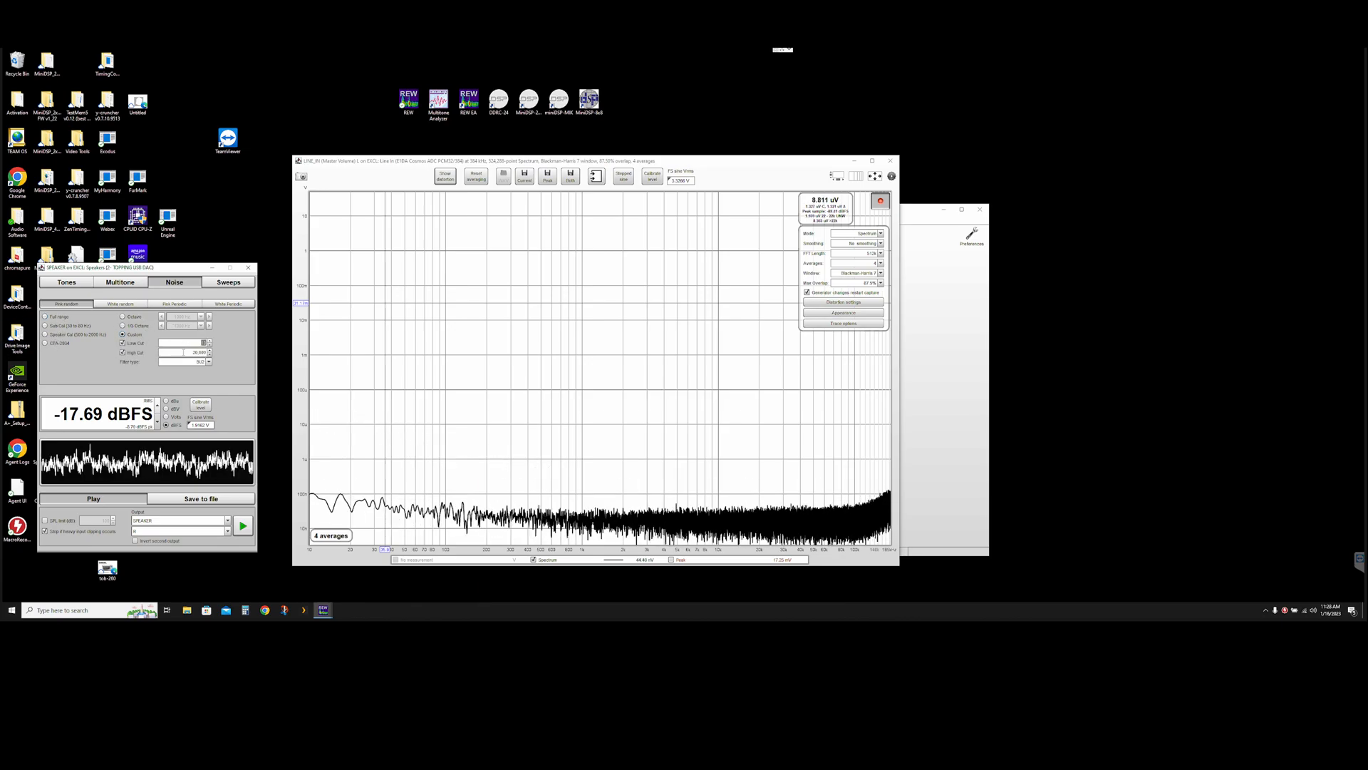
{"action": "type", "text": "20"}
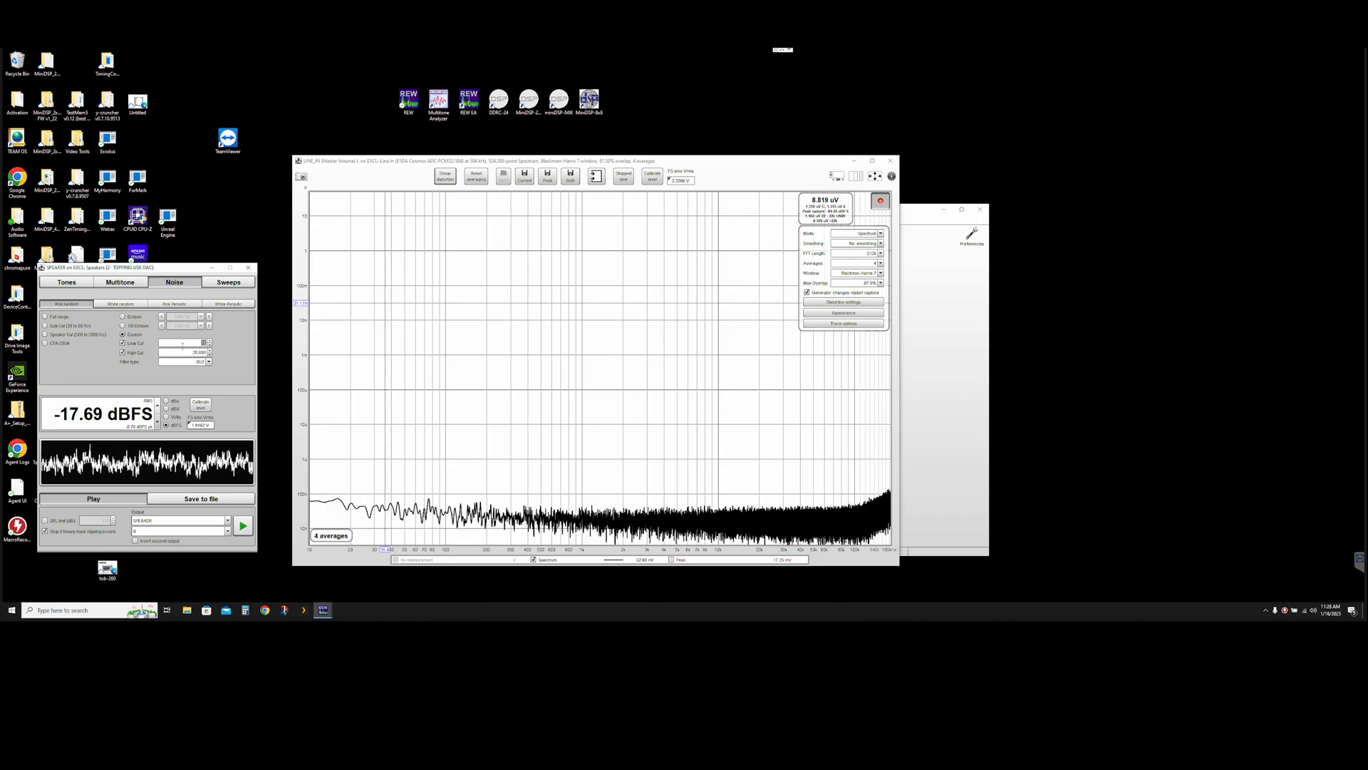
{"action": "left_click", "coordinate": [243, 527]}
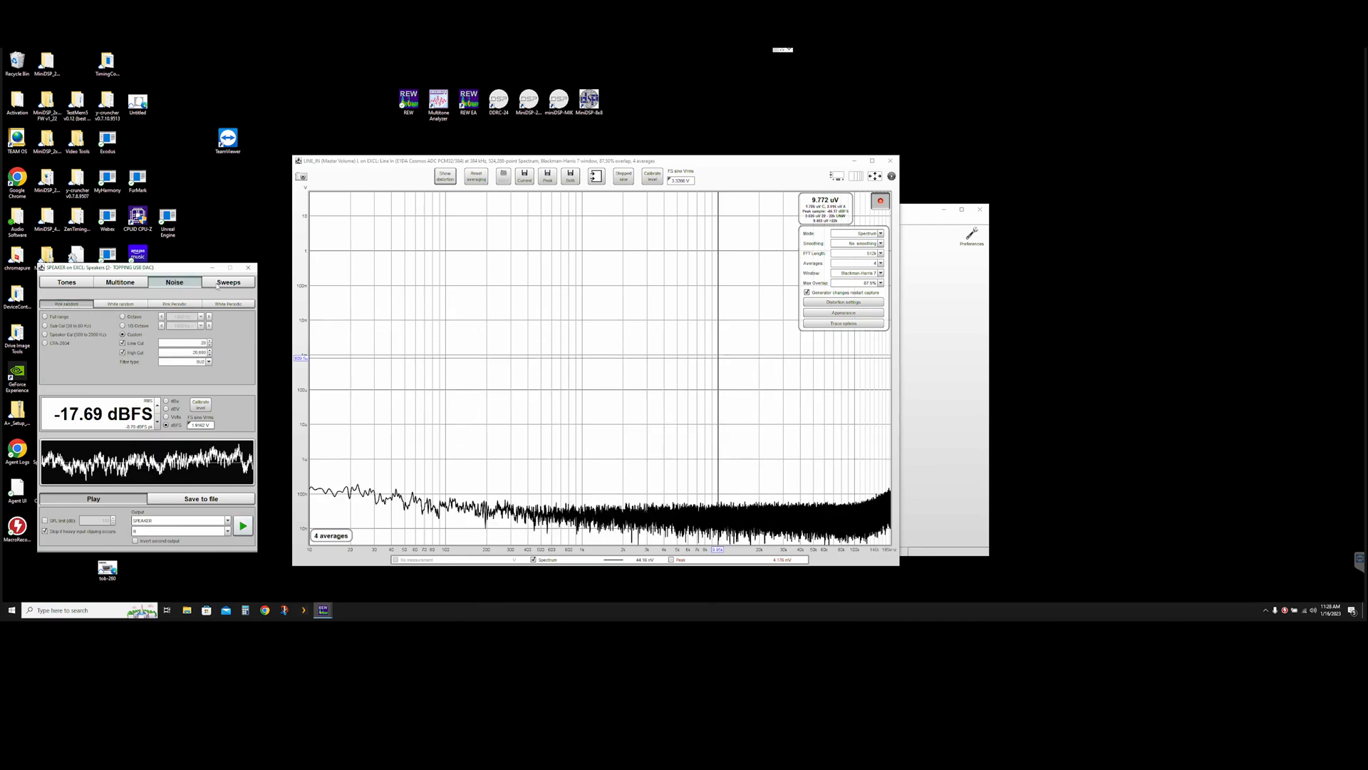
Play the generator's 10,000 Hz sine tone at -10 dBFS and check the output and input level meters.
{"action": "left_click", "coordinate": [66, 282]}
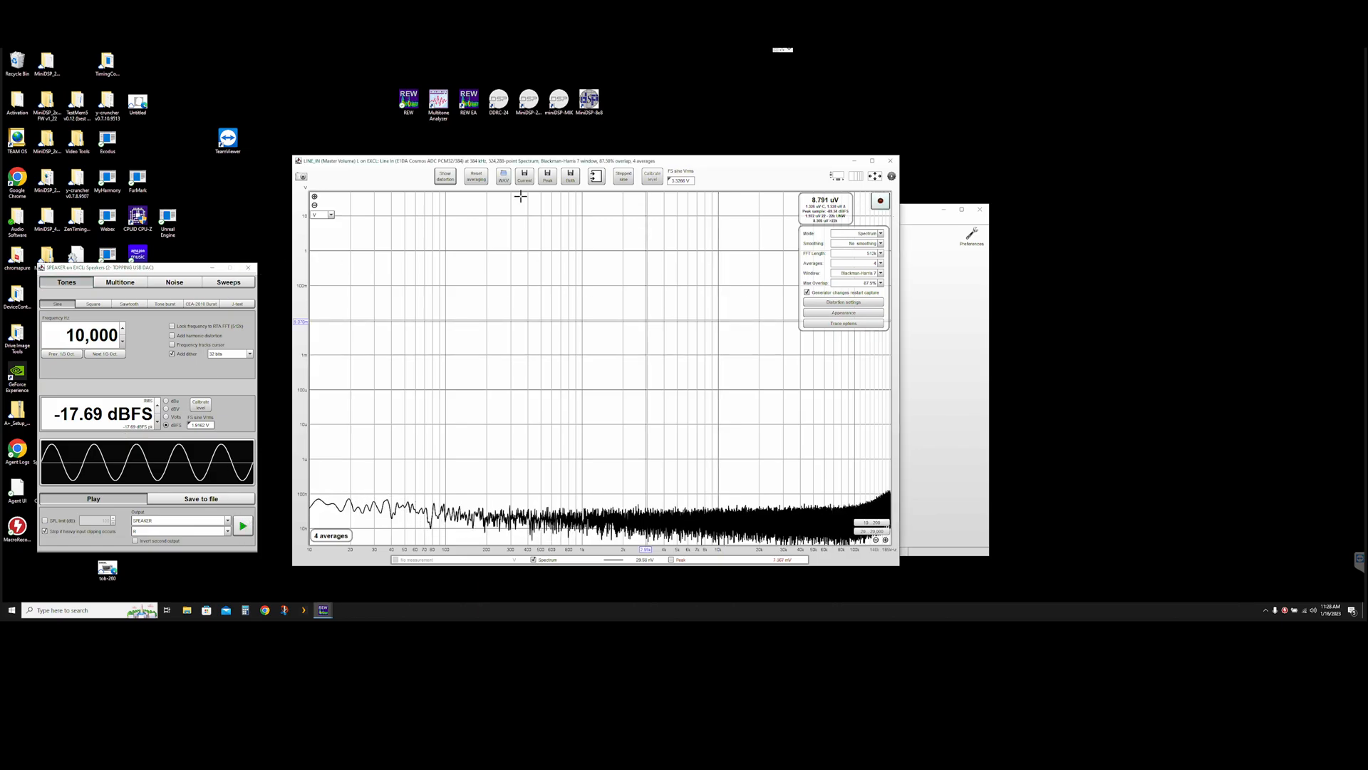
{"action": "left_click", "coordinate": [918, 388]}
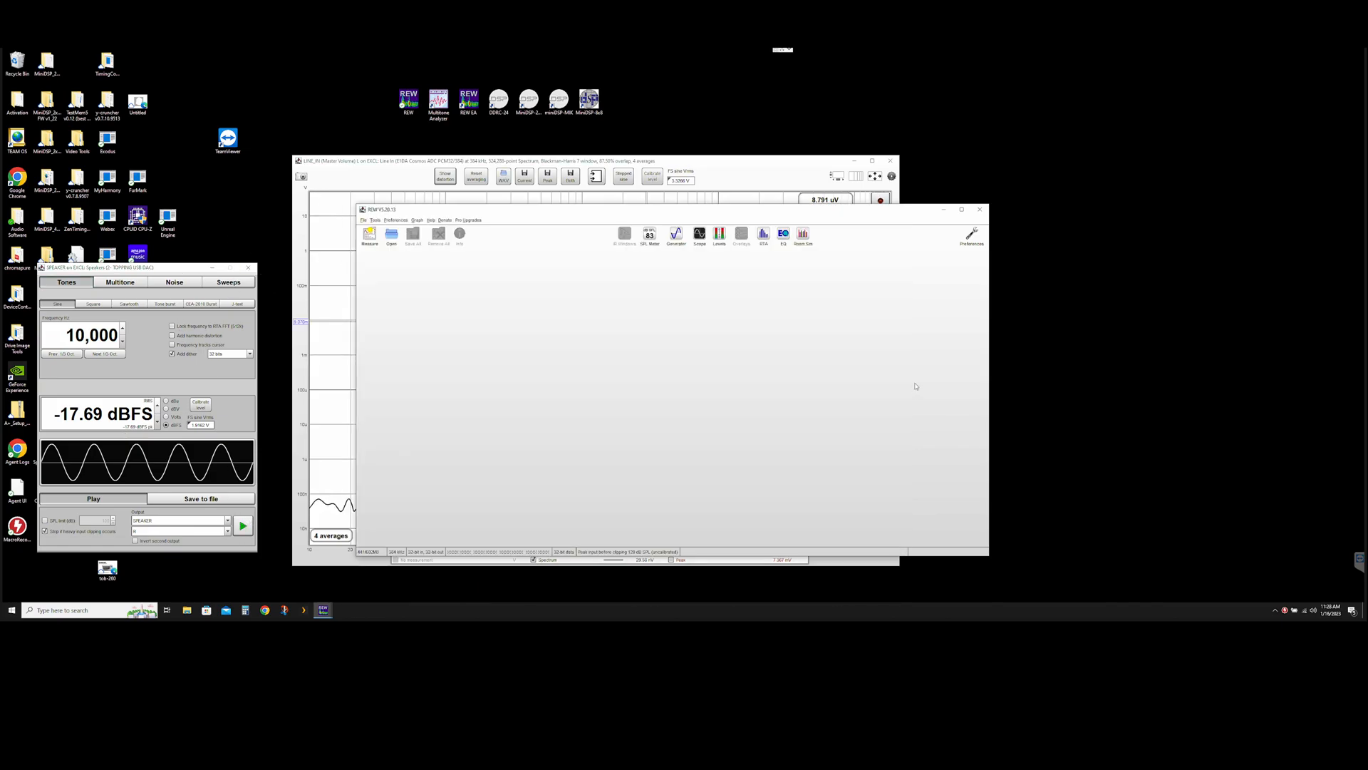
{"action": "left_click_drag", "start_coordinate": [612, 215], "coordinate": [595, 214]}
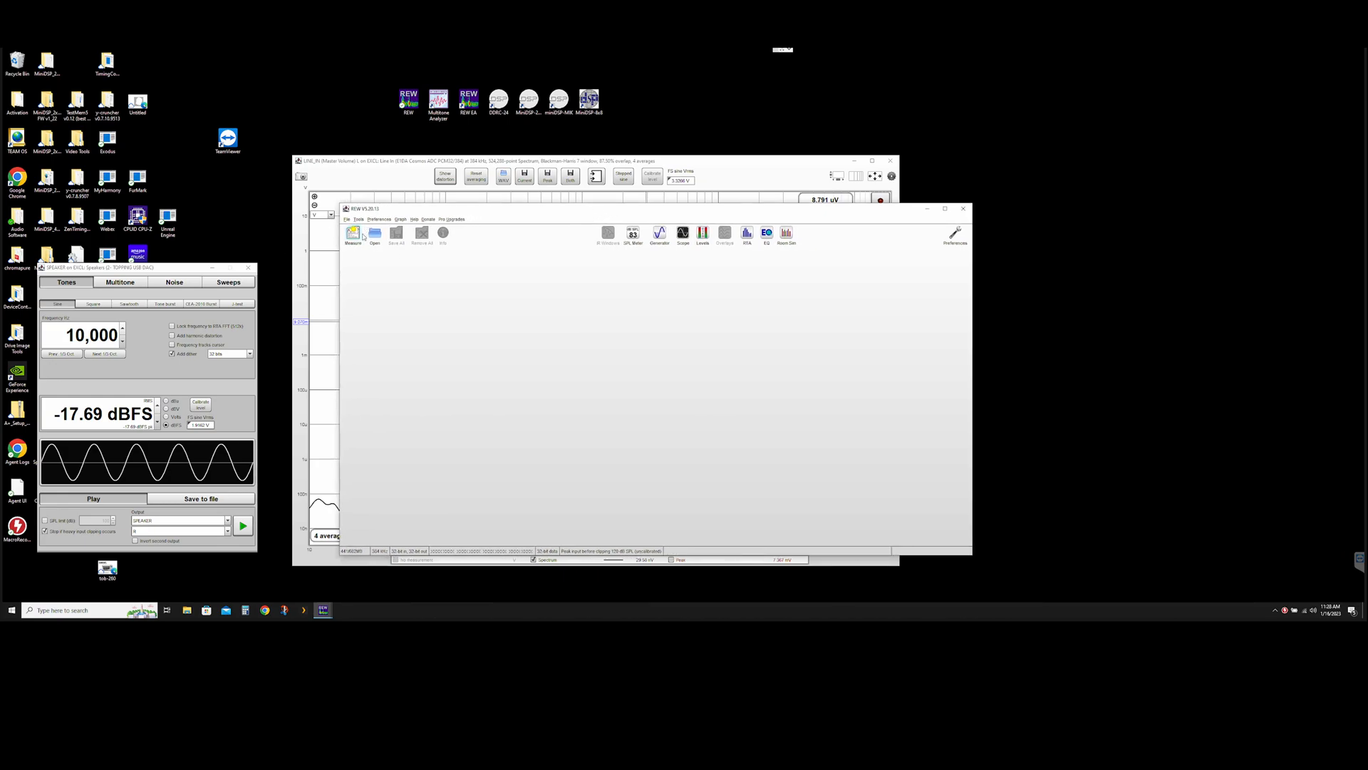
{"action": "left_click", "coordinate": [703, 233]}
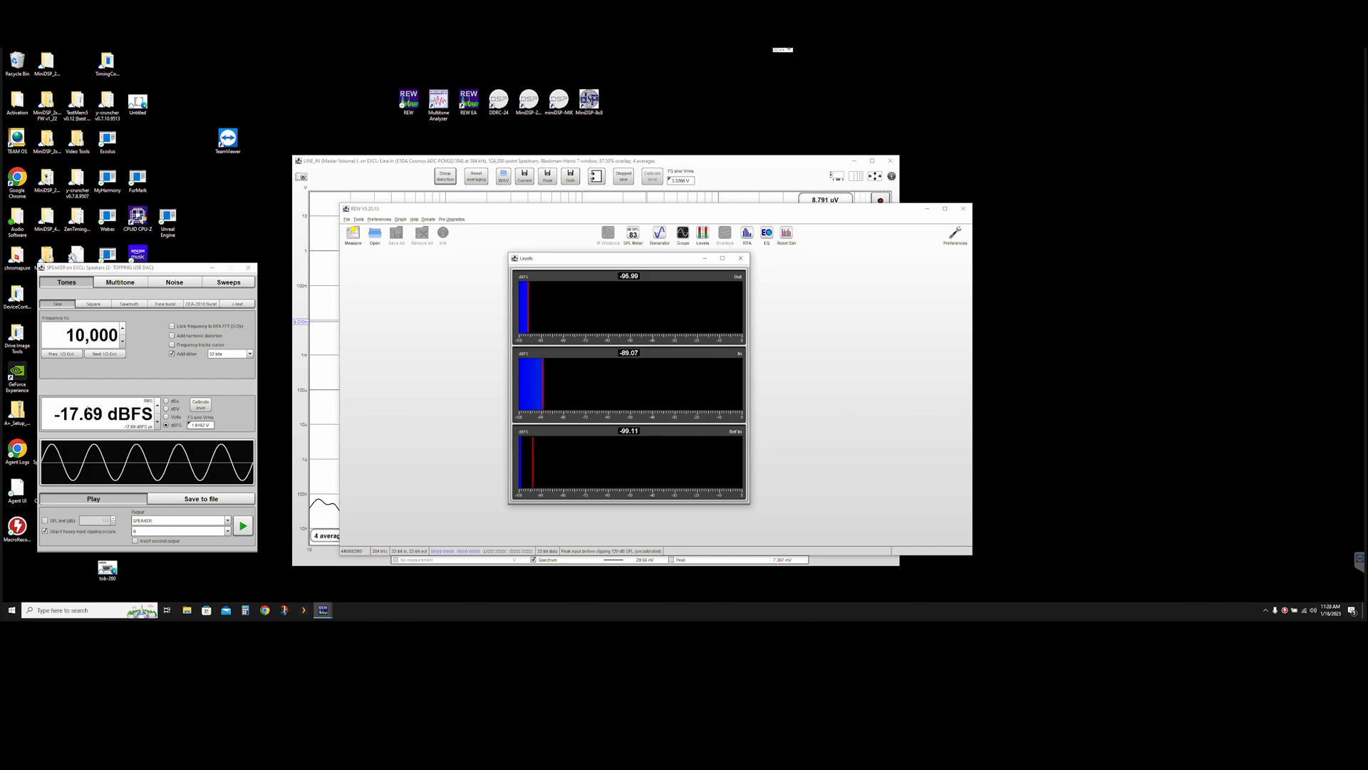
{"action": "left_click_drag", "start_coordinate": [104, 414], "coordinate": [56, 414]}
{"action": "type", "text": "-10"}
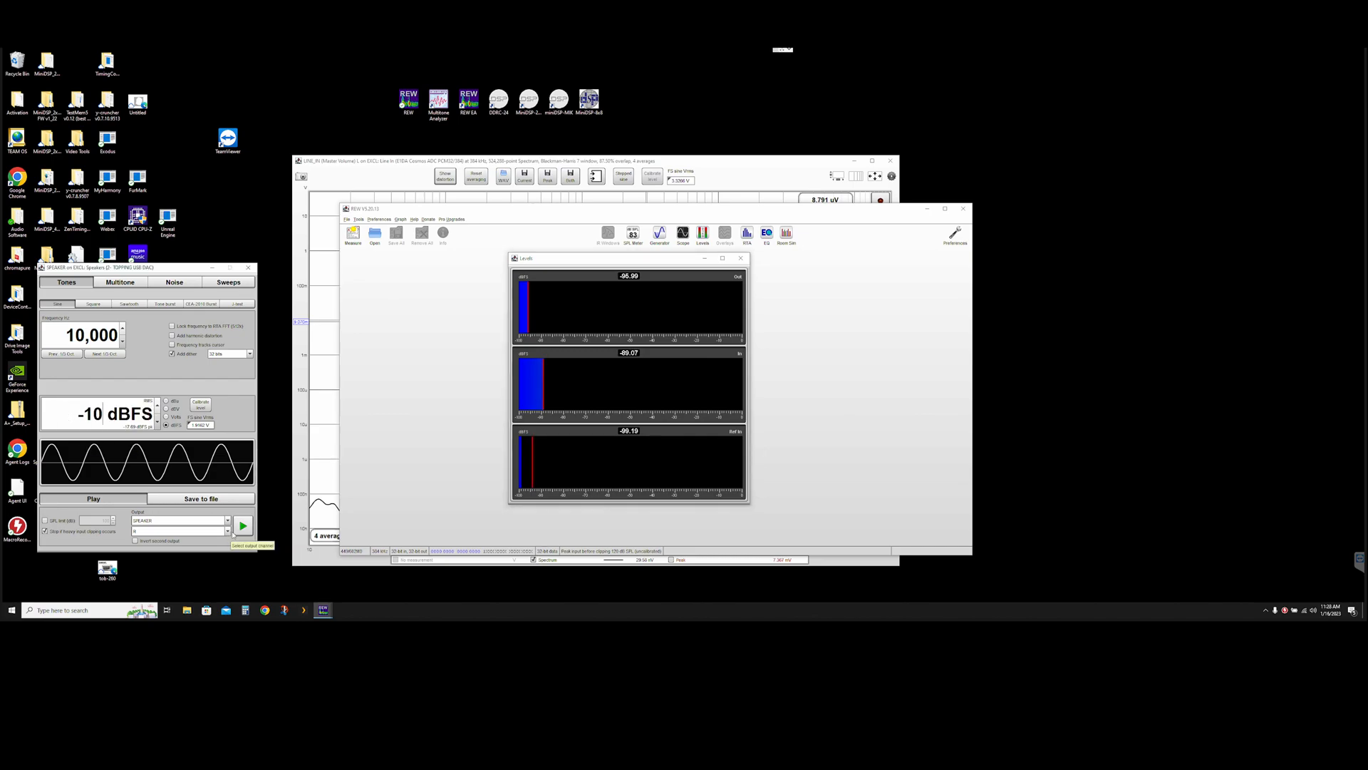
{"action": "left_click", "coordinate": [243, 526]}
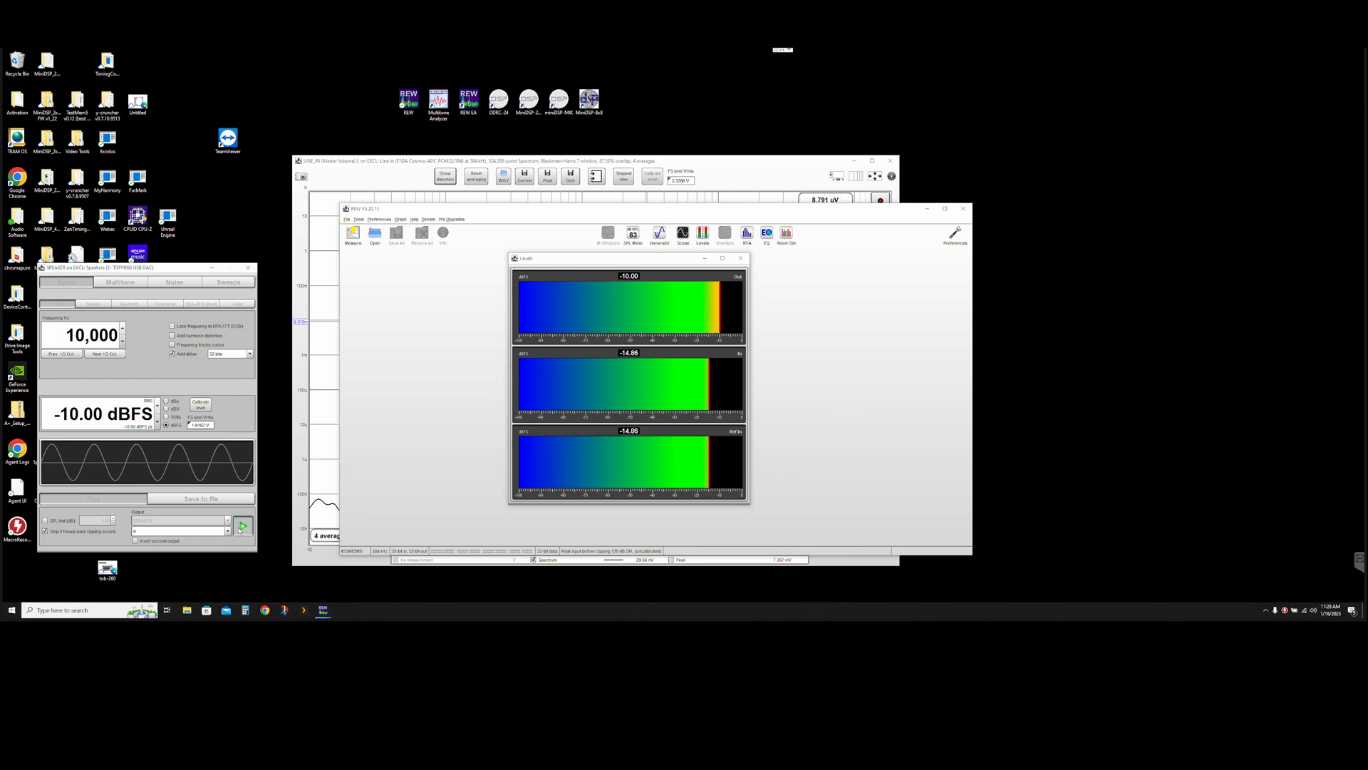
{"action": "left_click", "coordinate": [740, 260]}
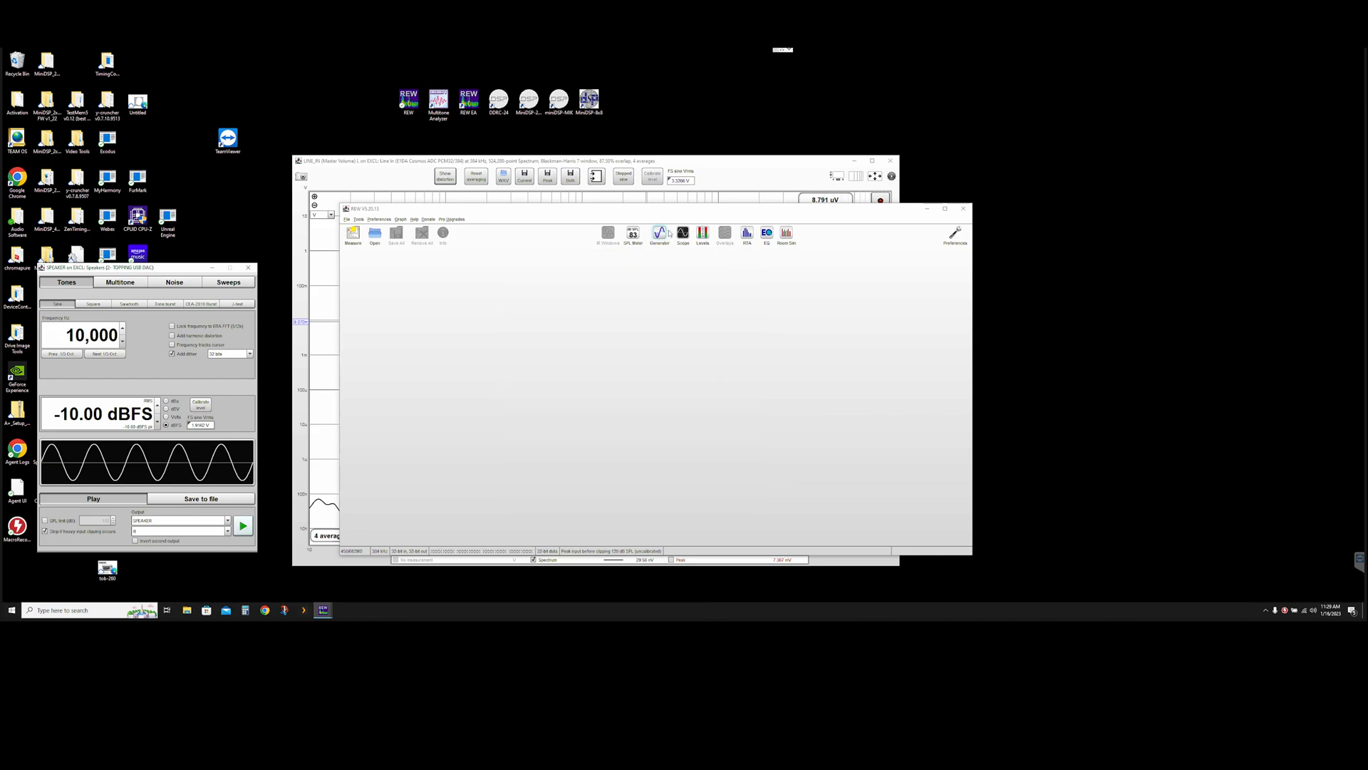
Run an SPL sweep measurement at 0 dBFS, continuing without SPL calibration.
{"action": "left_click", "coordinate": [352, 233]}
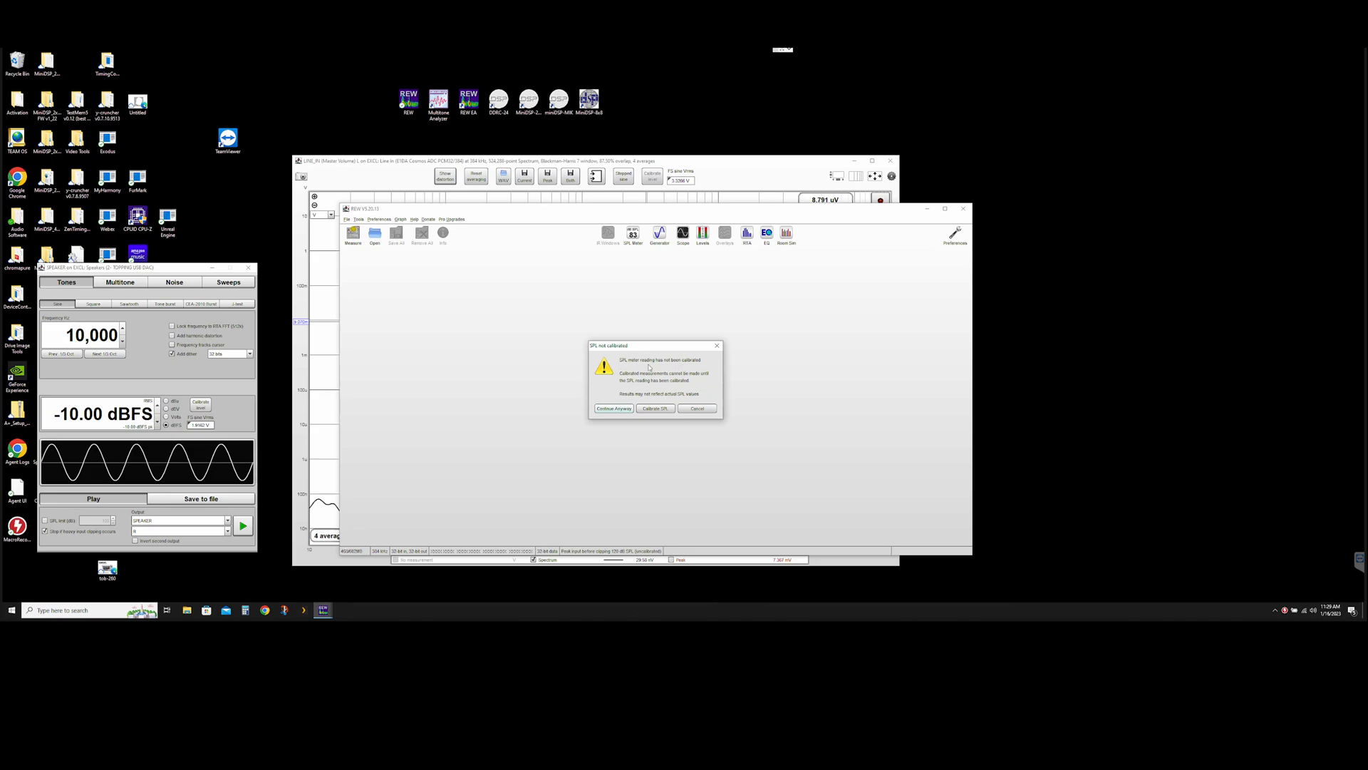
{"action": "left_click", "coordinate": [613, 409]}
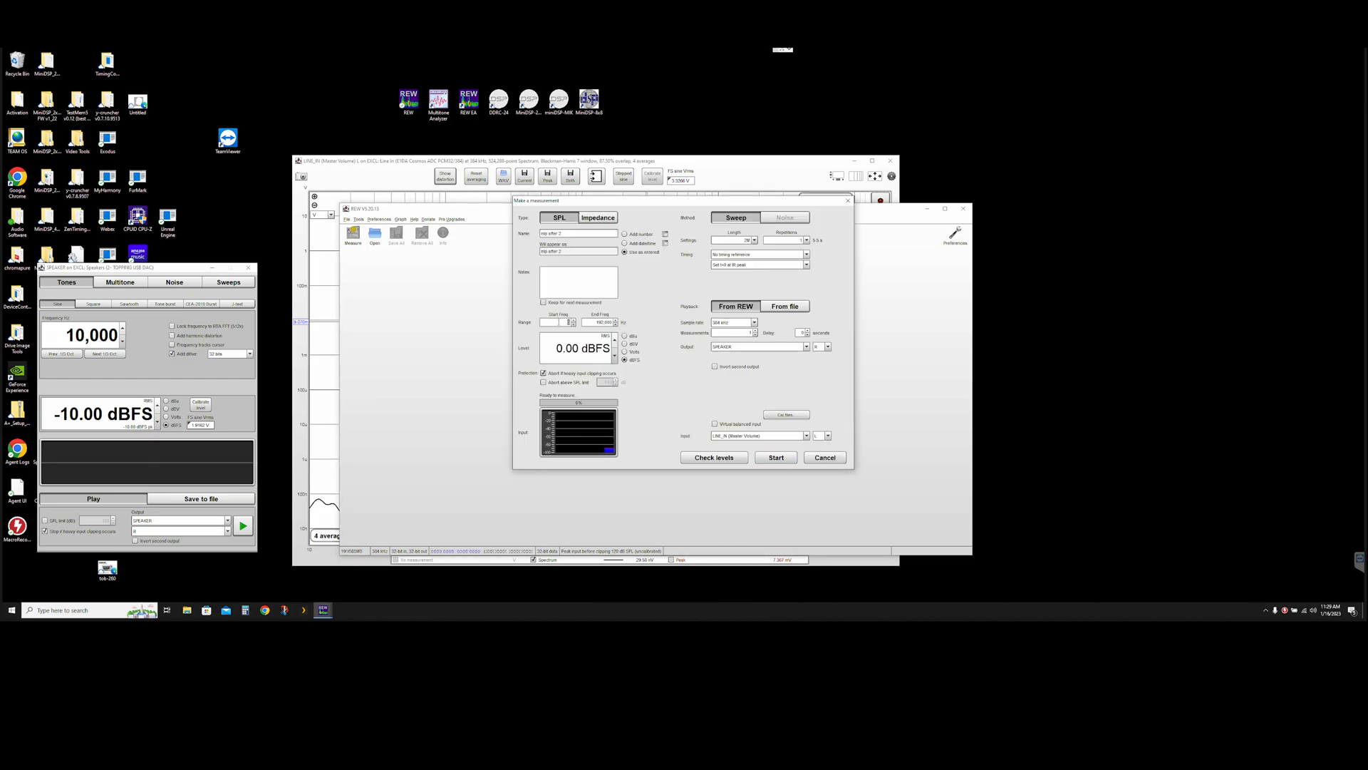
{"action": "left_click", "coordinate": [590, 323]}
{"action": "left_click", "coordinate": [590, 354]}
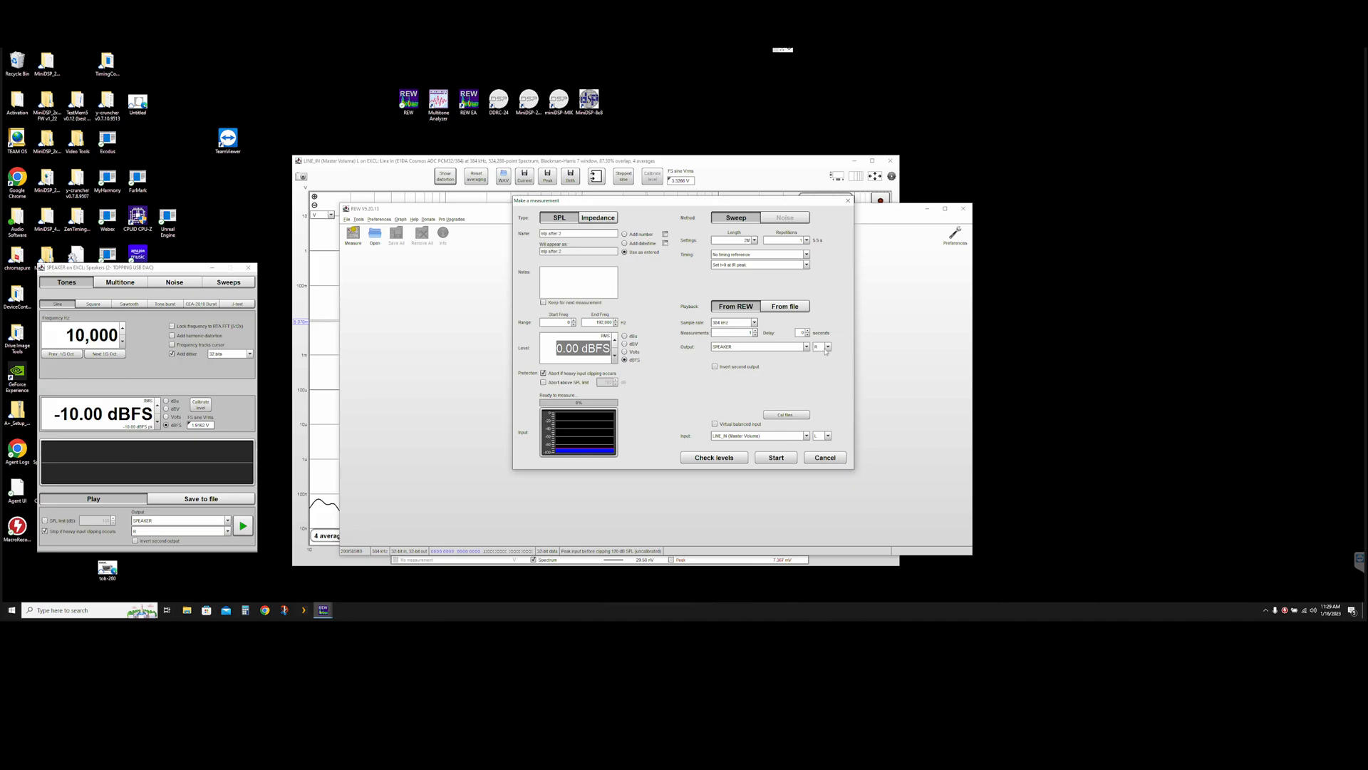
{"action": "left_click", "coordinate": [776, 458]}
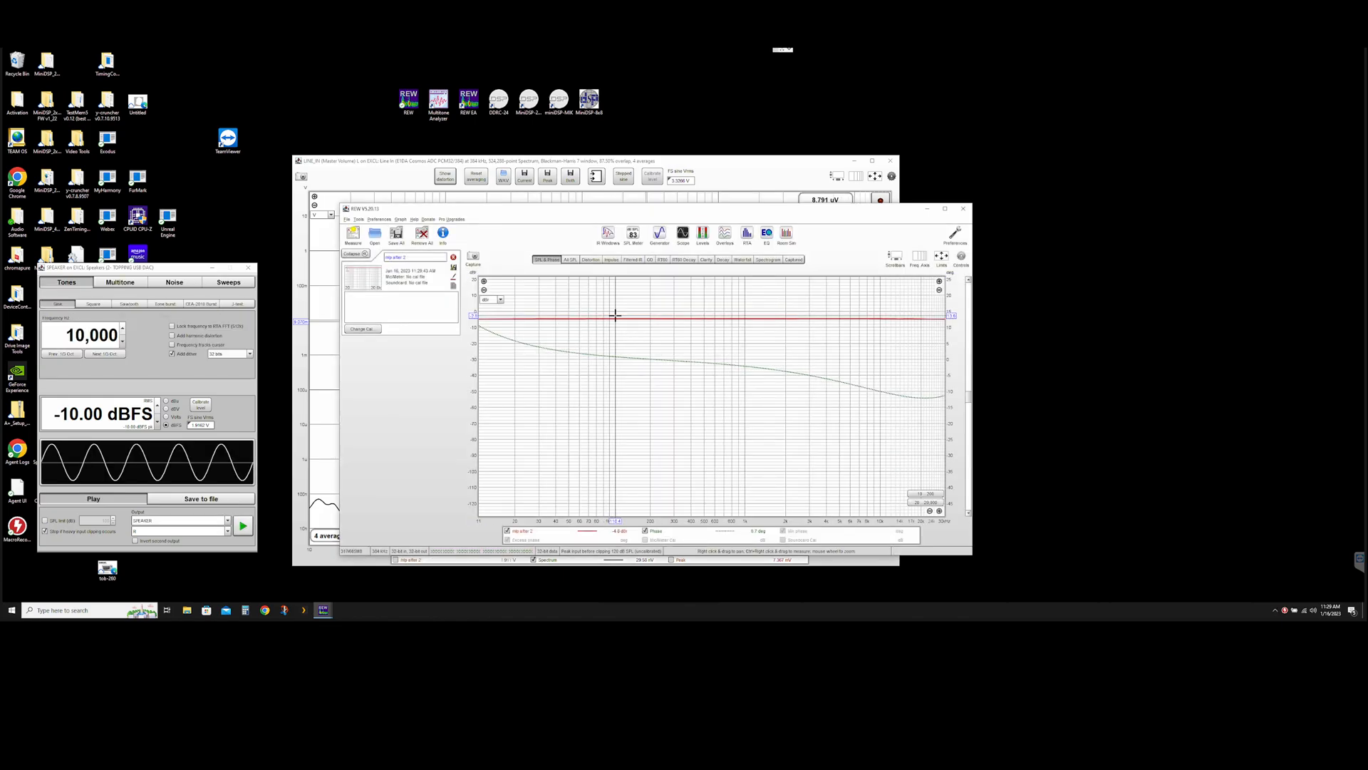
Apply the wider axis limits to the SPL & Phase graph and set its level unit to dBFS.
{"action": "left_click", "coordinate": [941, 257]}
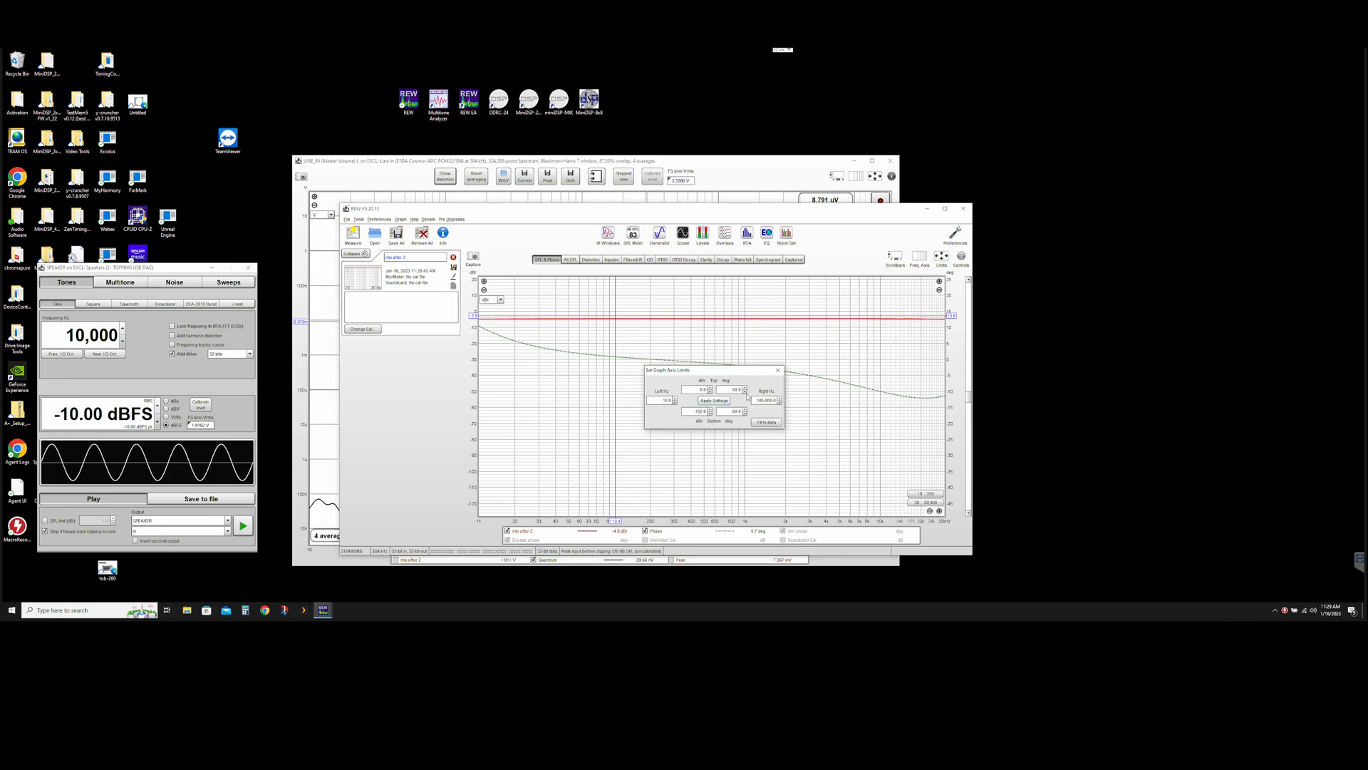
{"action": "left_click", "coordinate": [714, 401]}
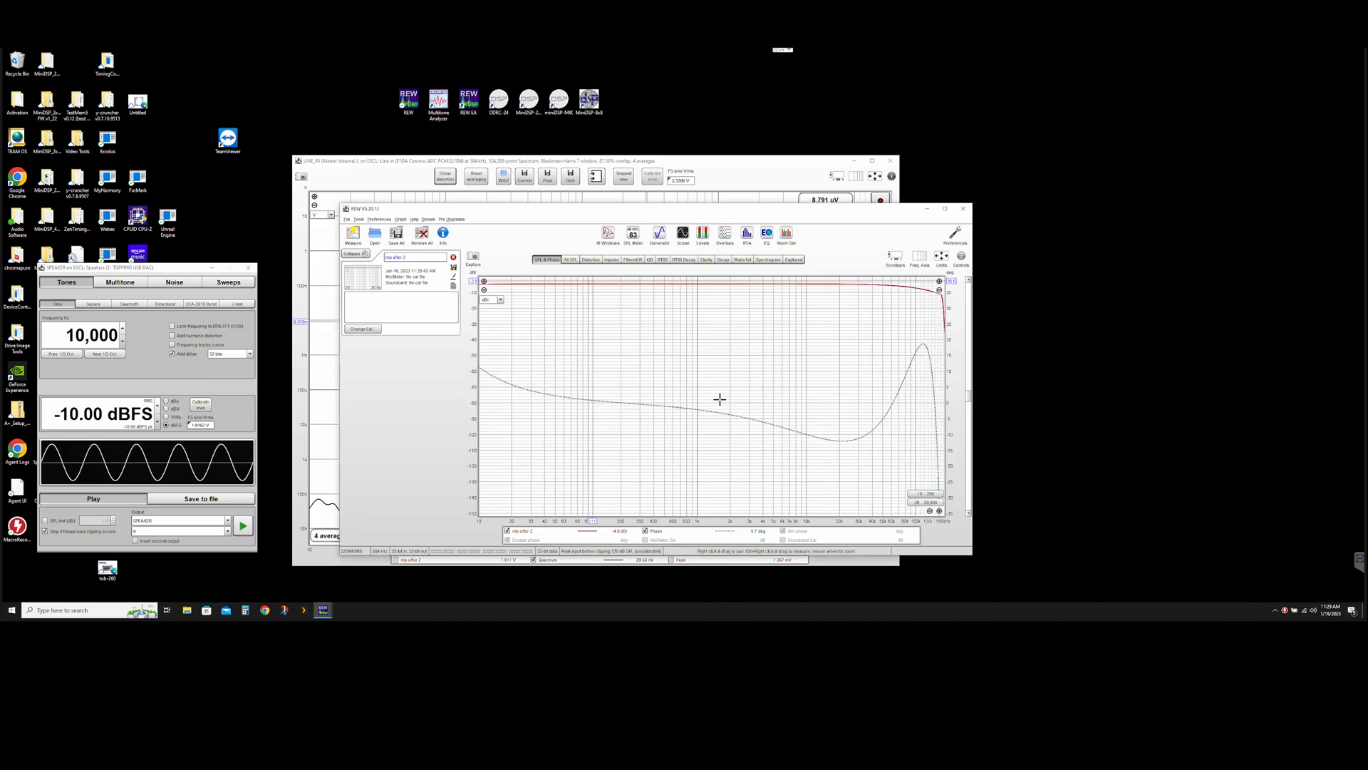
{"action": "left_click", "coordinate": [490, 300]}
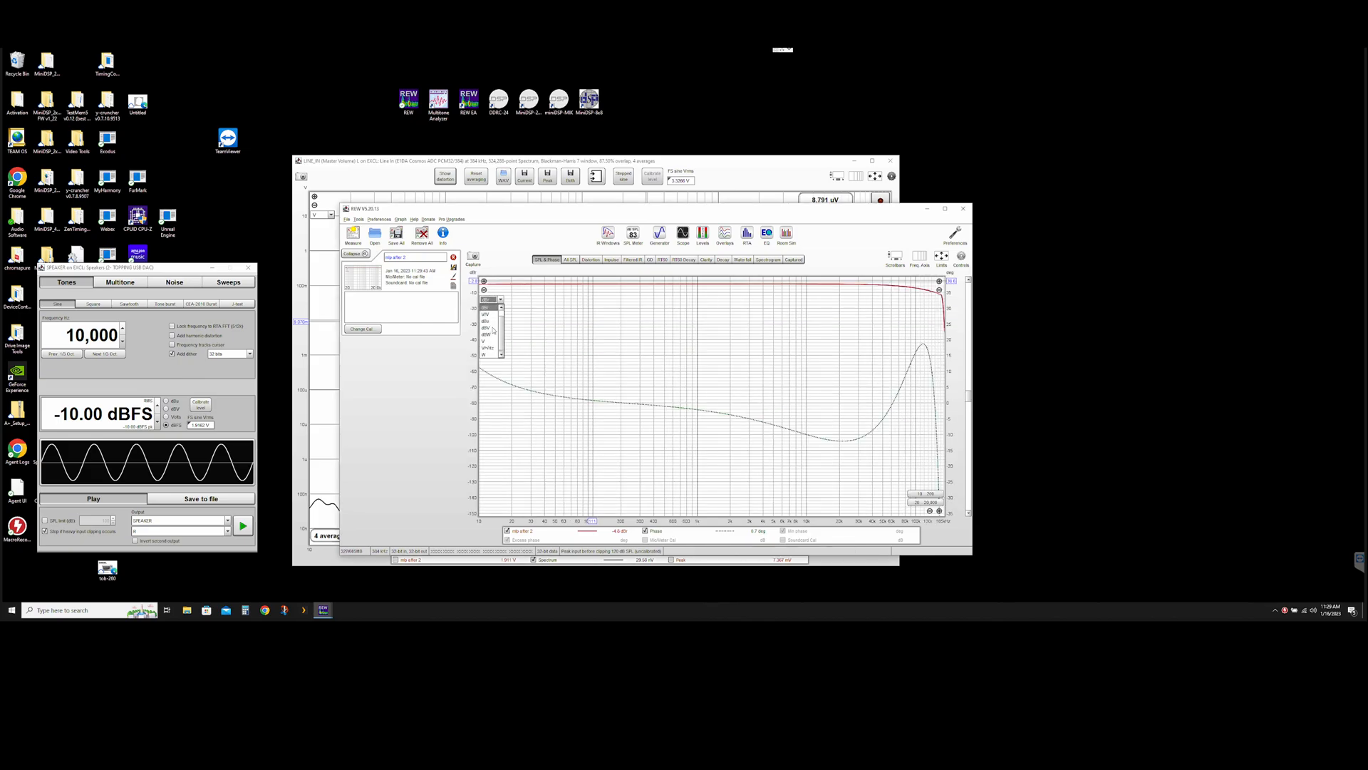
{"action": "scroll", "coordinate": [491, 333], "scroll_direction": "down", "scroll_amount": 1}
{"action": "left_click", "coordinate": [489, 312]}
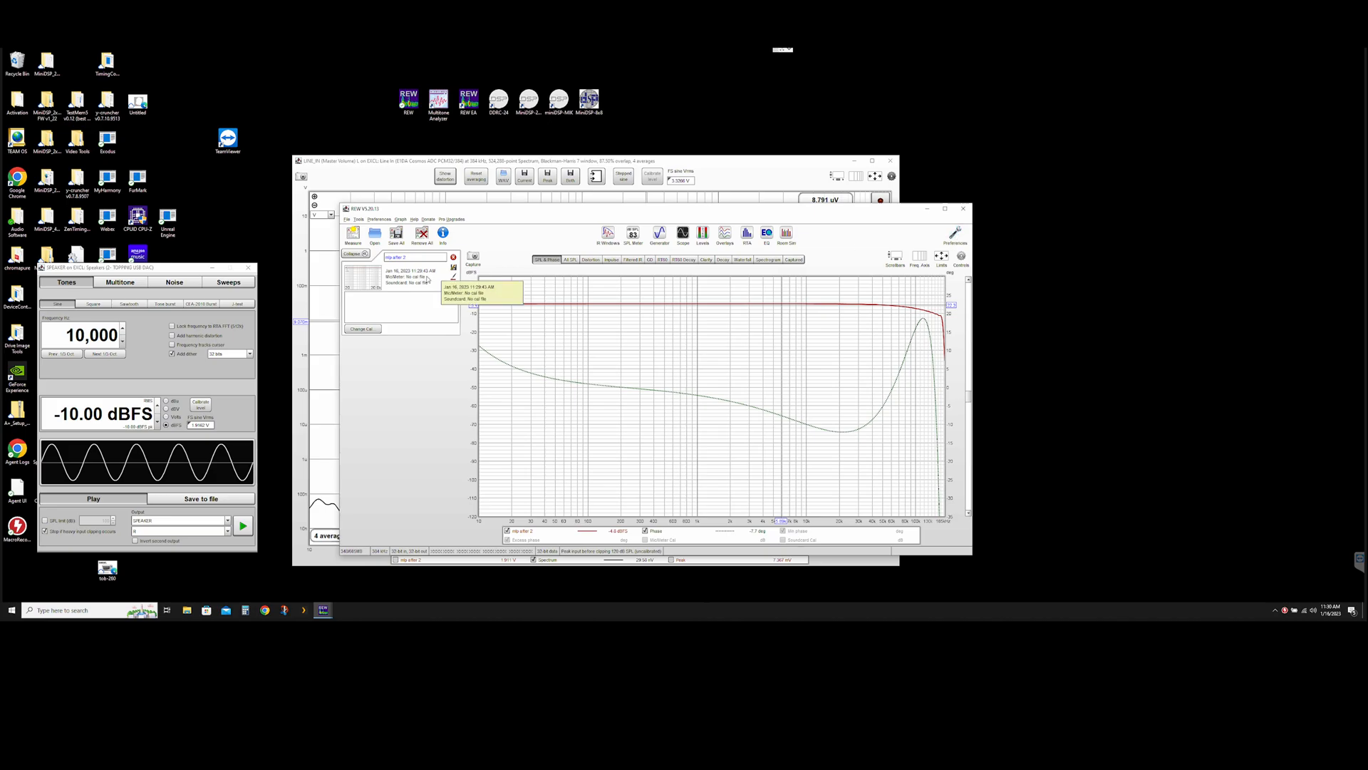
Rename the sweep measurement to d10s RAW and start making a soundcard calibration file from it, leaving the notes empty.
{"action": "left_click", "coordinate": [408, 257]}
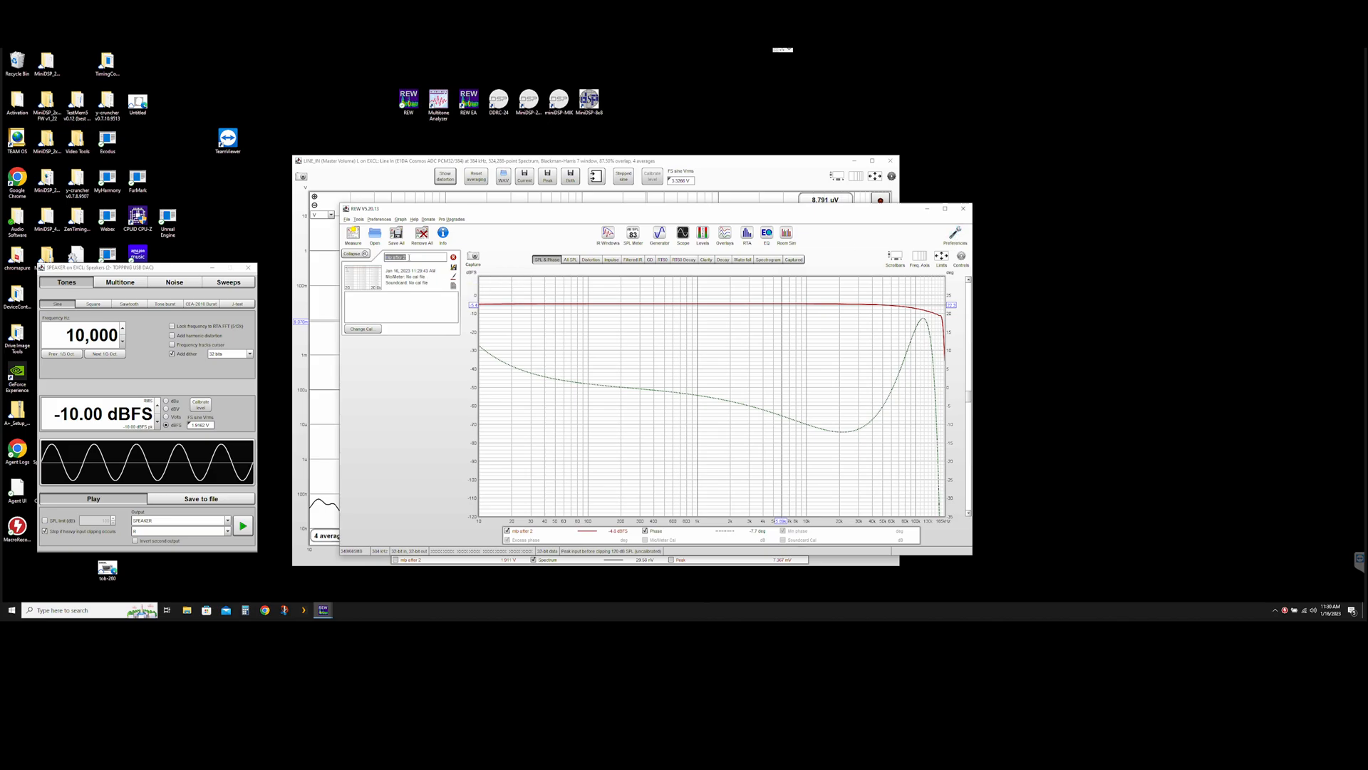
{"action": "type", "text": "d10a RAW"}
{"action": "left_click", "coordinate": [955, 233]}
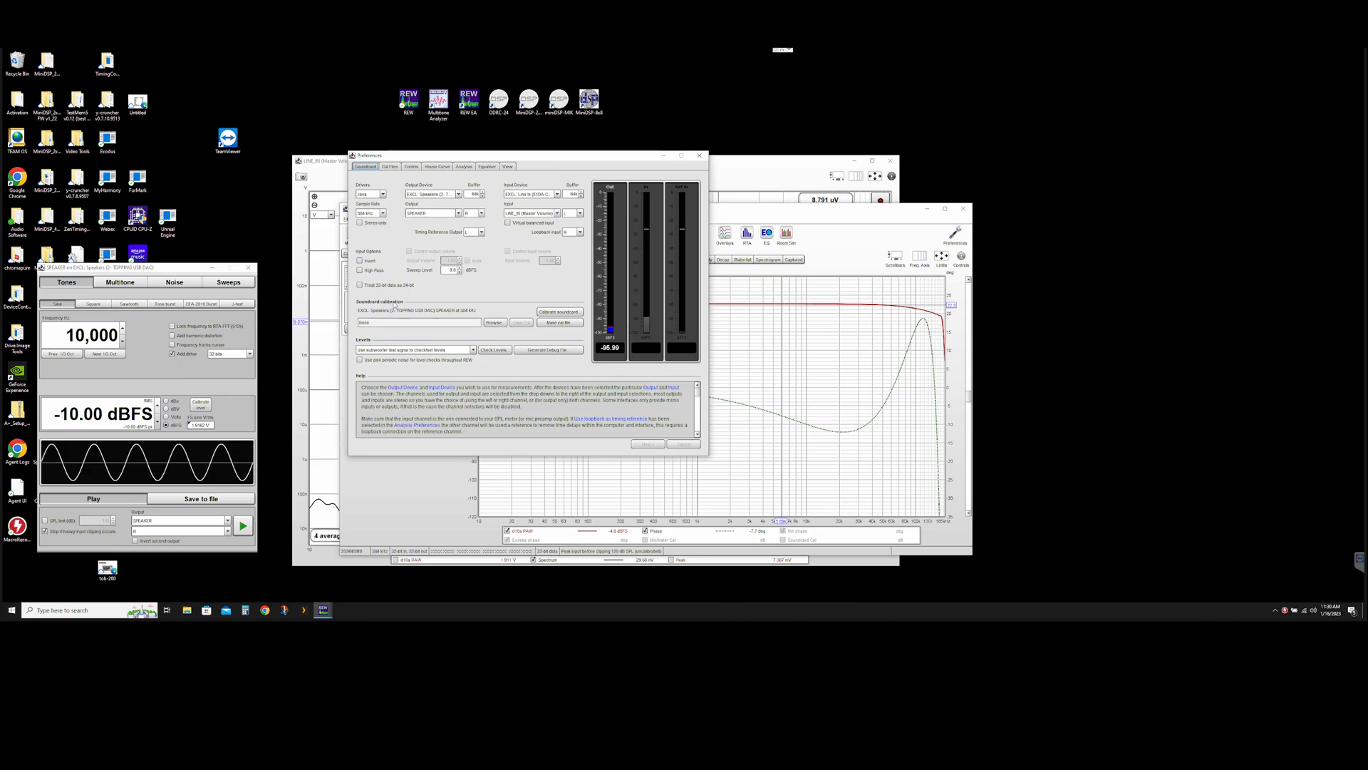
{"action": "left_click", "coordinate": [566, 325]}
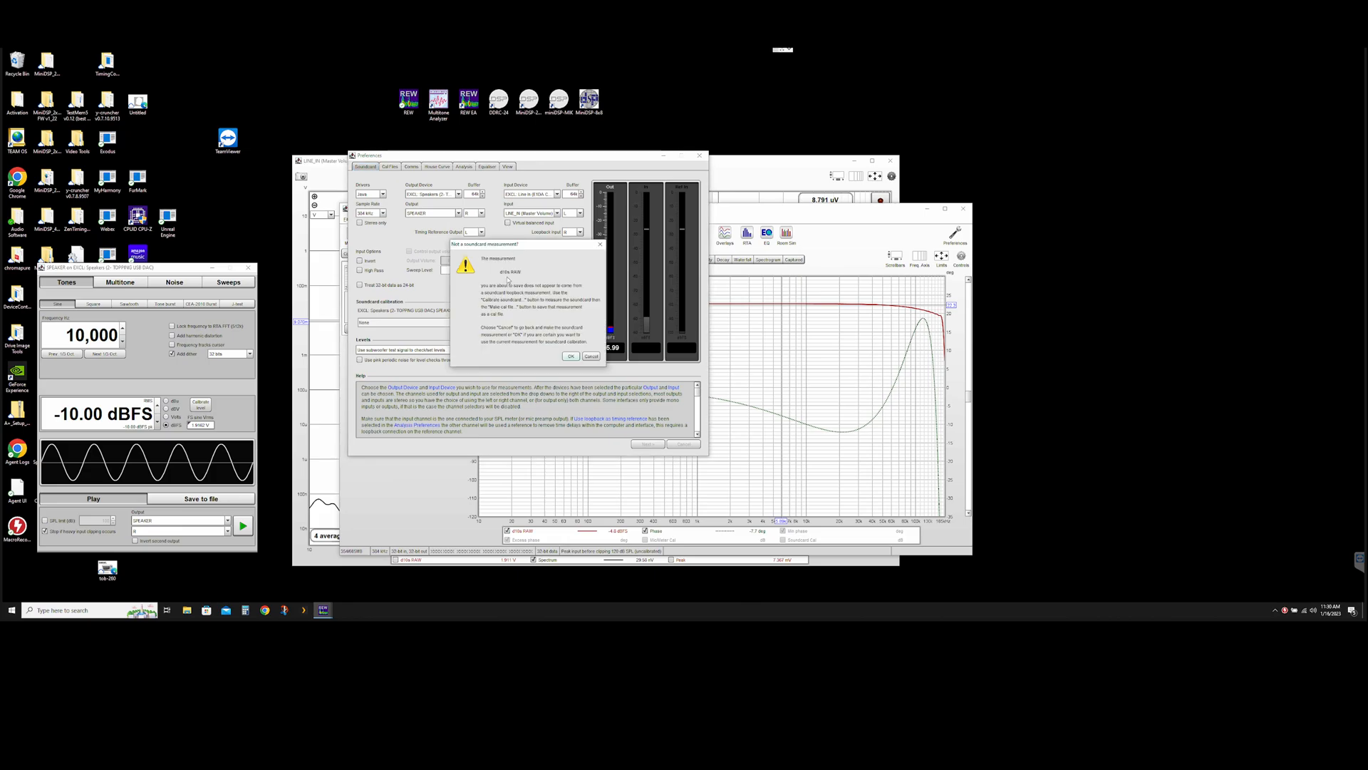
{"action": "left_click", "coordinate": [570, 356]}
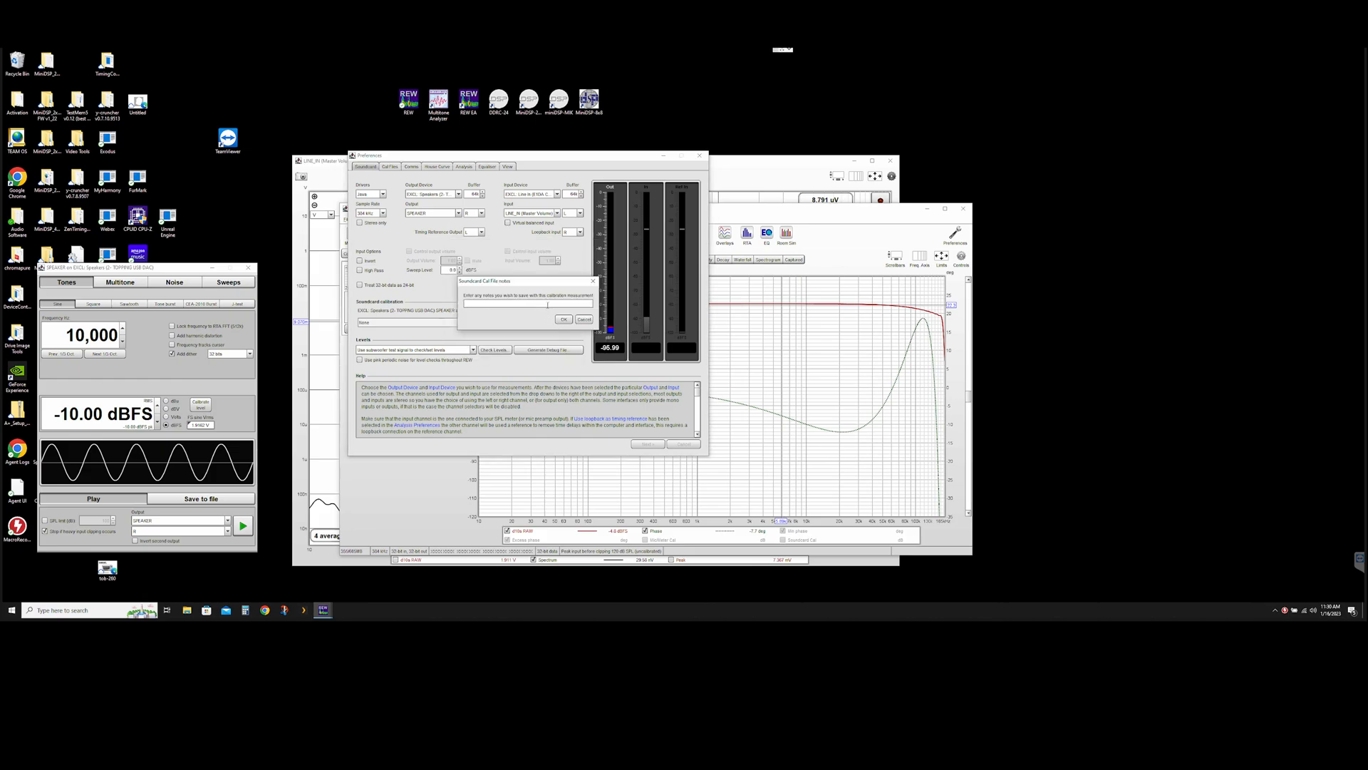
{"action": "left_click", "coordinate": [563, 320]}
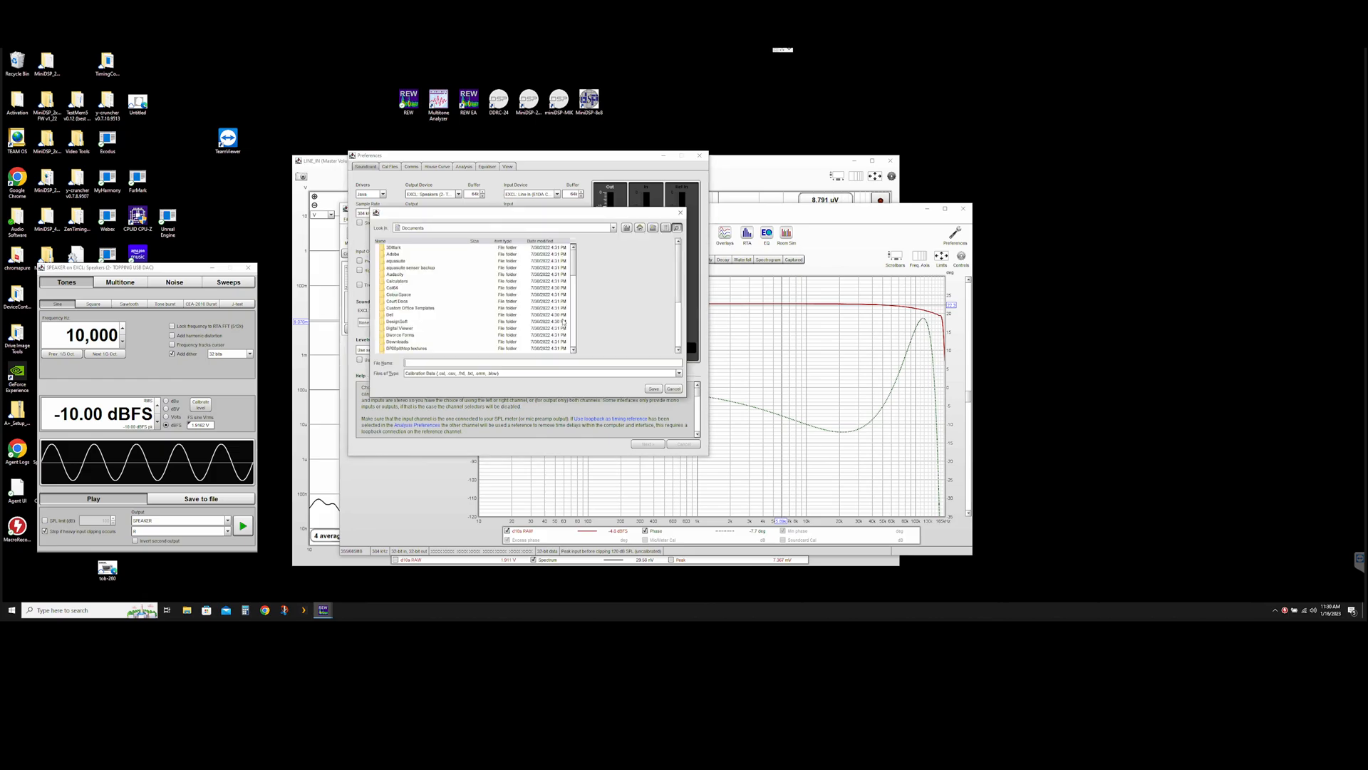
Browse to the D10S folder inside DAC TESTS as the save location for the calibration file.
{"action": "left_click", "coordinate": [613, 227]}
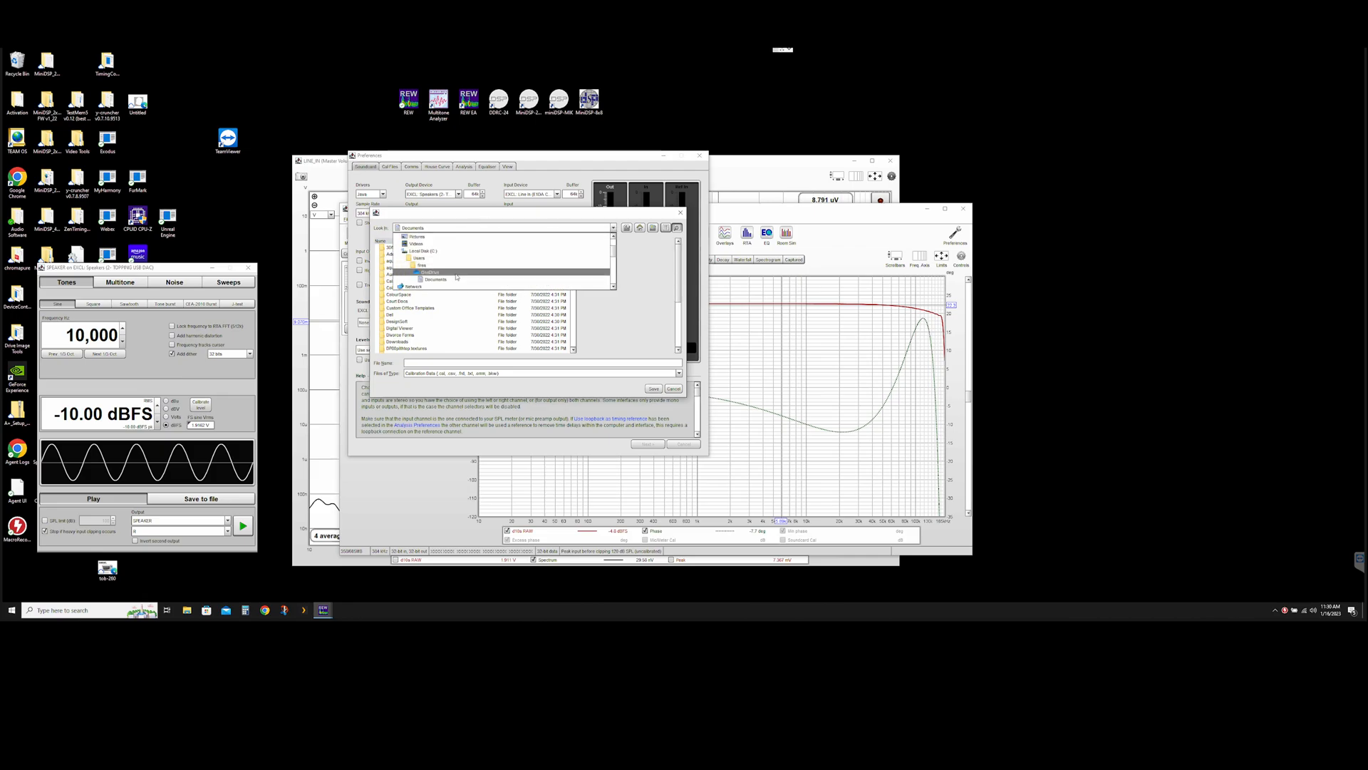
{"action": "left_click", "coordinate": [456, 274]}
{"action": "double_click", "coordinate": [405, 275]}
{"action": "left_click", "coordinate": [405, 276]}
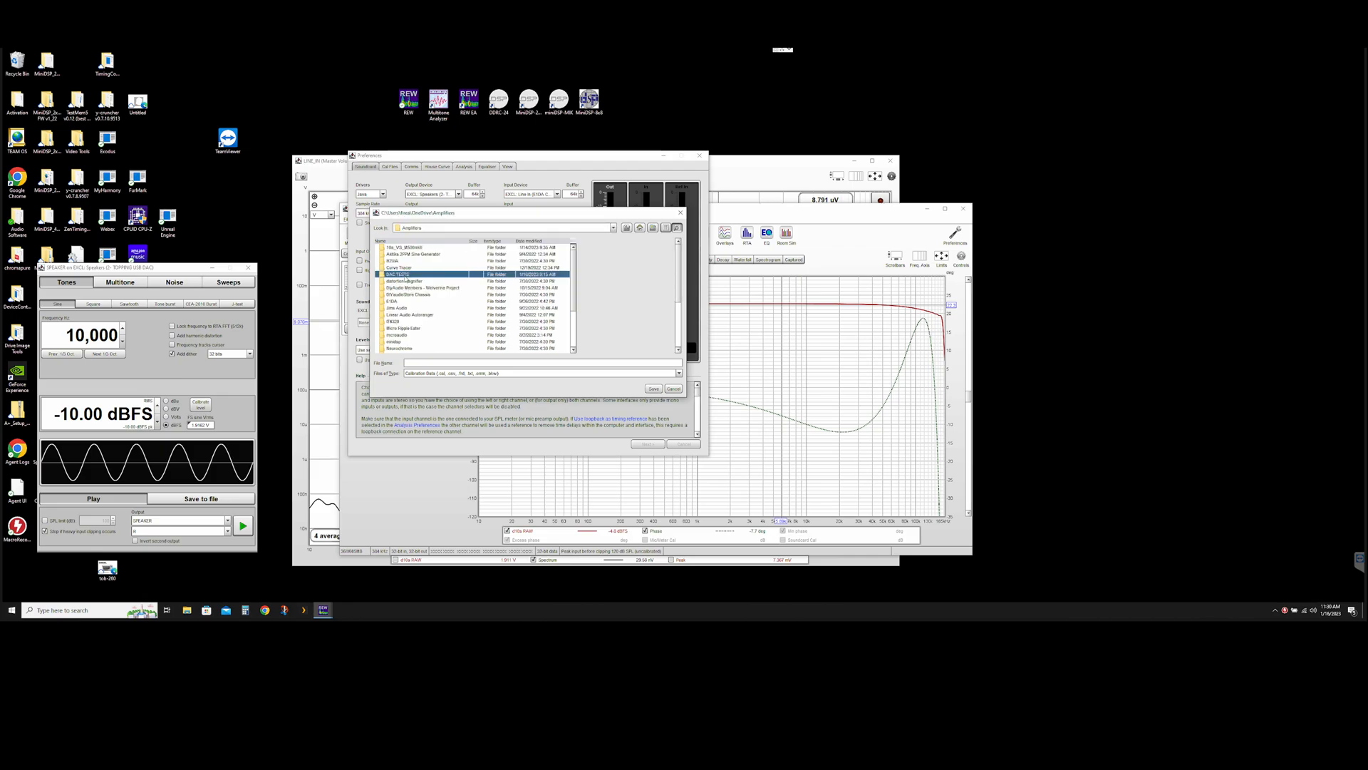
{"action": "double_click", "coordinate": [405, 276]}
{"action": "double_click", "coordinate": [401, 249]}
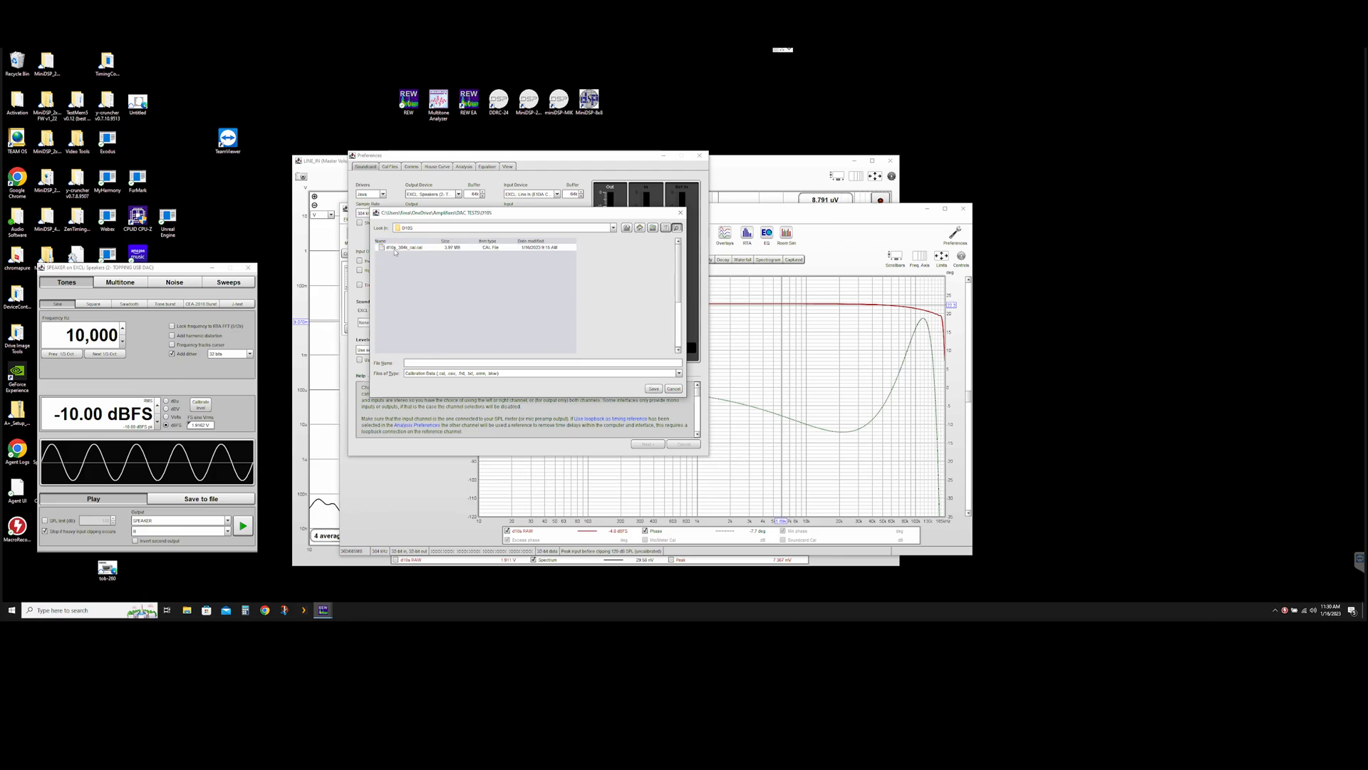
Save the calibration over the existing d10s_384k_cal.cal file, clear it from the soundcard preferences and close them.
{"action": "left_click", "coordinate": [396, 249]}
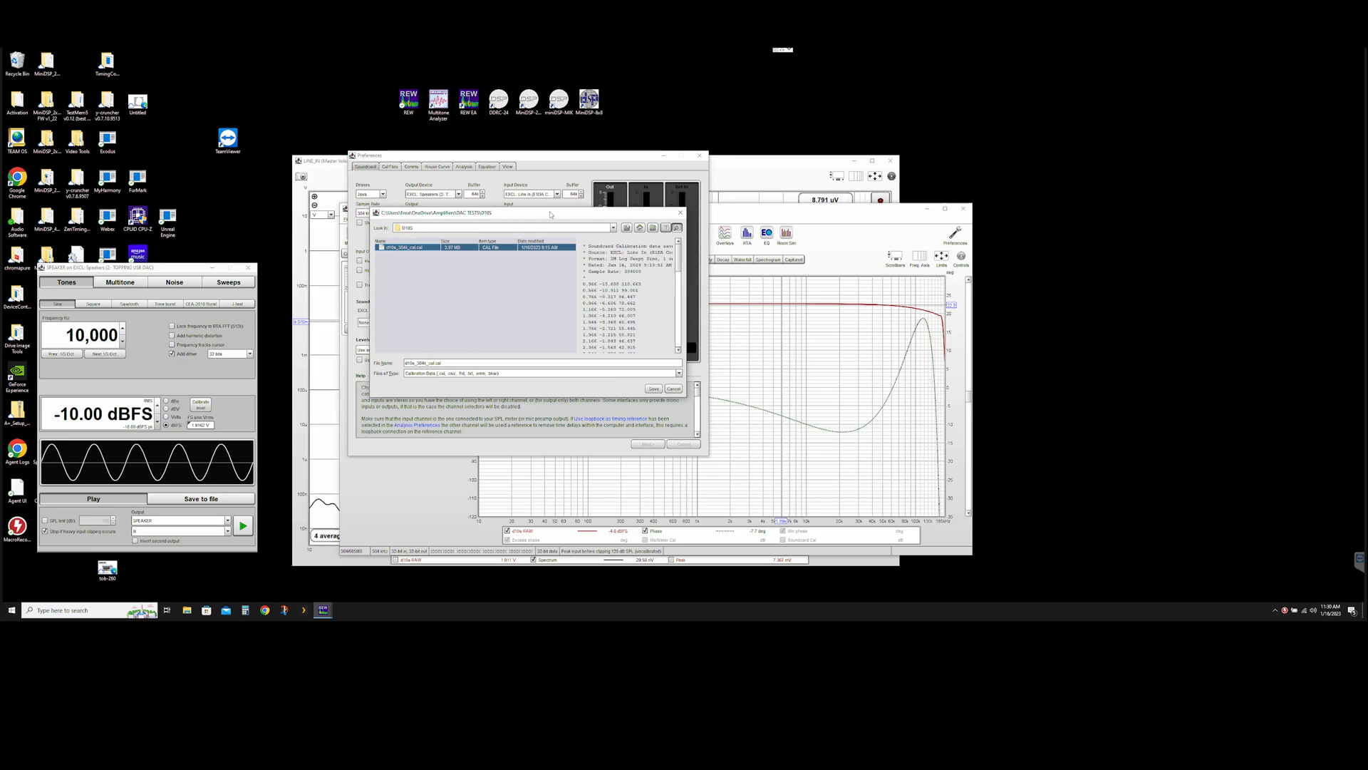
{"action": "left_click_drag", "start_coordinate": [550, 214], "coordinate": [533, 226]}
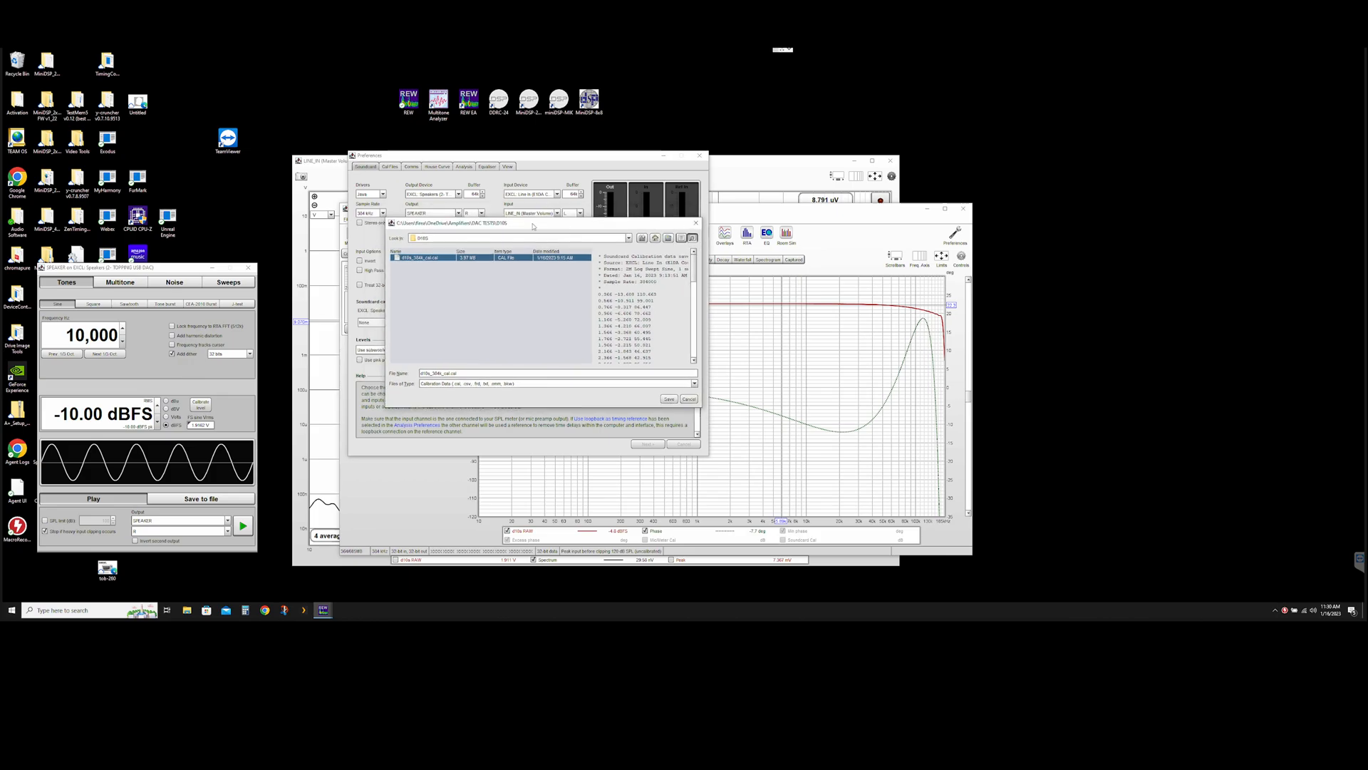
{"action": "left_click", "coordinate": [429, 259]}
{"action": "left_click", "coordinate": [451, 250]}
{"action": "left_click", "coordinate": [432, 258]}
{"action": "left_click", "coordinate": [669, 399]}
{"action": "left_click", "coordinate": [565, 321]}
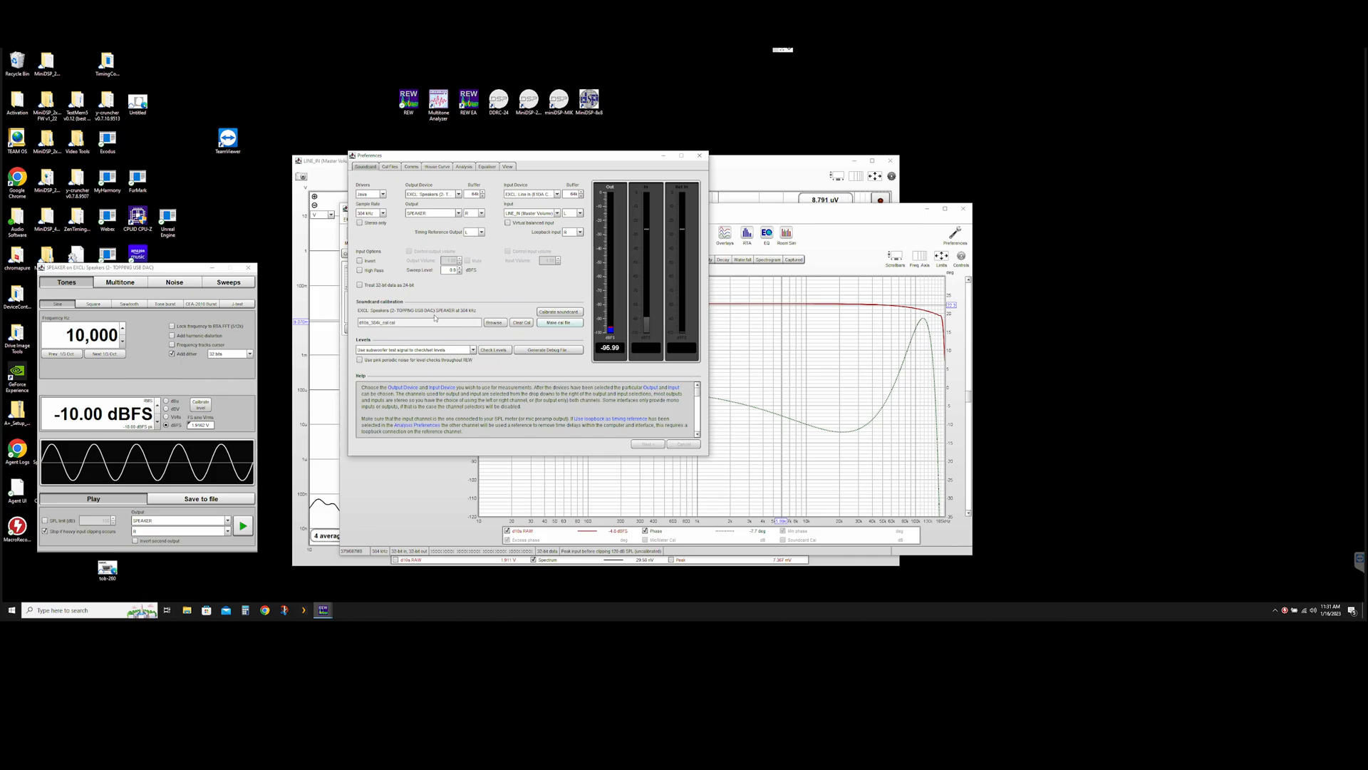
{"action": "left_click", "coordinate": [527, 324]}
{"action": "left_click", "coordinate": [701, 156]}
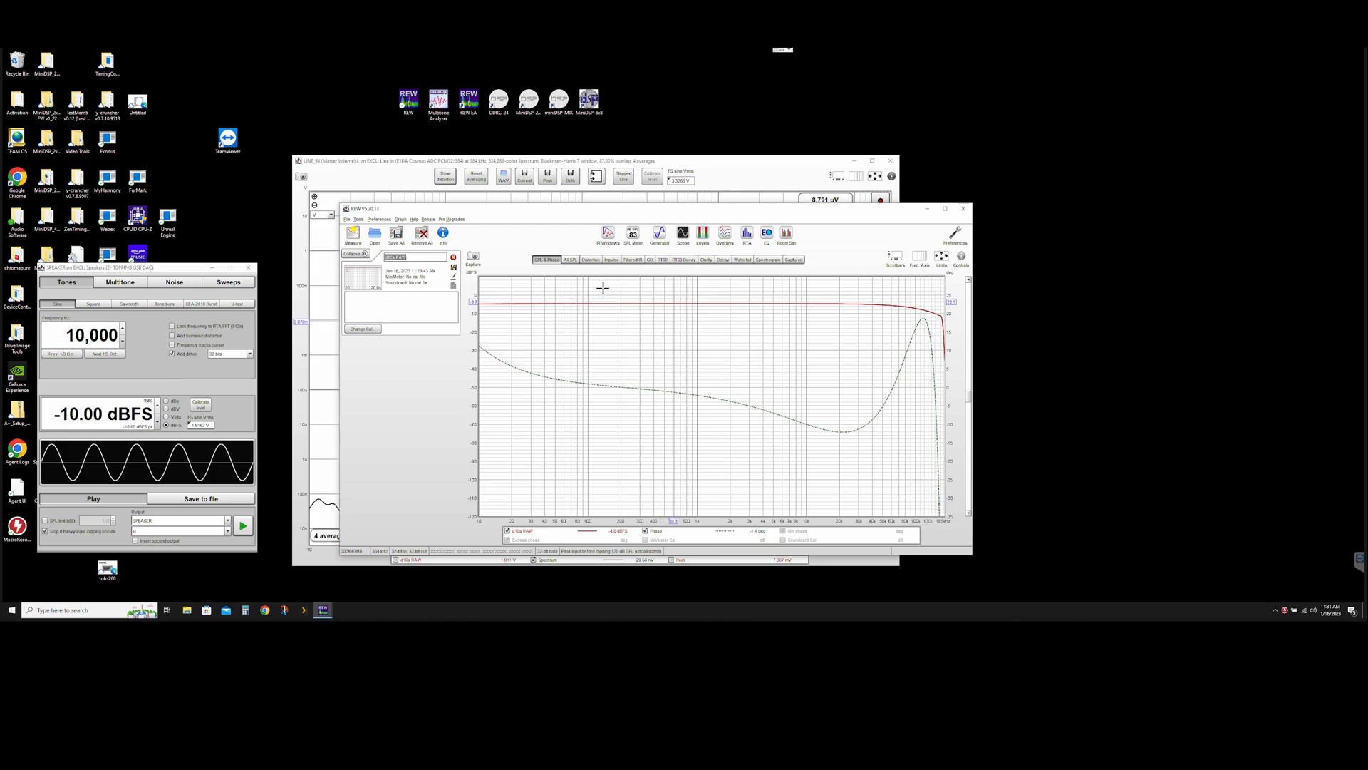
Apply d10s_384k_cal.cal as the soundcard calibration of the d10s RAW measurement and hide the Soundcard Cal trace.
{"action": "left_click", "coordinate": [369, 330]}
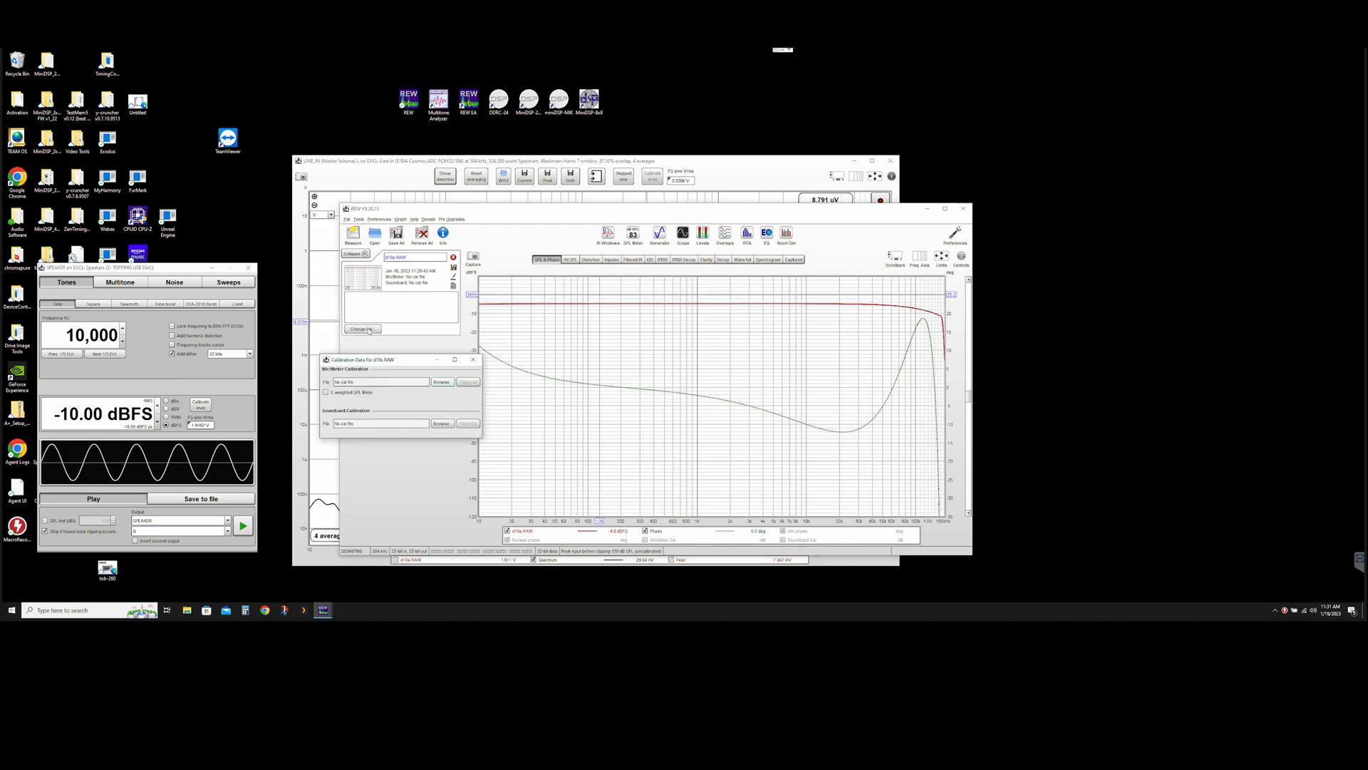
{"action": "left_click", "coordinate": [441, 424]}
{"action": "left_click", "coordinate": [314, 343]}
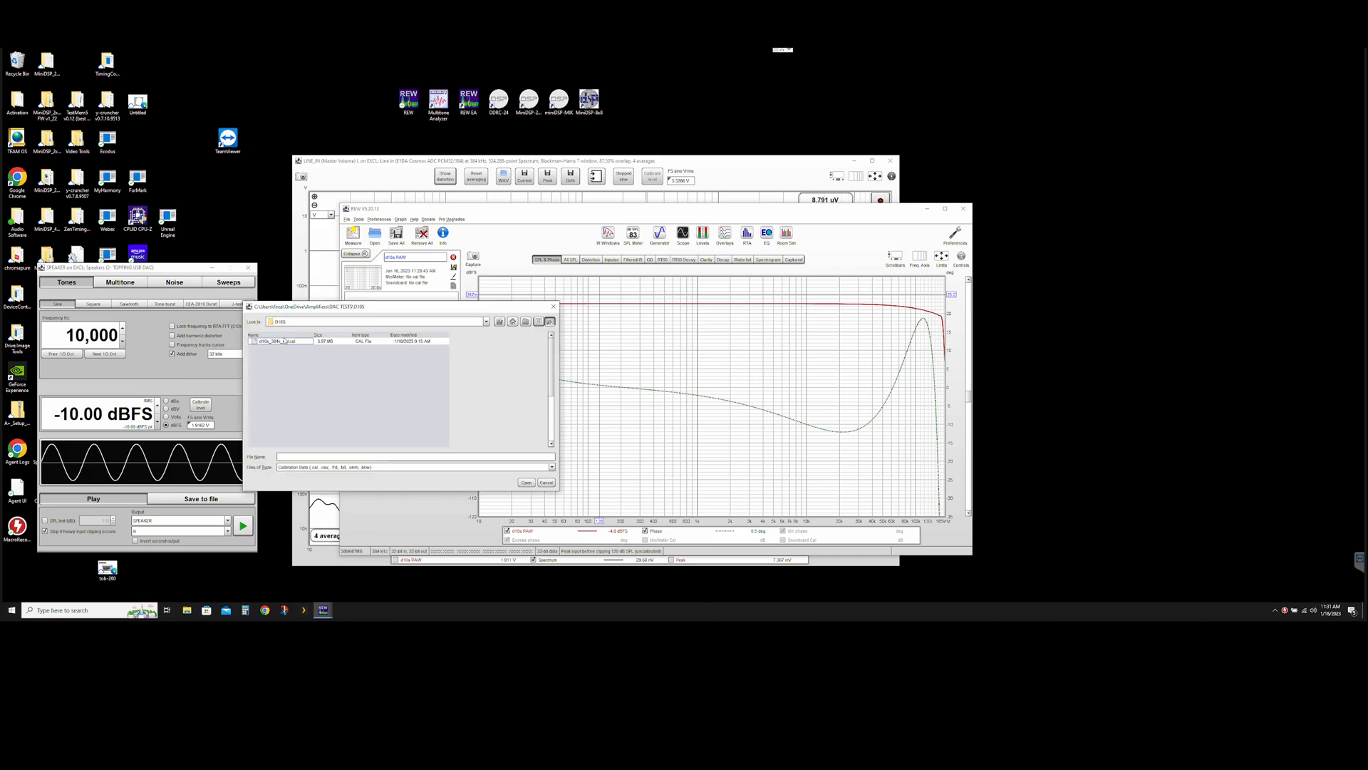
{"action": "double_click", "coordinate": [284, 342]}
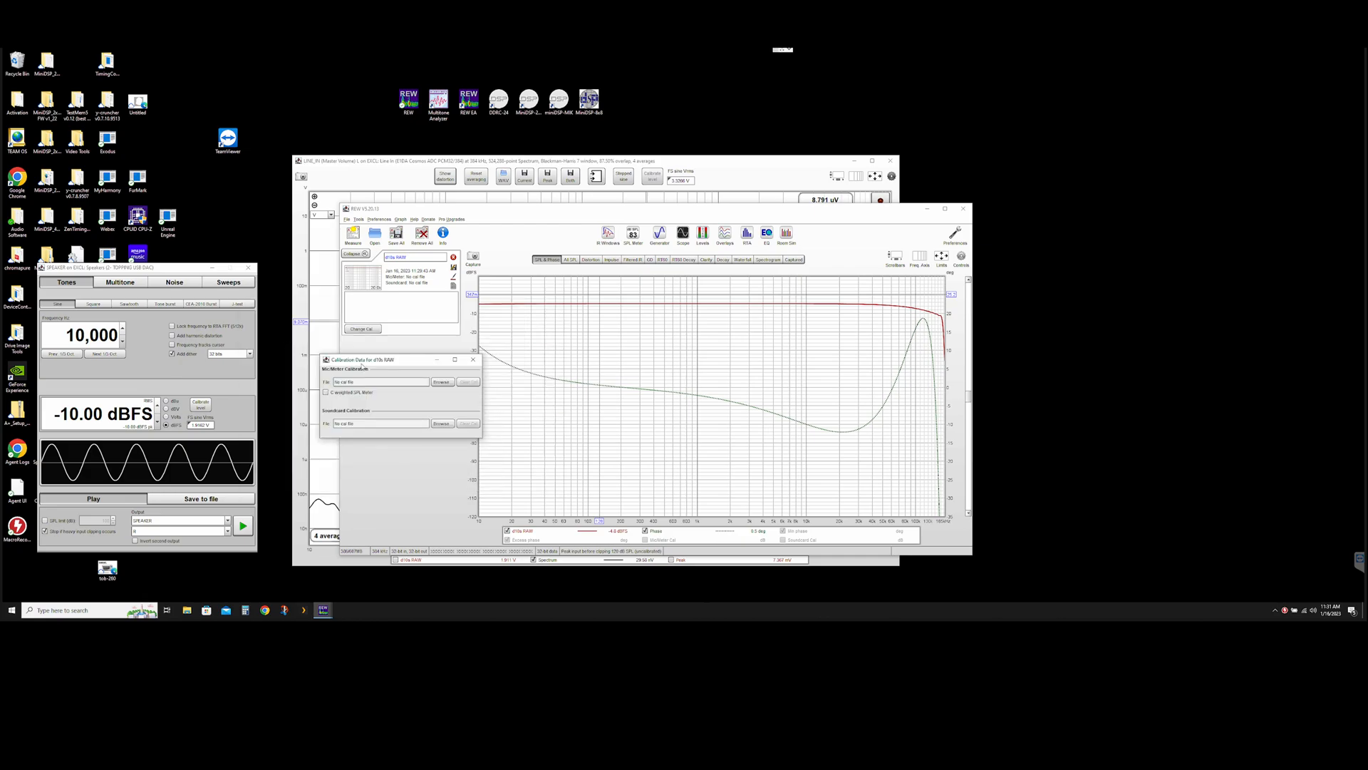
{"action": "left_click", "coordinate": [474, 361]}
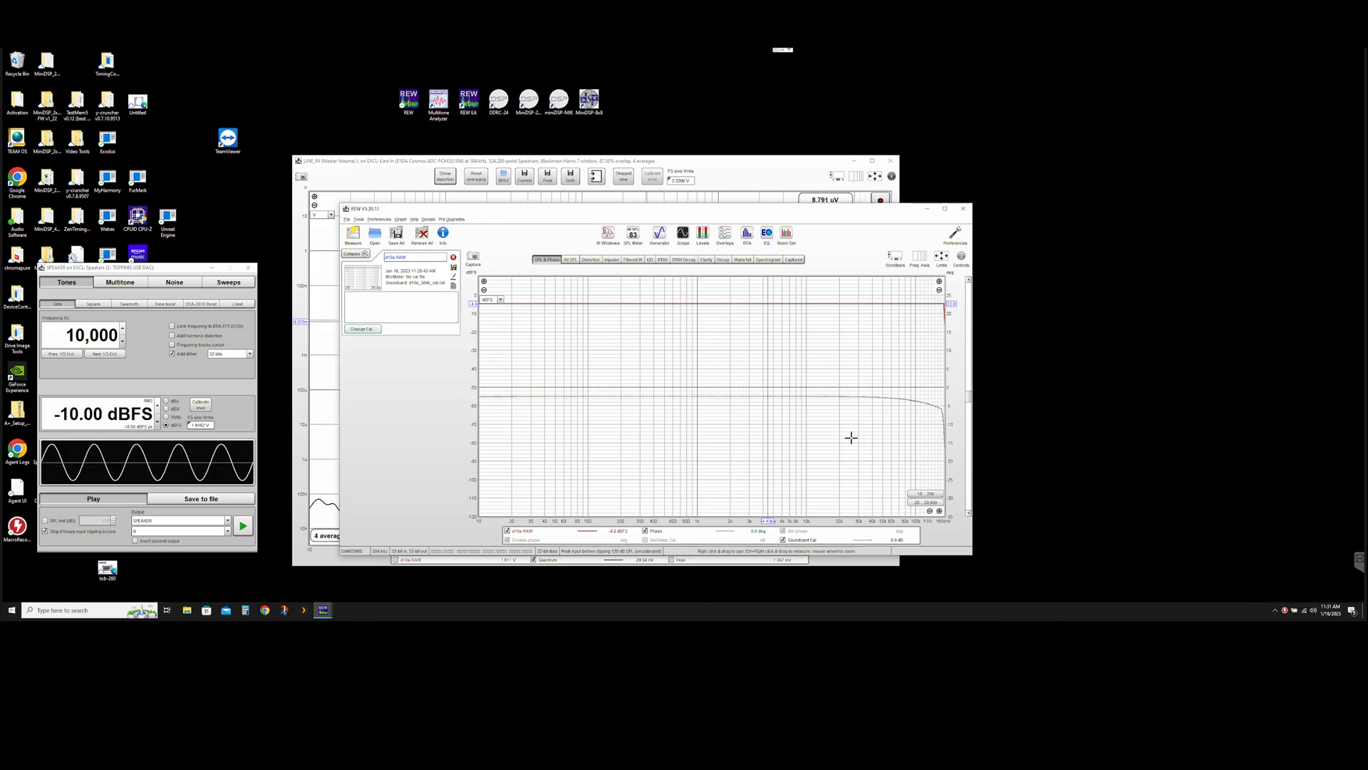
{"action": "left_click", "coordinate": [783, 539]}
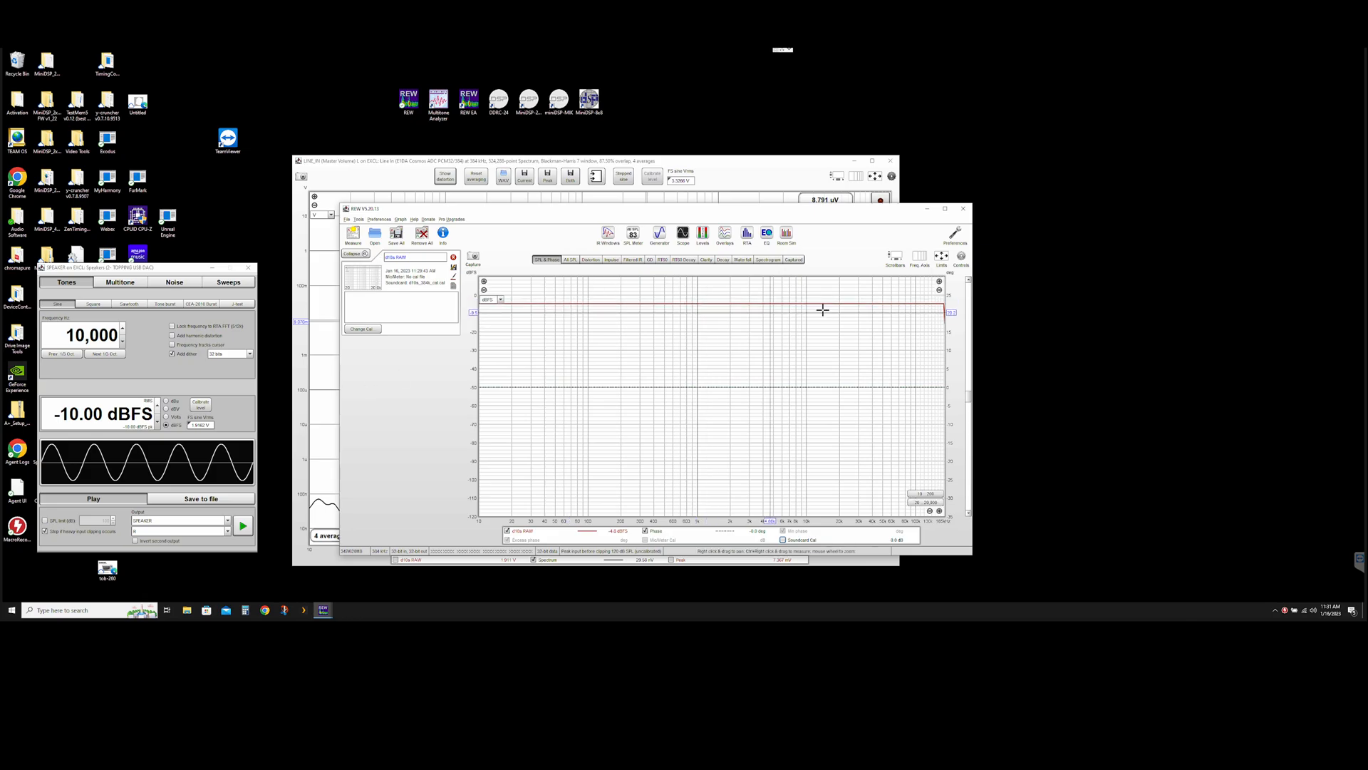
{"action": "left_click", "coordinate": [363, 330]}
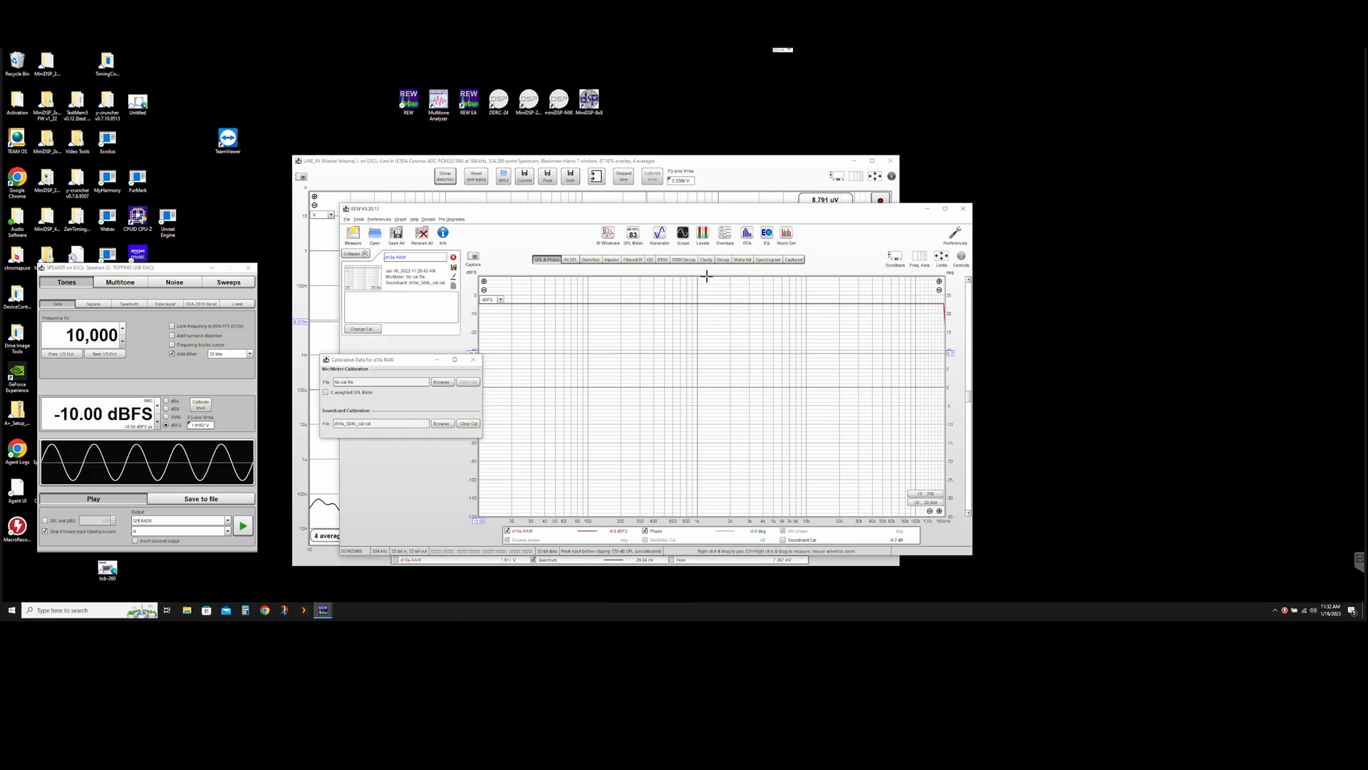
{"action": "left_click", "coordinate": [472, 359]}
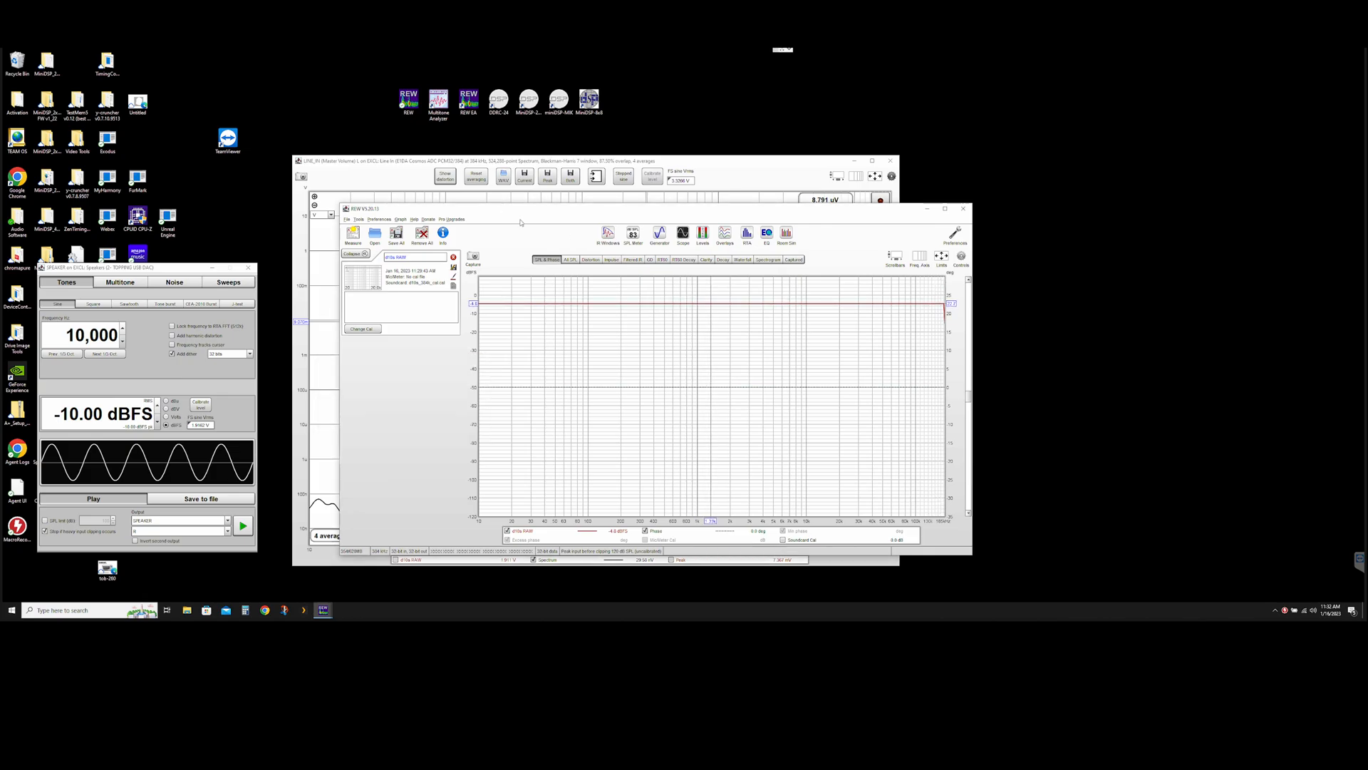
Bring the RTA window to the front and set its FFT length to 256k with 4 averages.
{"action": "left_click_drag", "start_coordinate": [534, 210], "coordinate": [540, 223]}
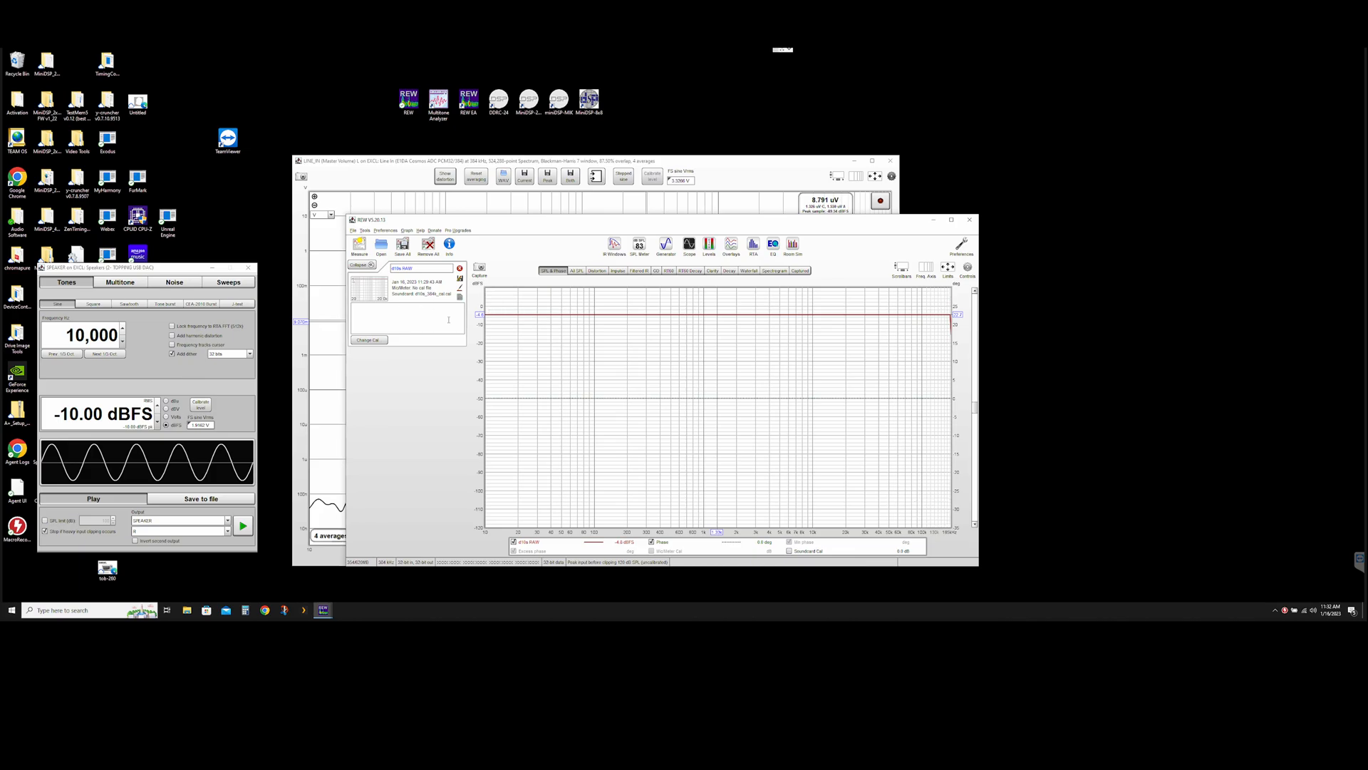
{"action": "left_click", "coordinate": [646, 204]}
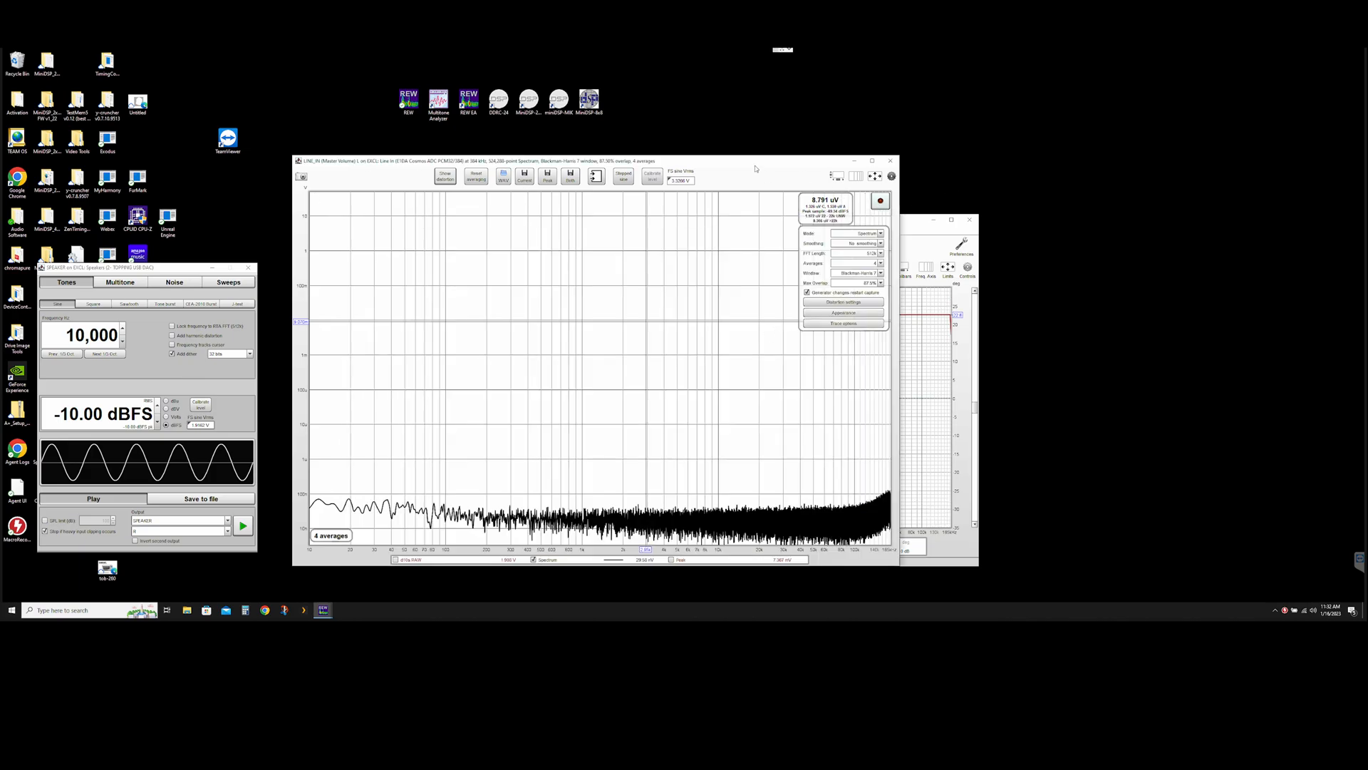
{"action": "left_click_drag", "start_coordinate": [757, 165], "coordinate": [769, 164]}
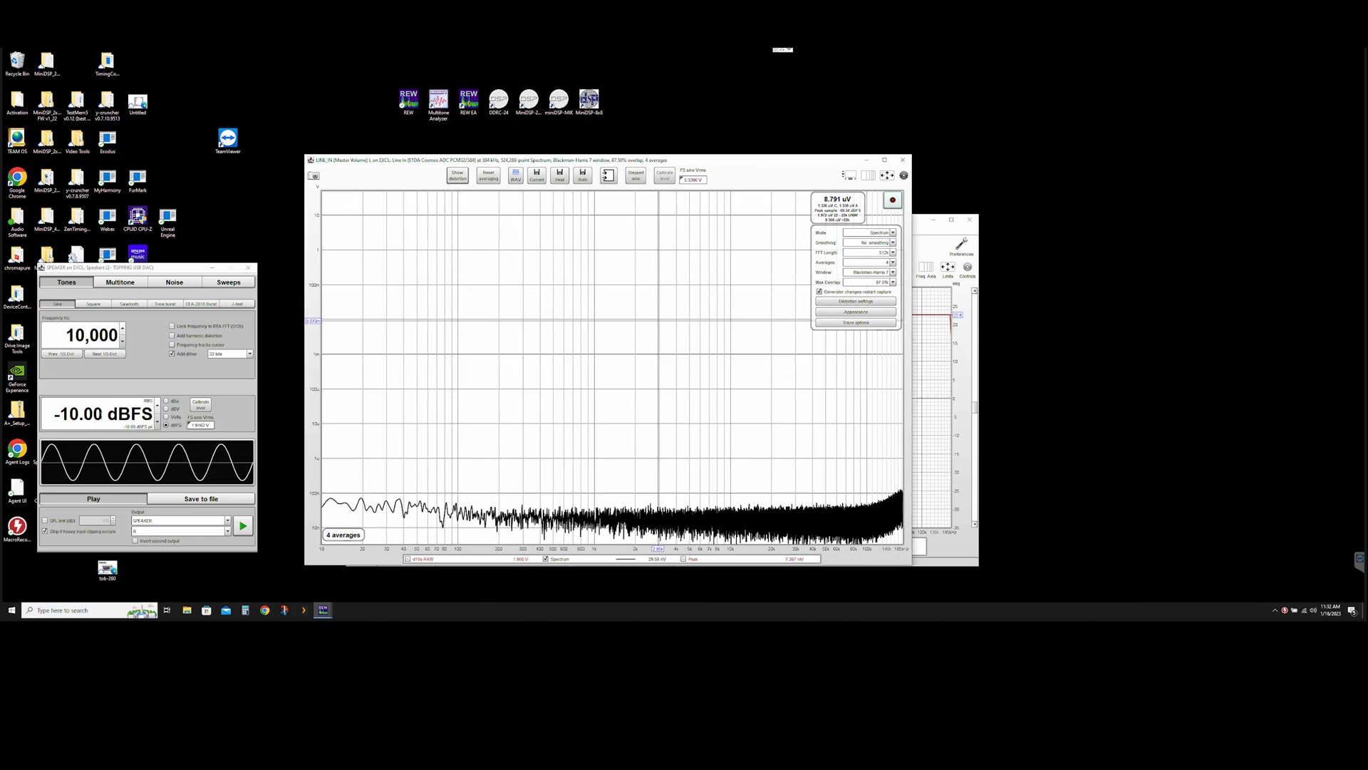
{"action": "left_click", "coordinate": [93, 335]}
{"action": "left_click", "coordinate": [99, 334]}
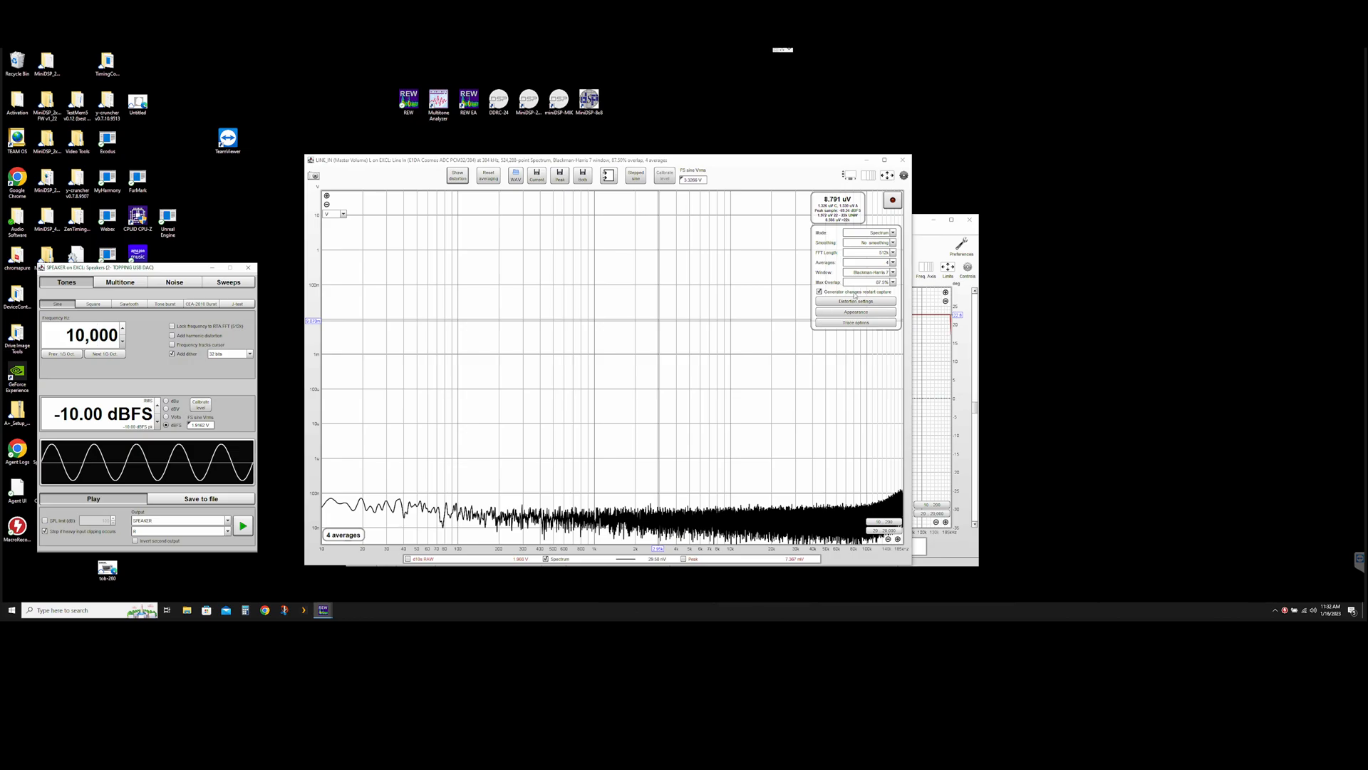
{"action": "left_click", "coordinate": [889, 263]}
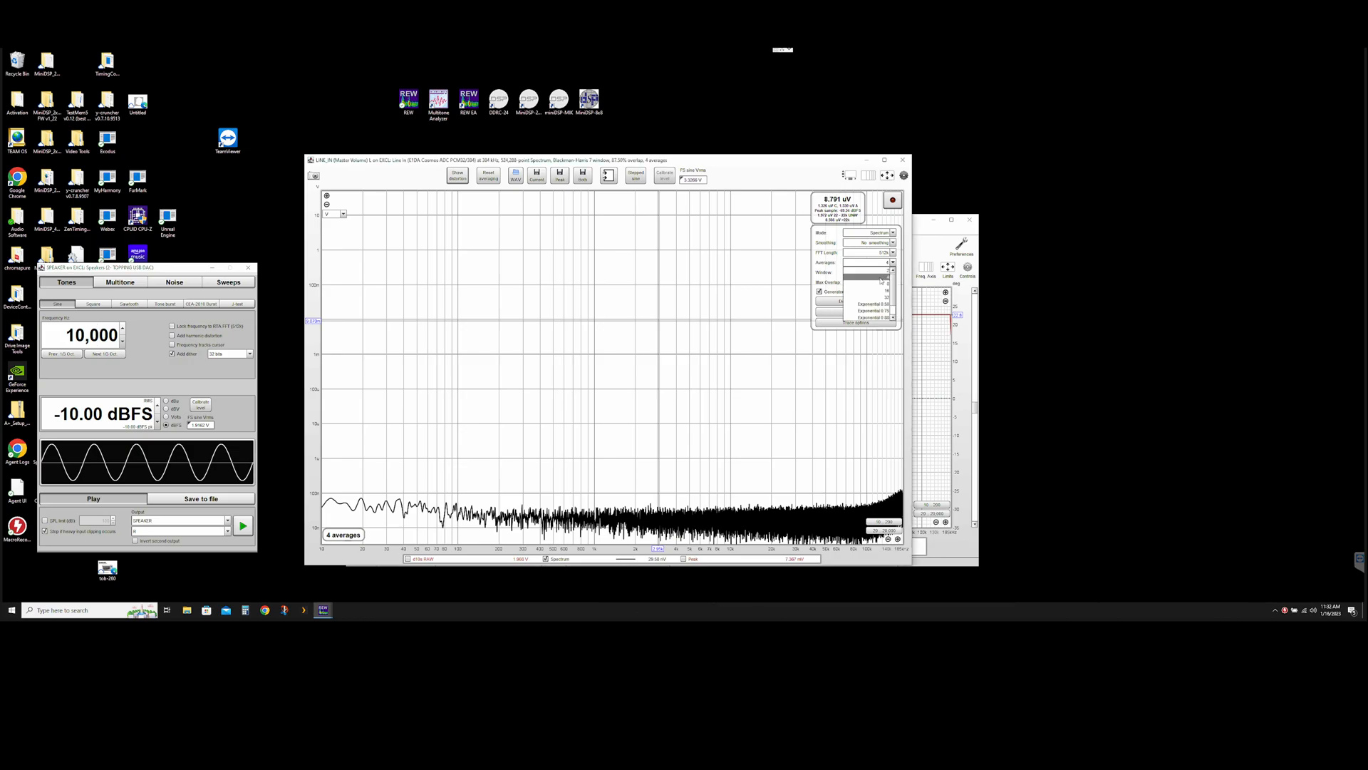
{"action": "left_click", "coordinate": [882, 279]}
{"action": "left_click", "coordinate": [889, 253]}
{"action": "left_click", "coordinate": [881, 280]}
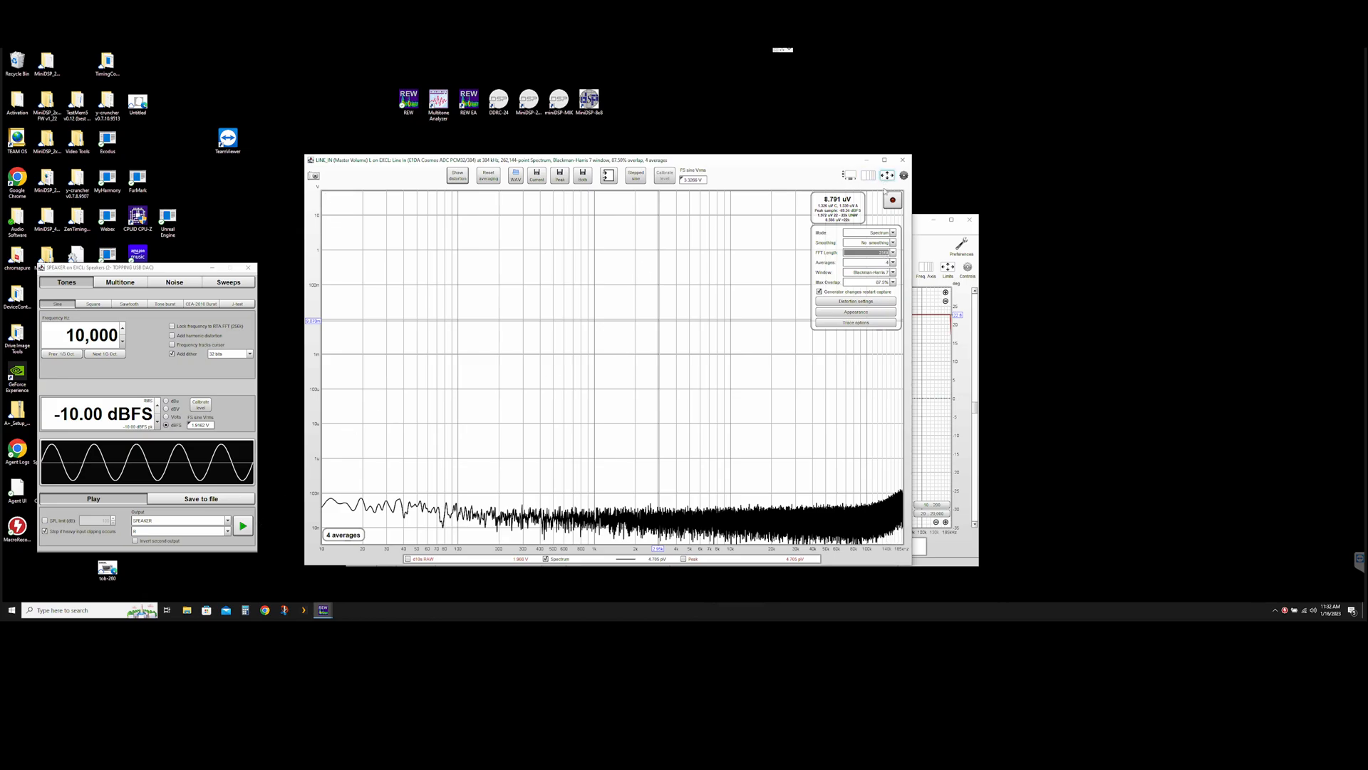
Set the level unit of the RTA graph to dBV.
{"action": "left_click", "coordinate": [342, 214]}
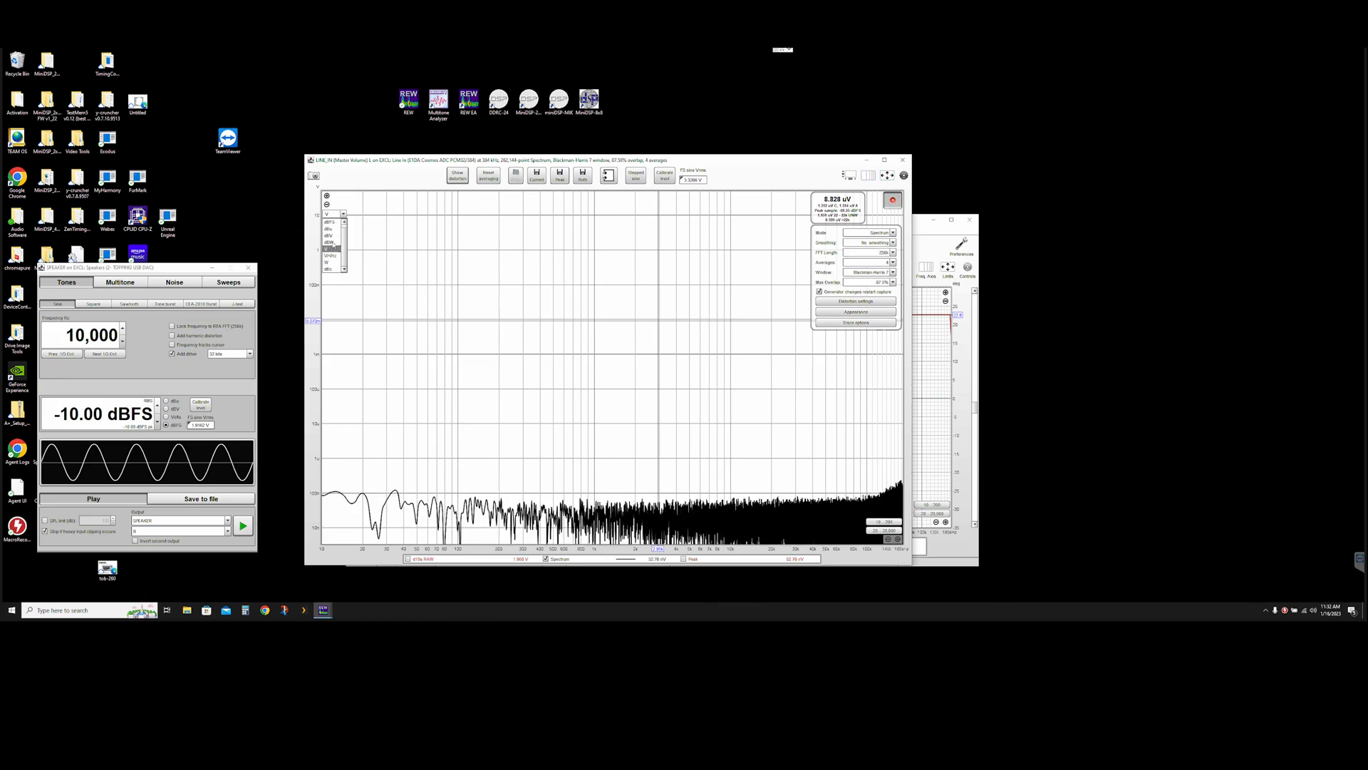
{"action": "scroll", "coordinate": [332, 236], "scroll_direction": "down", "scroll_amount": 1}
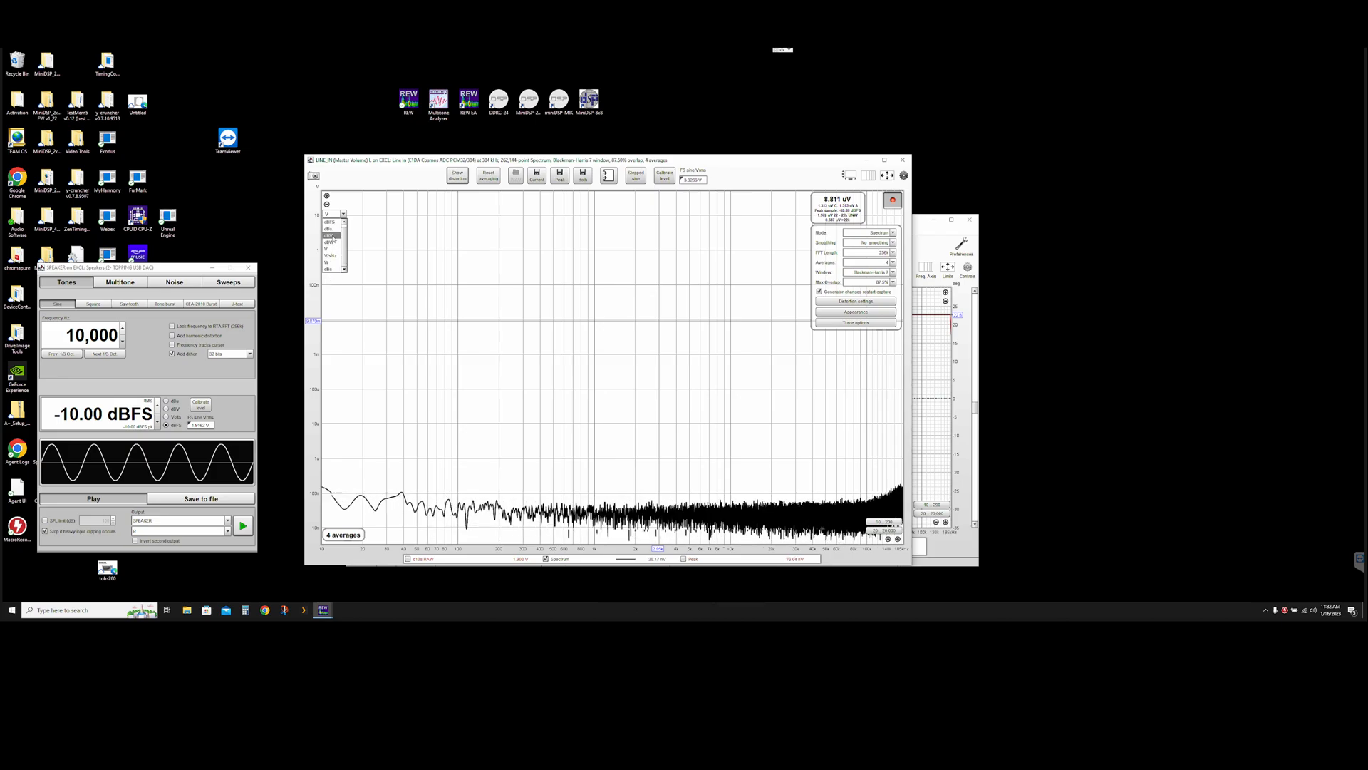
{"action": "left_click", "coordinate": [329, 235]}
Play the generator's 10,000 Hz tone at -10 dBFS and show the distortion data on the RTA.
{"action": "left_click", "coordinate": [243, 526]}
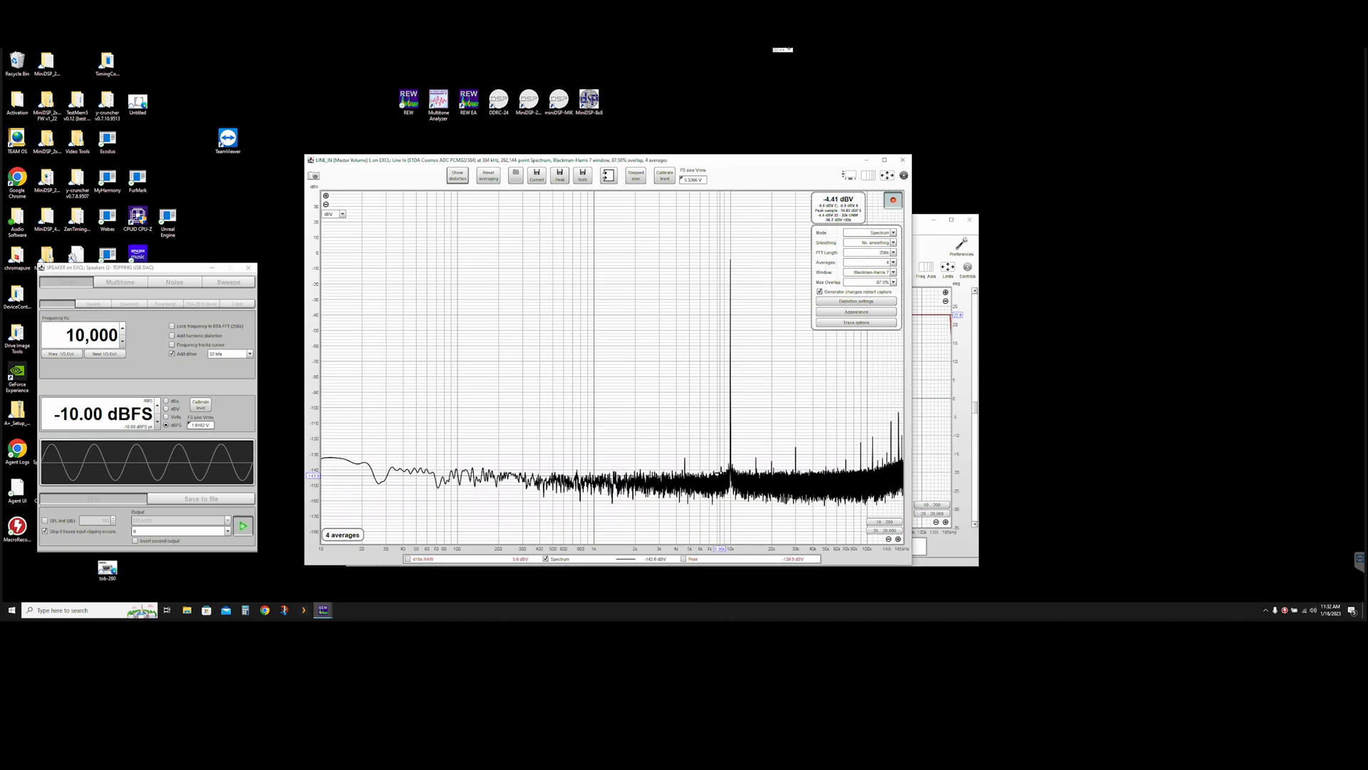
{"action": "left_click", "coordinate": [457, 175]}
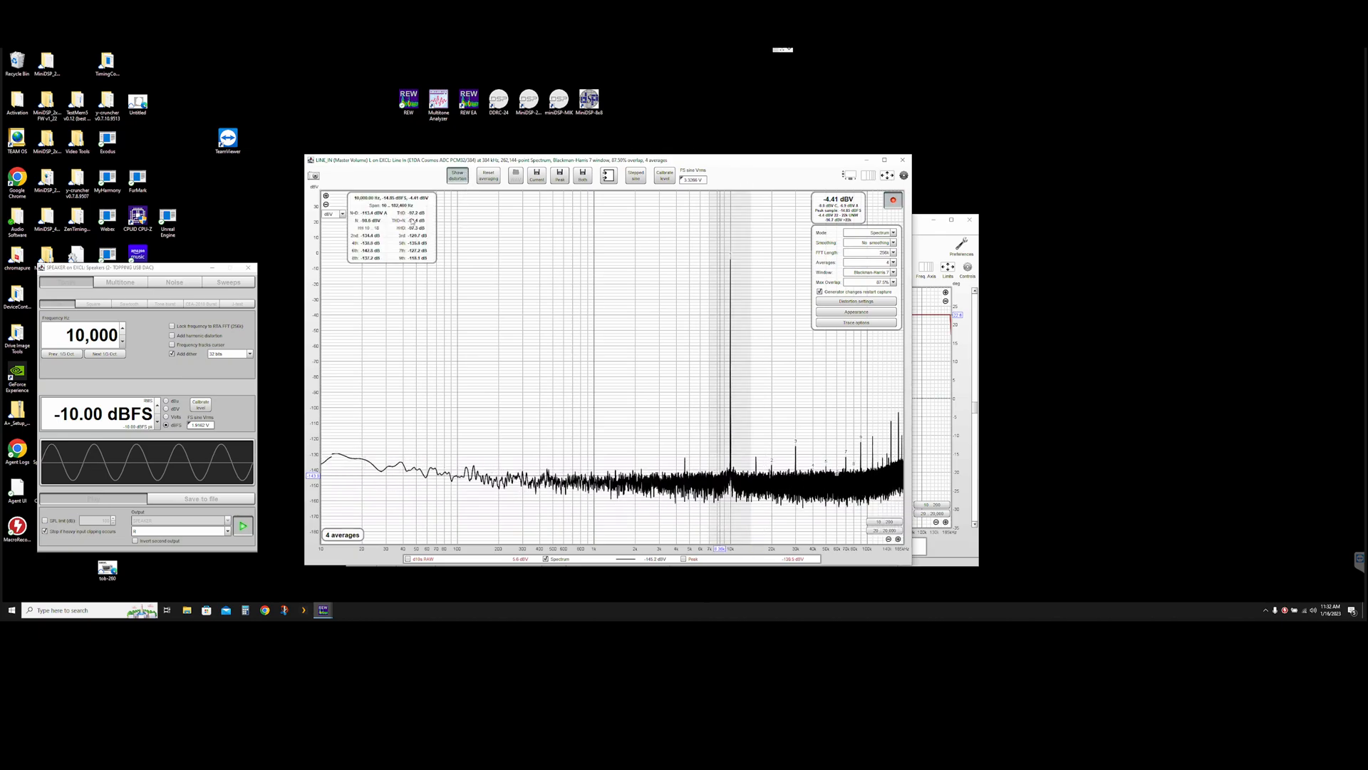
Switch the RTA to a linear frequency axis, set the distortion low pass to 91000 Hz, and toggle the low pass on and off.
{"action": "left_click", "coordinate": [856, 300]}
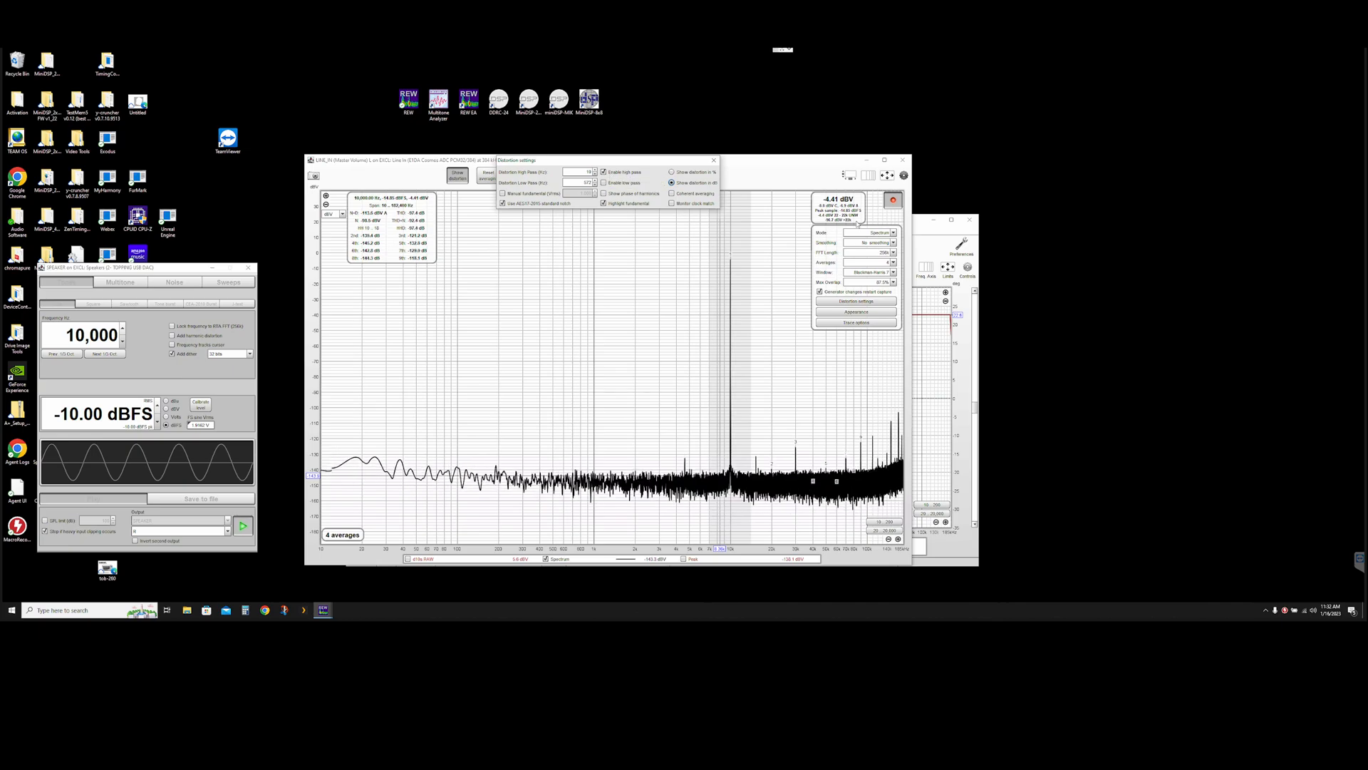
{"action": "left_click", "coordinate": [871, 176]}
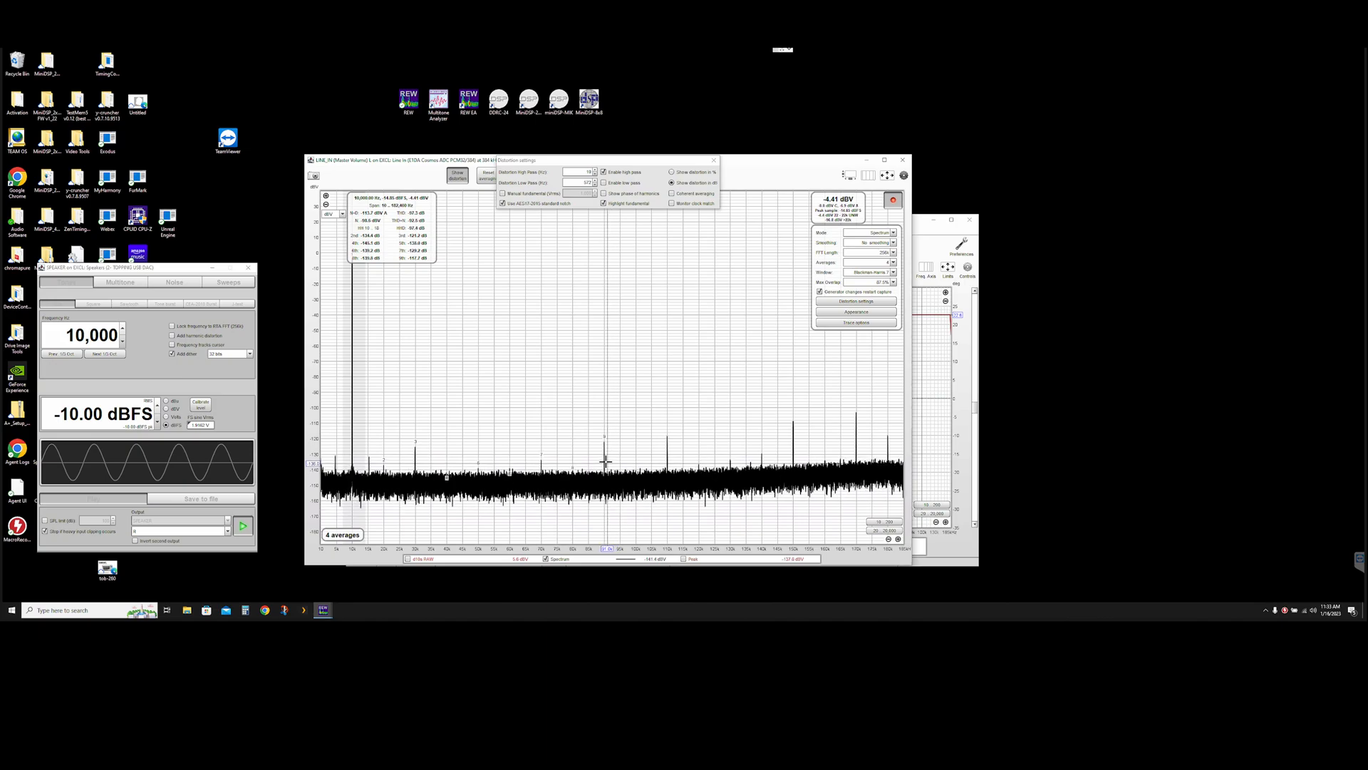
{"action": "double_click", "coordinate": [582, 182]}
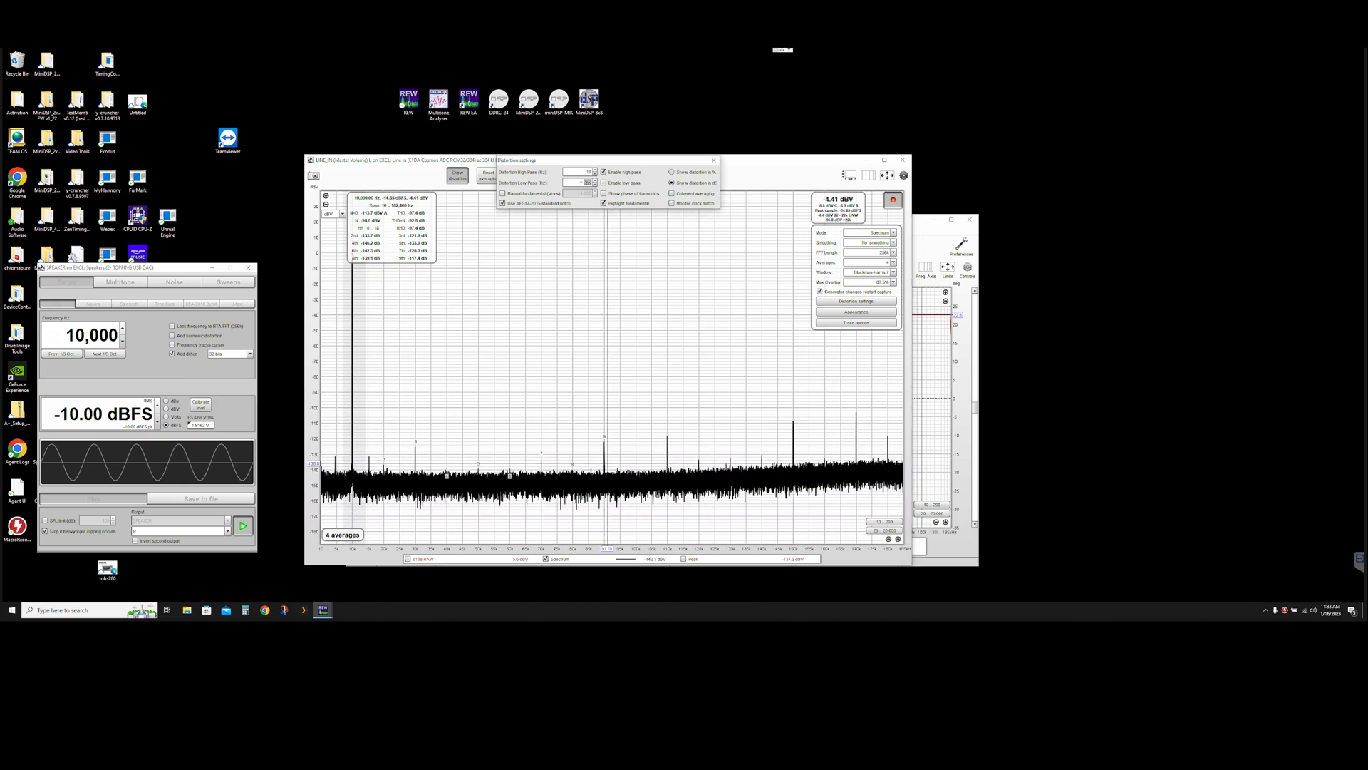
{"action": "type", "text": "91"}
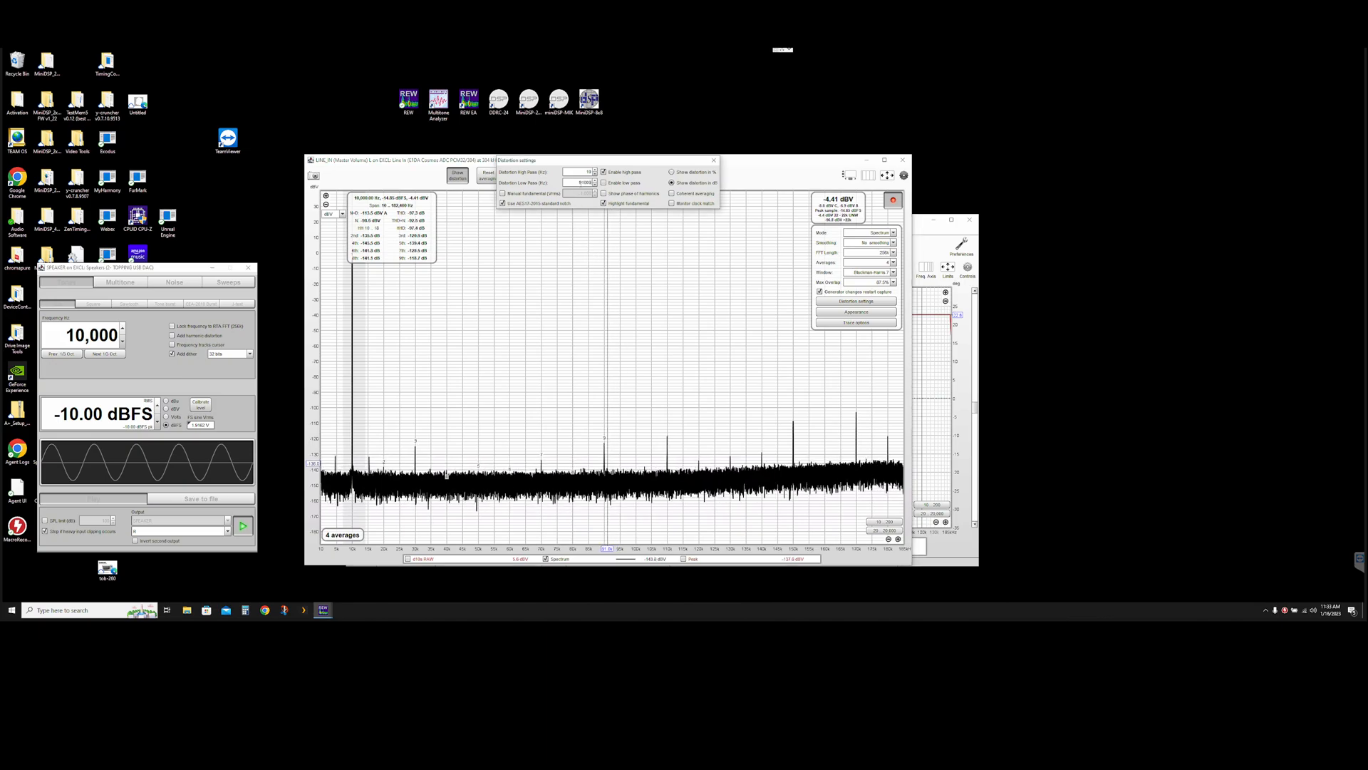
{"action": "left_click", "coordinate": [627, 185]}
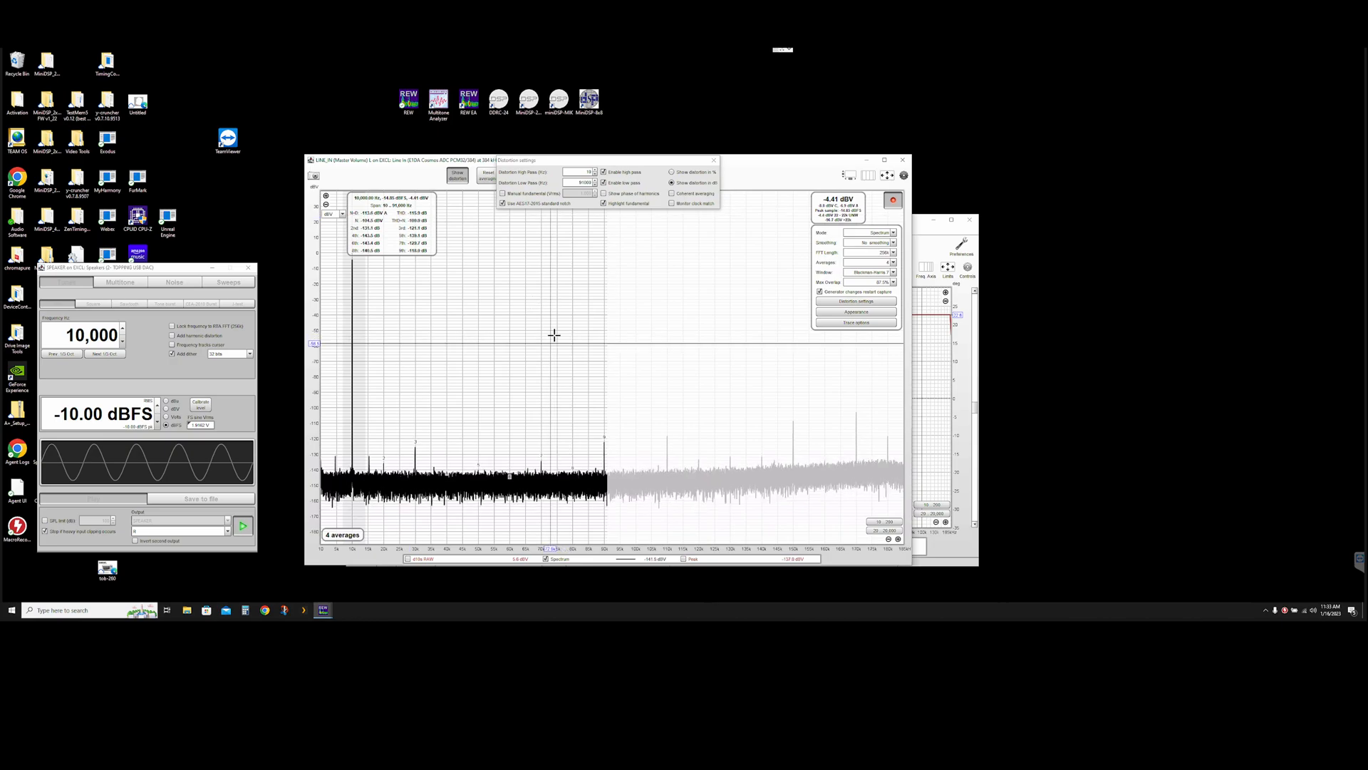
{"action": "left_click", "coordinate": [623, 184]}
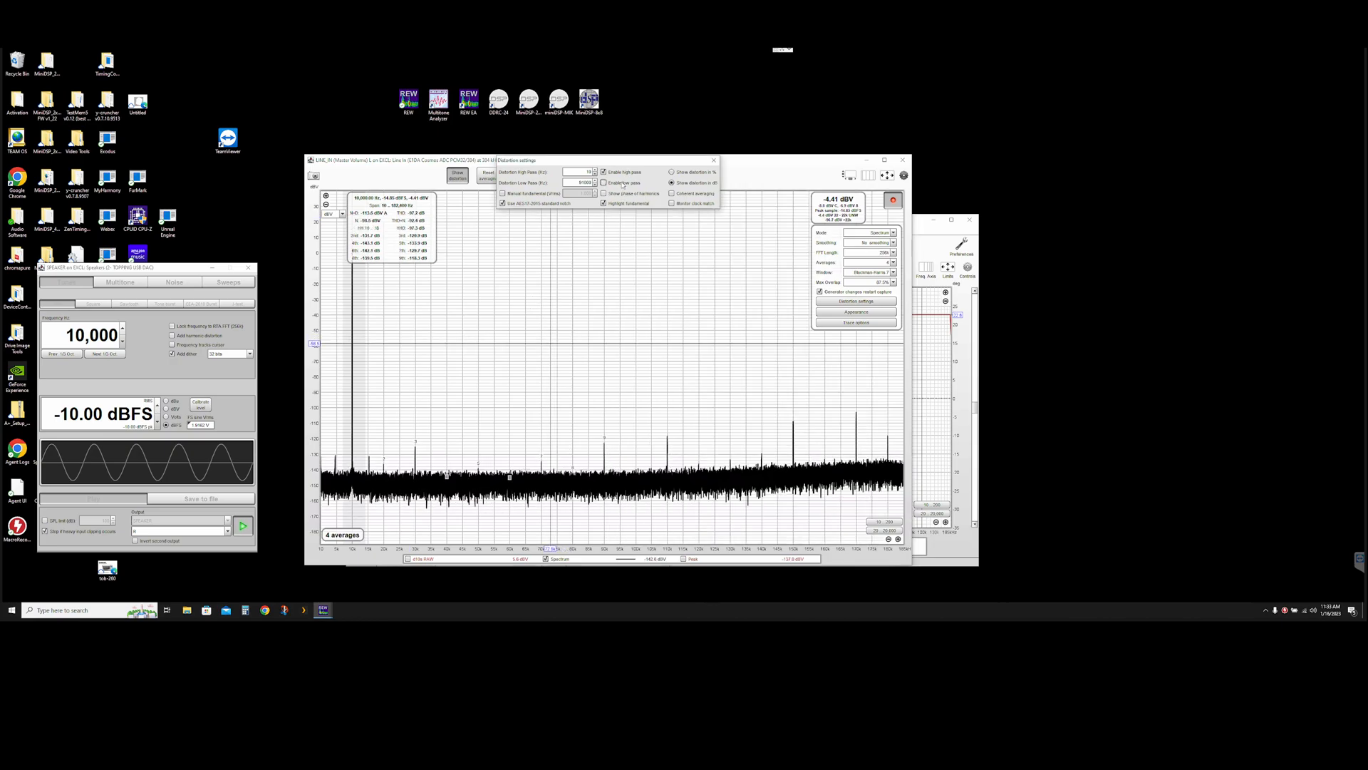
Toggle the distortion low pass on and off, and set the generator's tone frequency to 1,000 Hz.
{"action": "left_click", "coordinate": [623, 184]}
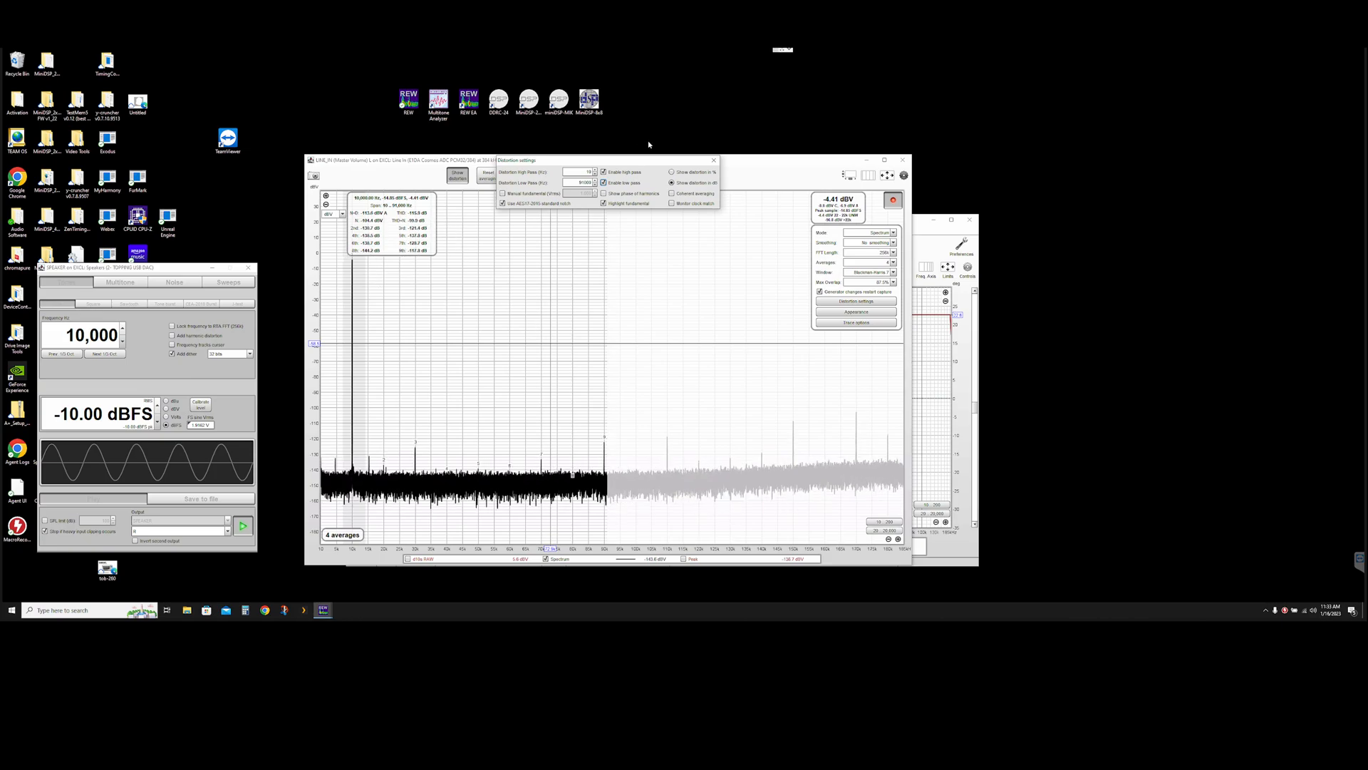
{"action": "left_click", "coordinate": [618, 183]}
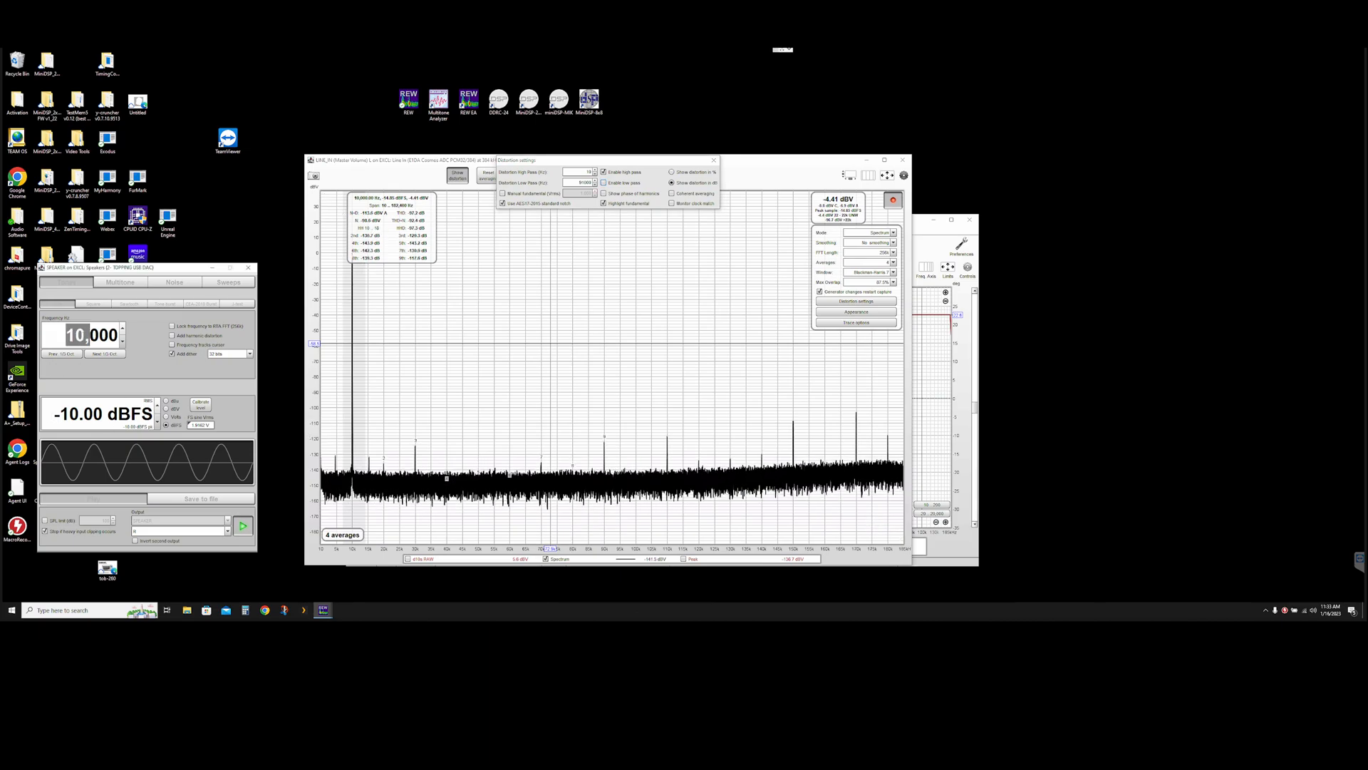
{"action": "key", "text": "BackSpace"}
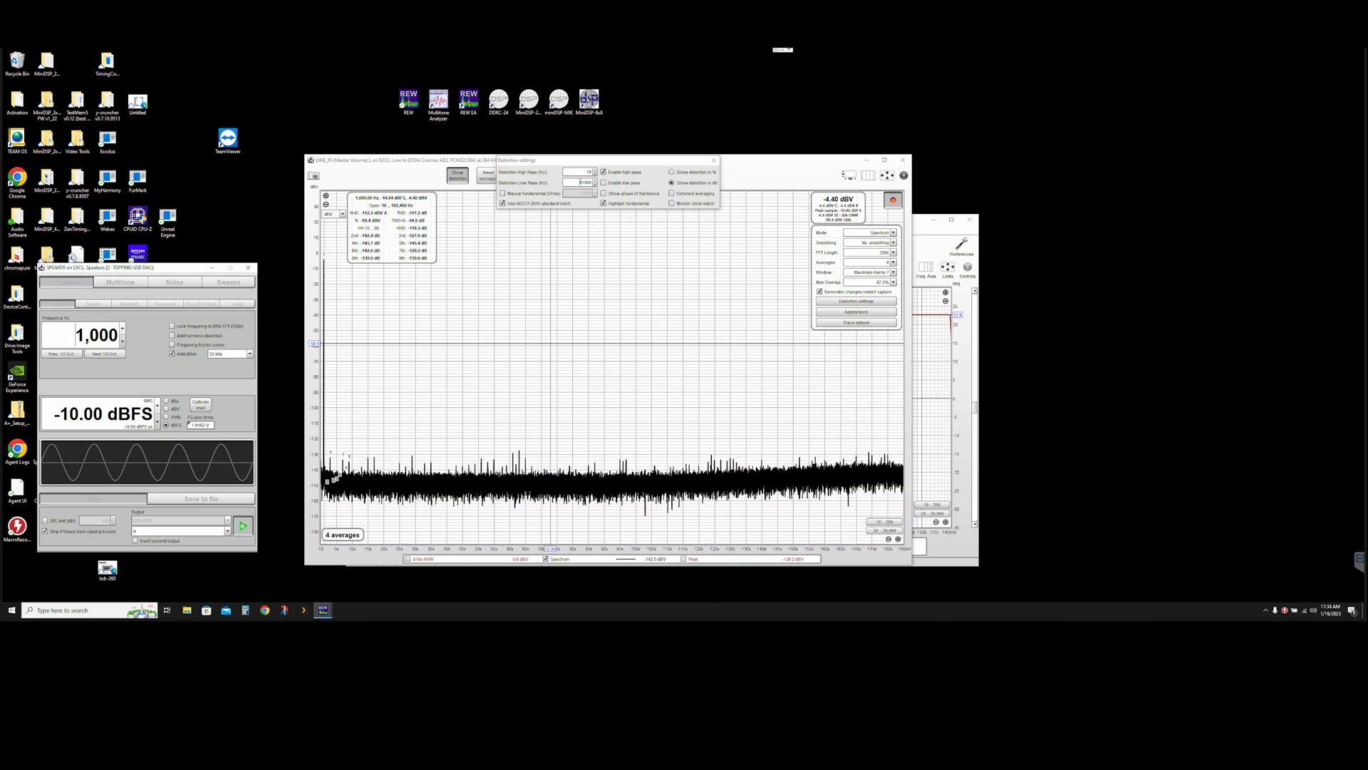
Set the distortion low pass to 9100 Hz and toggle it to compare the readings, leaving it enabled.
{"action": "double_click", "coordinate": [574, 182]}
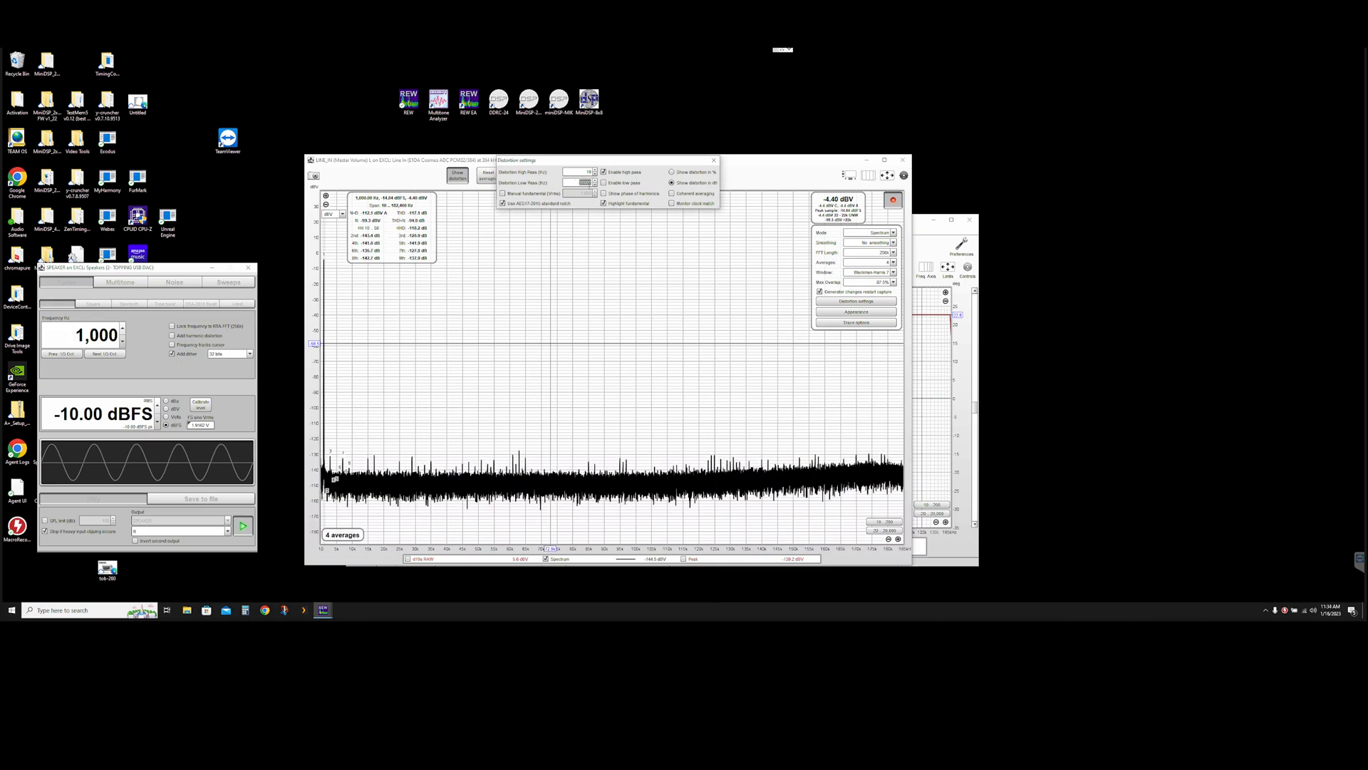
{"action": "key", "text": "BackSpace"}
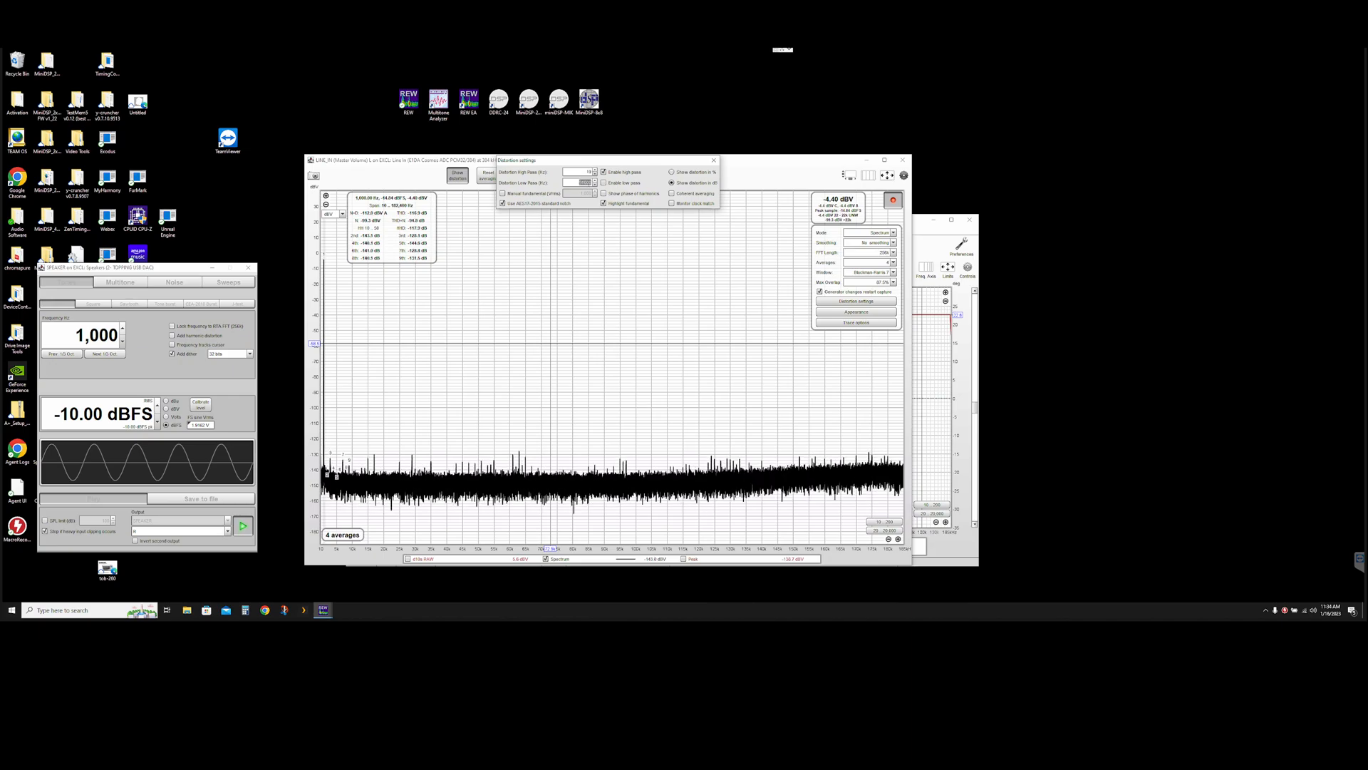
{"action": "type", "text": "9100"}
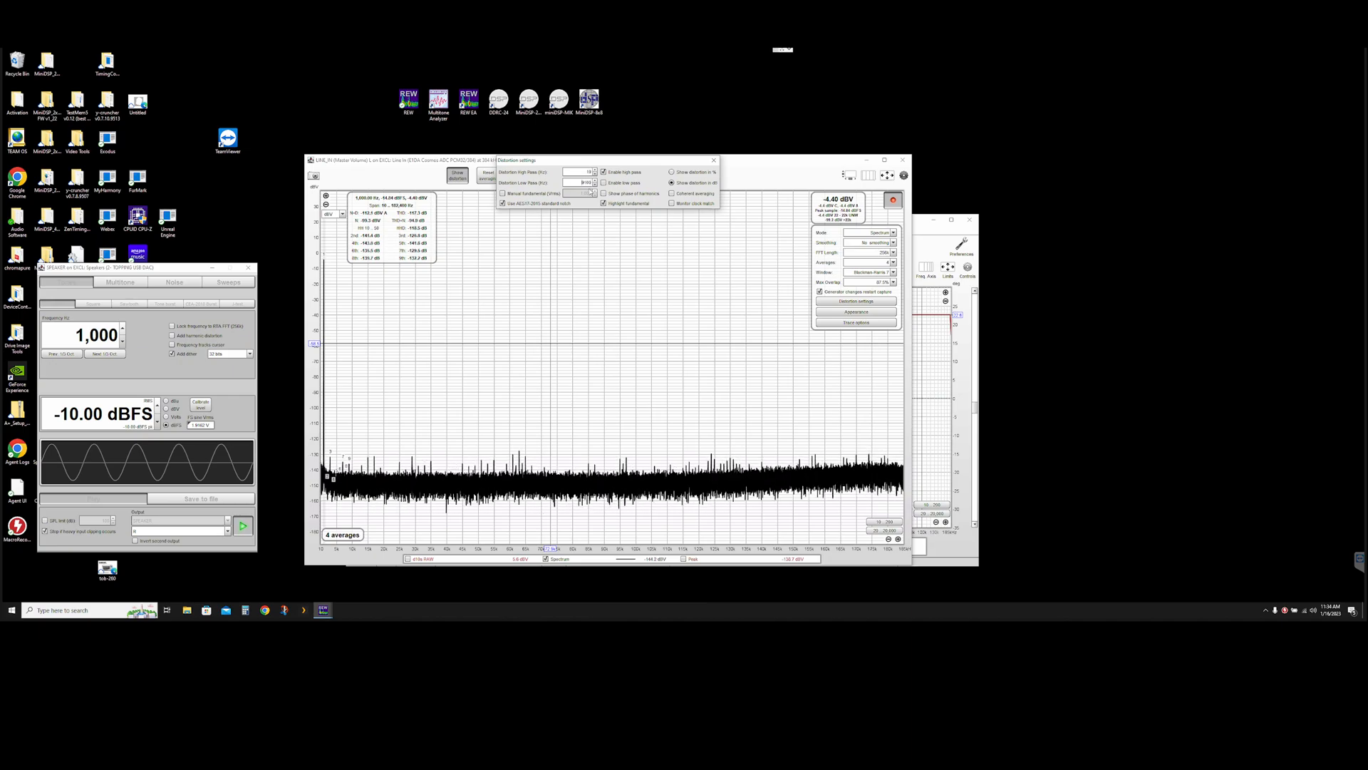
{"action": "left_click", "coordinate": [614, 183]}
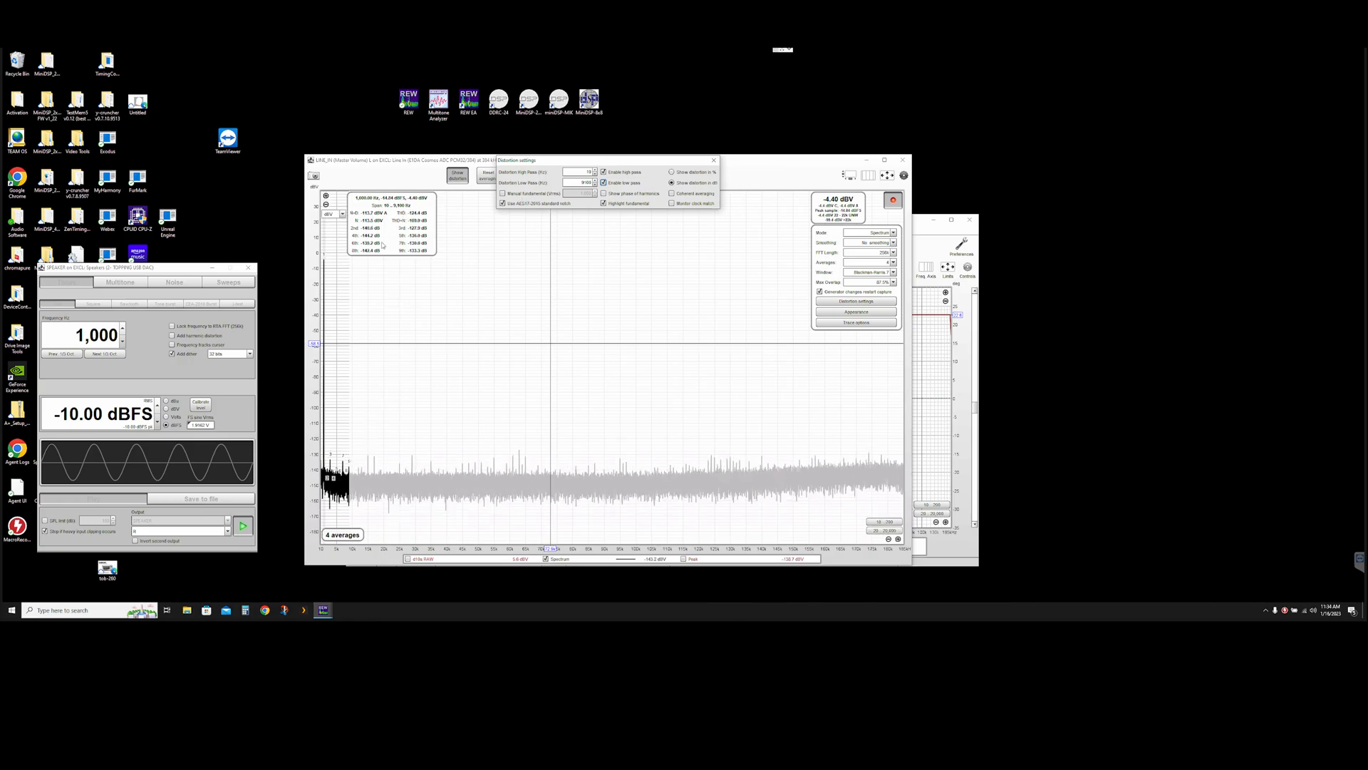
{"action": "left_click", "coordinate": [630, 187]}
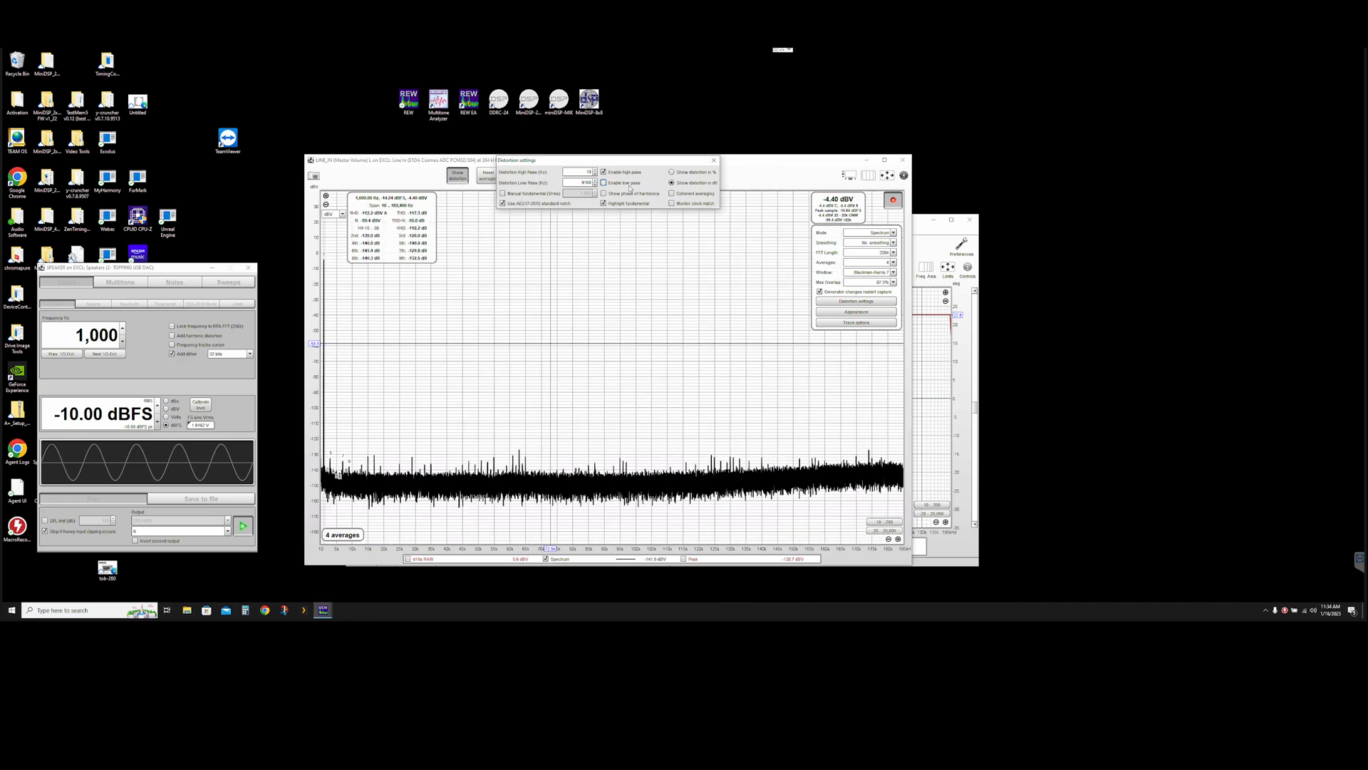
{"action": "left_click", "coordinate": [630, 188]}
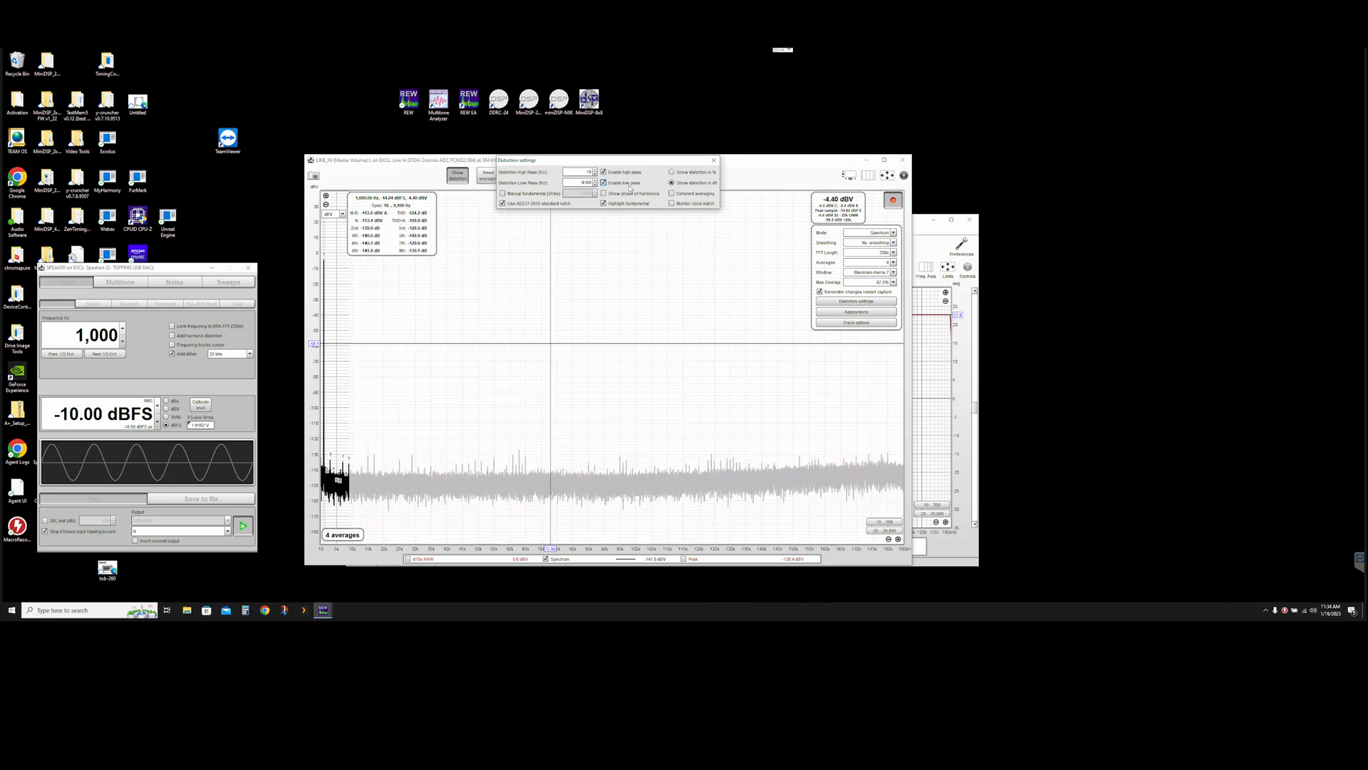
Switch the RTA graph to a logarithmic frequency axis and close the distortion settings.
{"action": "left_click", "coordinate": [869, 176]}
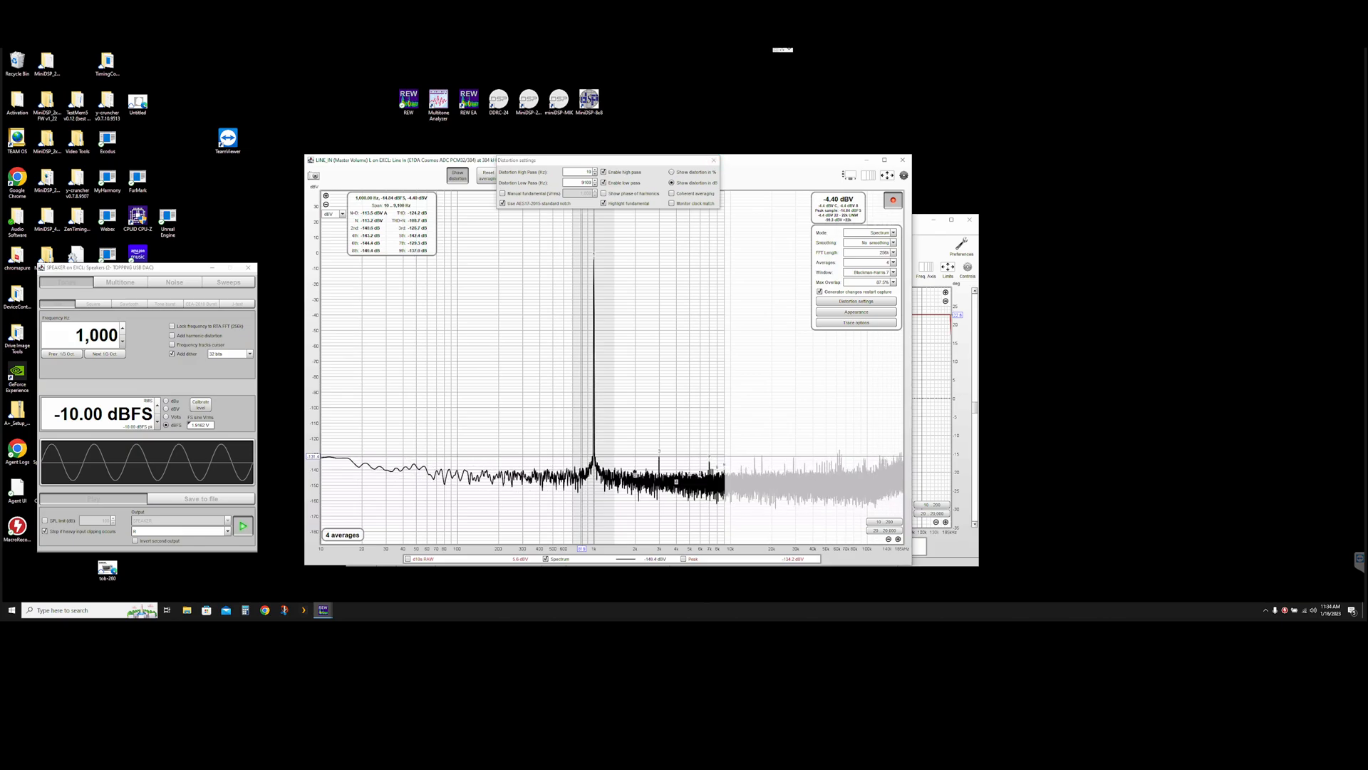
{"action": "double_click", "coordinate": [585, 182]}
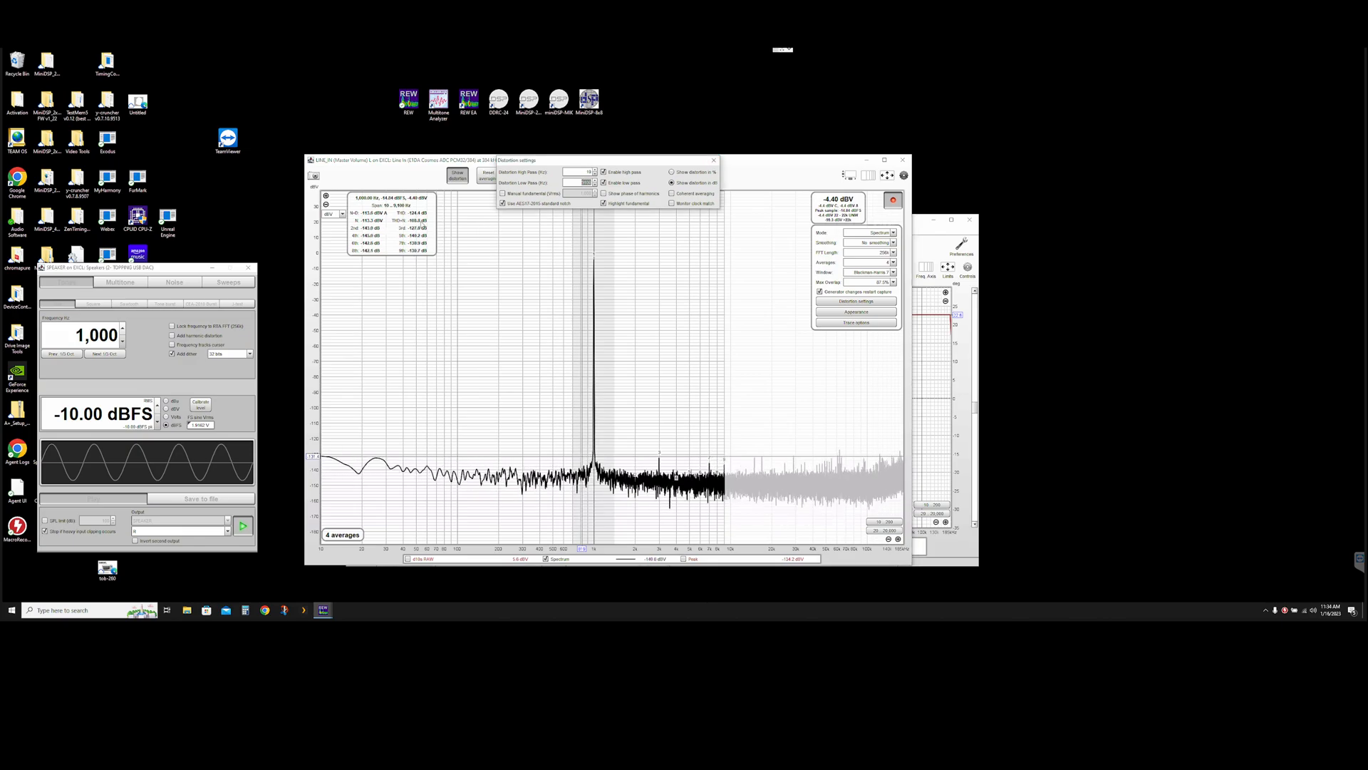
{"action": "left_click", "coordinate": [714, 160]}
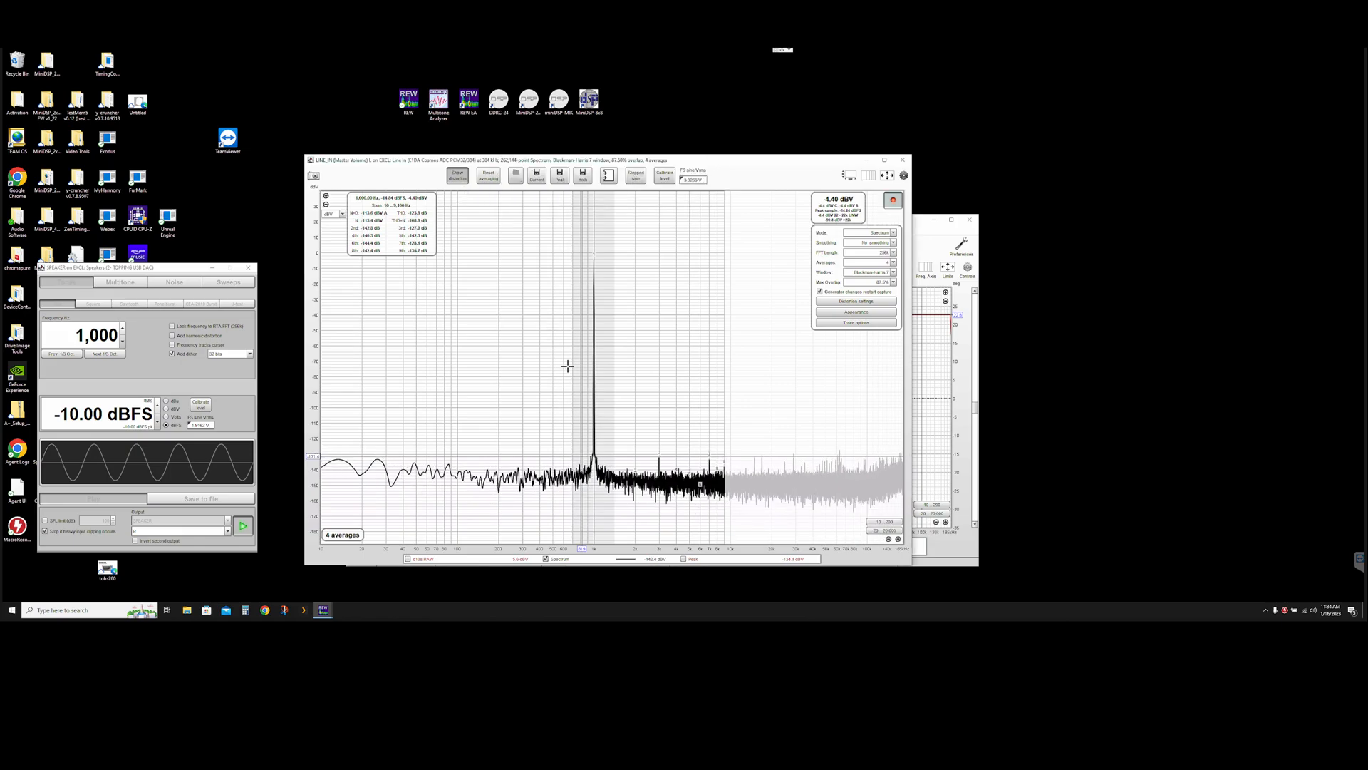
Capture the current RTA spectrum as a measurement and change the level unit of its graph in the main REW window.
{"action": "left_click", "coordinate": [541, 179]}
{"action": "left_click", "coordinate": [918, 410]}
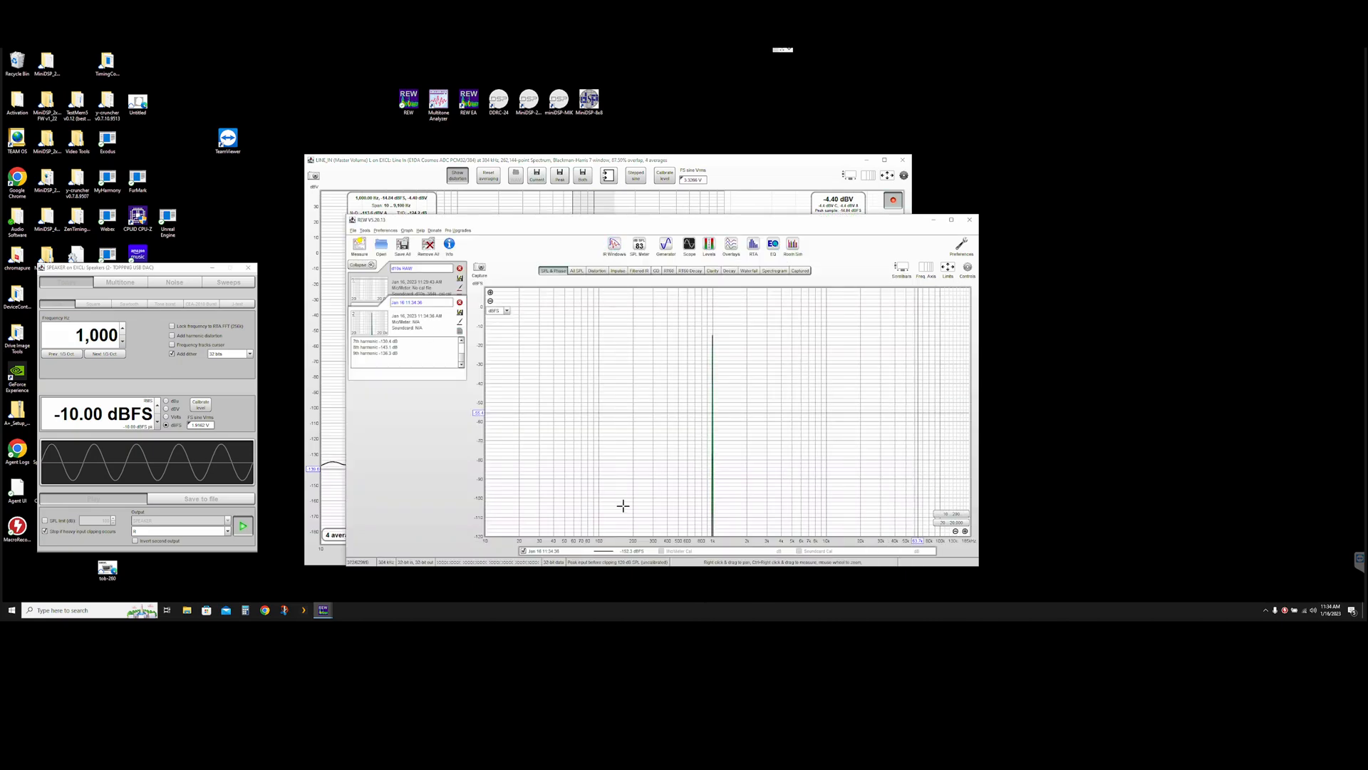
{"action": "left_click", "coordinate": [498, 311]}
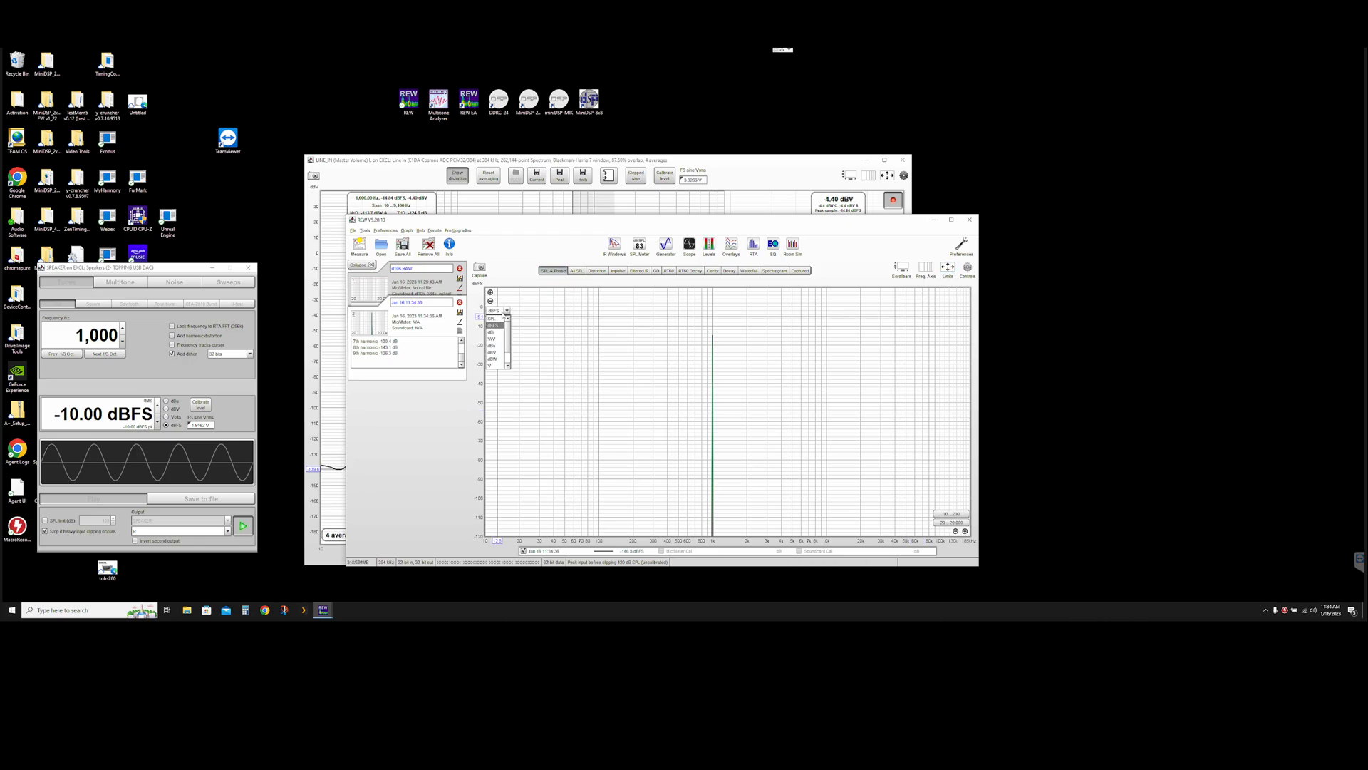
{"action": "scroll", "coordinate": [497, 353], "scroll_direction": "down", "scroll_amount": 1}
{"action": "scroll", "coordinate": [498, 351], "scroll_direction": "up", "scroll_amount": 1}
{"action": "left_click", "coordinate": [497, 346]}
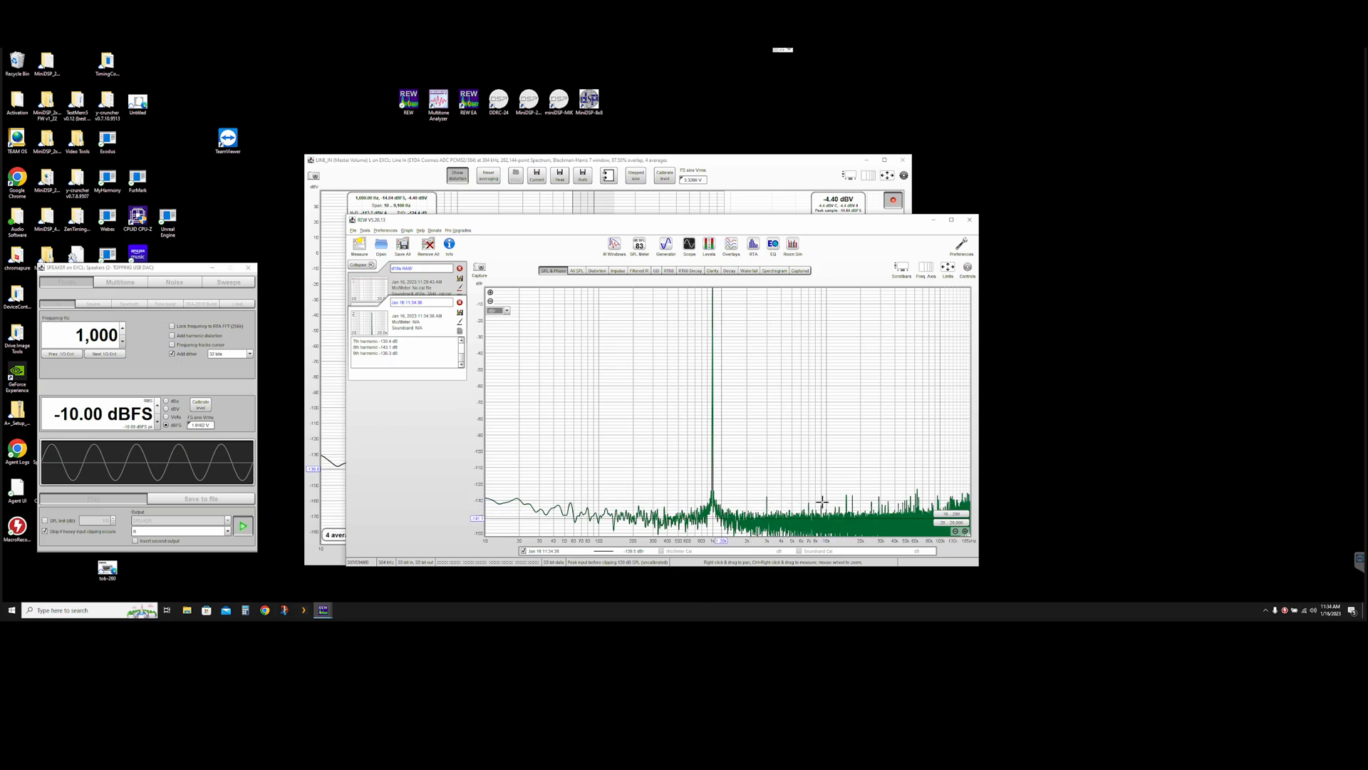
Bring the RTA window to the front and briefly show the Peak trace, hiding it again.
{"action": "left_click", "coordinate": [578, 160]}
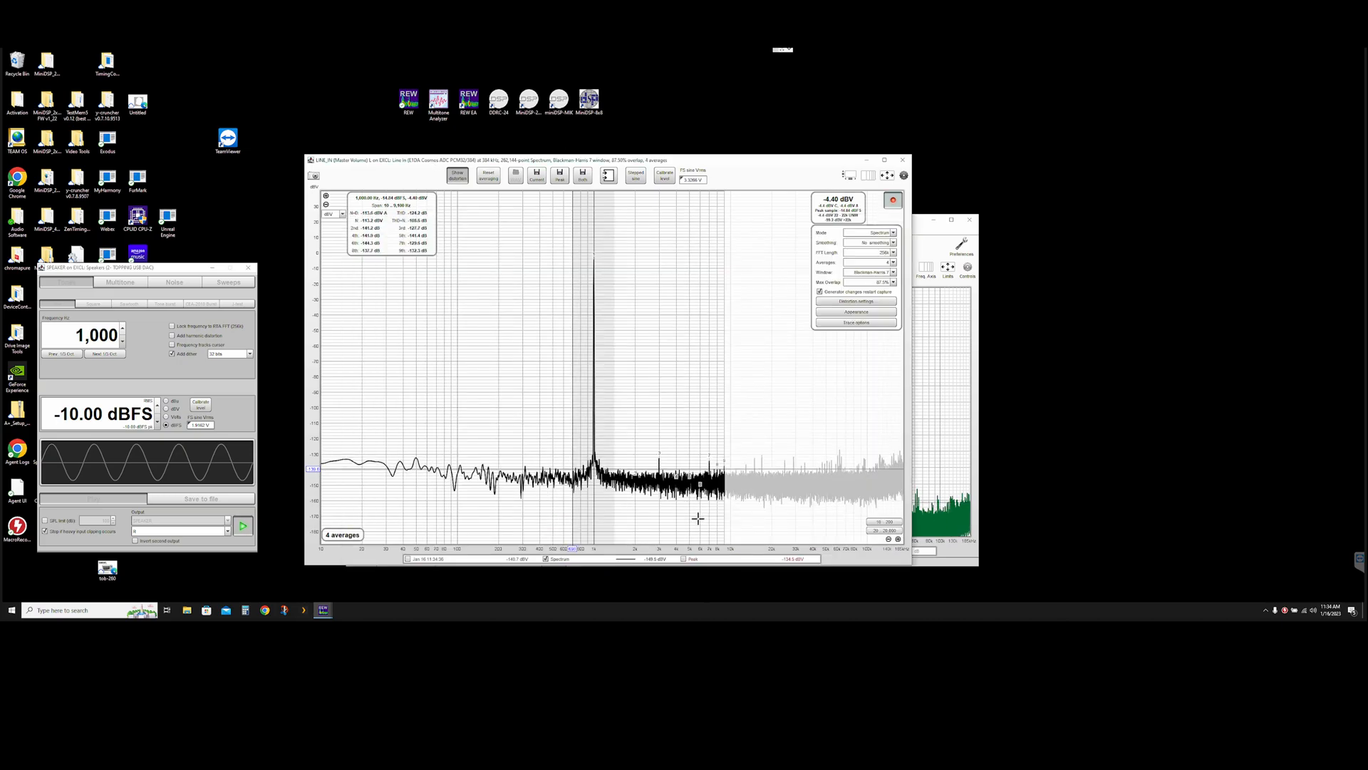
{"action": "left_click", "coordinate": [684, 560]}
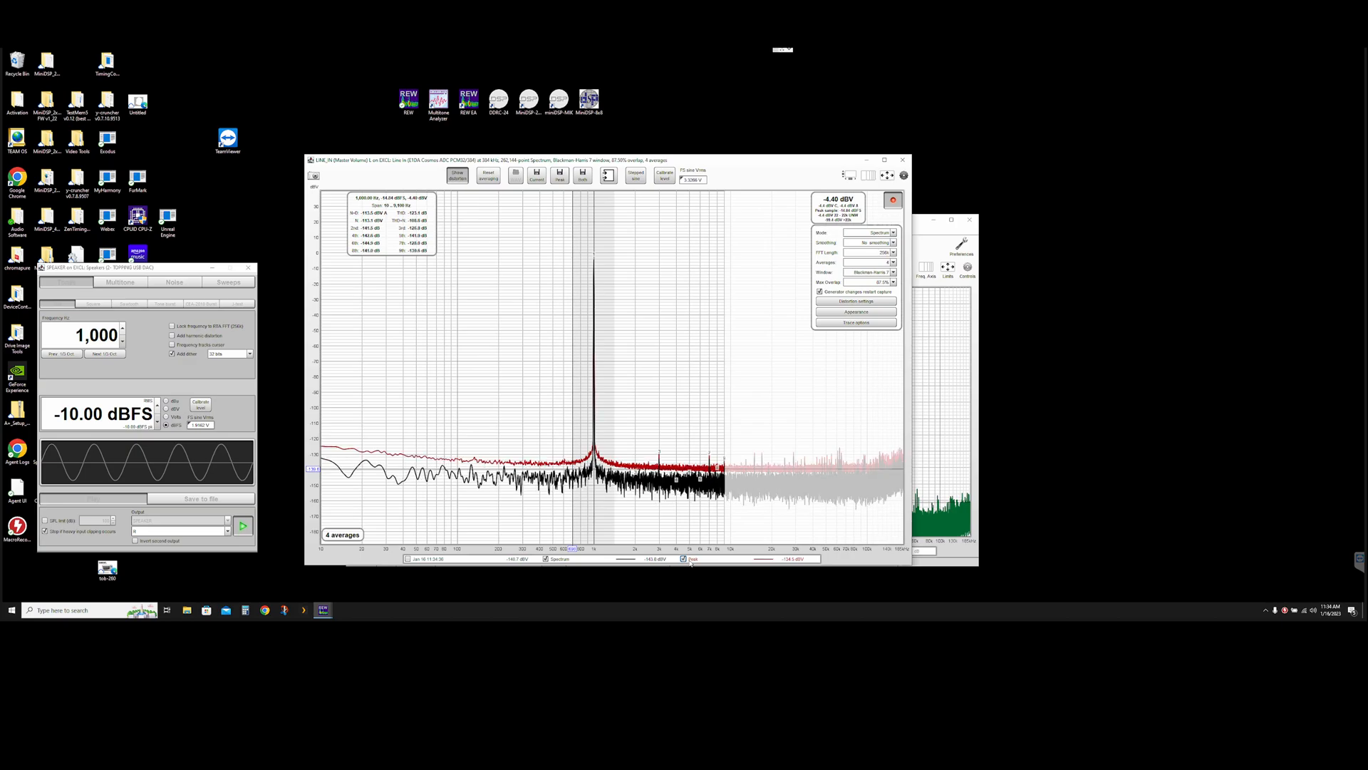
{"action": "left_click", "coordinate": [684, 559]}
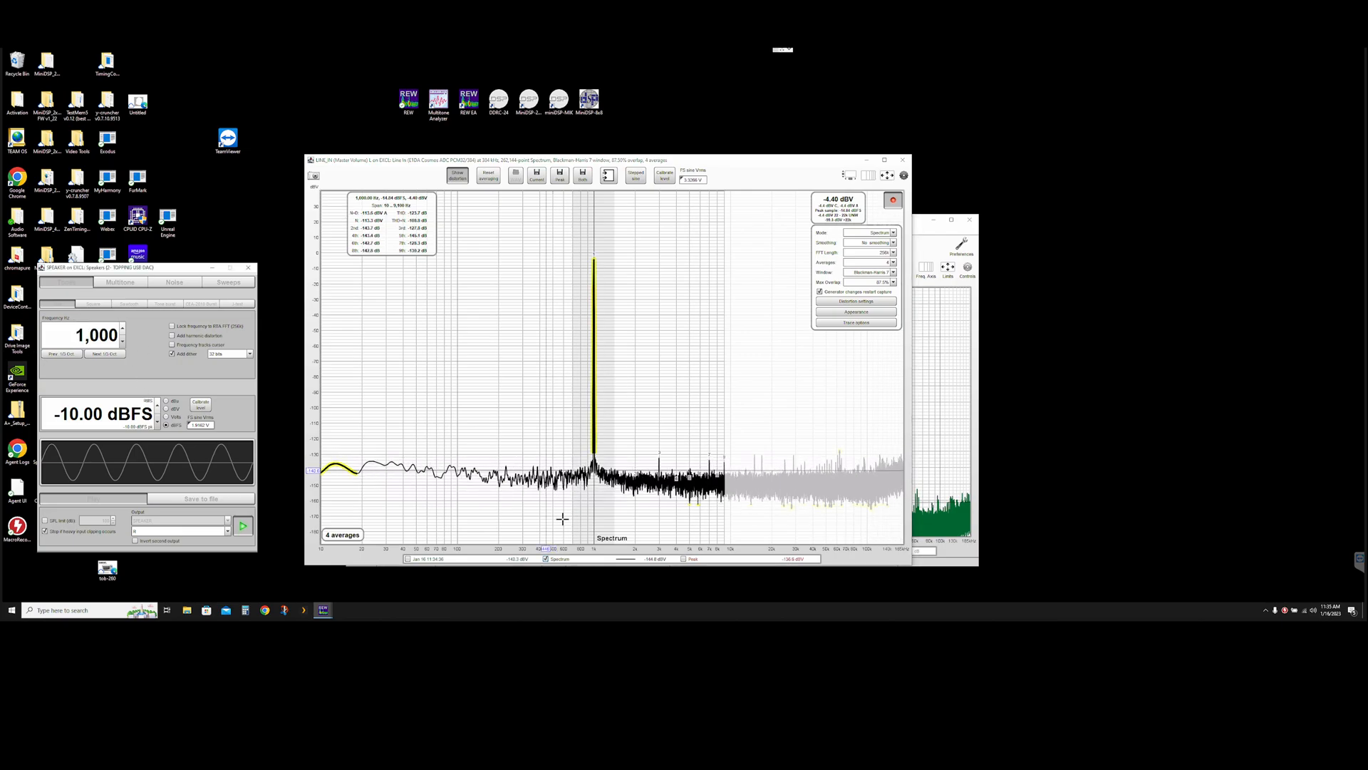
Disable the low pass in the RTA's distortion settings and close the dialog.
{"action": "left_click", "coordinate": [856, 300]}
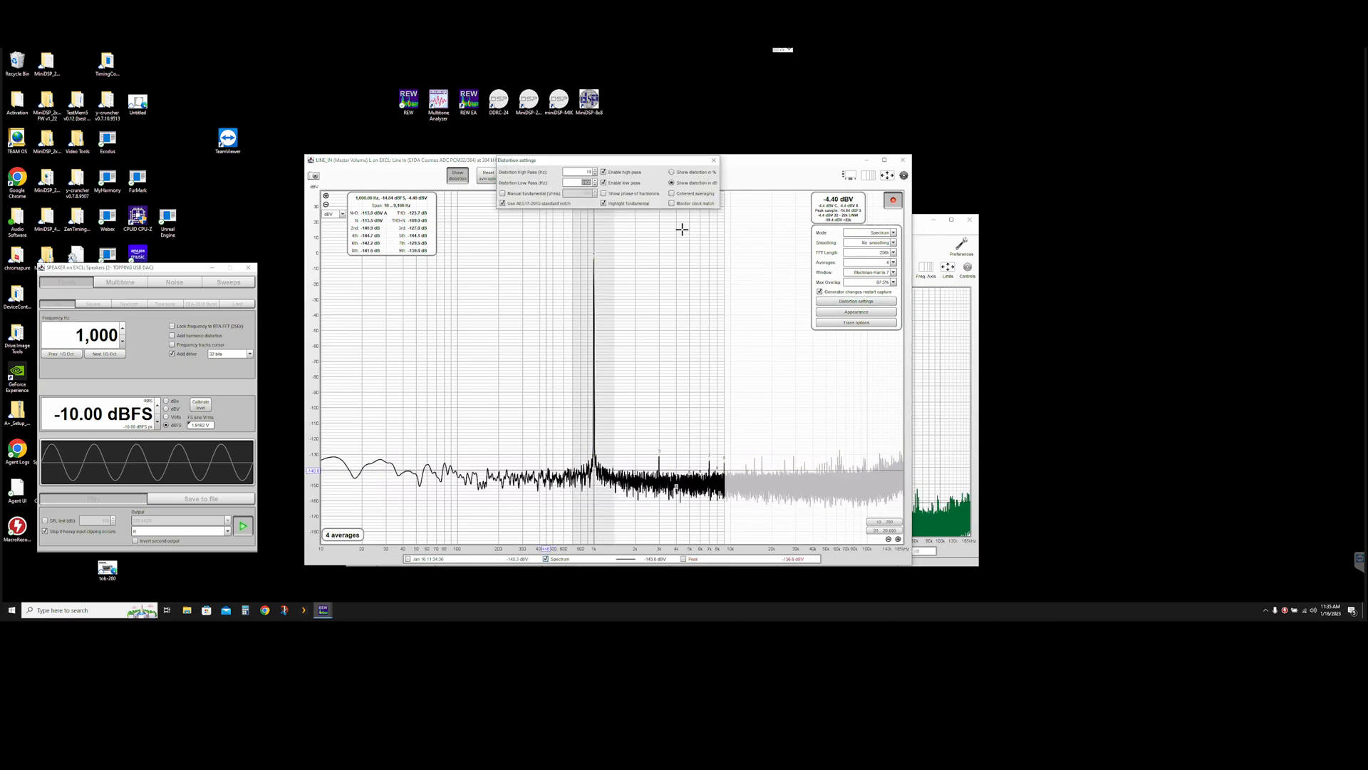
{"action": "left_click", "coordinate": [603, 182]}
{"action": "left_click", "coordinate": [713, 160]}
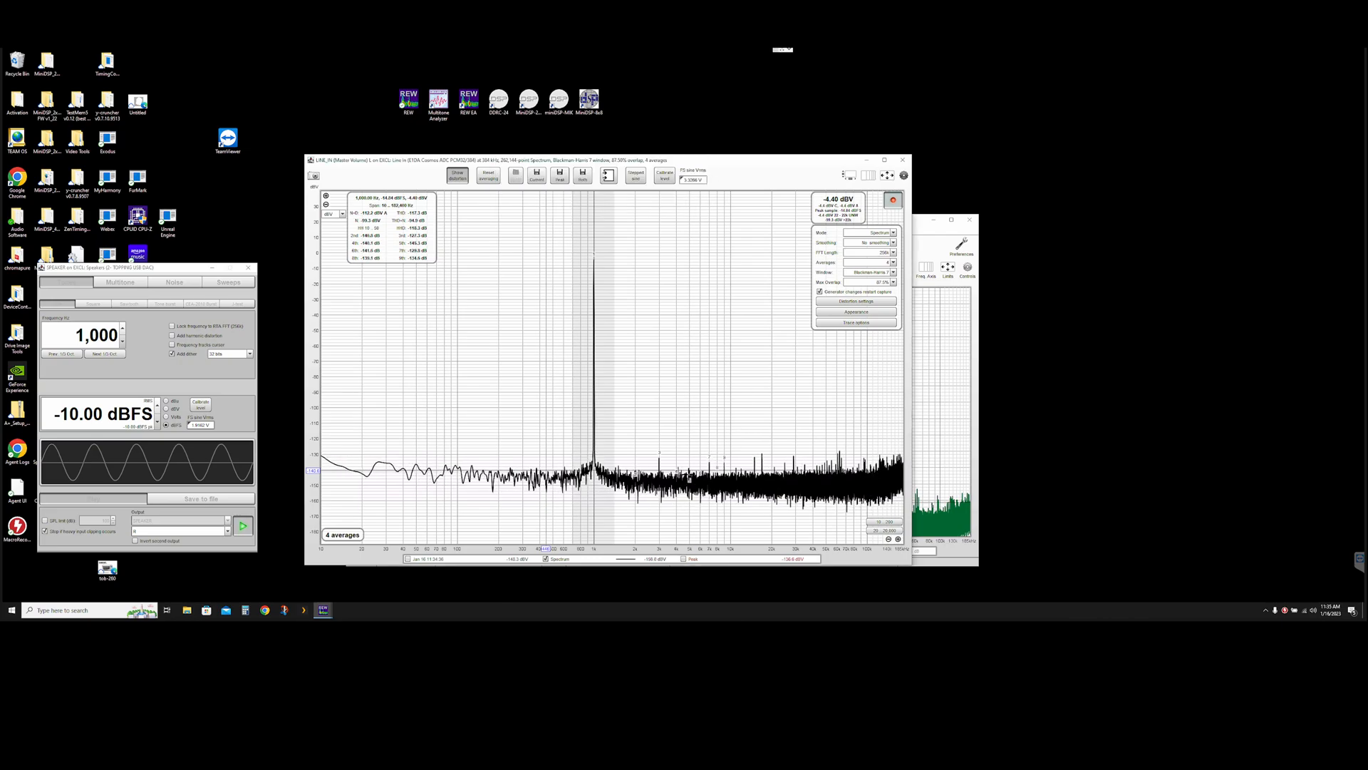
Set the generator level to -6.20 dBFS and check it in volts before returning the unit to dBFS.
{"action": "left_click_drag", "start_coordinate": [100, 416], "coordinate": [59, 415]}
{"action": "type", "text": "6.2"}
{"action": "key", "text": "Return"}
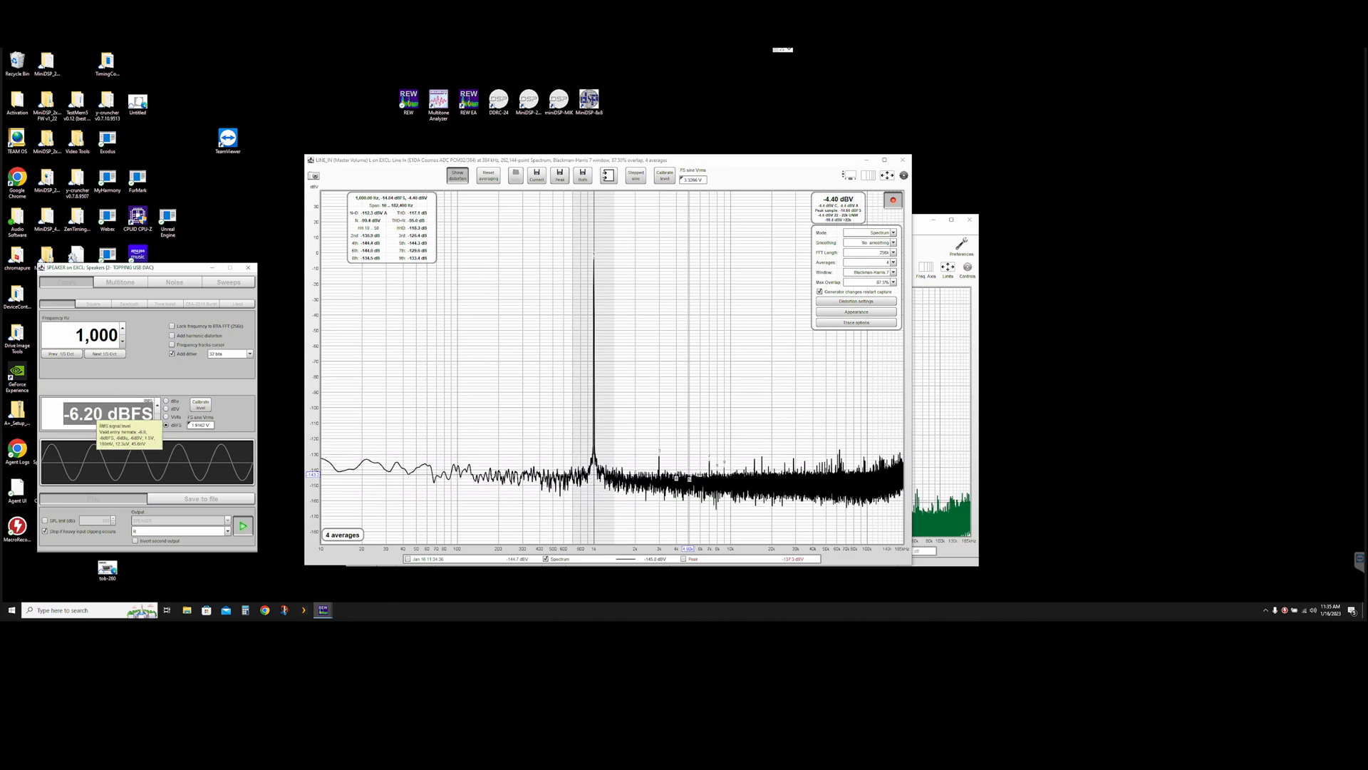
{"action": "left_click", "coordinate": [166, 417]}
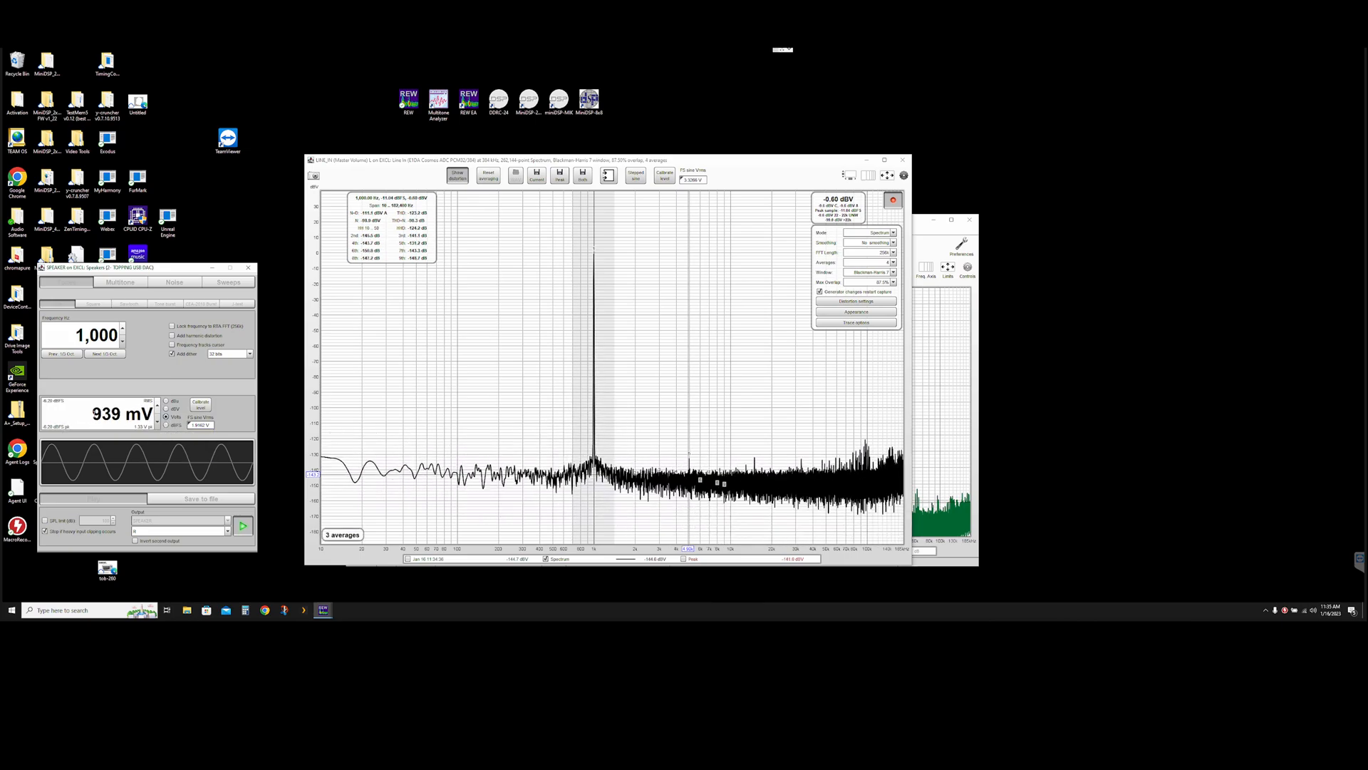
{"action": "left_click", "coordinate": [166, 425]}
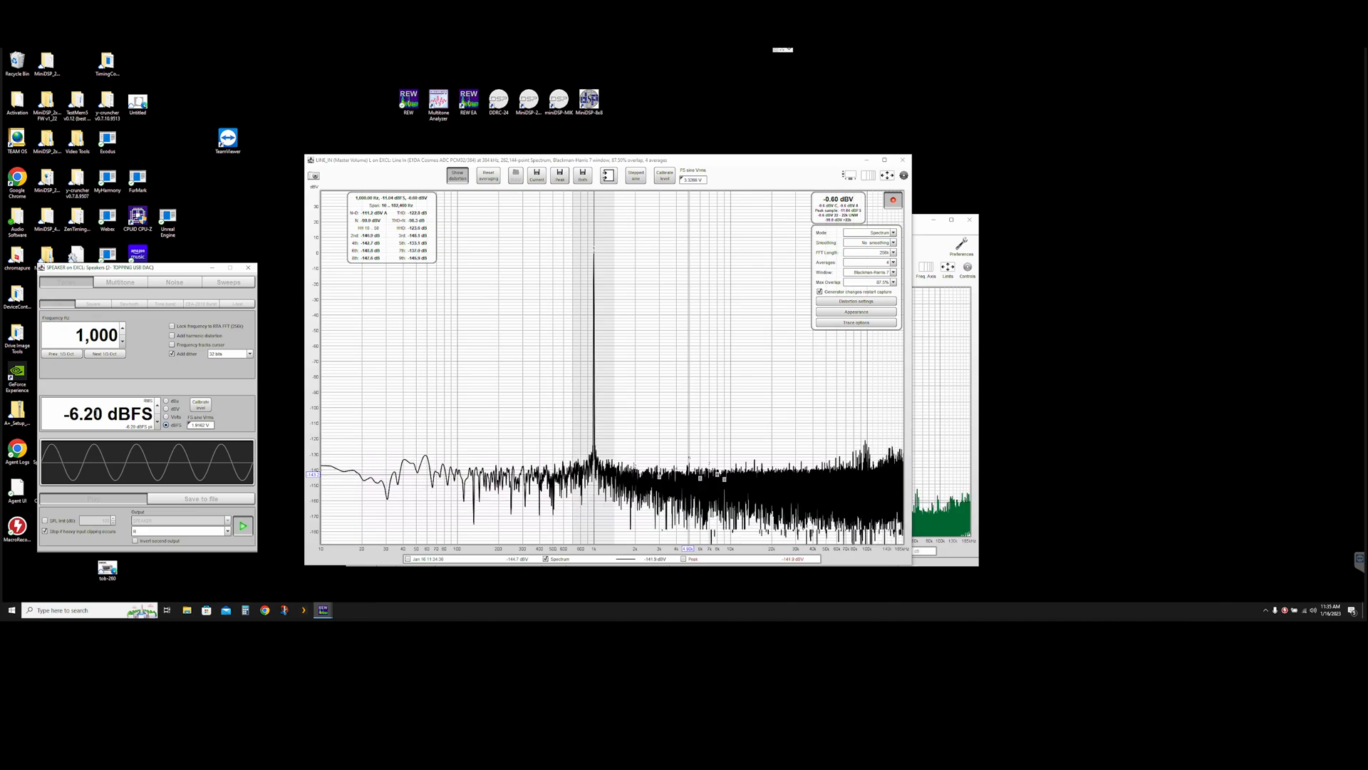
Set the generator's tone frequency to 10,000 Hz.
{"action": "left_click_drag", "start_coordinate": [77, 335], "coordinate": [96, 335]}
{"action": "left_click", "coordinate": [95, 335]}
{"action": "type", "text": "0"}
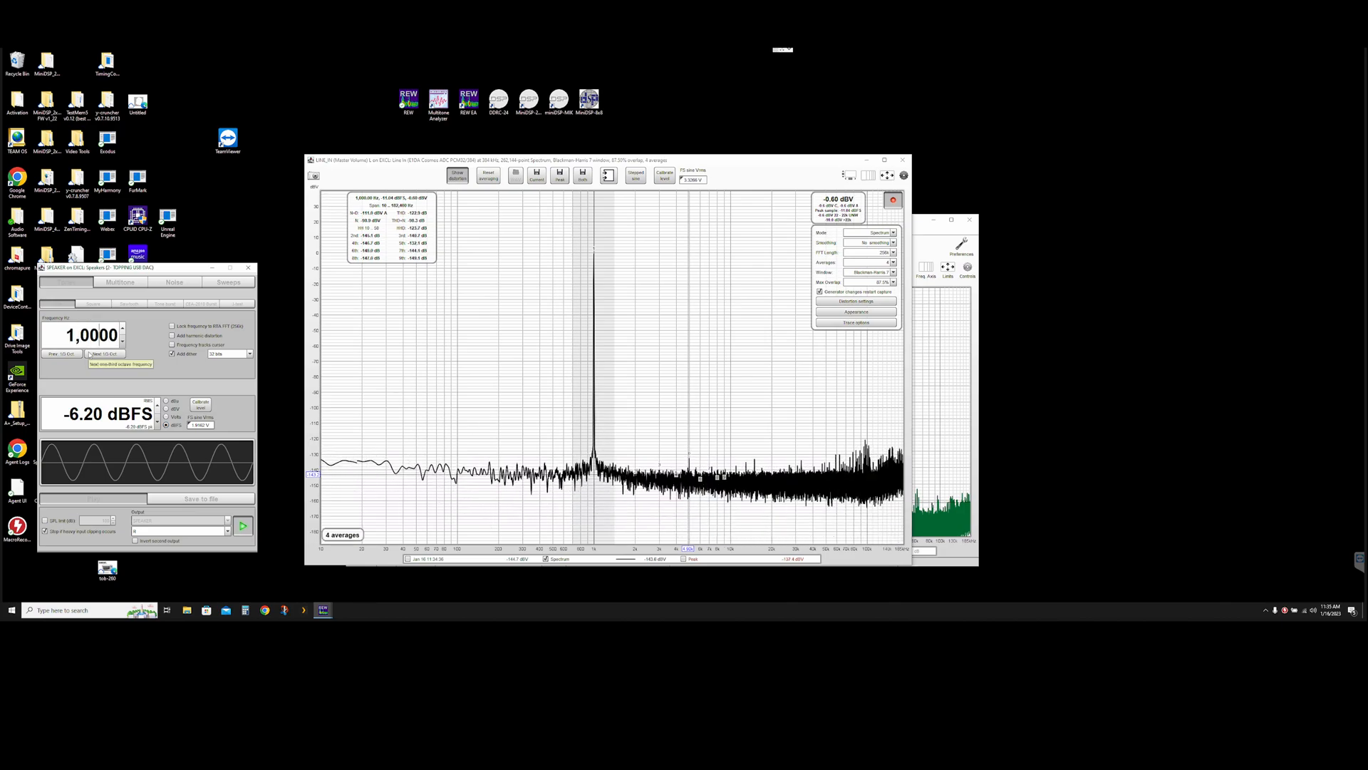
{"action": "key", "text": "Return"}
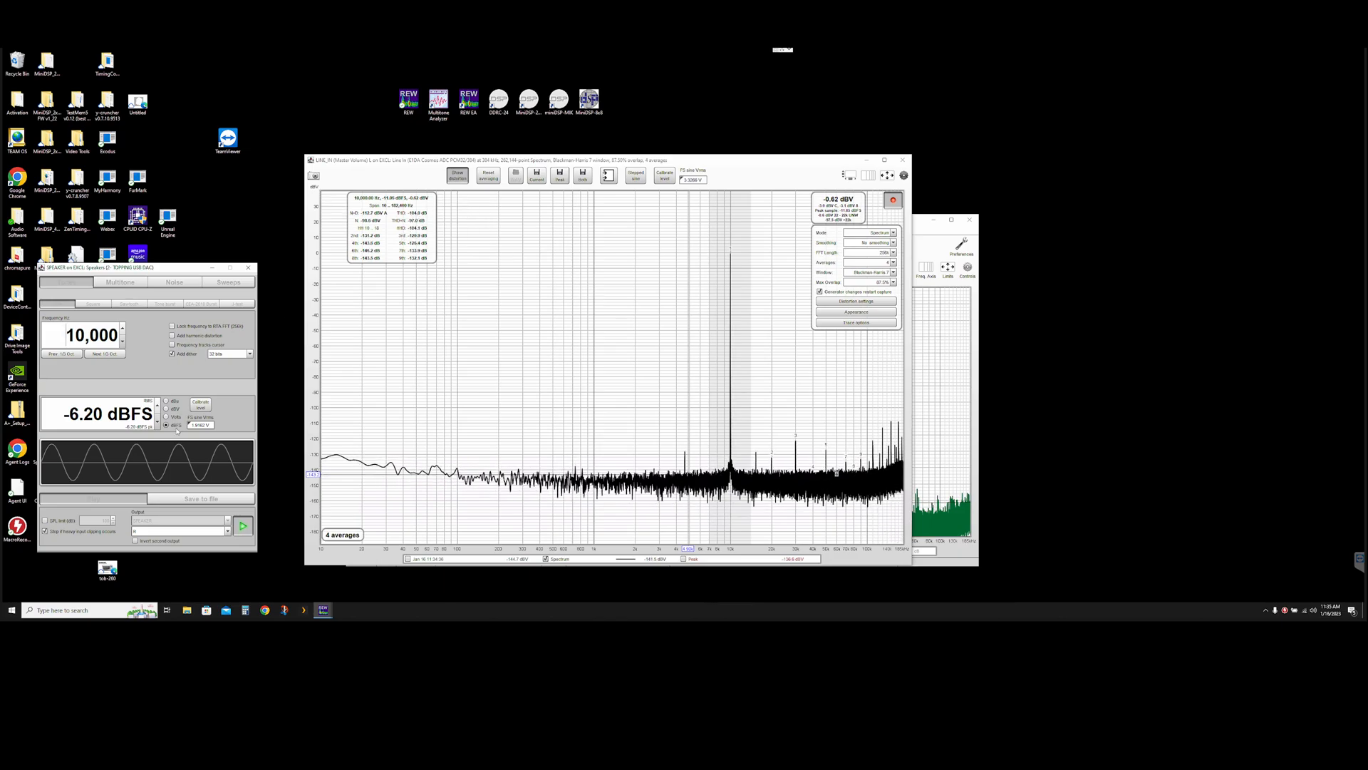
Adjust the generator level in 0.10 dB steps up to -5.90 dBFS and back to -6.00 dBFS, comparing the distortion.
{"action": "left_click", "coordinate": [97, 419]}
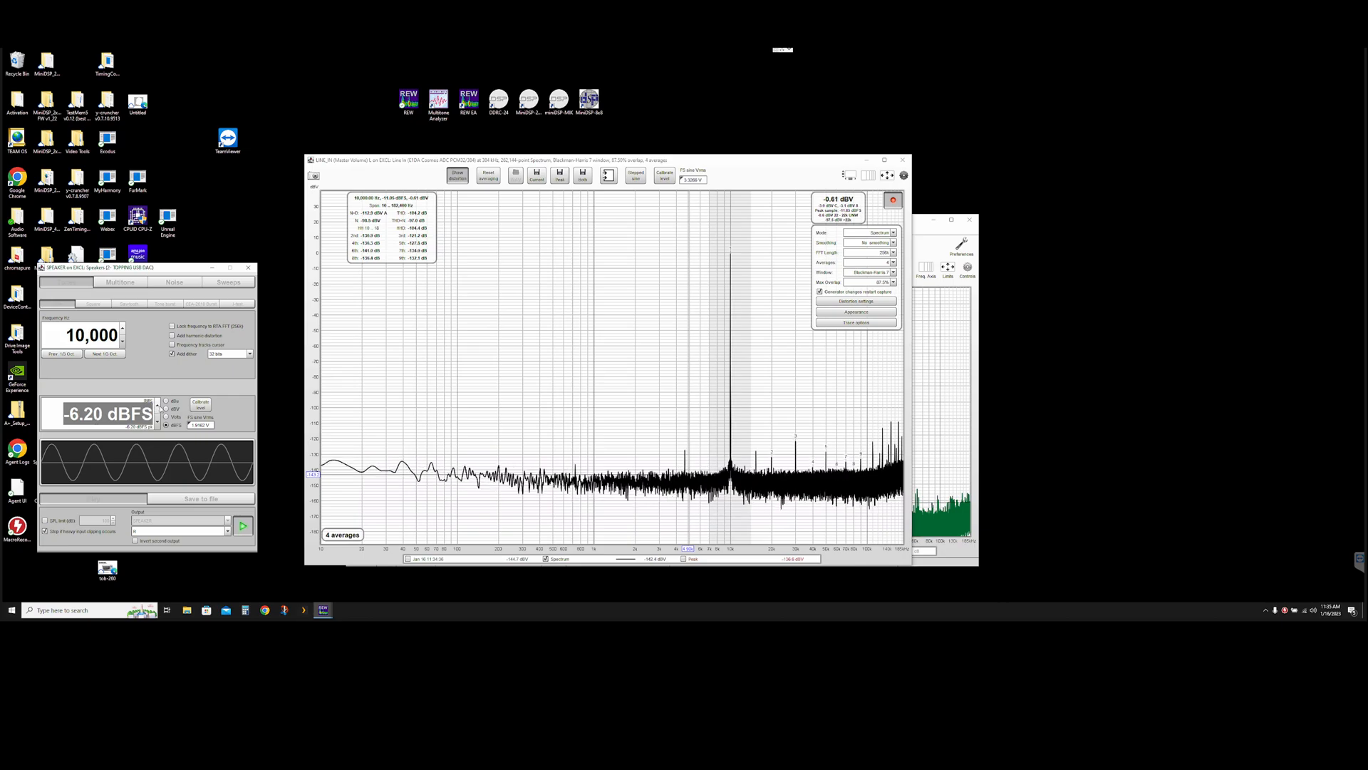
{"action": "left_click", "coordinate": [158, 407]}
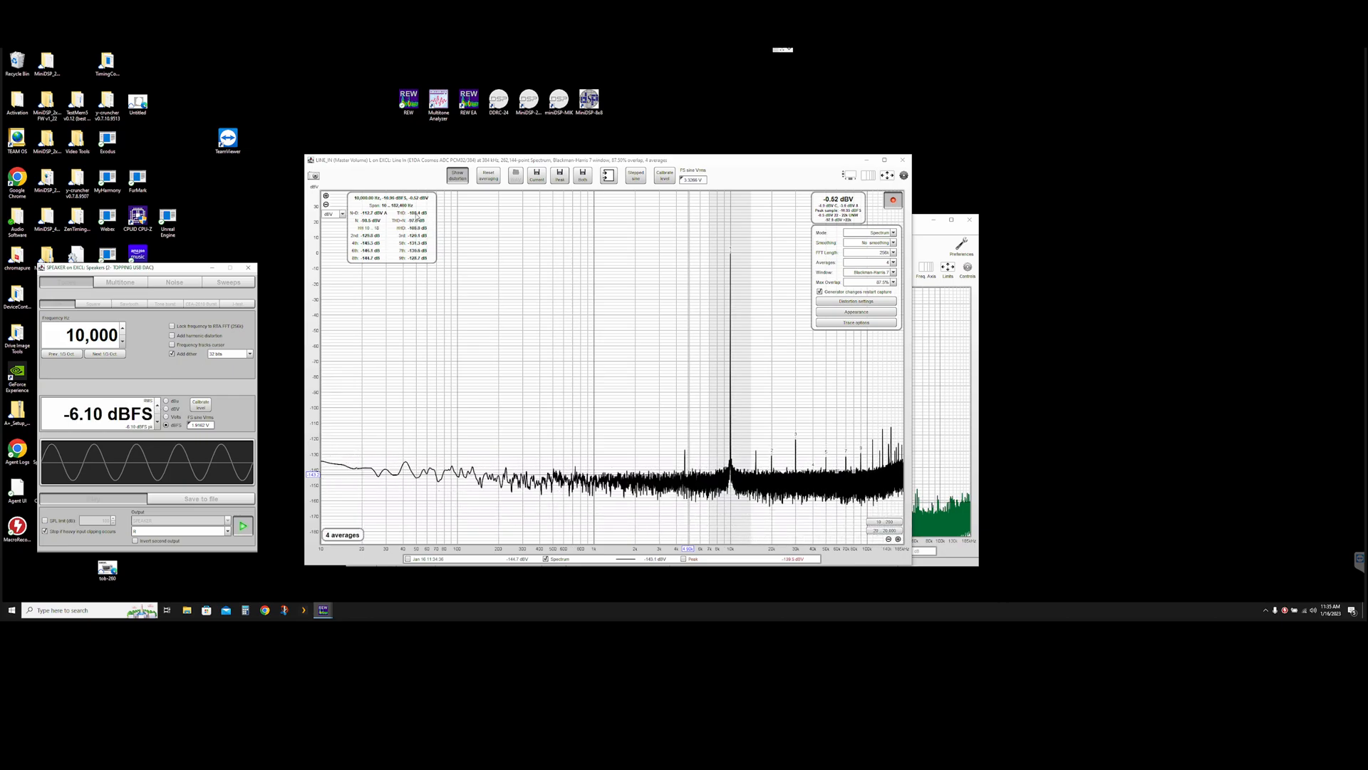
{"action": "left_click", "coordinate": [158, 406]}
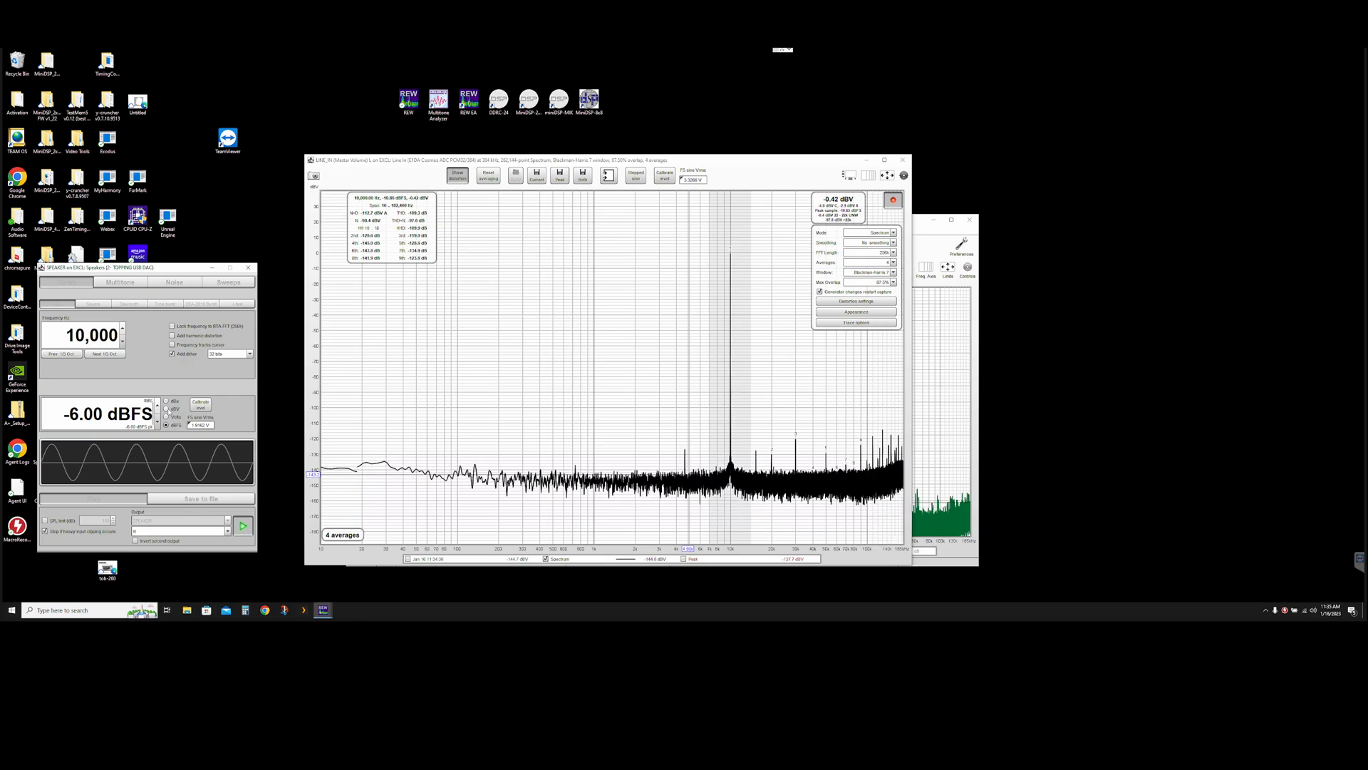
{"action": "left_click", "coordinate": [158, 405]}
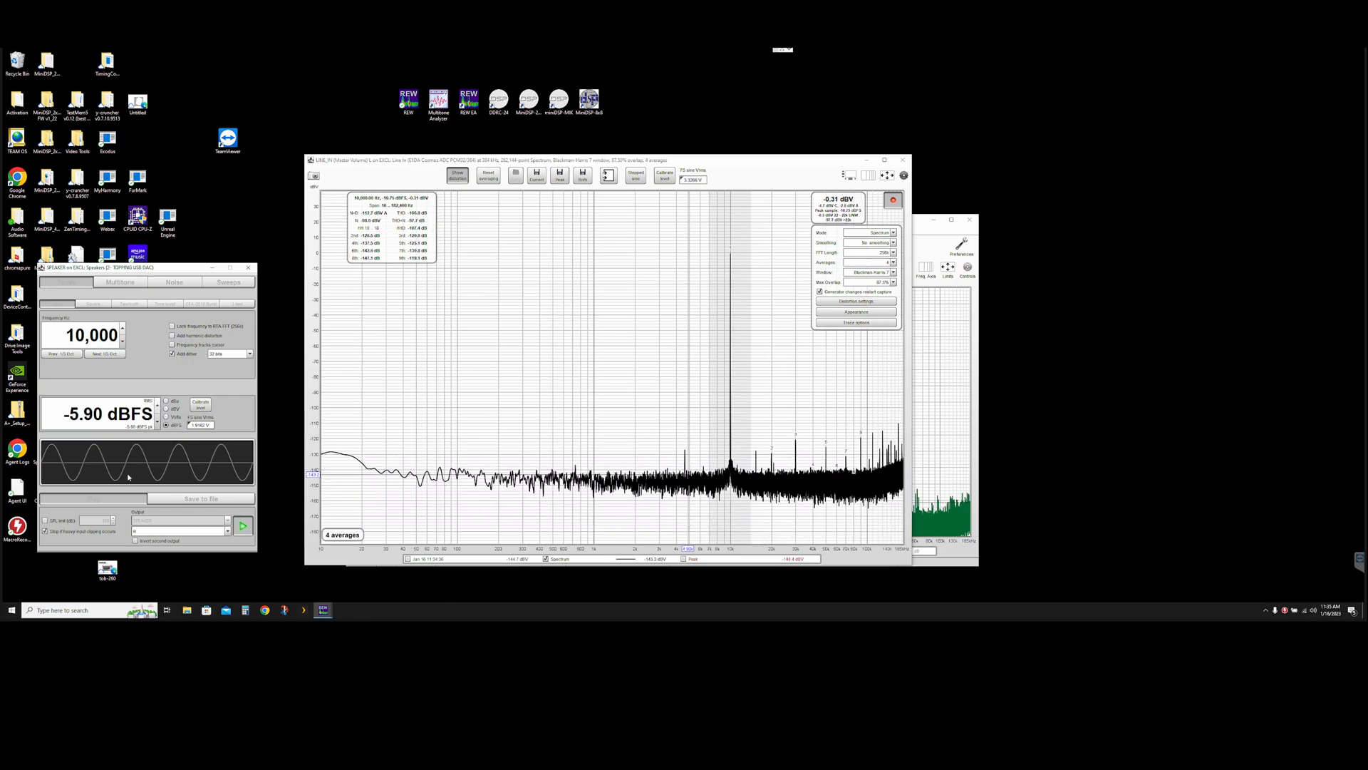
{"action": "left_click", "coordinate": [158, 424]}
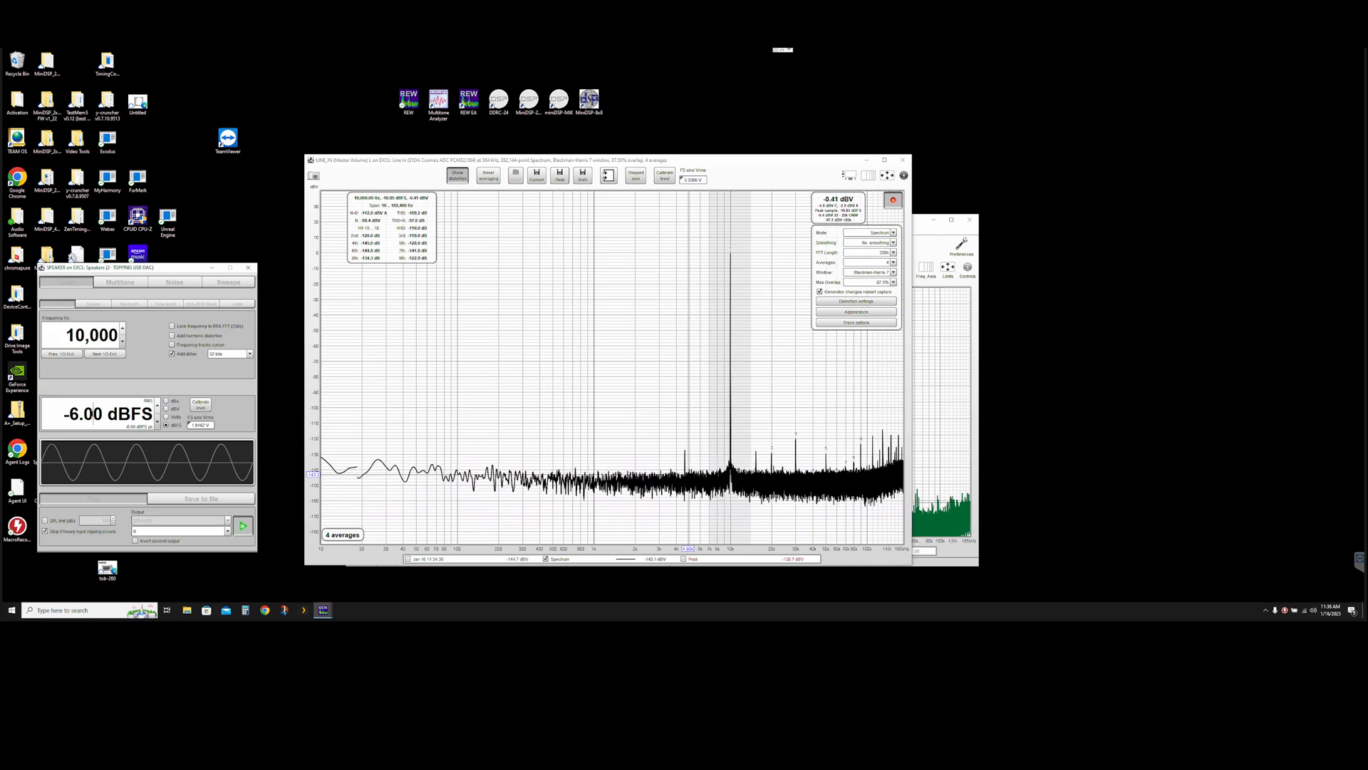
Compare the generator level in volts and dBFS while fine-tuning it between -6.00 and -6.20 dBFS, finishing with volts selected.
{"action": "left_click", "coordinate": [165, 417]}
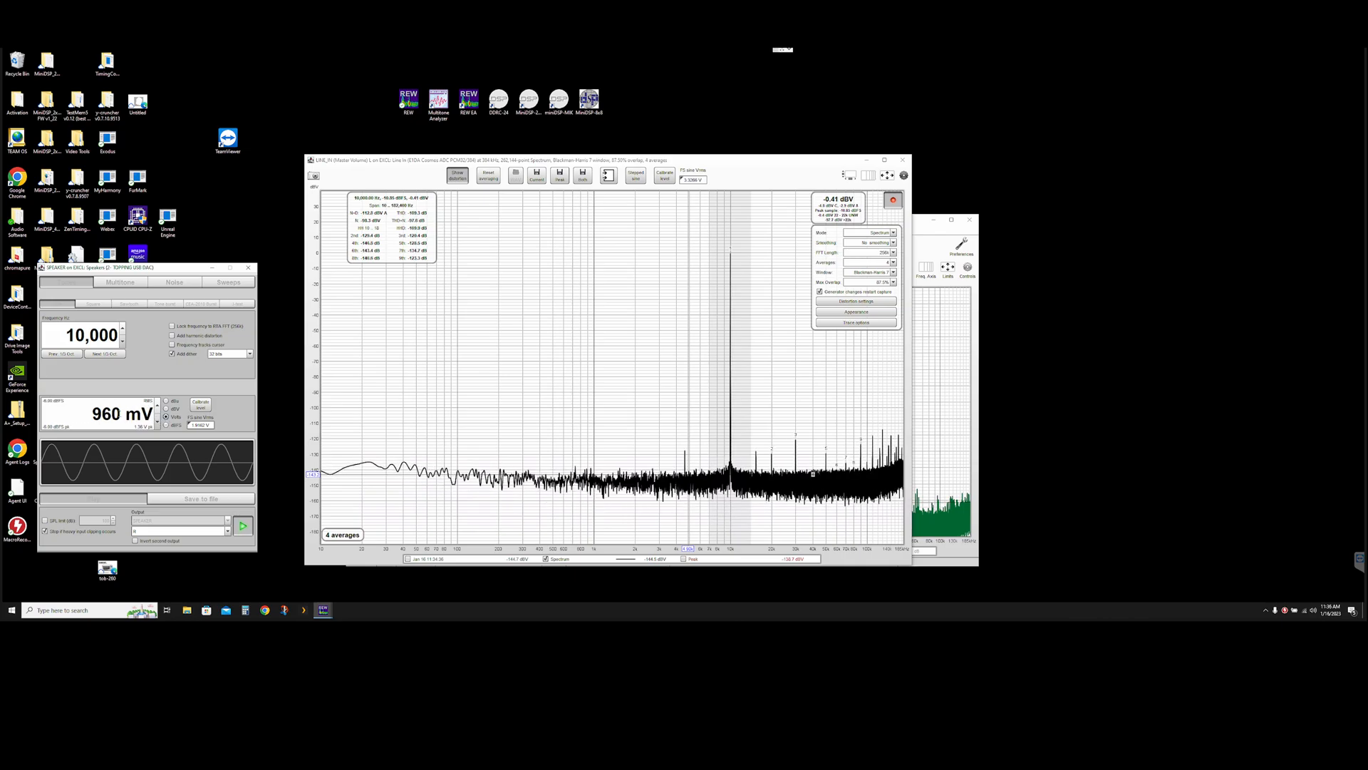
{"action": "left_click", "coordinate": [157, 423]}
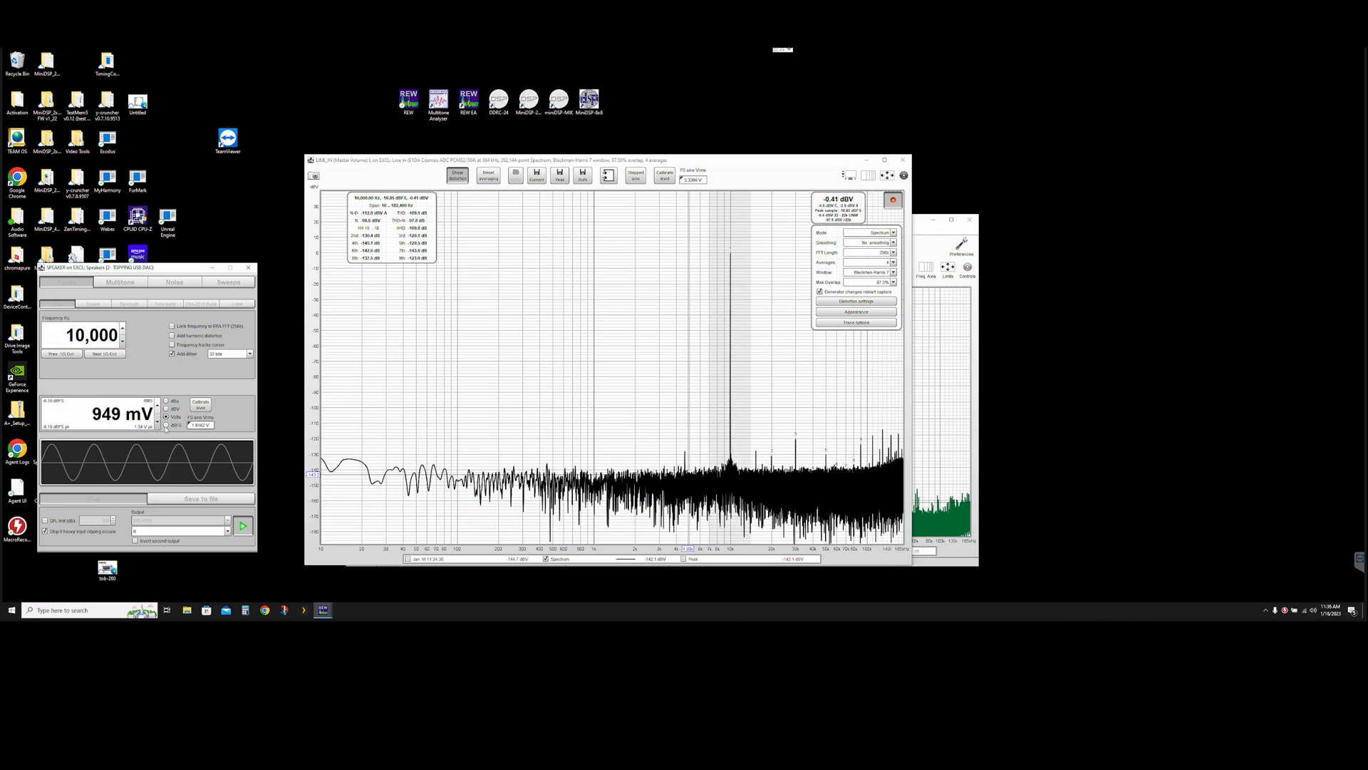
{"action": "left_click", "coordinate": [166, 426]}
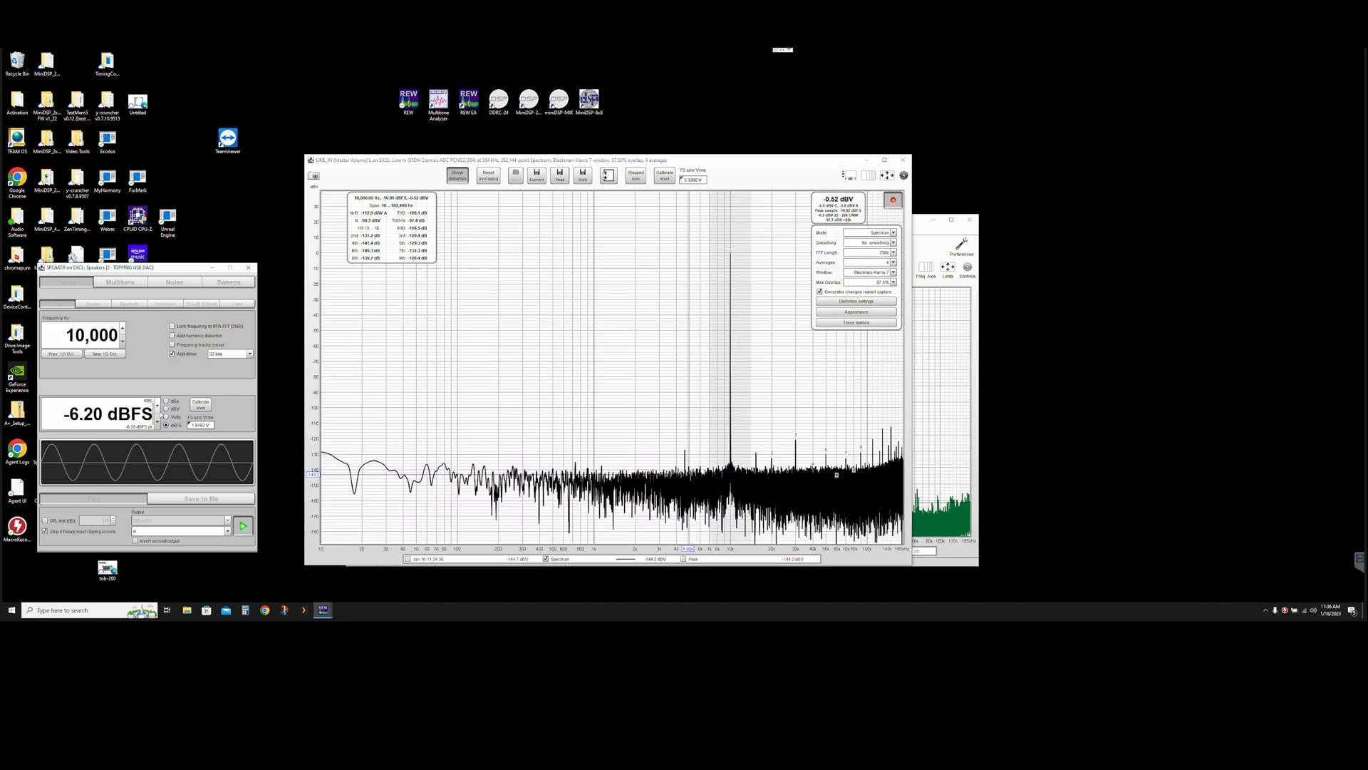
{"action": "left_click", "coordinate": [167, 417]}
{"action": "left_click", "coordinate": [166, 424]}
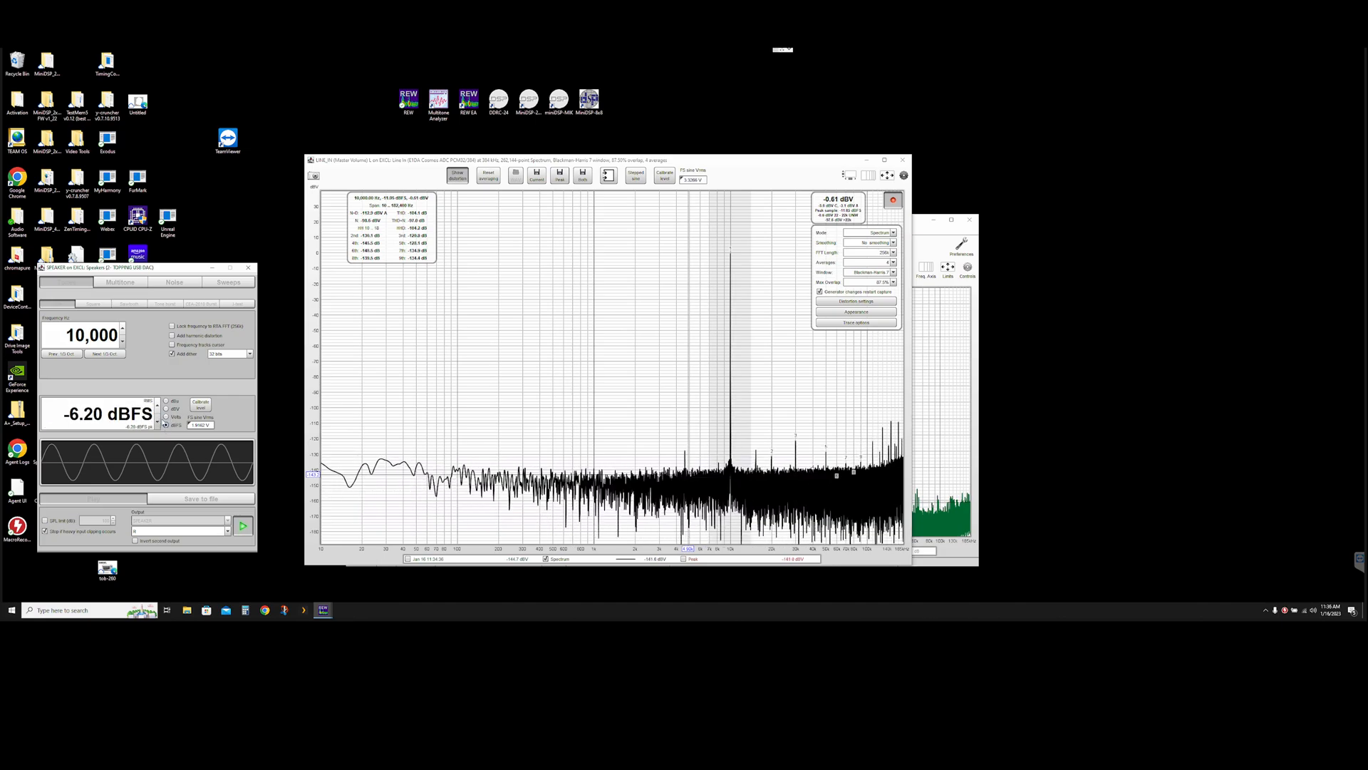
{"action": "left_click", "coordinate": [167, 416]}
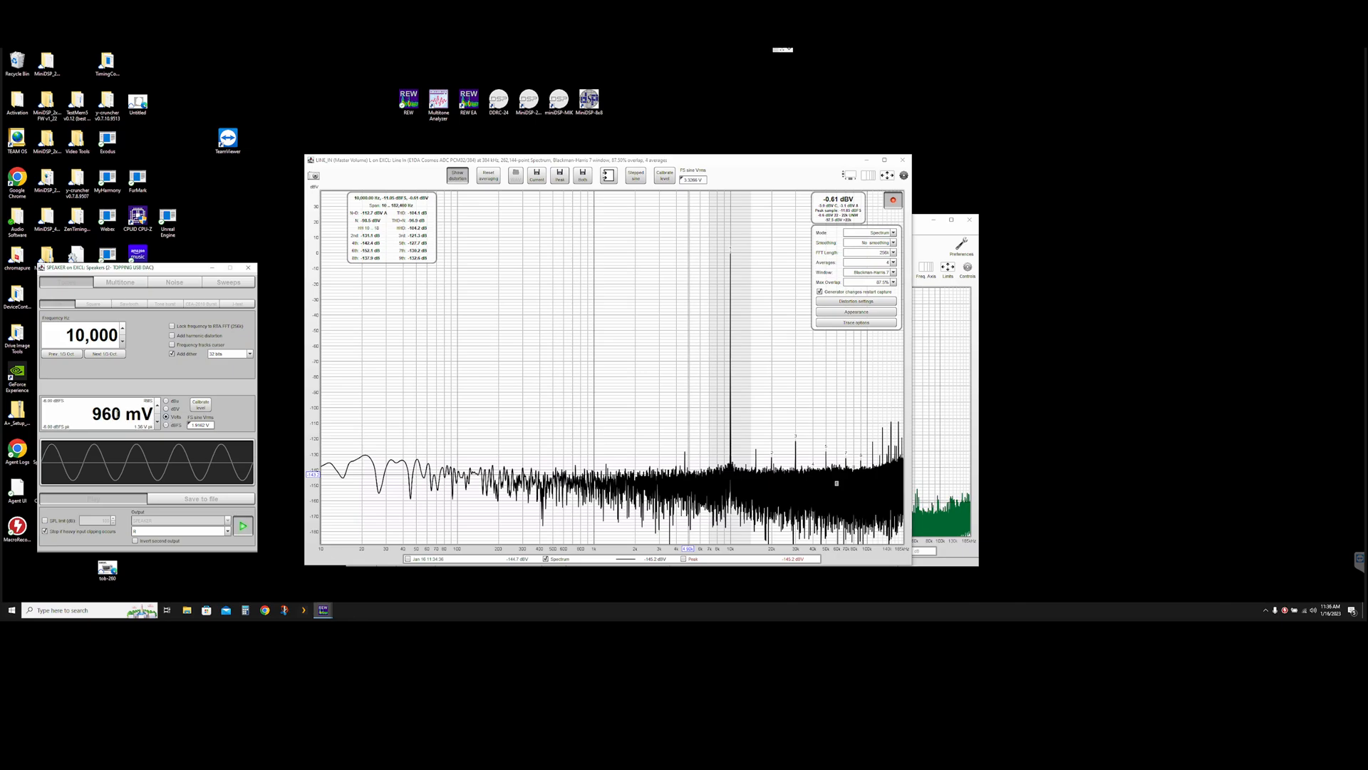
Set the generator's tone frequency to 20,000 Hz.
{"action": "left_click", "coordinate": [118, 413]}
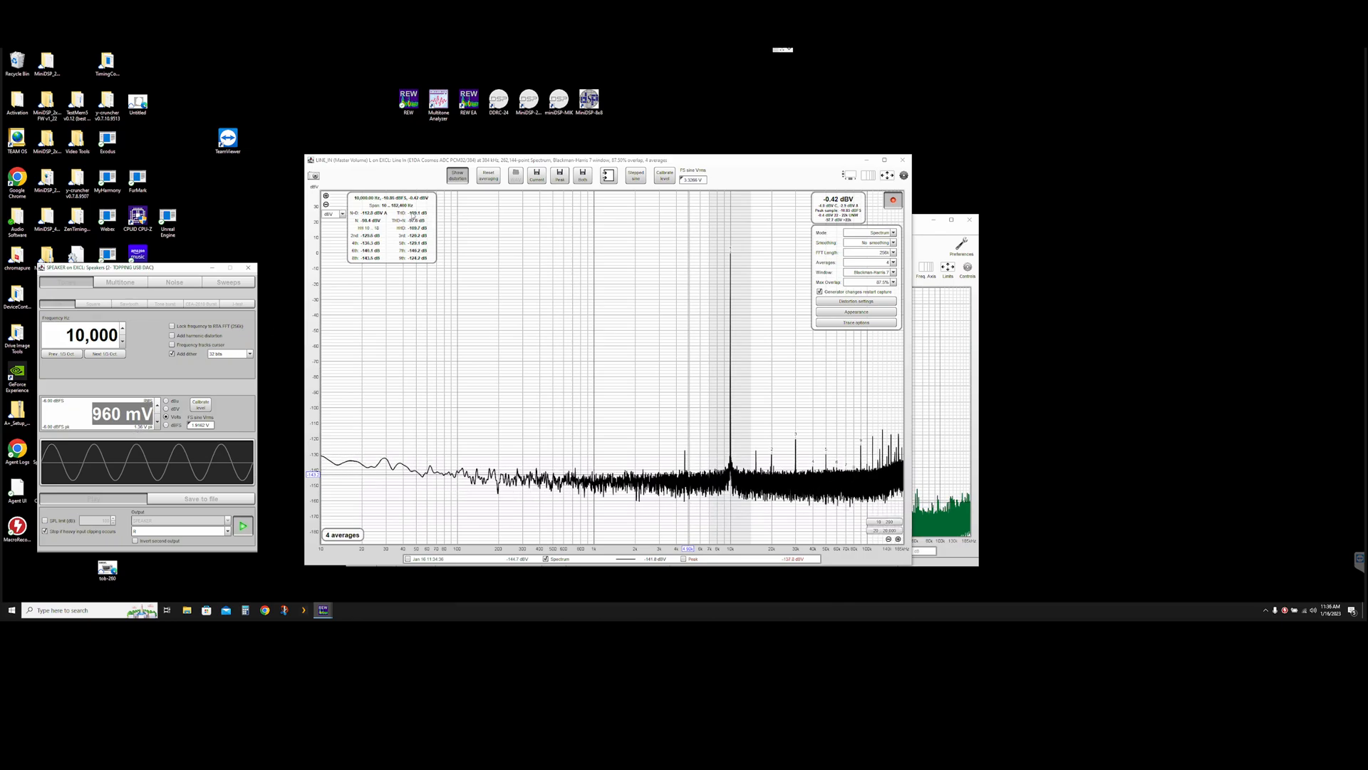
{"action": "left_click", "coordinate": [70, 335]}
{"action": "left_click", "coordinate": [69, 335]}
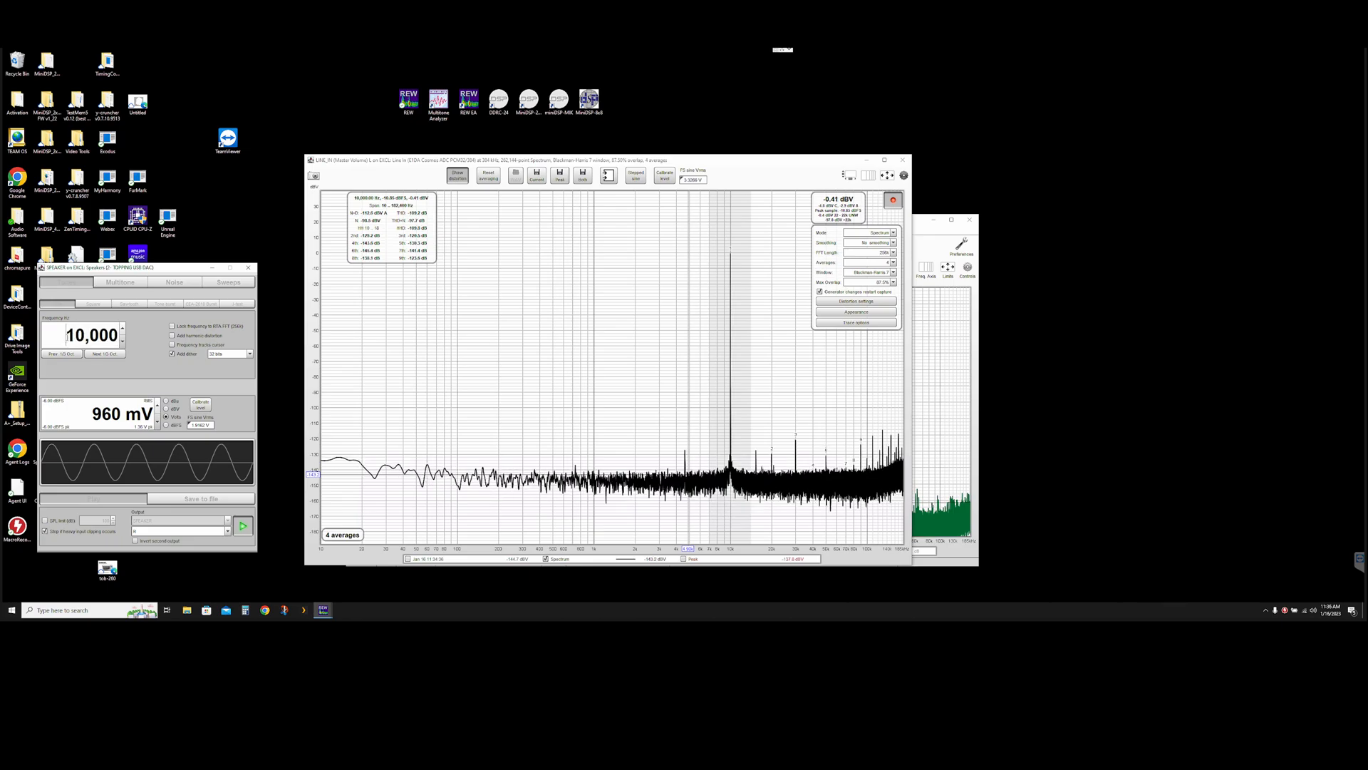
{"action": "left_click_drag", "start_coordinate": [72, 337], "coordinate": [69, 336]}
{"action": "type", "text": "2"}
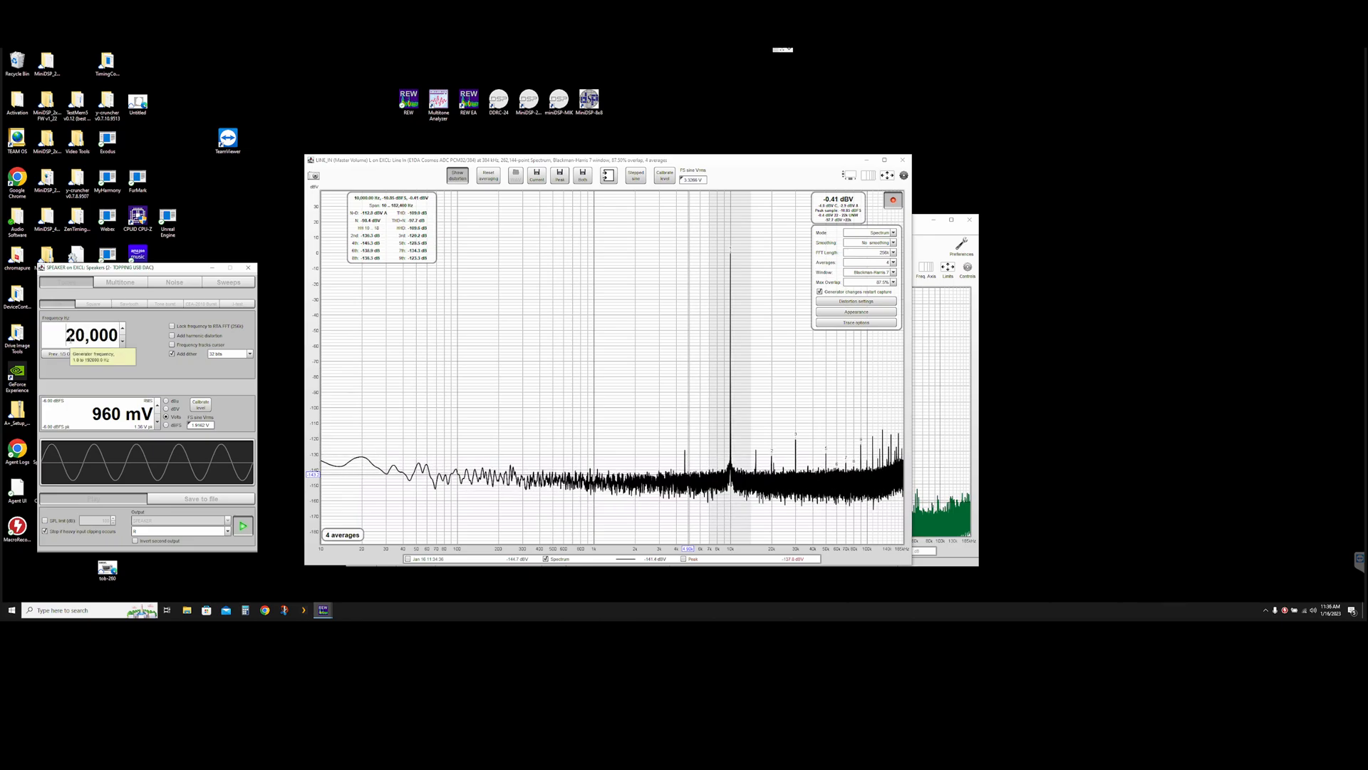
{"action": "key", "text": "Return"}
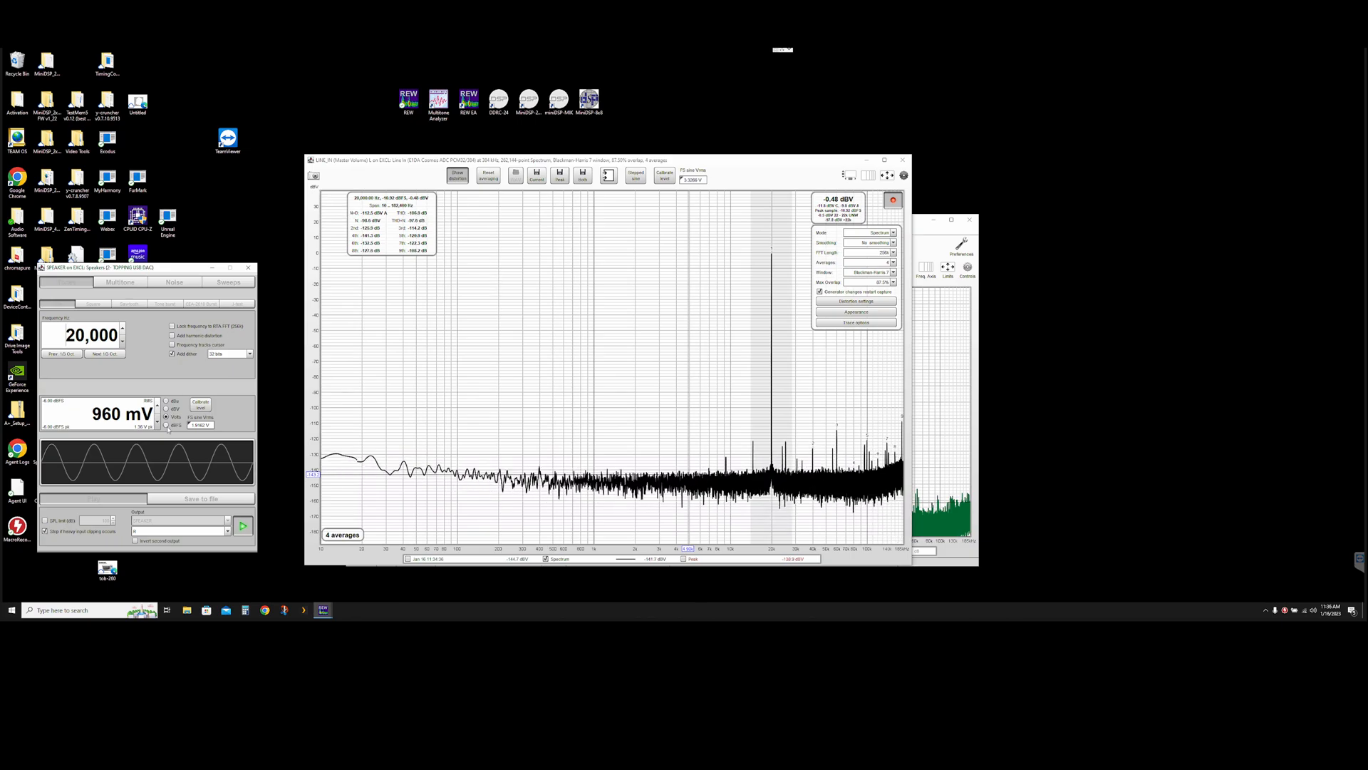
Switch the generator level to dBFS, compare the distortion at -5.90 and -6.10 dBFS, and stop the tone.
{"action": "left_click", "coordinate": [167, 426]}
{"action": "left_click", "coordinate": [158, 405]}
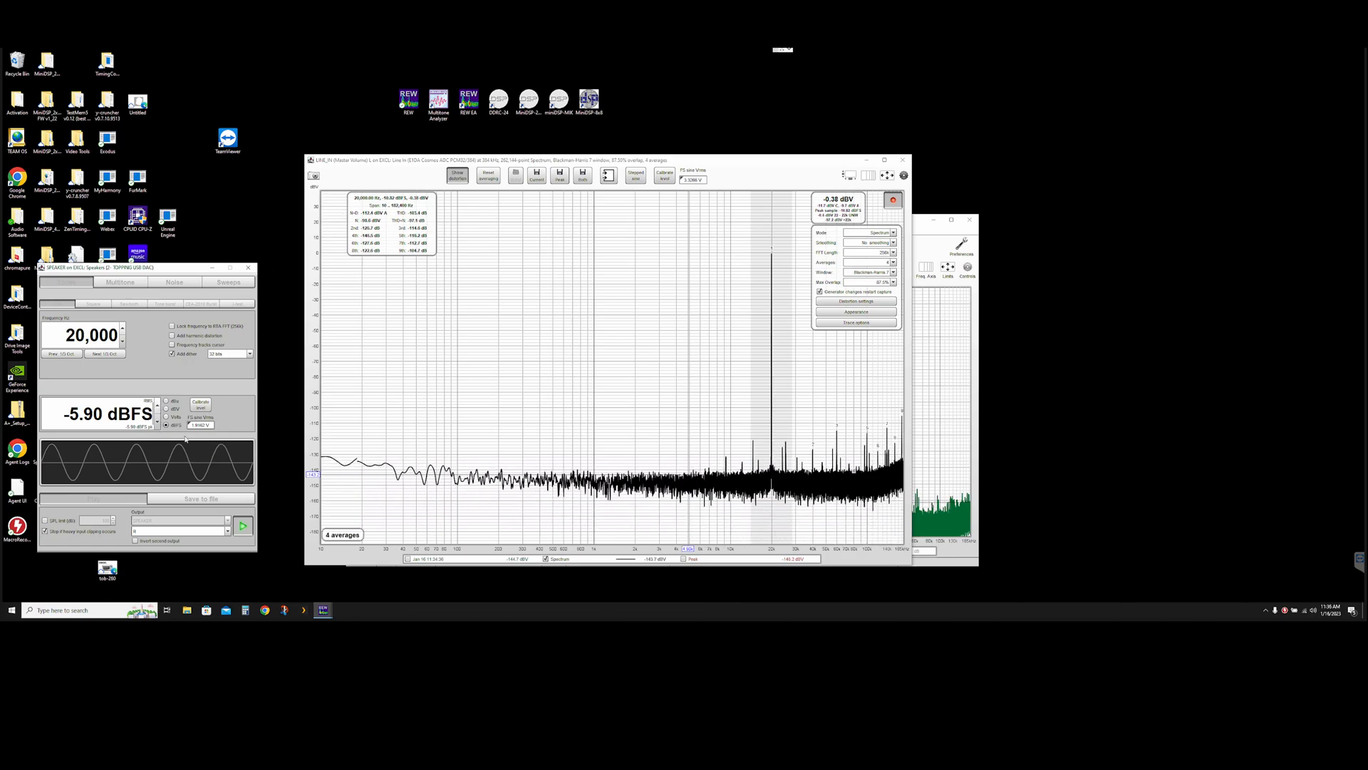
{"action": "left_click", "coordinate": [158, 423]}
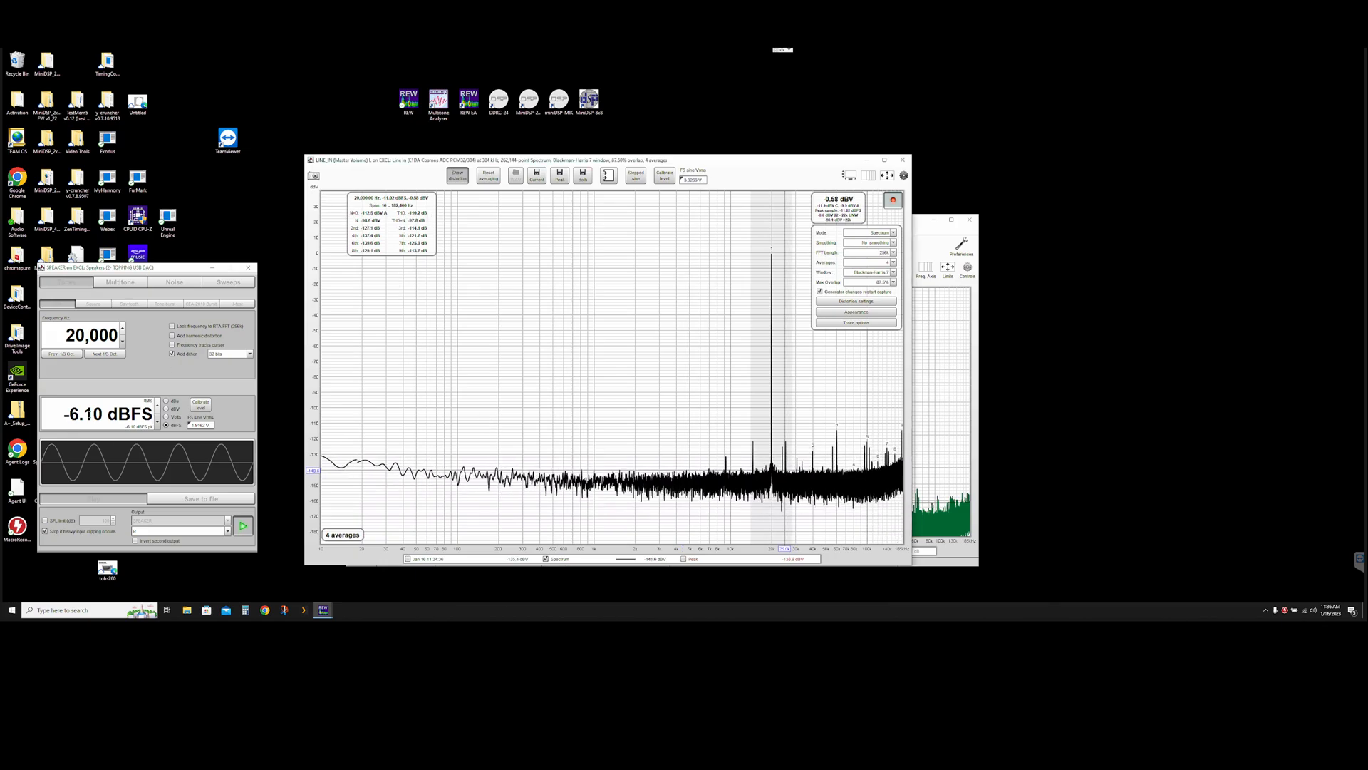
{"action": "left_click", "coordinate": [90, 414]}
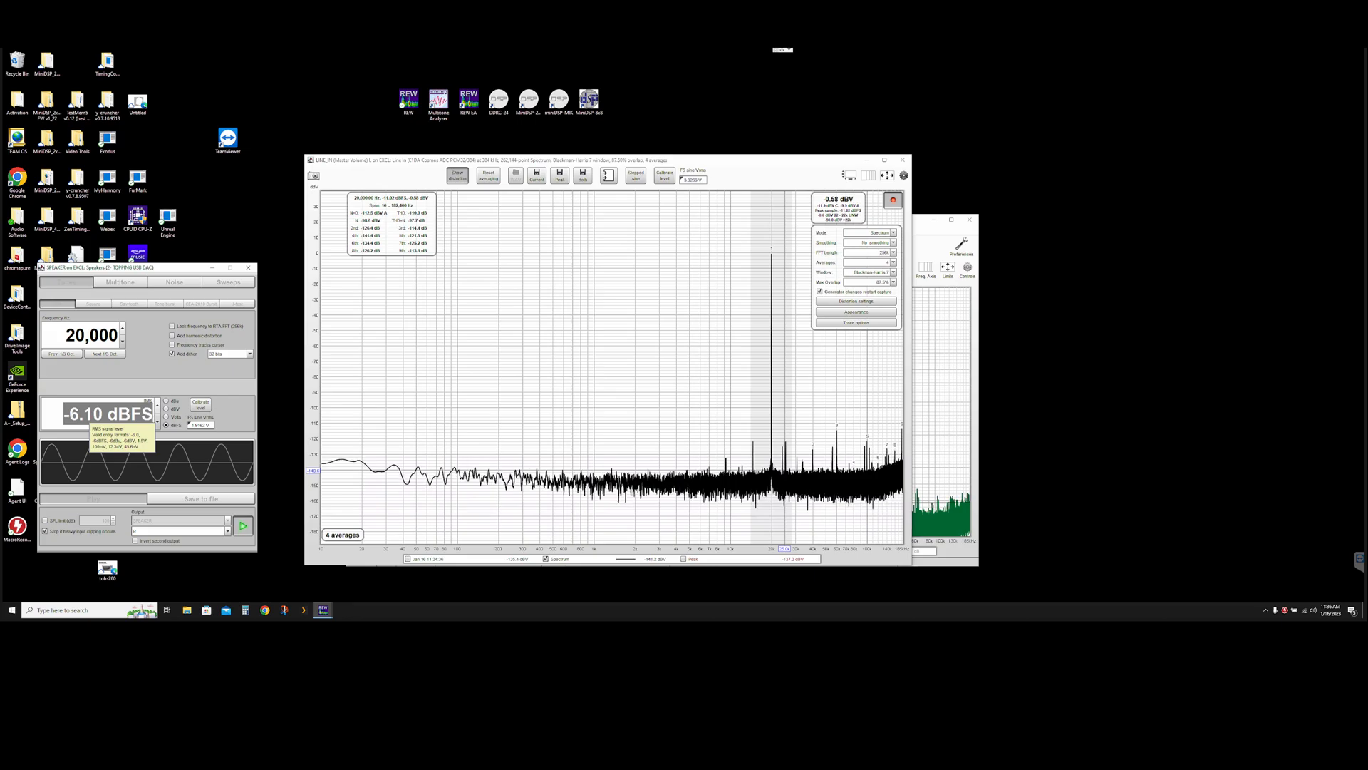
{"action": "left_click", "coordinate": [84, 413]}
{"action": "left_click_drag", "start_coordinate": [93, 416], "coordinate": [85, 417]}
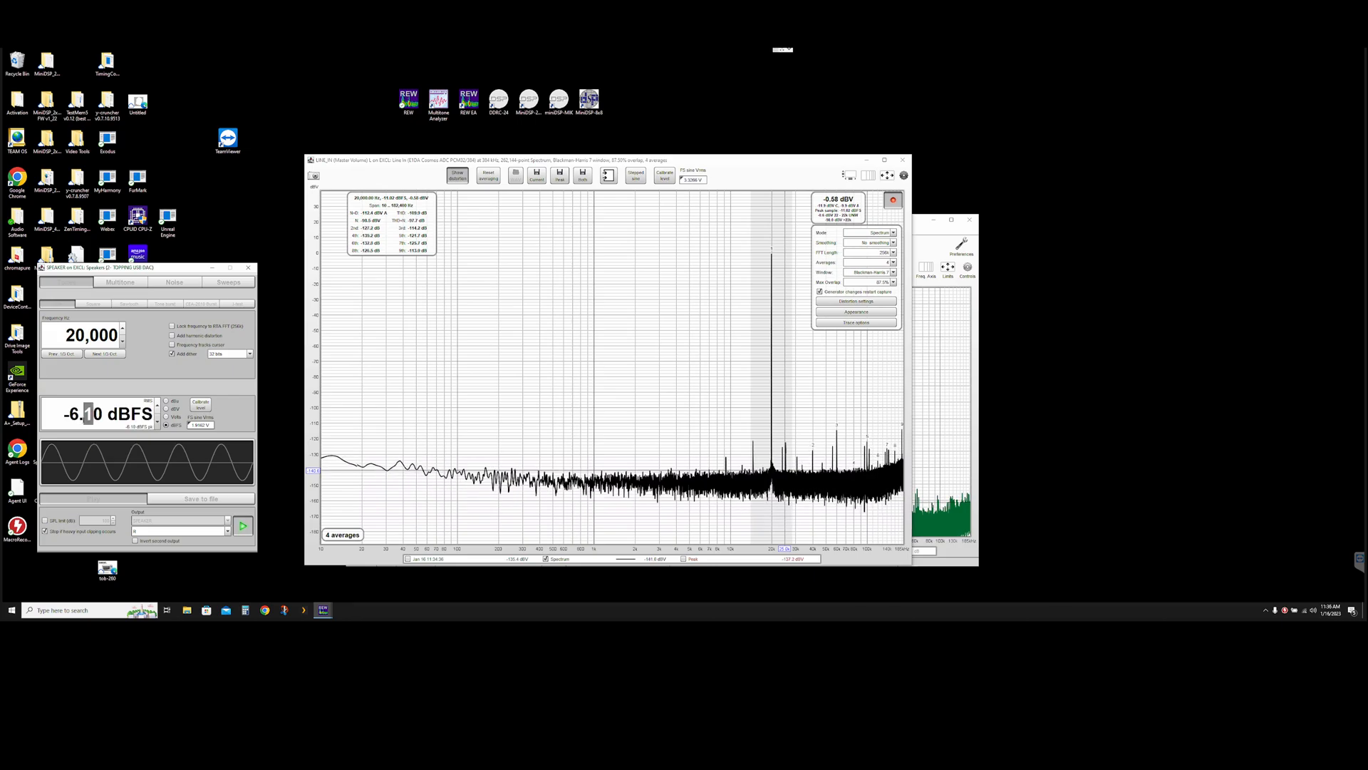
{"action": "left_click", "coordinate": [93, 414]}
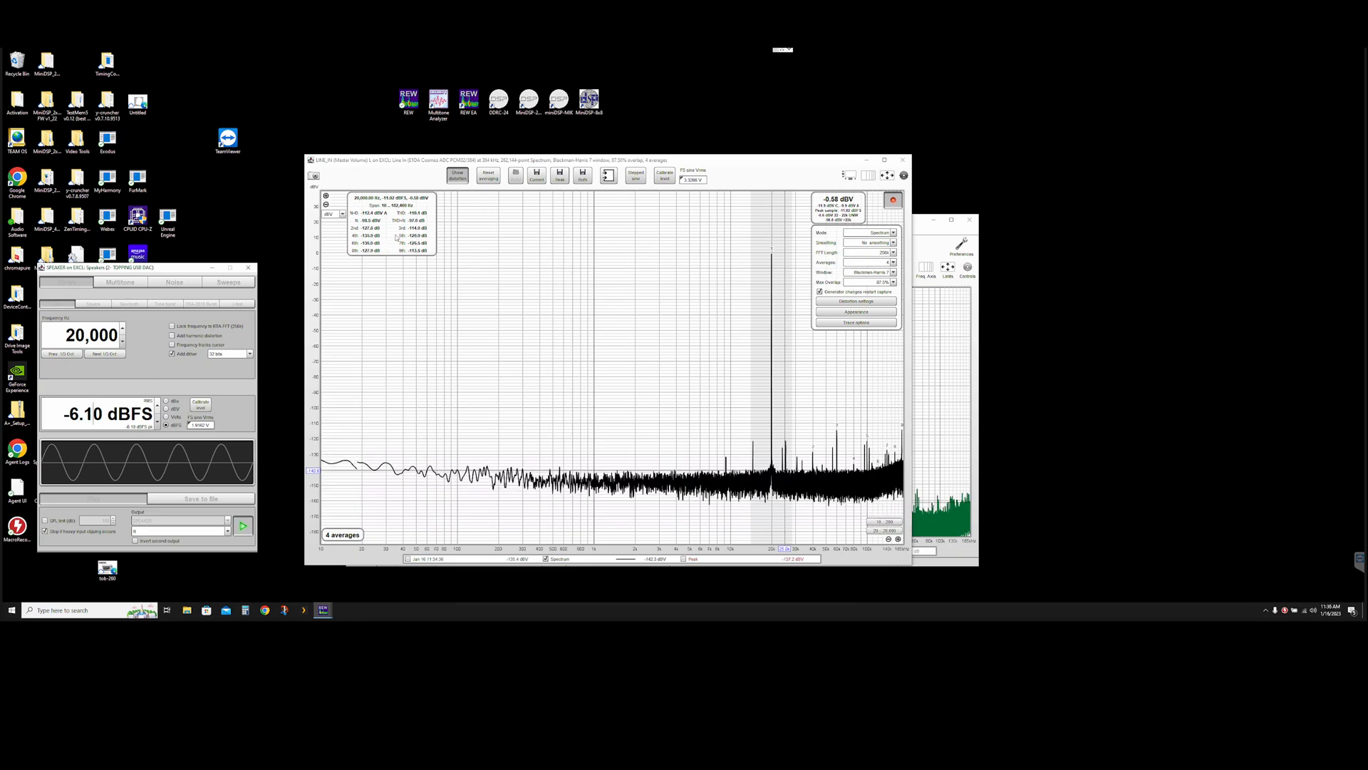
{"action": "left_click", "coordinate": [243, 529]}
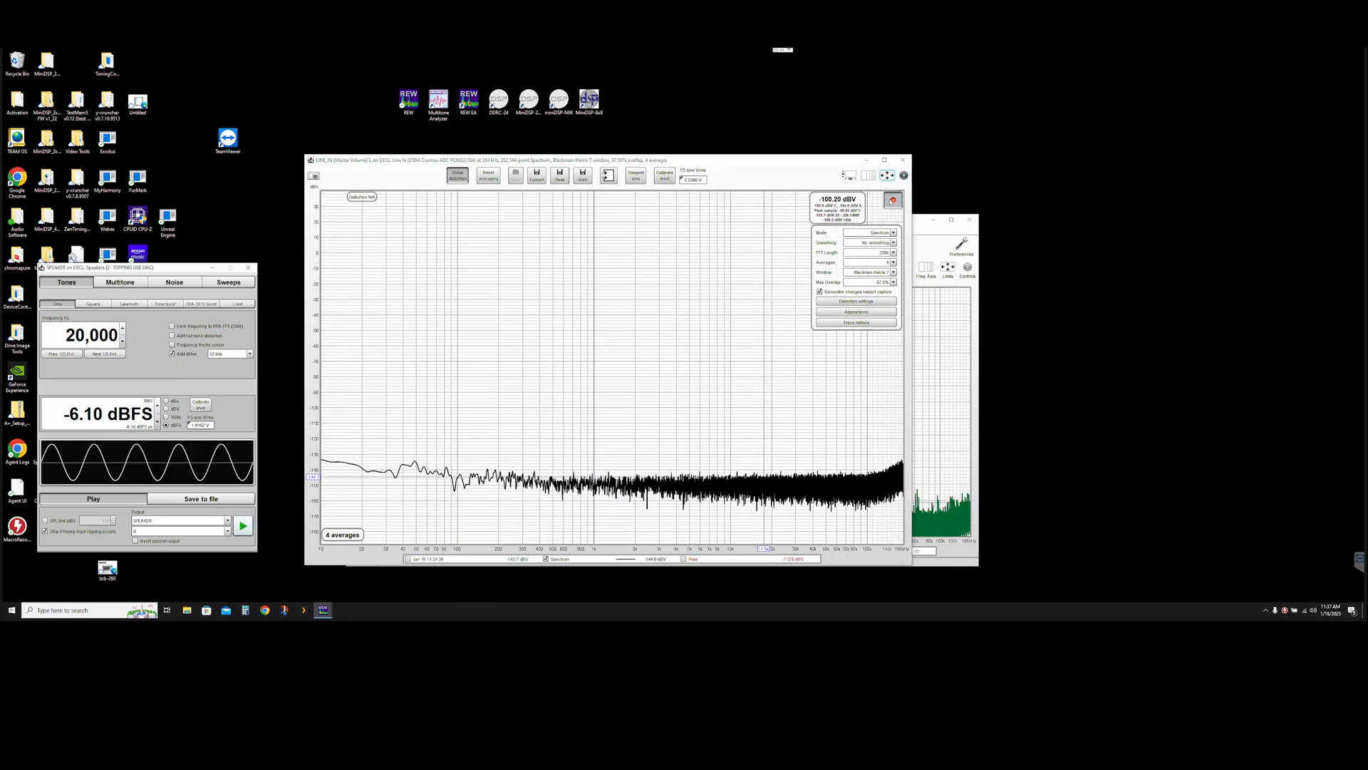
Remove both existing measurements from the main REW window's measurement list.
{"action": "left_click", "coordinate": [927, 260]}
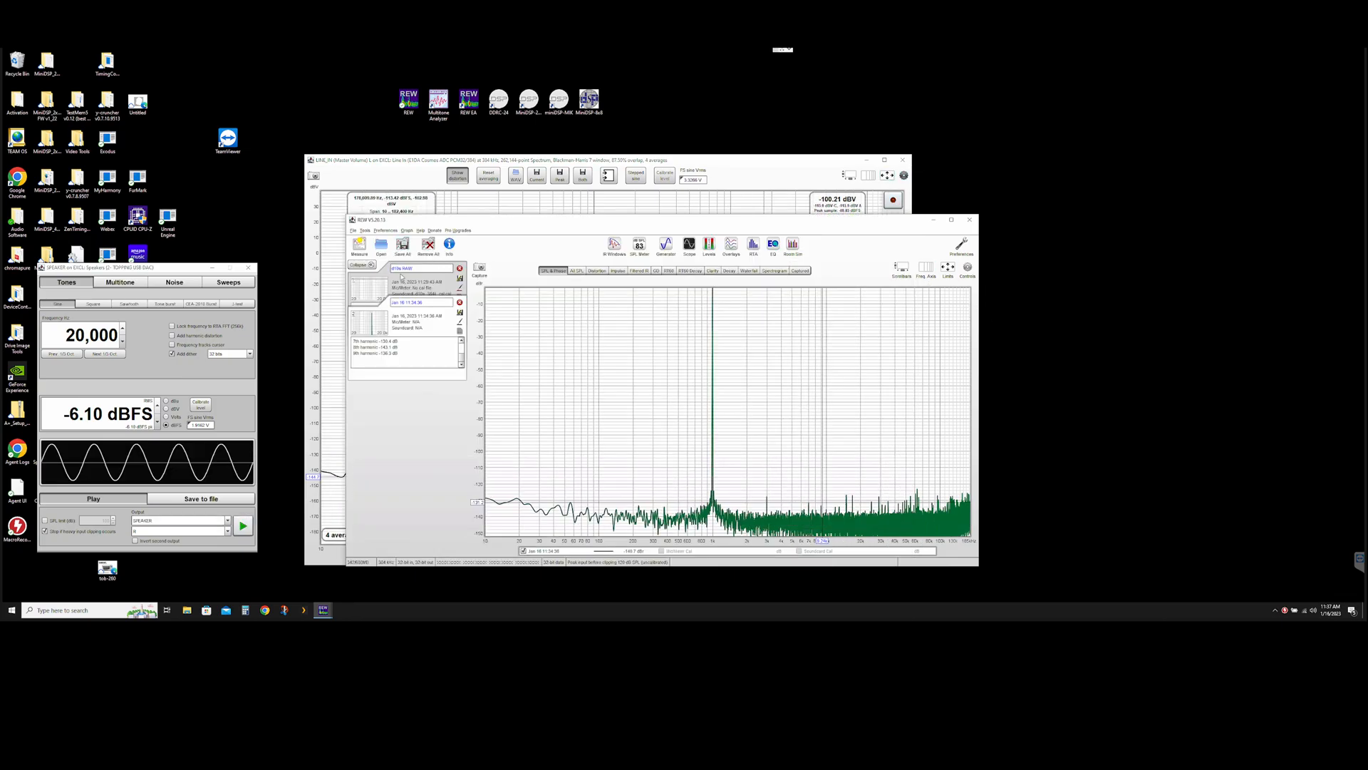
{"action": "left_click", "coordinate": [459, 268]}
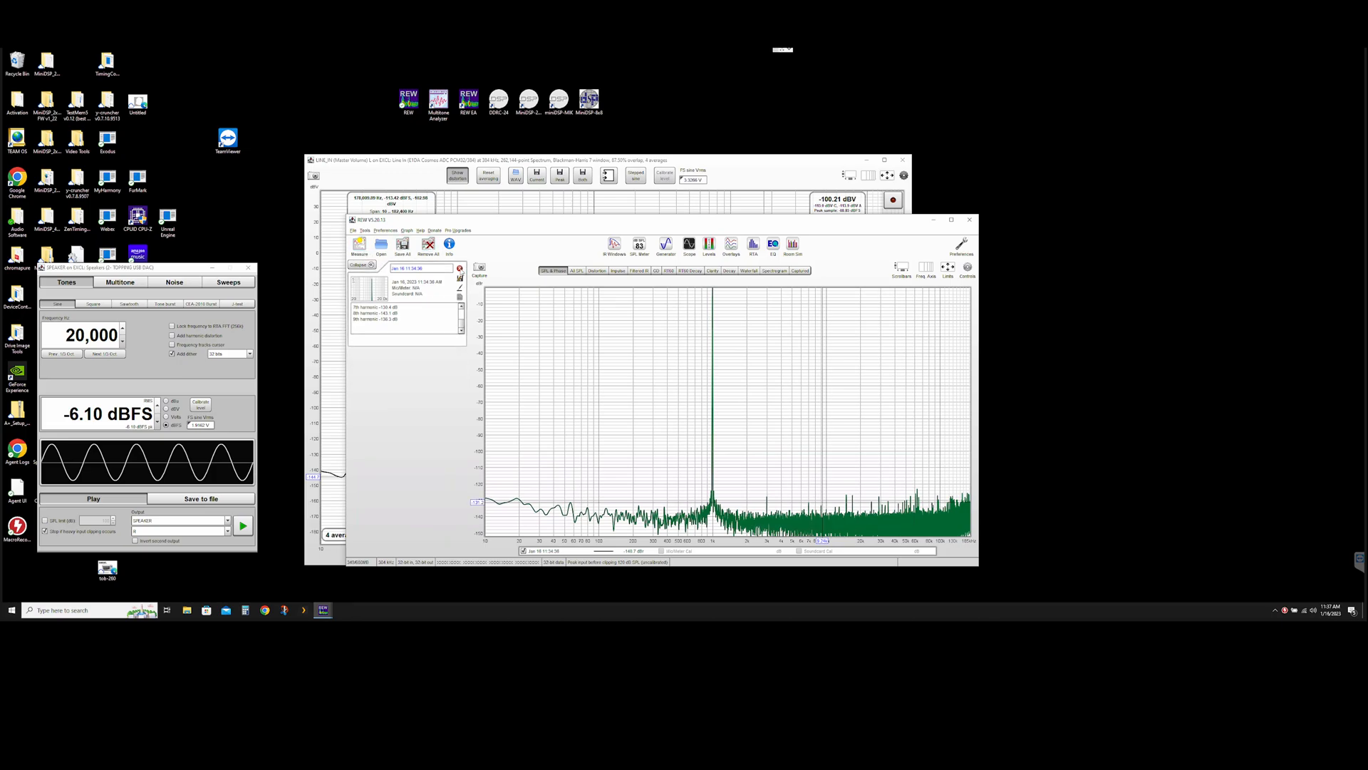
{"action": "left_click", "coordinate": [460, 268]}
Open the saved measurement file example.mdat.
{"action": "left_click", "coordinate": [381, 245]}
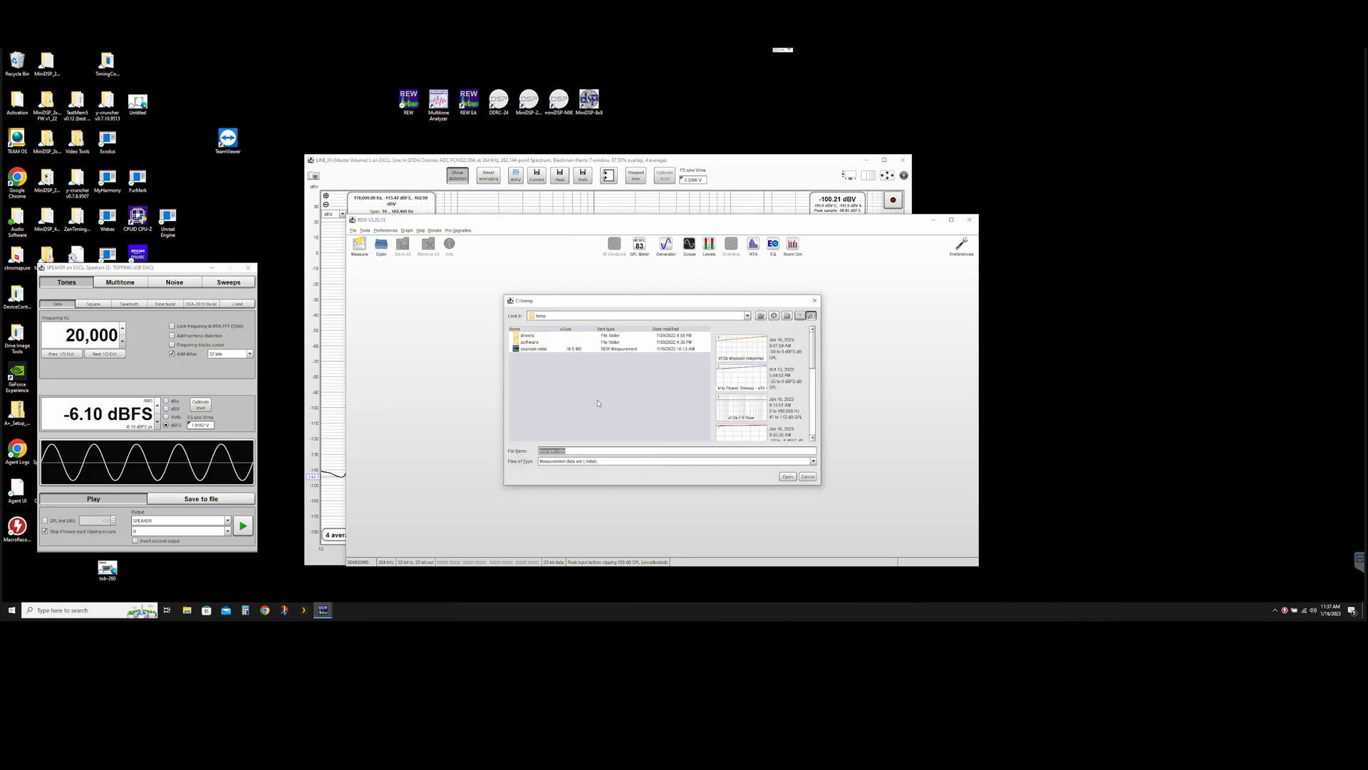
{"action": "left_click", "coordinate": [532, 349]}
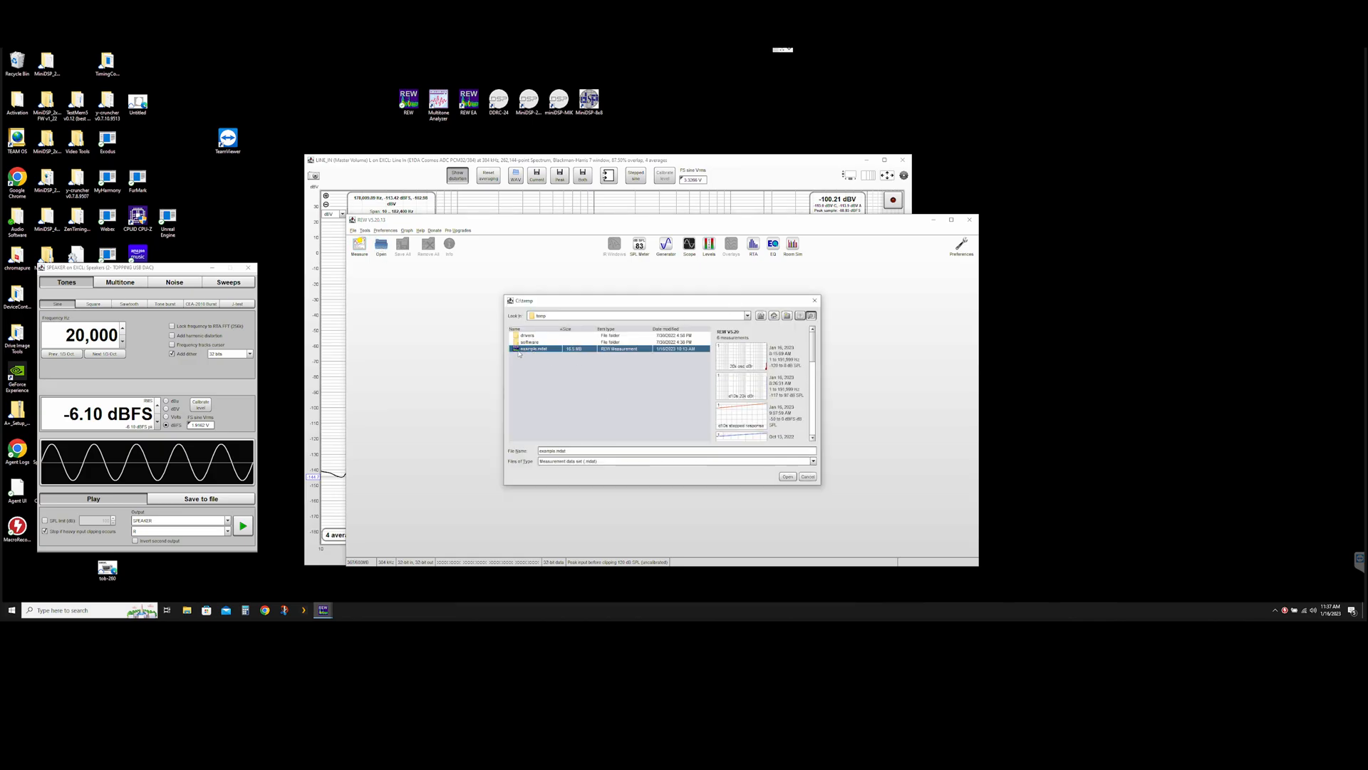
{"action": "double_click", "coordinate": [543, 349]}
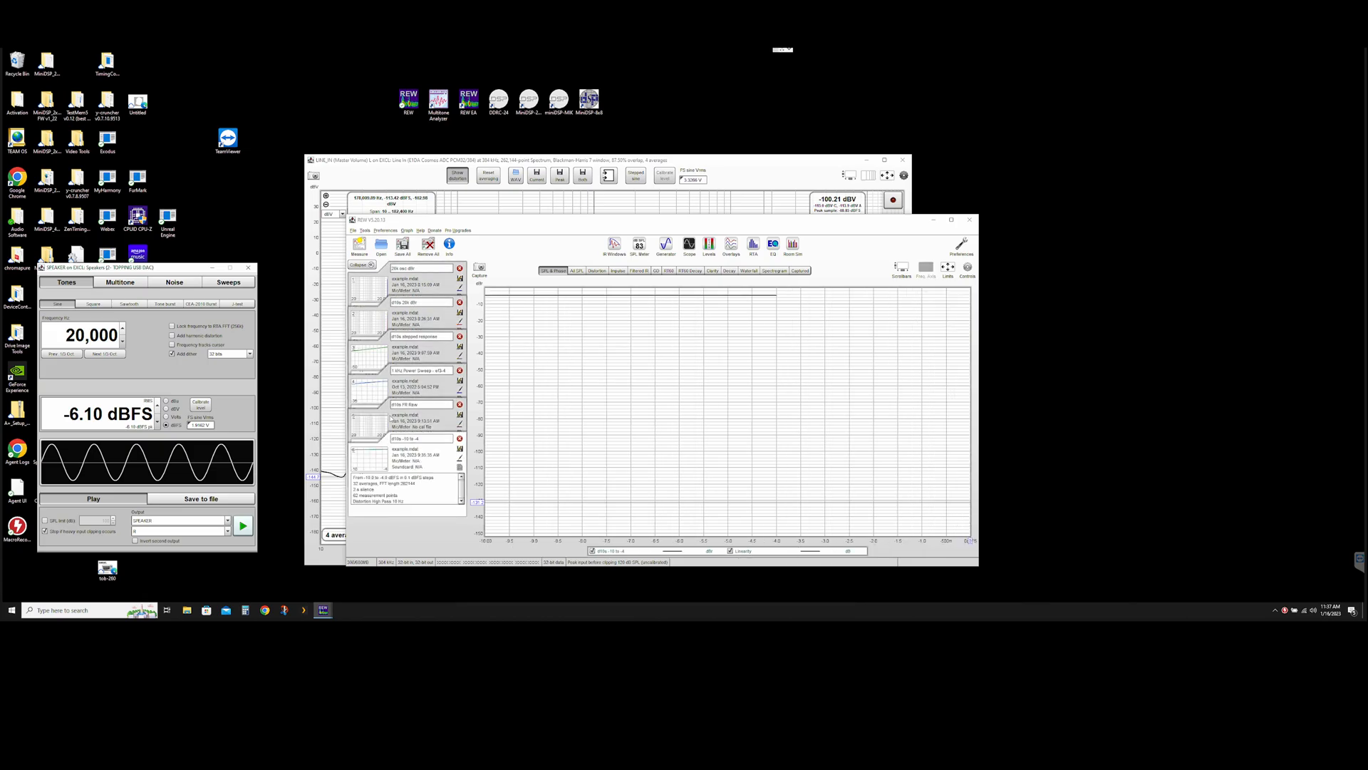
Show the distortion graph for the stepped response measurement and for the -10 to -4 measurement.
{"action": "left_click", "coordinate": [371, 362]}
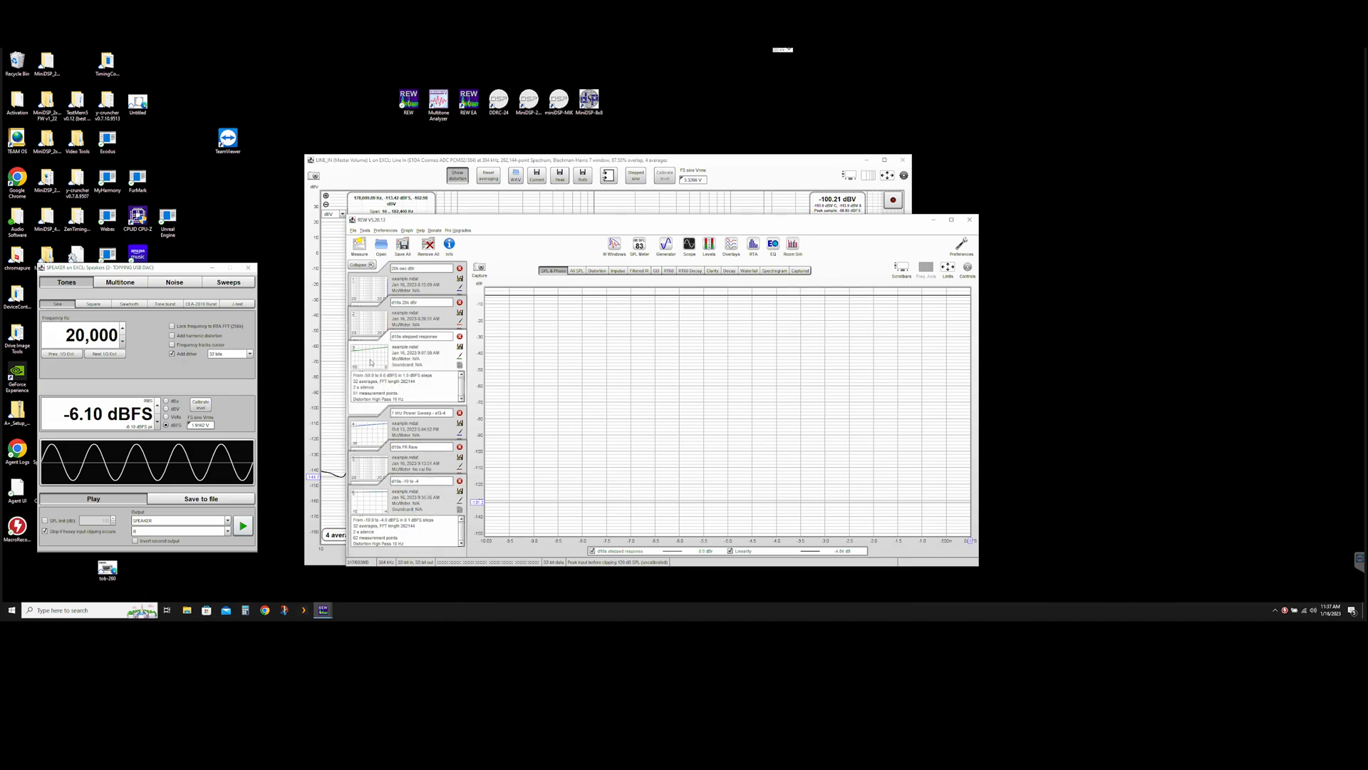
{"action": "left_click", "coordinate": [598, 271]}
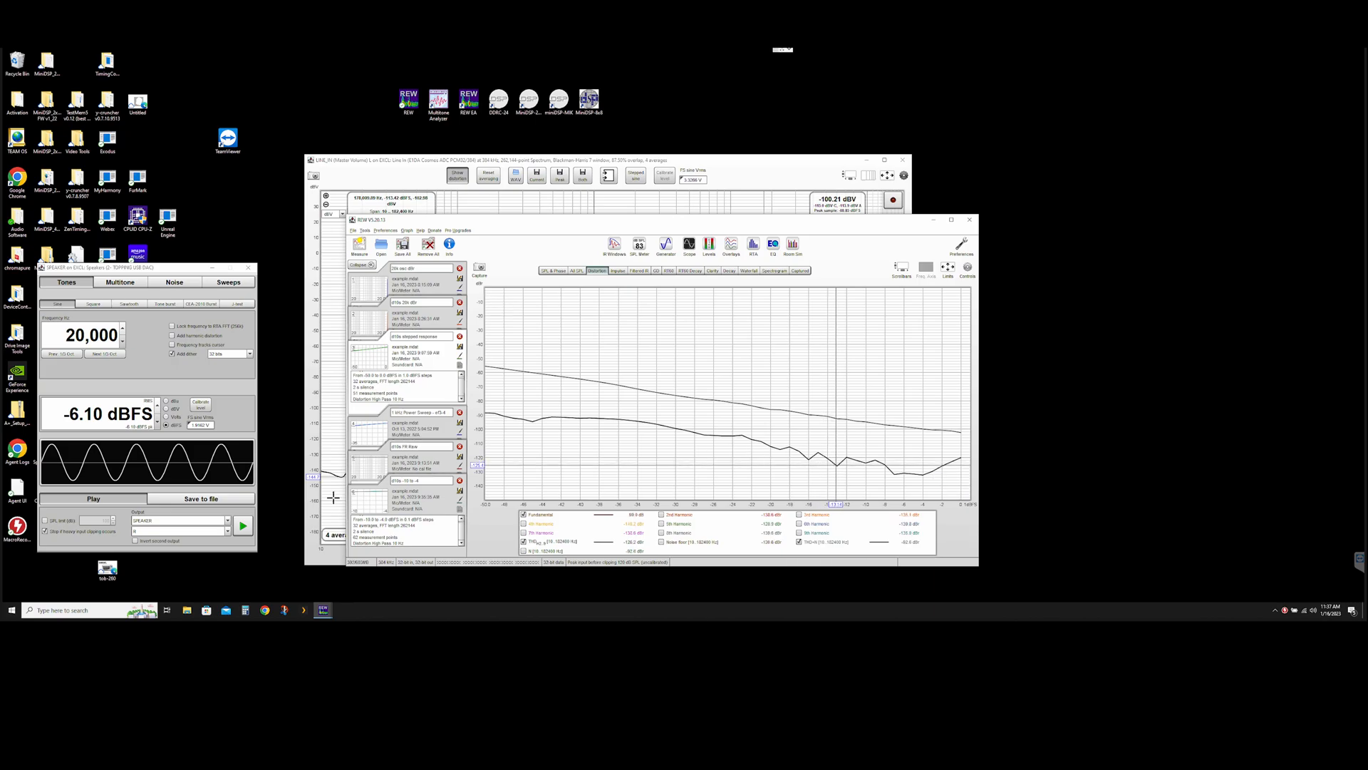
{"action": "left_click", "coordinate": [386, 502]}
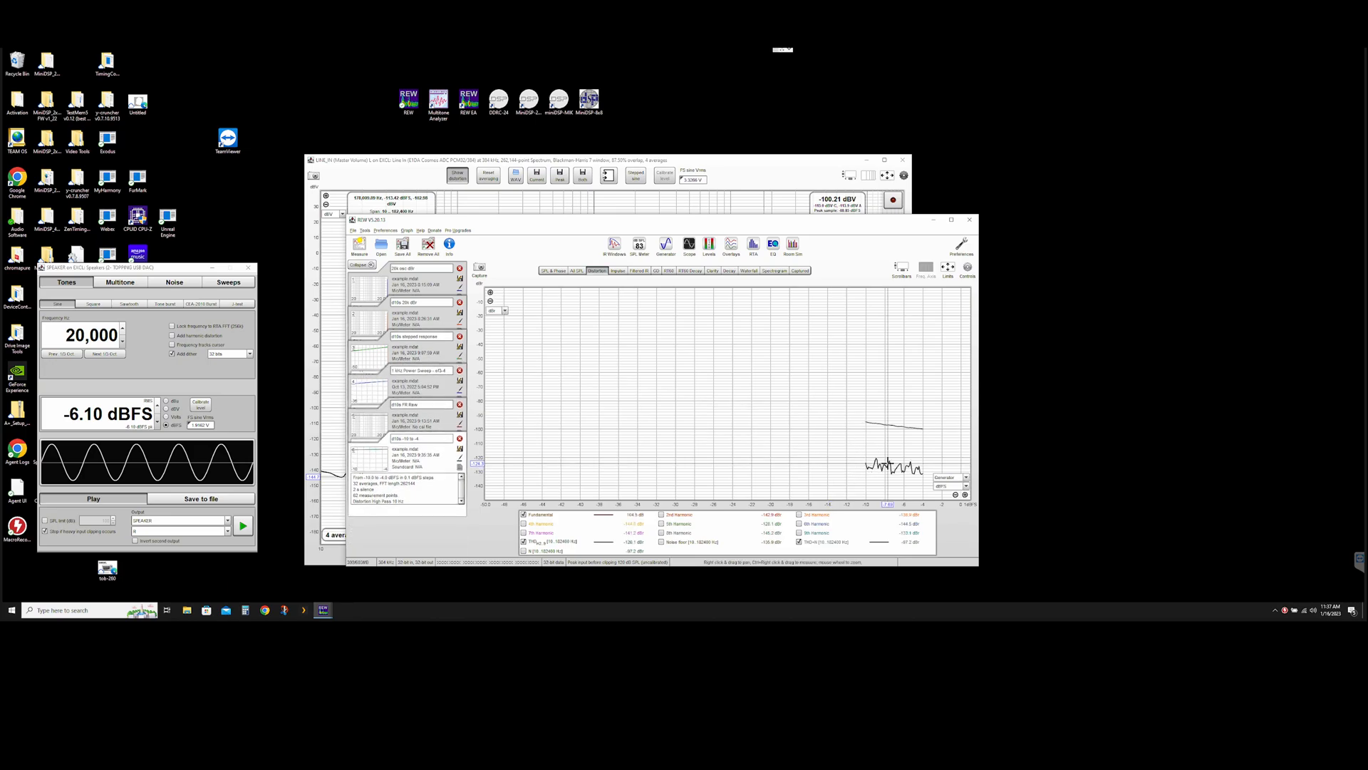
Examine the distortion curves of the -10 to -4 measurement up close at several generator levels in dBFS.
{"action": "left_click", "coordinate": [877, 484]}
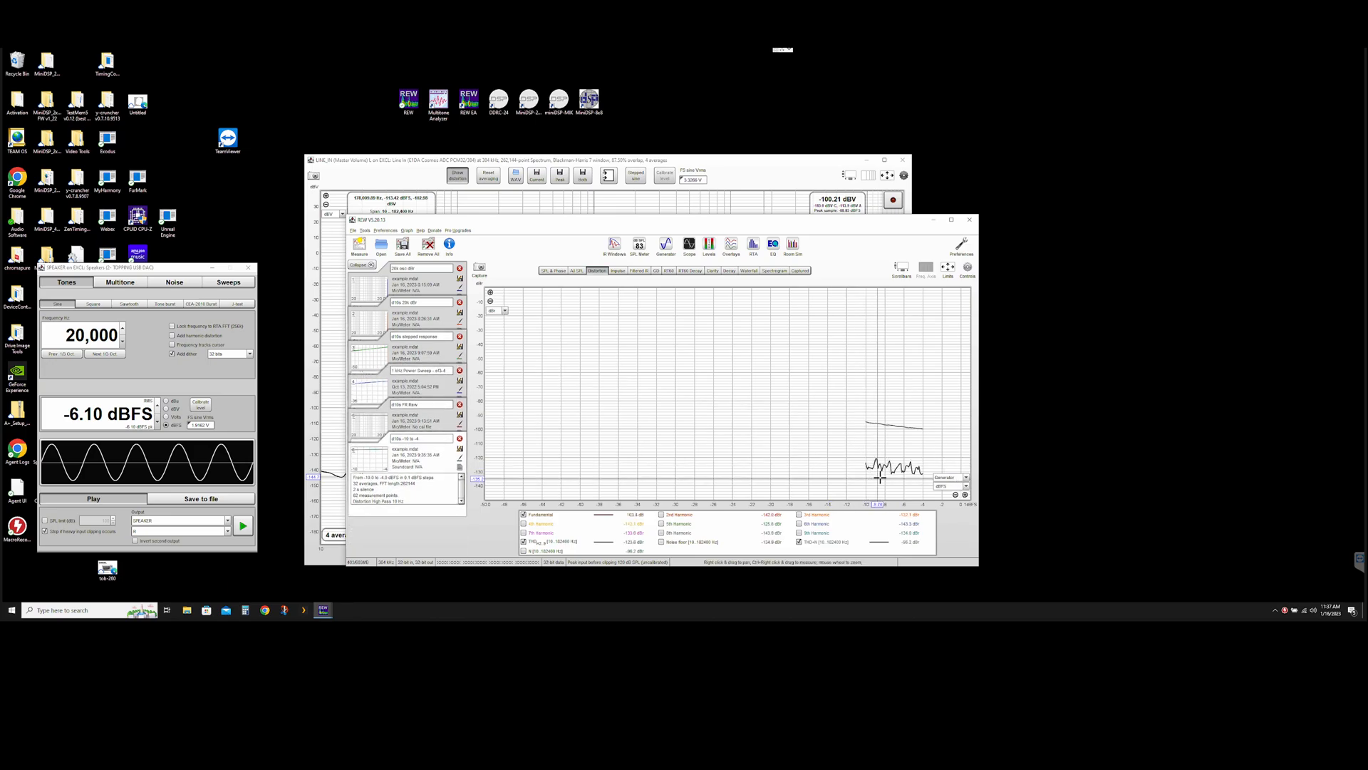
{"action": "scroll", "coordinate": [912, 480], "scroll_direction": "up", "scroll_amount": 4}
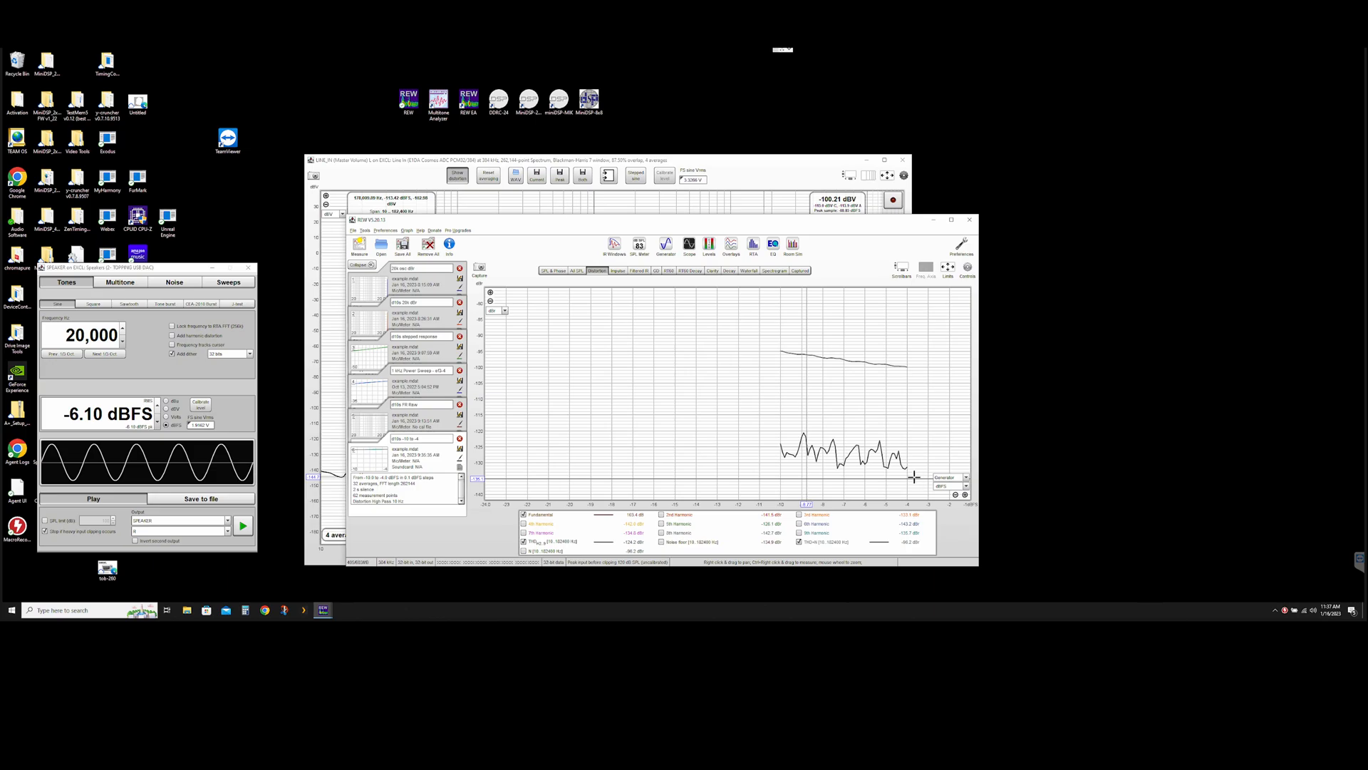
{"action": "left_click", "coordinate": [754, 451]}
{"action": "left_click_drag", "start_coordinate": [754, 451], "coordinate": [838, 462]}
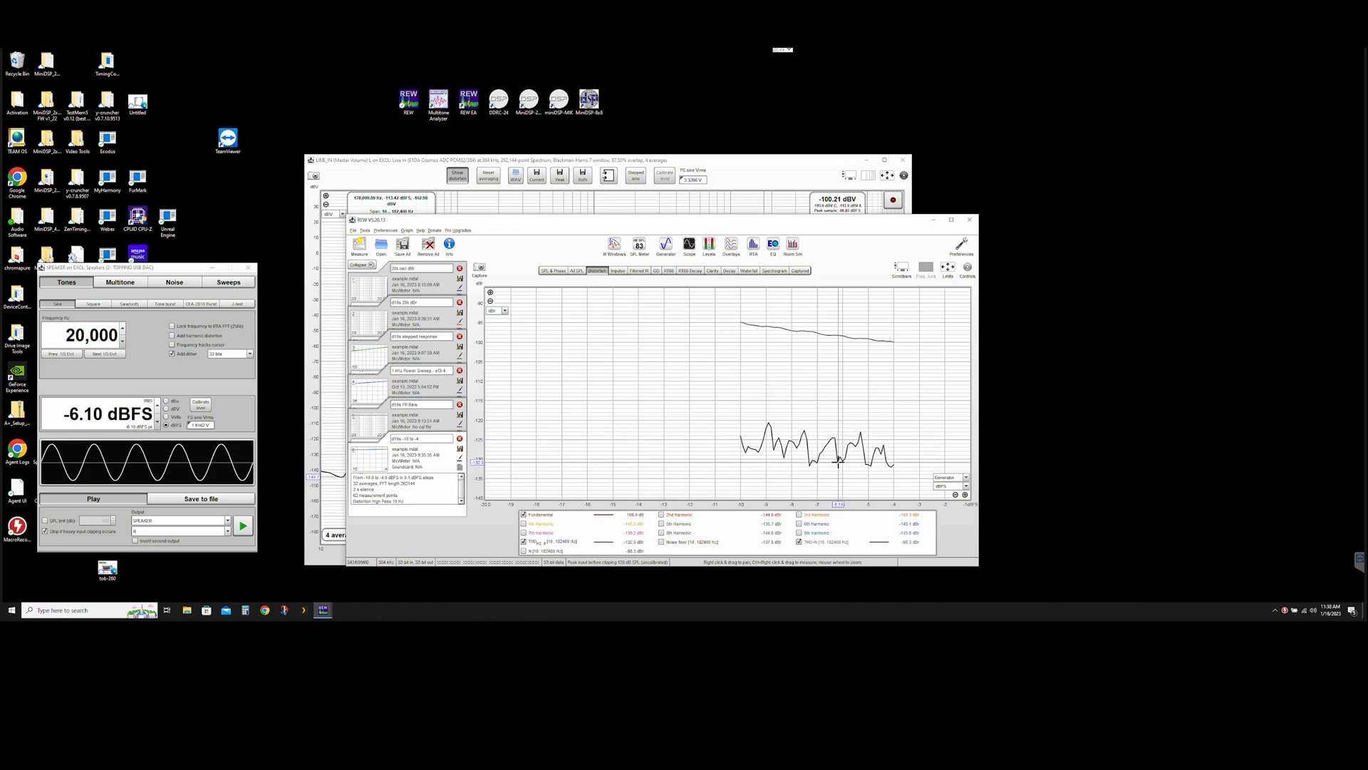
{"action": "mouse_move", "coordinate": [831, 460]}
{"action": "left_mouse_down"}
{"action": "mouse_move", "coordinate": [844, 462]}
{"action": "mouse_move", "coordinate": [842, 445]}
{"action": "mouse_move", "coordinate": [834, 473]}
{"action": "mouse_move", "coordinate": [848, 454]}
{"action": "mouse_move", "coordinate": [814, 462]}
{"action": "left_mouse_up"}
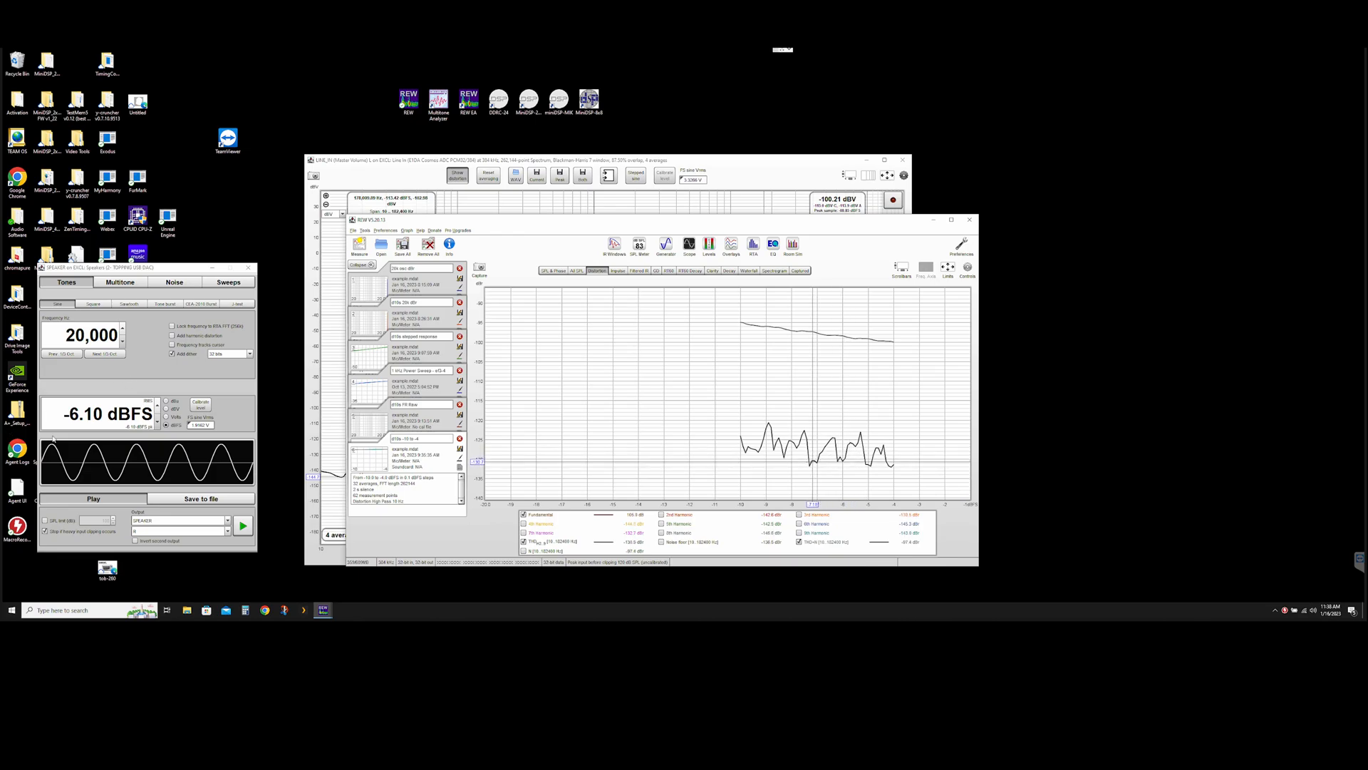
{"action": "left_click", "coordinate": [897, 462]}
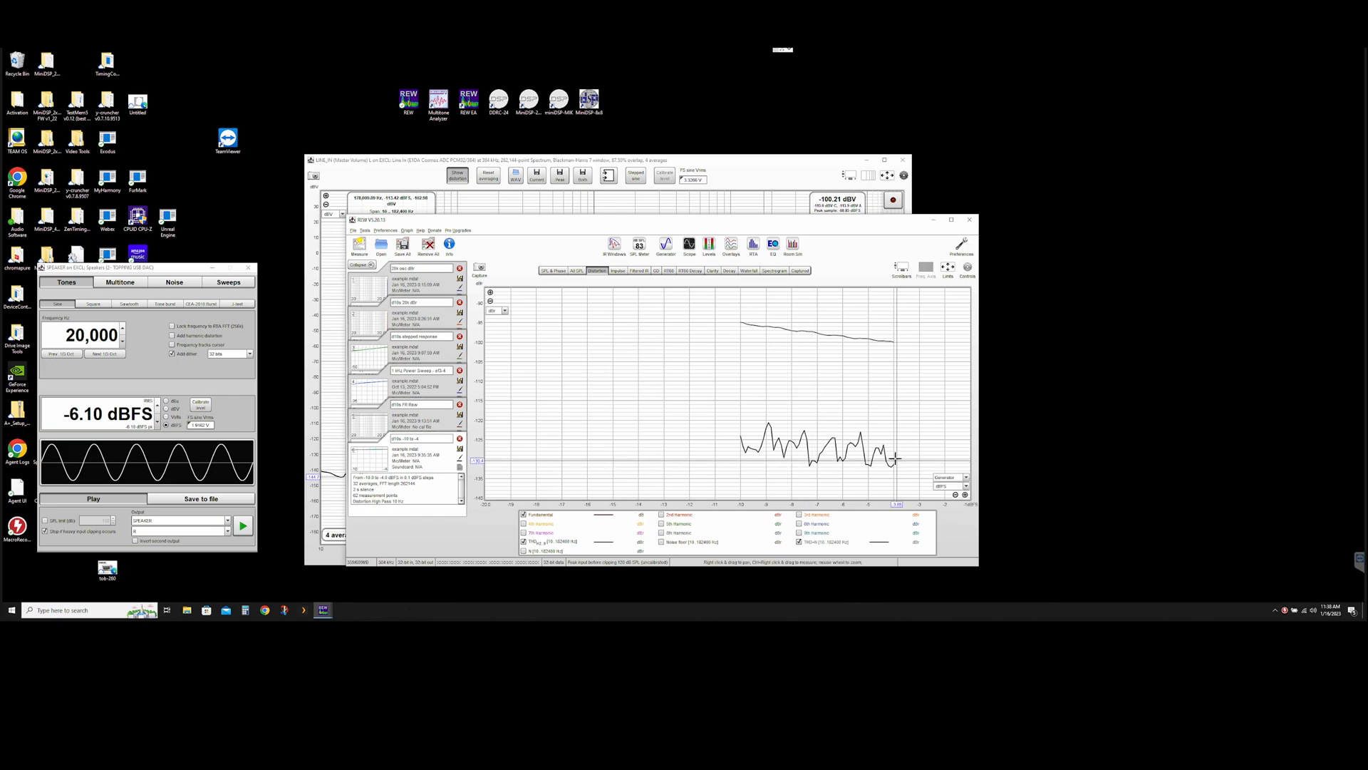
{"action": "left_click", "coordinate": [957, 487]}
{"action": "left_click", "coordinate": [957, 488]}
{"action": "left_click", "coordinate": [871, 460]}
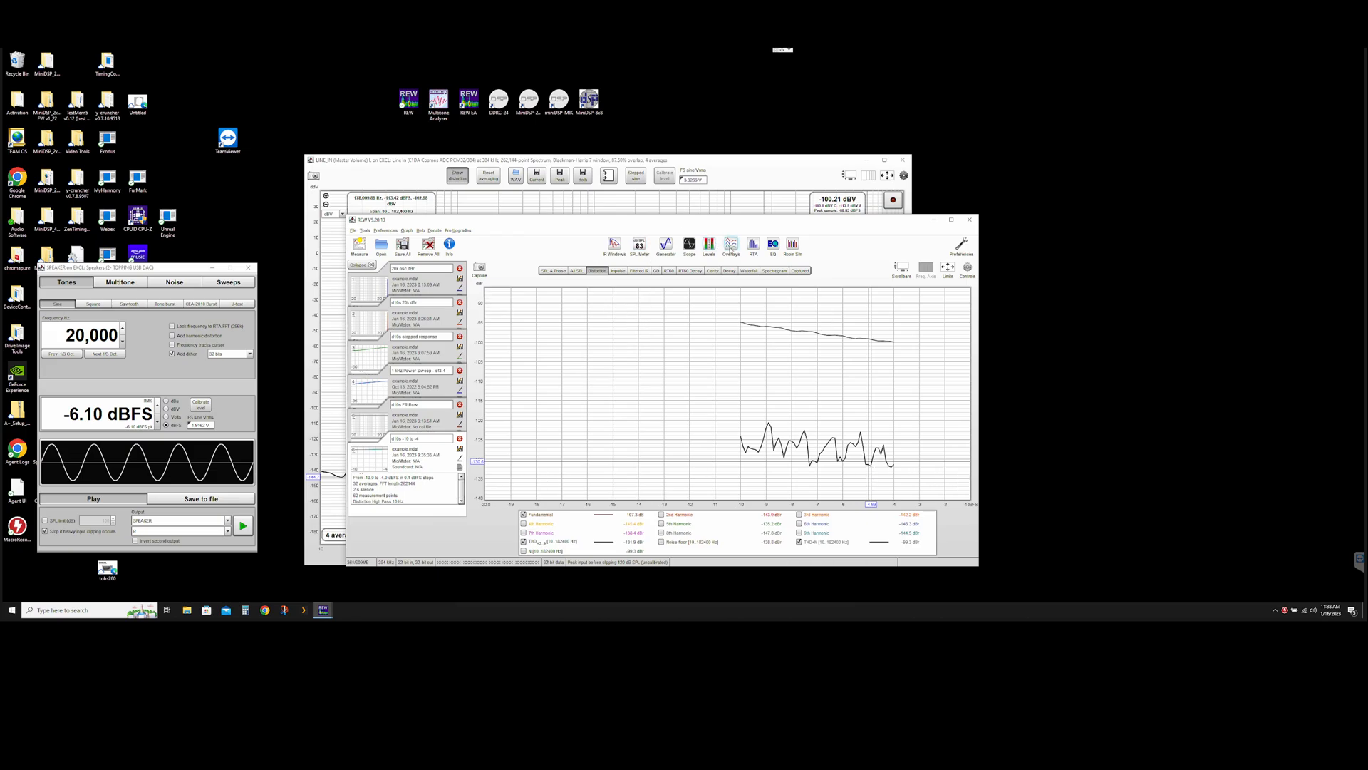
Open the overlays window on the distortion graph and hide all measurement traces.
{"action": "left_click", "coordinate": [731, 245]}
{"action": "left_click_drag", "start_coordinate": [1011, 141], "coordinate": [618, 135]}
{"action": "left_click", "coordinate": [693, 149]}
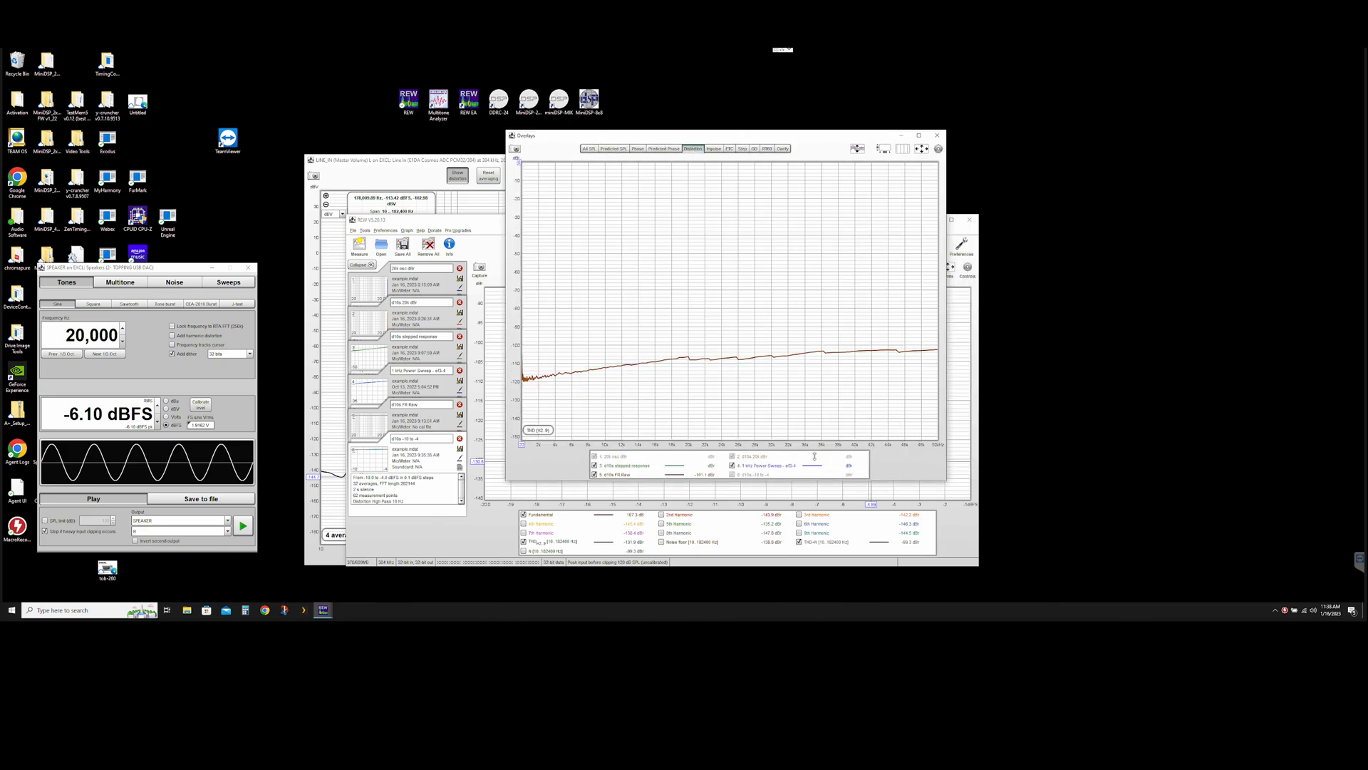
{"action": "right_click", "coordinate": [804, 463]}
{"action": "left_click", "coordinate": [823, 473]}
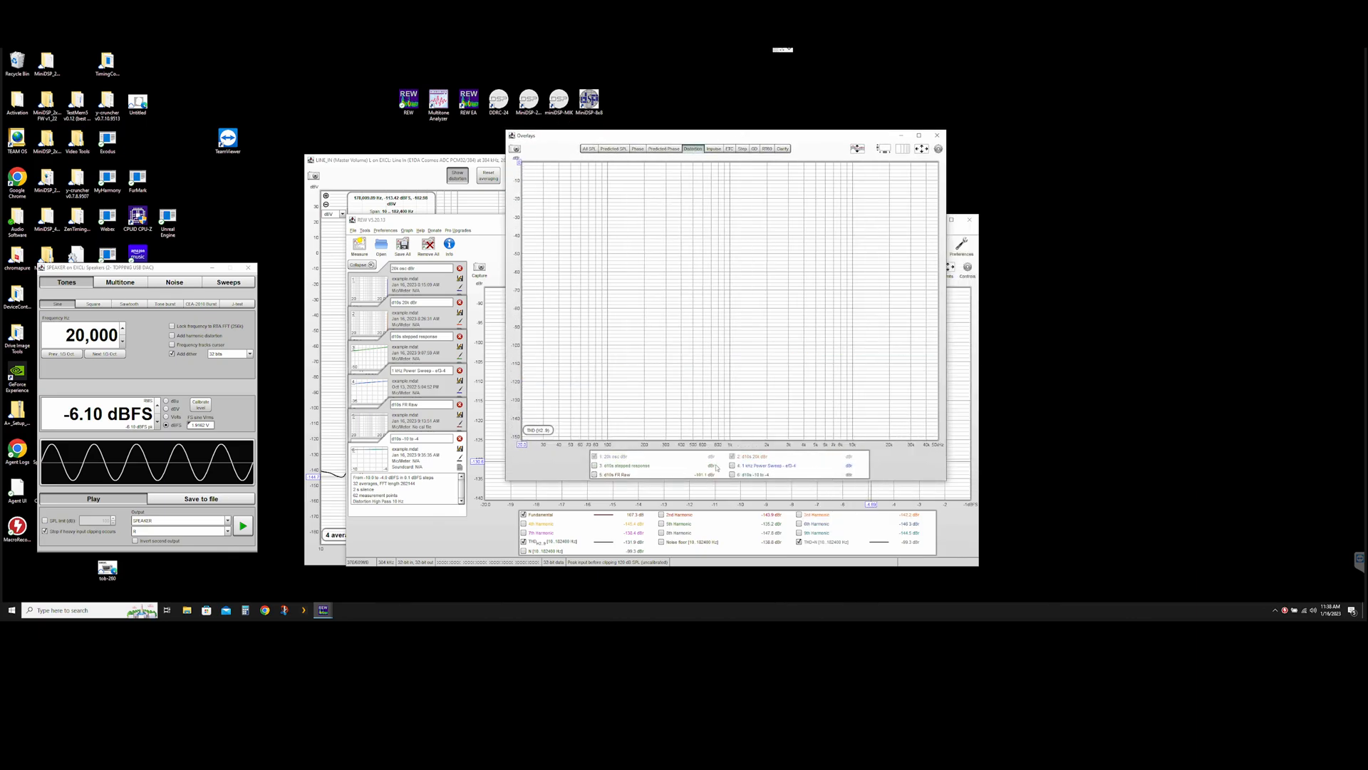
Apply the distortion overlay's axis limits, plot only the FR measurement, and open the graph controls.
{"action": "left_click", "coordinate": [923, 150]}
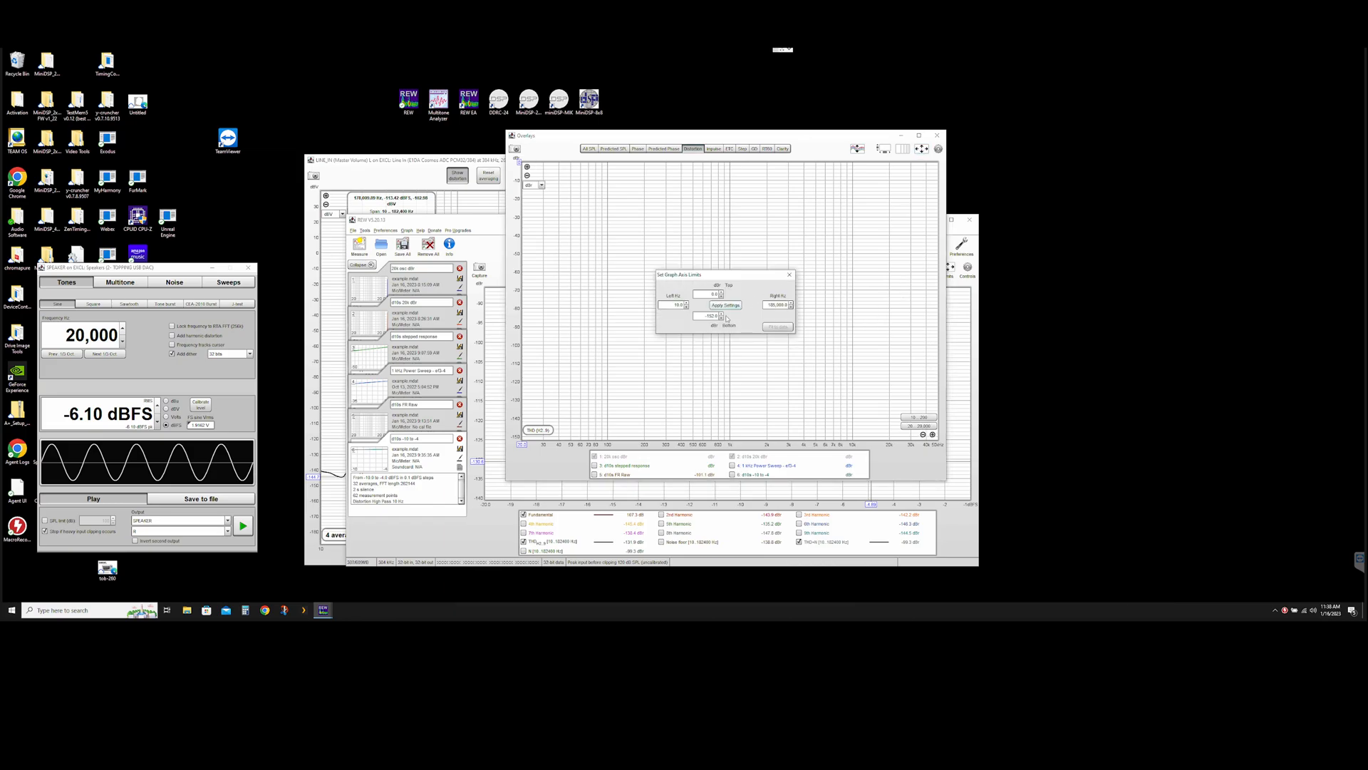
{"action": "left_click", "coordinate": [724, 305]}
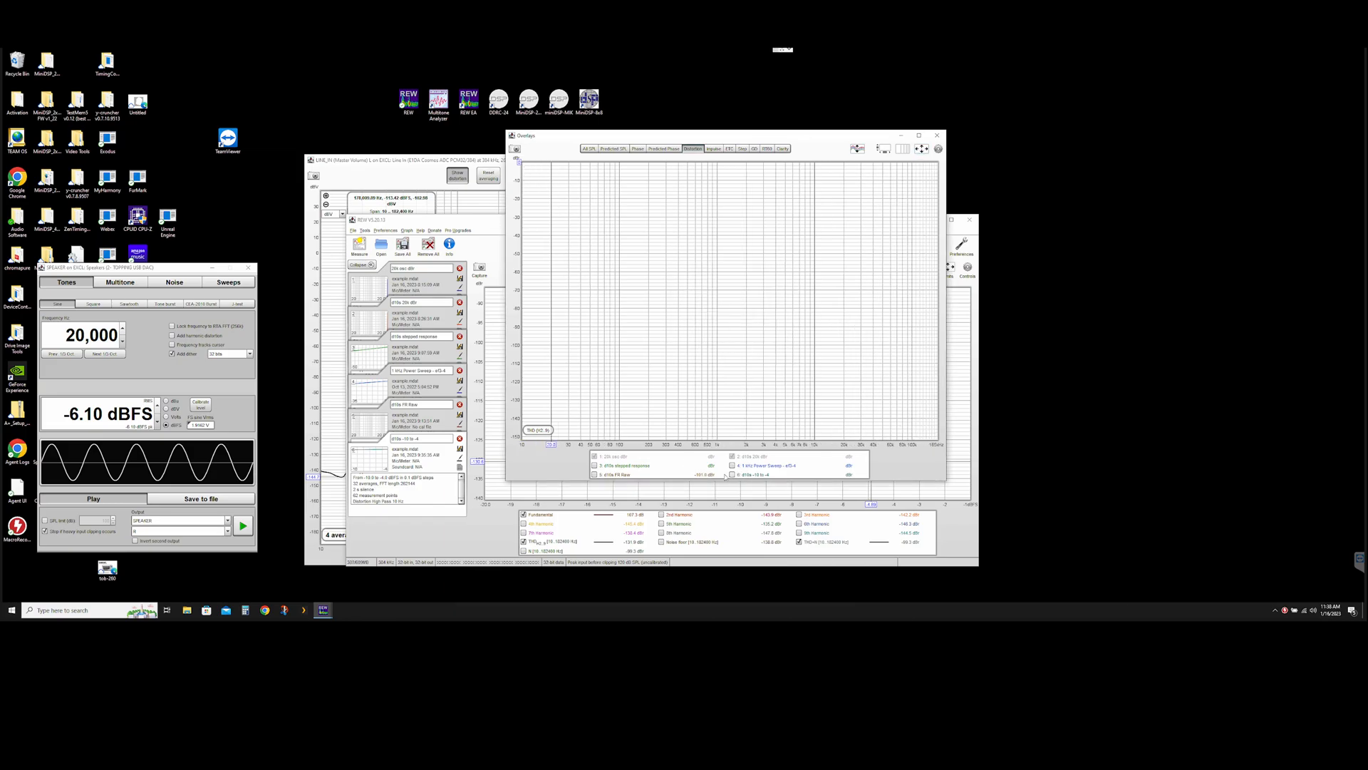
{"action": "left_click", "coordinate": [594, 474]}
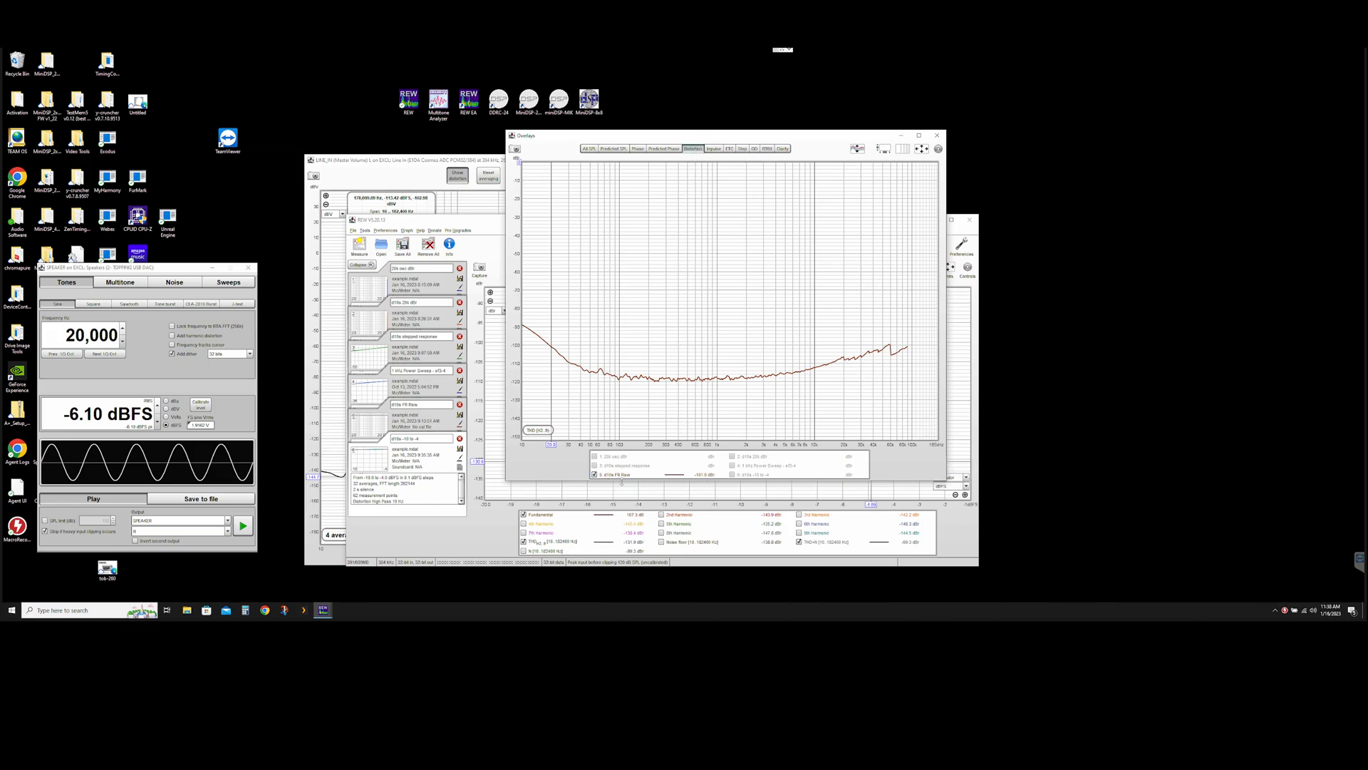
{"action": "left_click", "coordinate": [938, 149]}
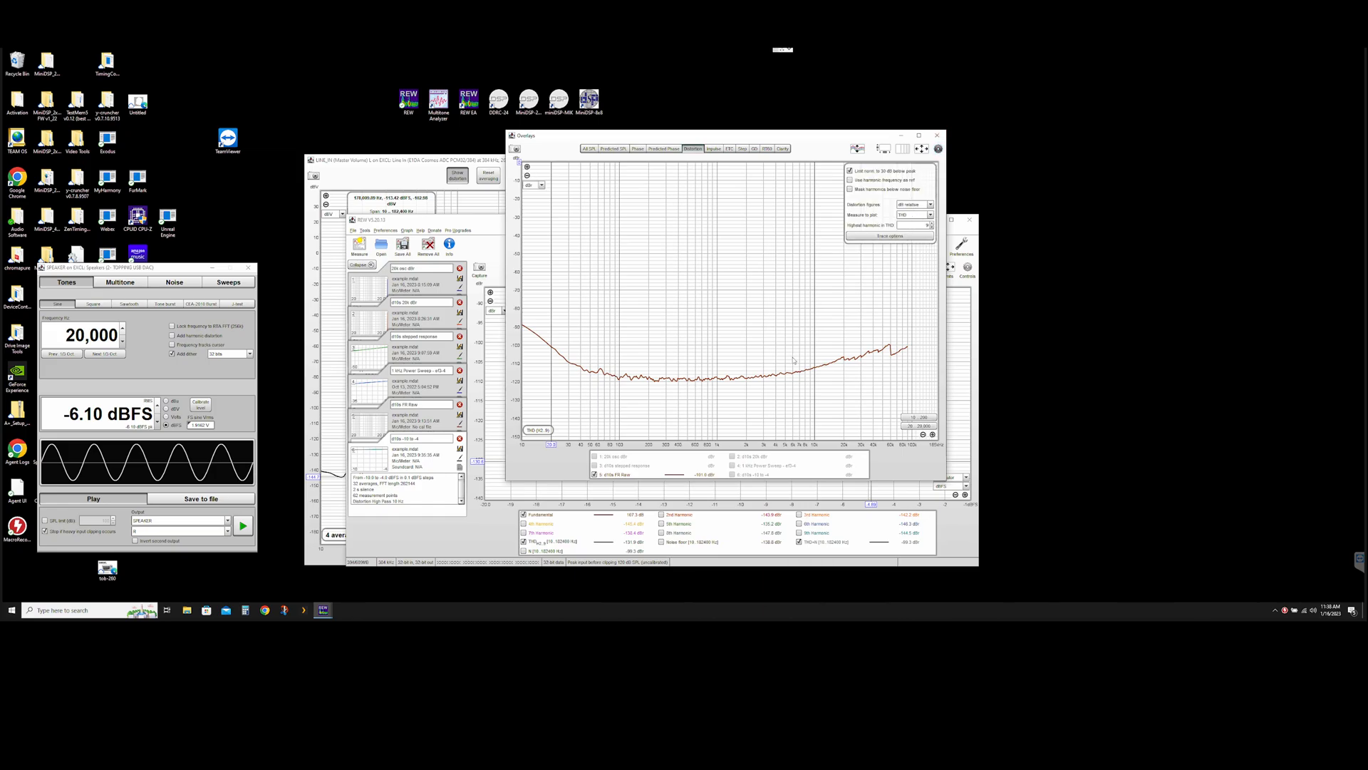
Hide the FR trace and plot the stepped response measurement in the distortion overlay.
{"action": "left_click", "coordinate": [612, 475]}
{"action": "left_click", "coordinate": [618, 468]}
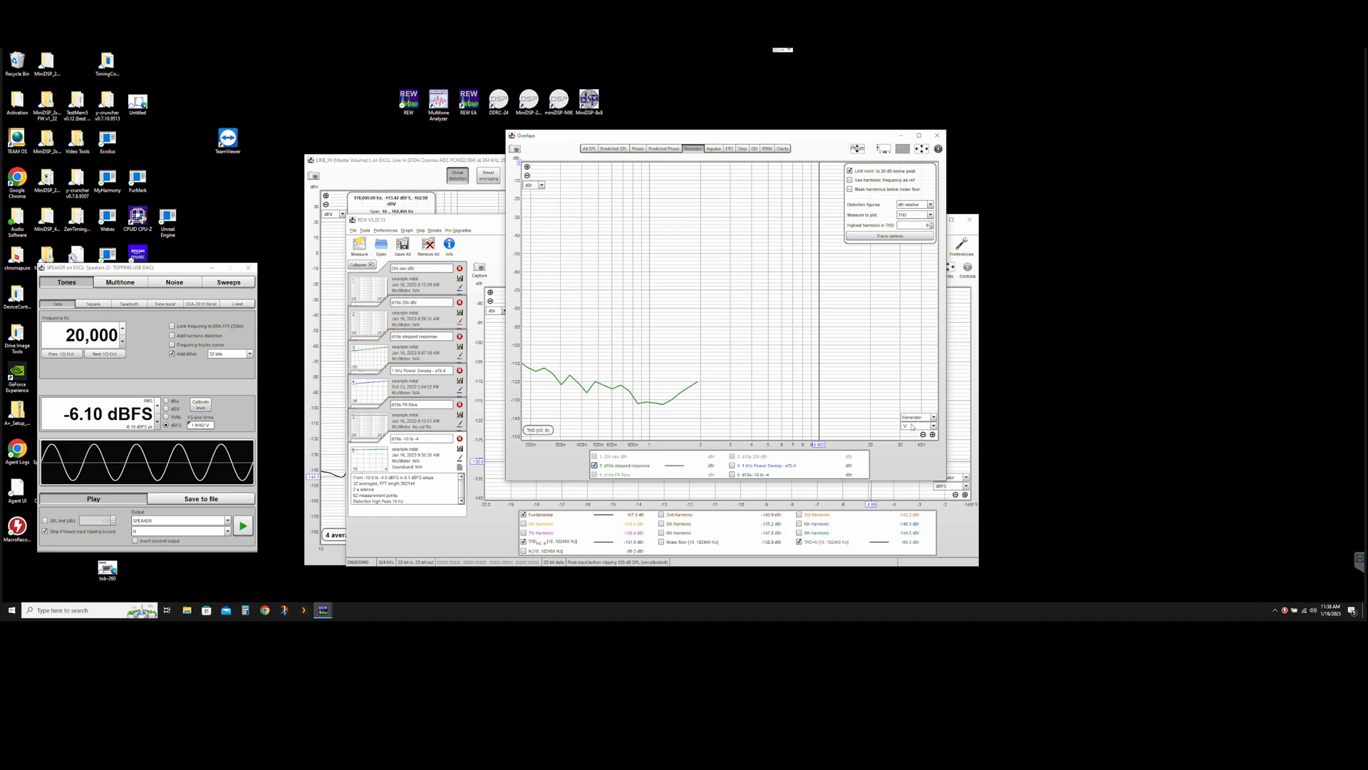
{"action": "left_click", "coordinate": [913, 420]}
Compare the stepped response distortion with the vertical axis in W and %, returning the unit to dBr.
{"action": "left_click", "coordinate": [537, 185]}
{"action": "left_click", "coordinate": [538, 185]}
{"action": "left_click", "coordinate": [538, 186]}
{"action": "left_click", "coordinate": [531, 227]}
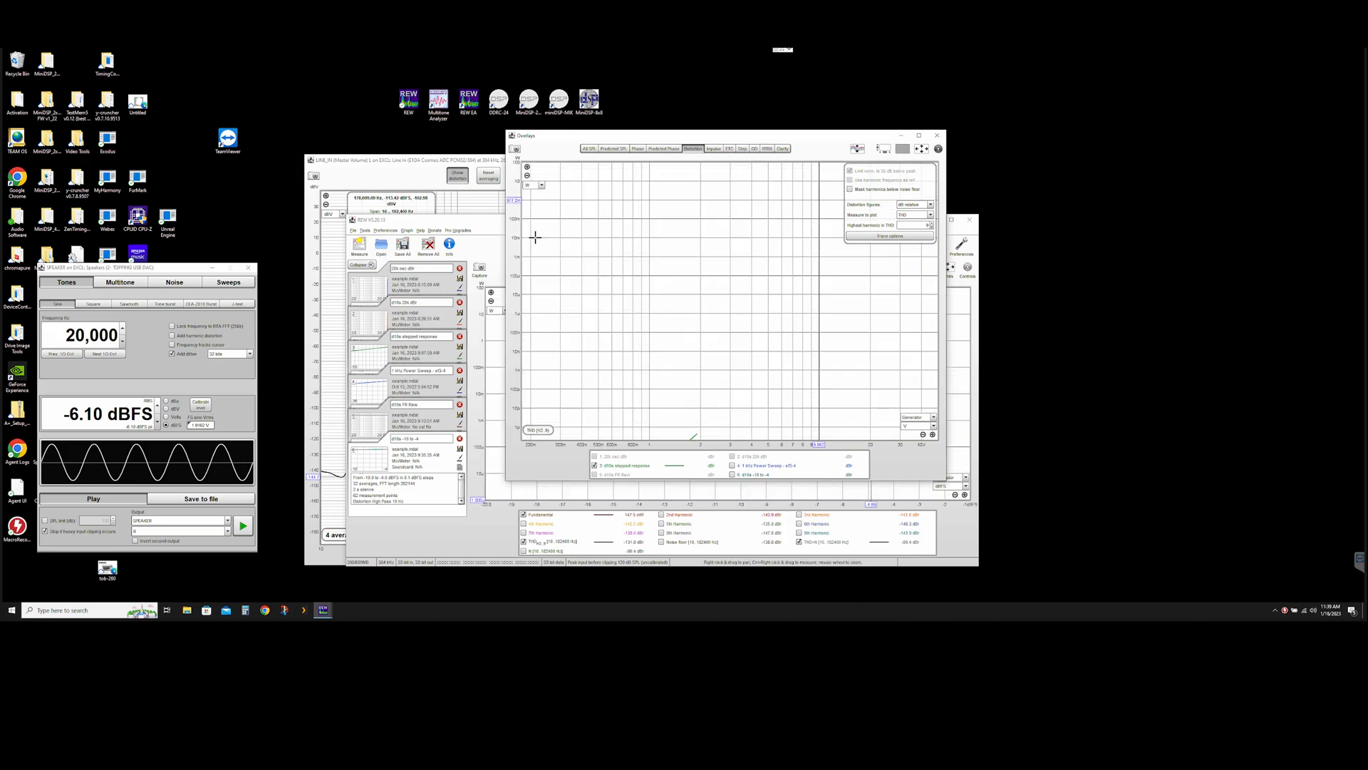
{"action": "left_click", "coordinate": [538, 186]}
{"action": "left_click", "coordinate": [528, 240]}
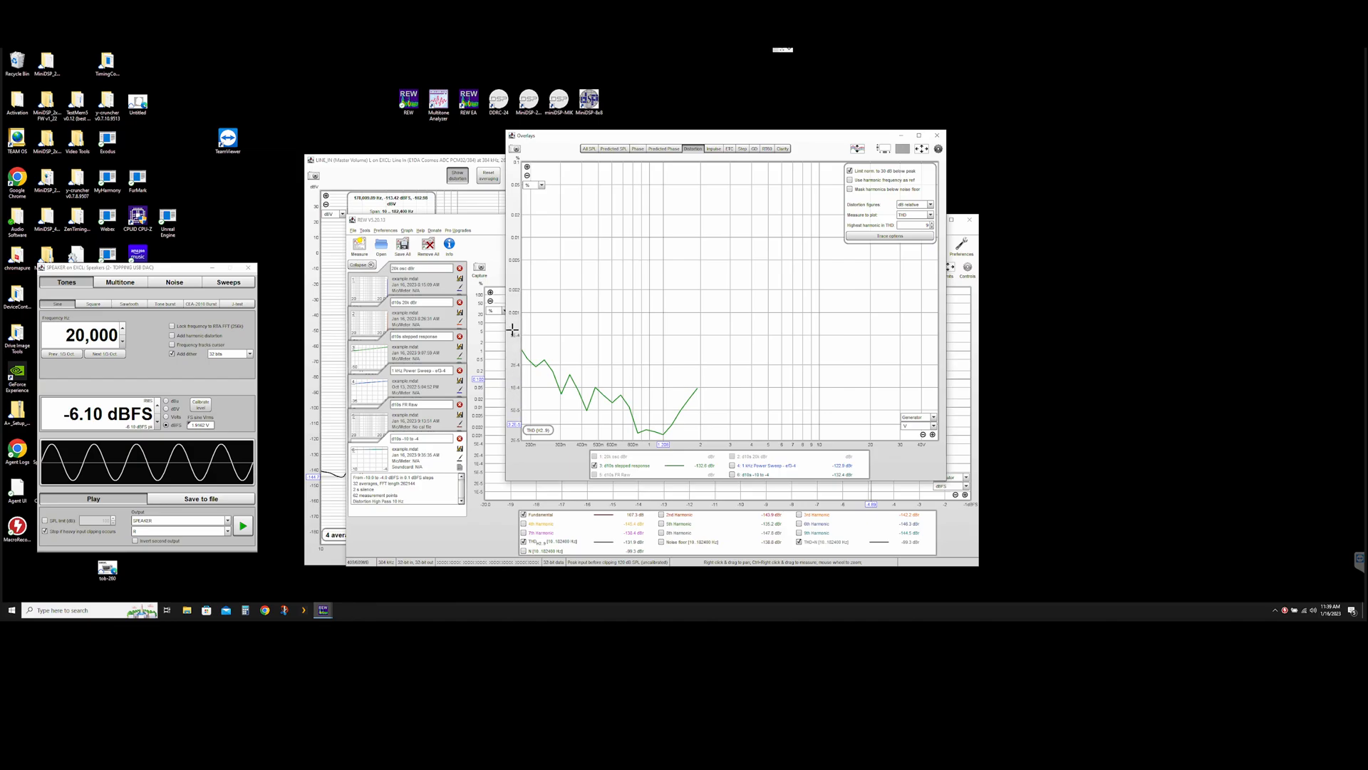
{"action": "left_click", "coordinate": [542, 185]}
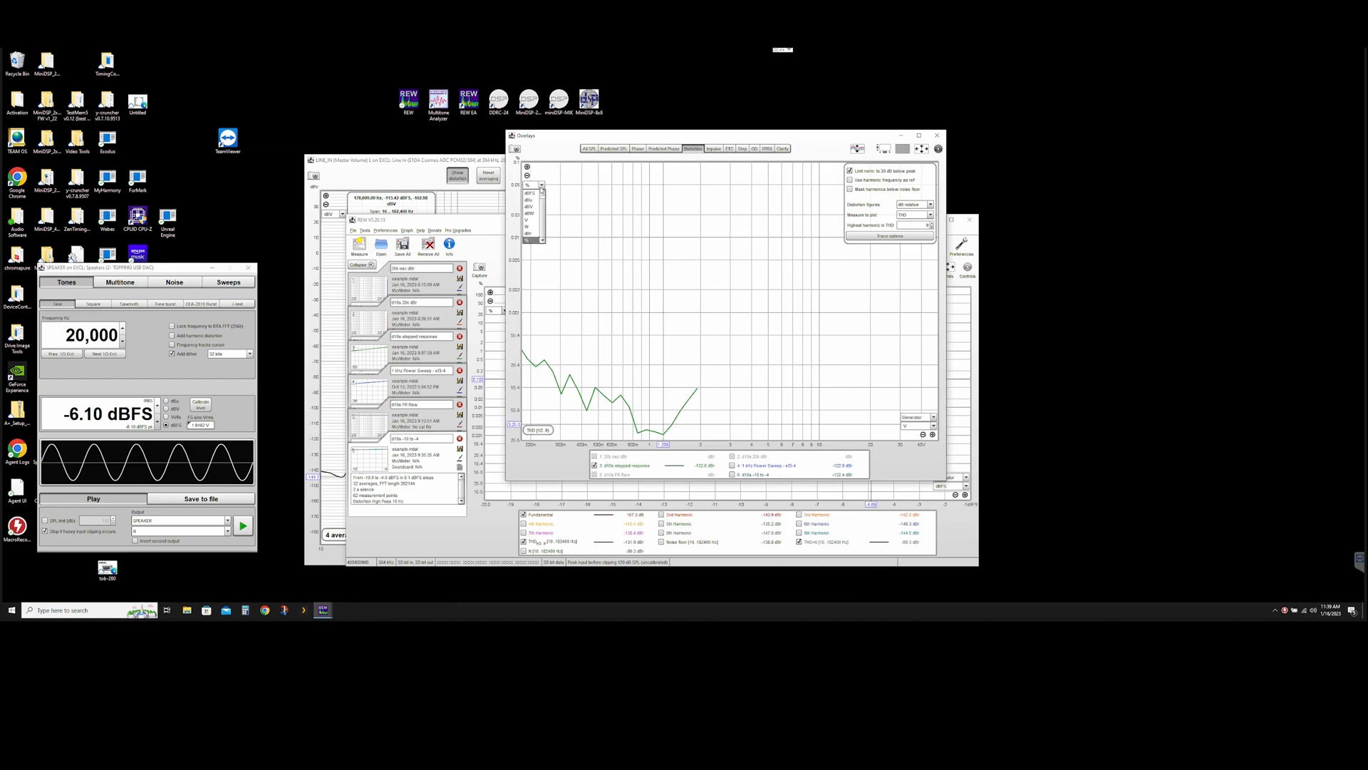
{"action": "left_click", "coordinate": [532, 233]}
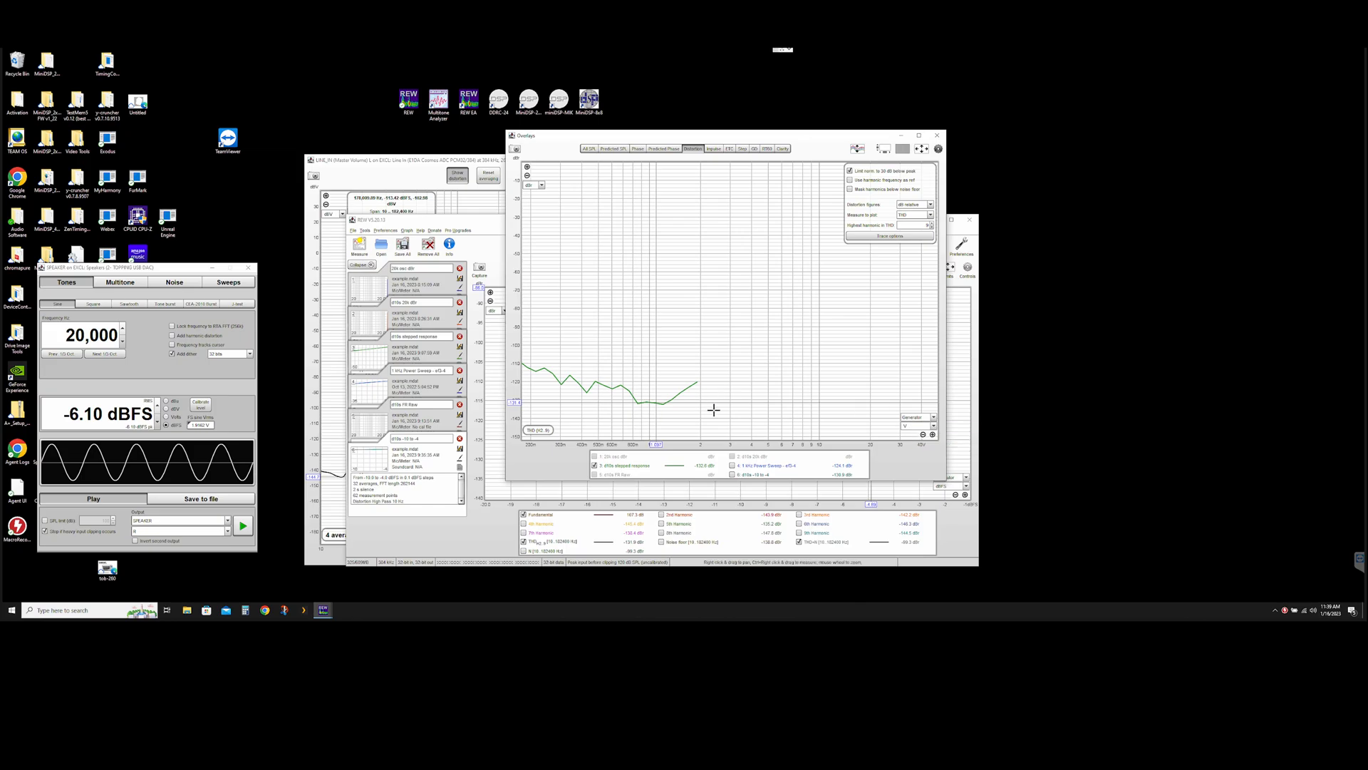
Add the 1 kHz Power Sweep measurement to the distortion overlay and plot distortion against the input level.
{"action": "left_click", "coordinate": [663, 410]}
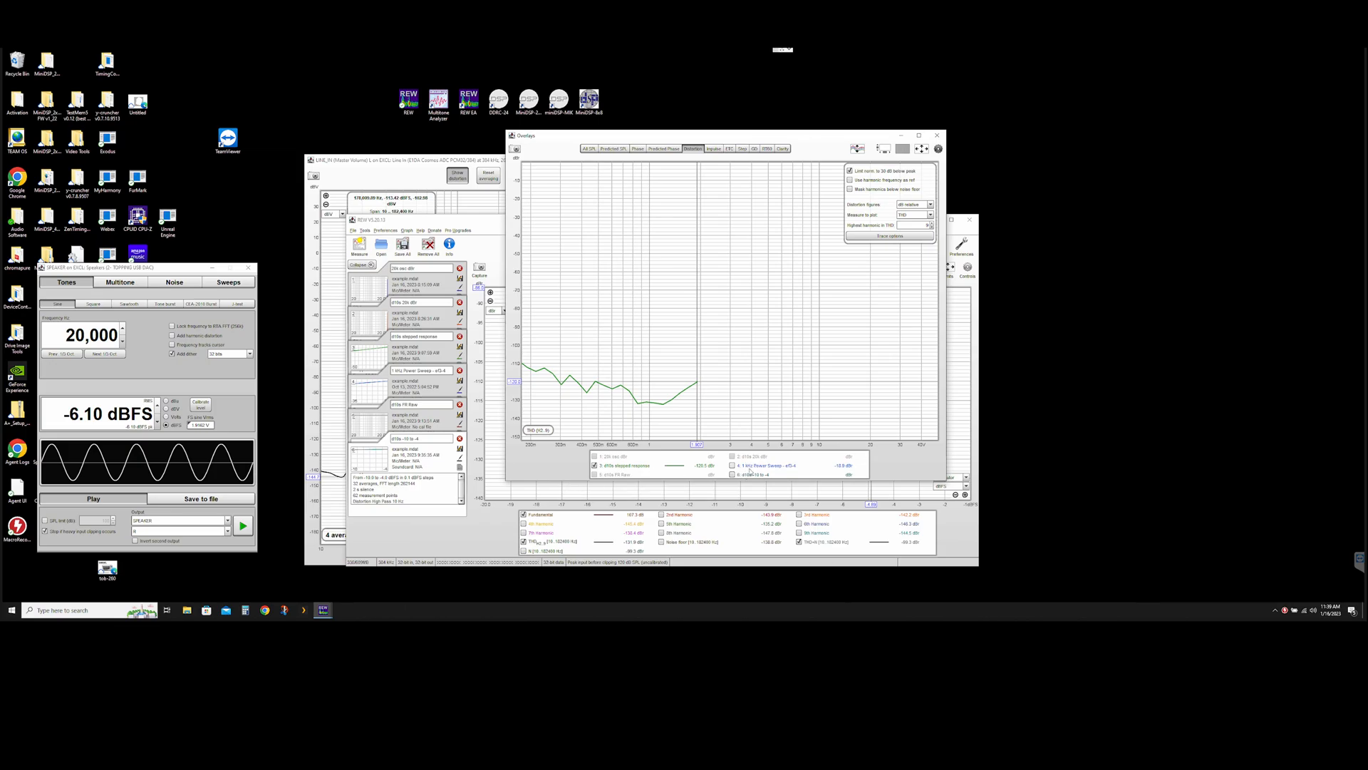
{"action": "left_click", "coordinate": [732, 465]}
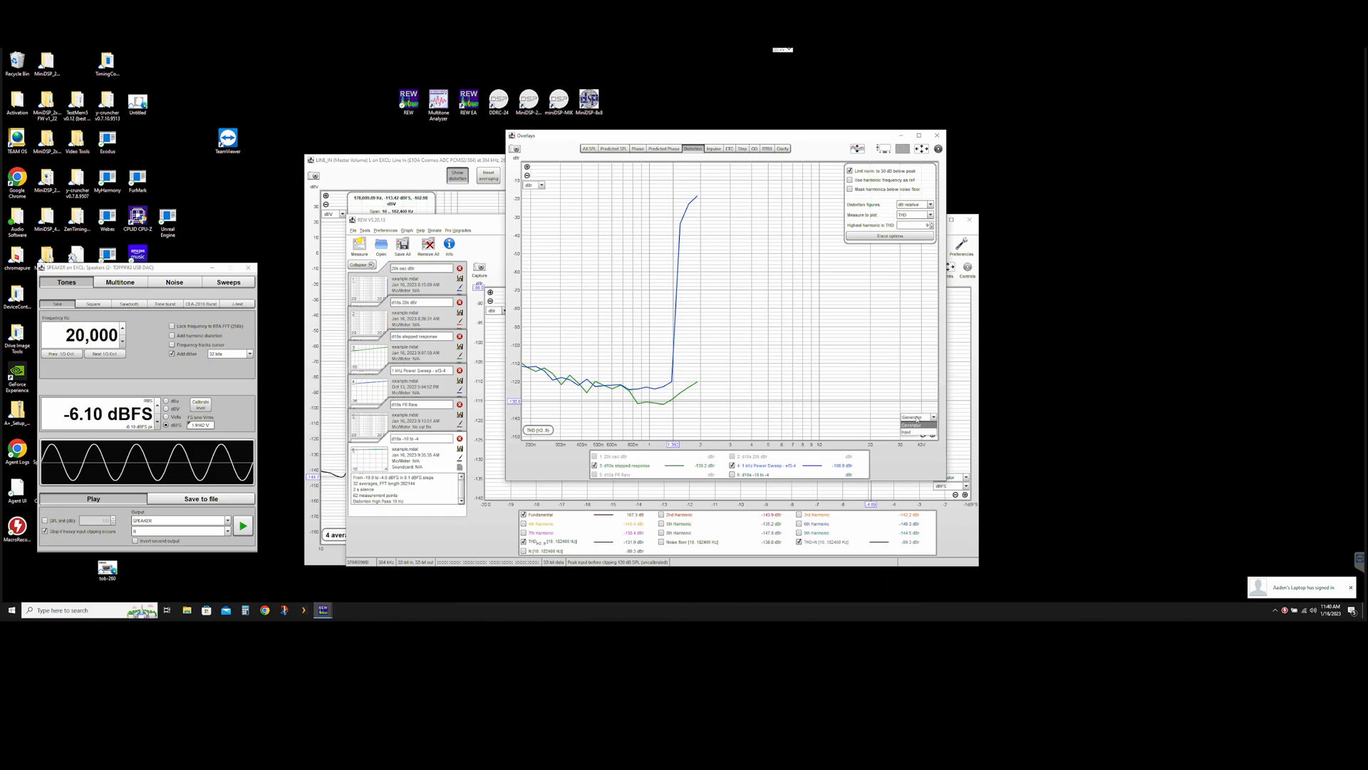
{"action": "left_click", "coordinate": [918, 419]}
{"action": "left_click", "coordinate": [912, 431]}
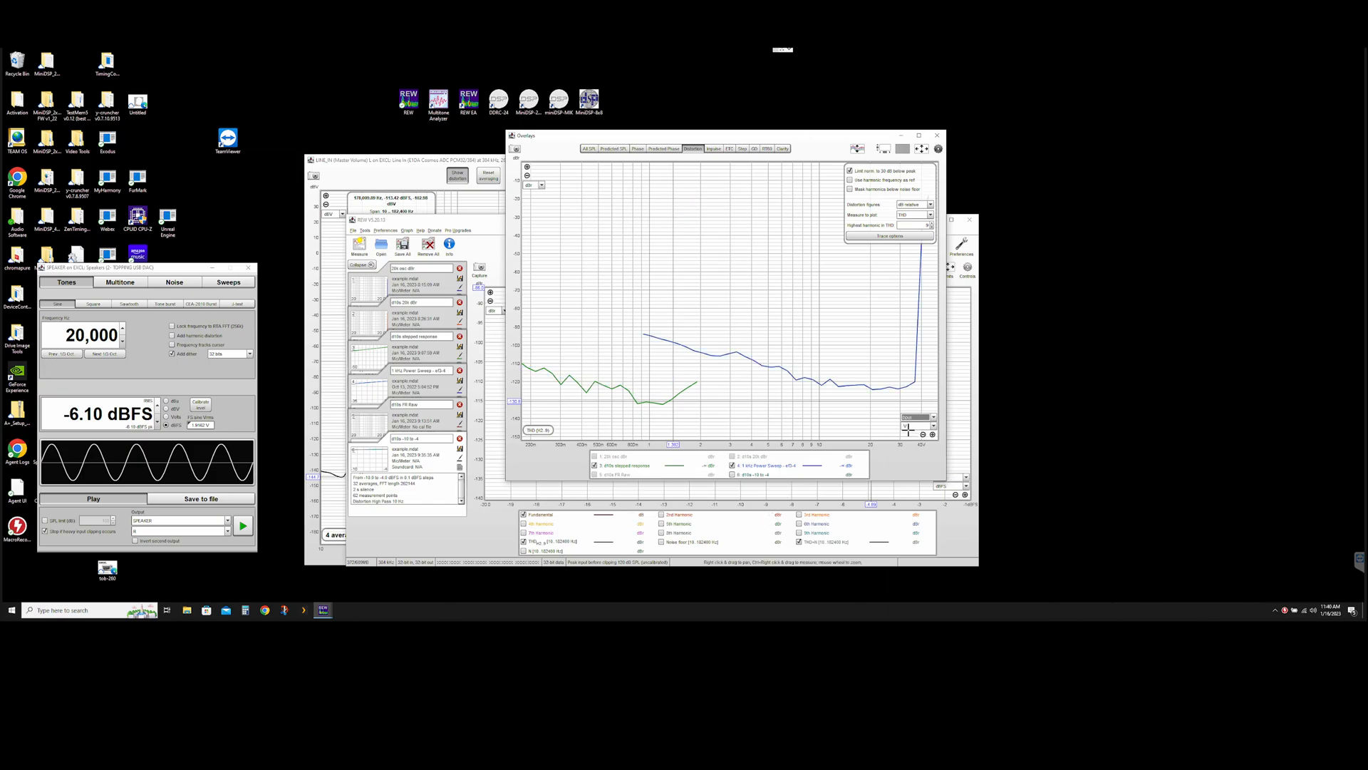
Change the input-level axis unit, inspect the flat part of the power sweep trace, and move the Overlays window aside.
{"action": "left_click", "coordinate": [913, 427]}
{"action": "left_click", "coordinate": [908, 471]}
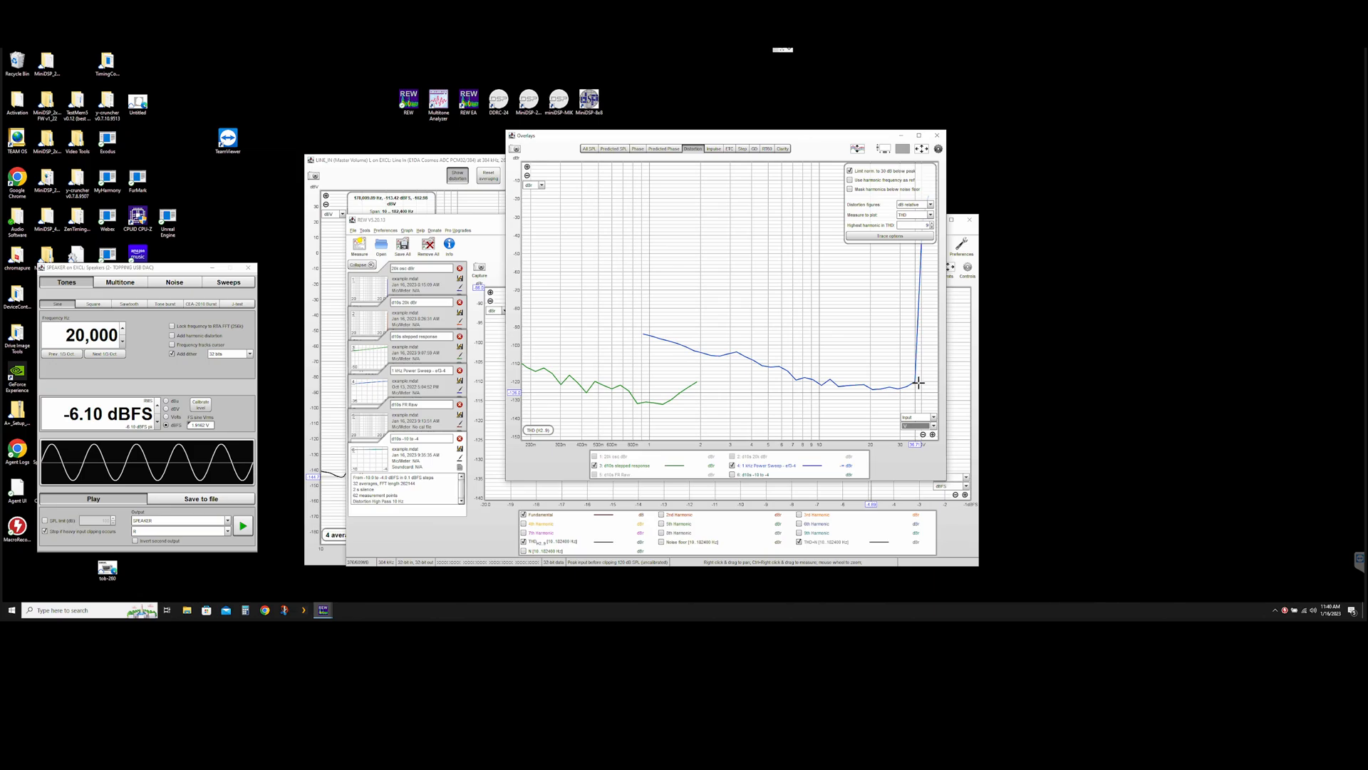
{"action": "left_click", "coordinate": [923, 425]}
{"action": "left_click", "coordinate": [911, 474]}
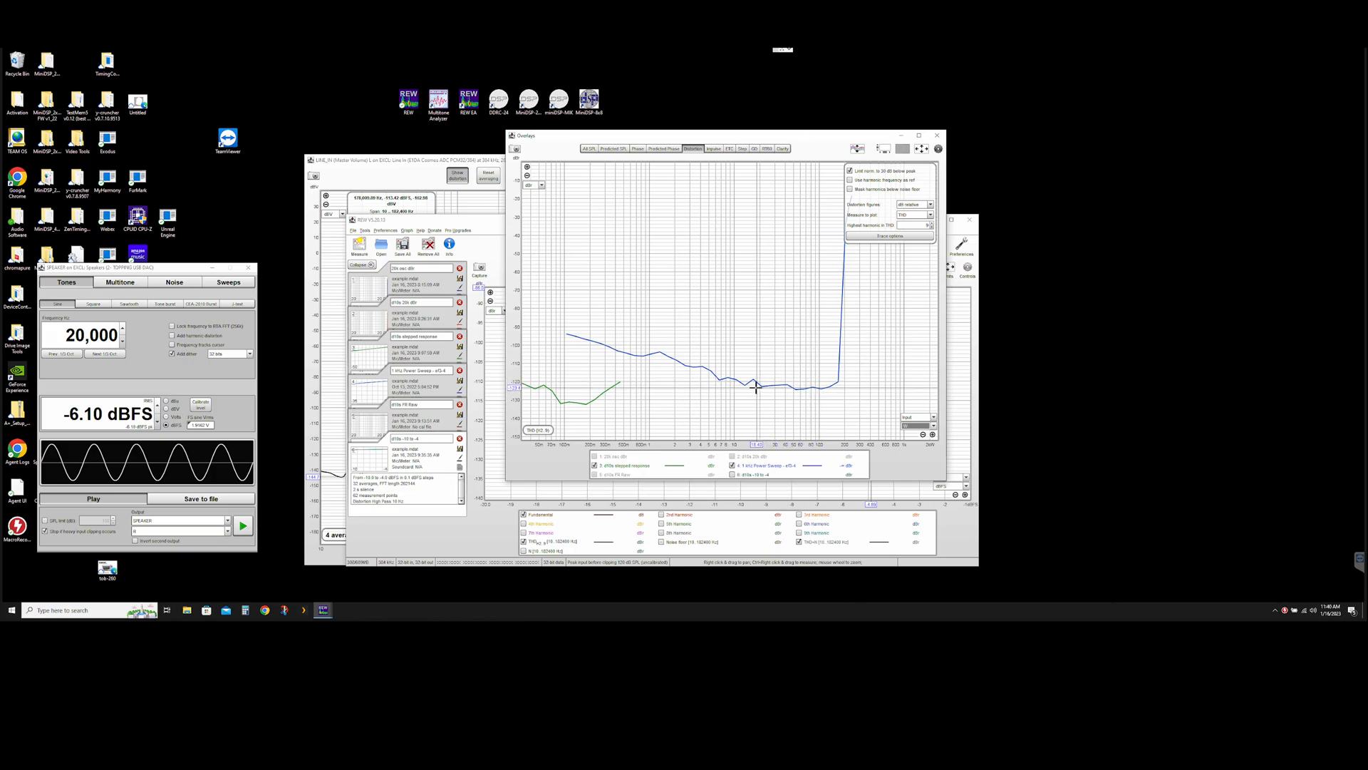
{"action": "left_click", "coordinate": [818, 387]}
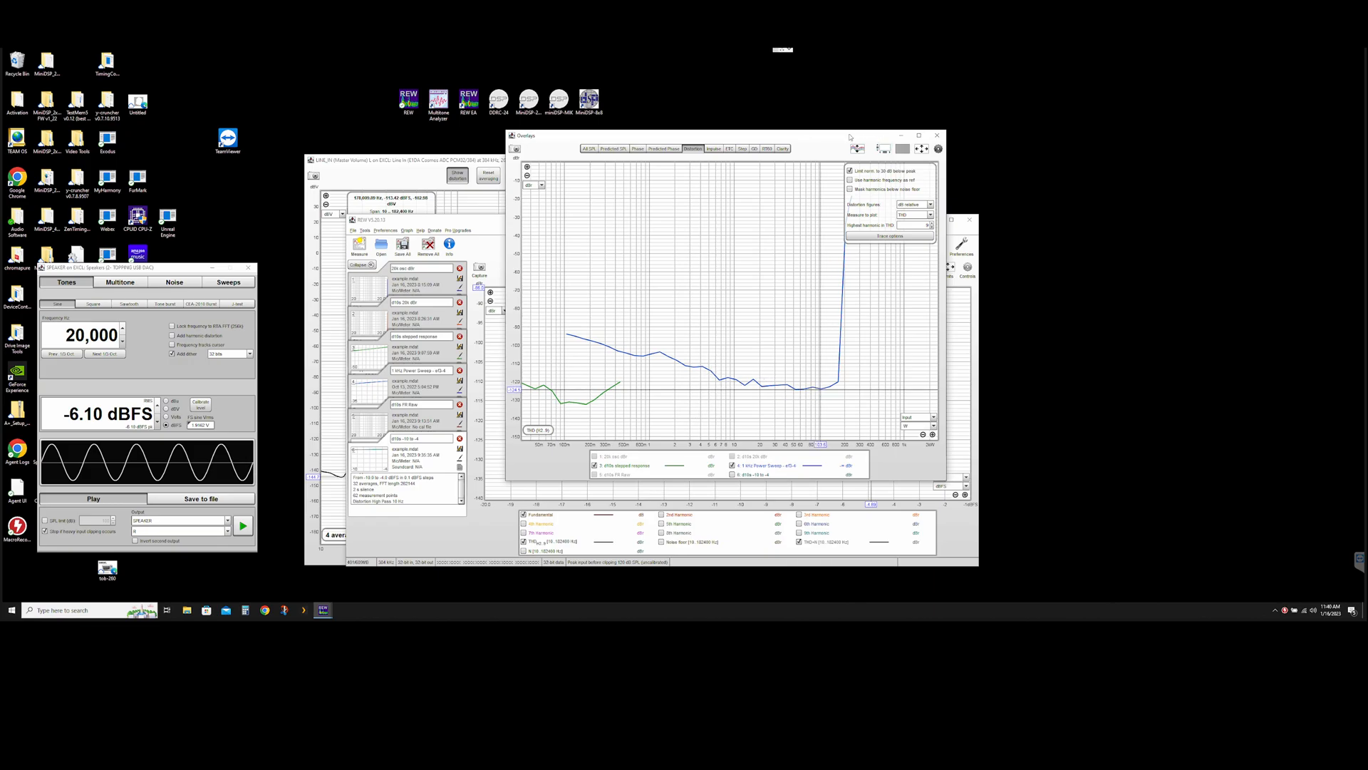
{"action": "left_click_drag", "start_coordinate": [851, 137], "coordinate": [946, 145]}
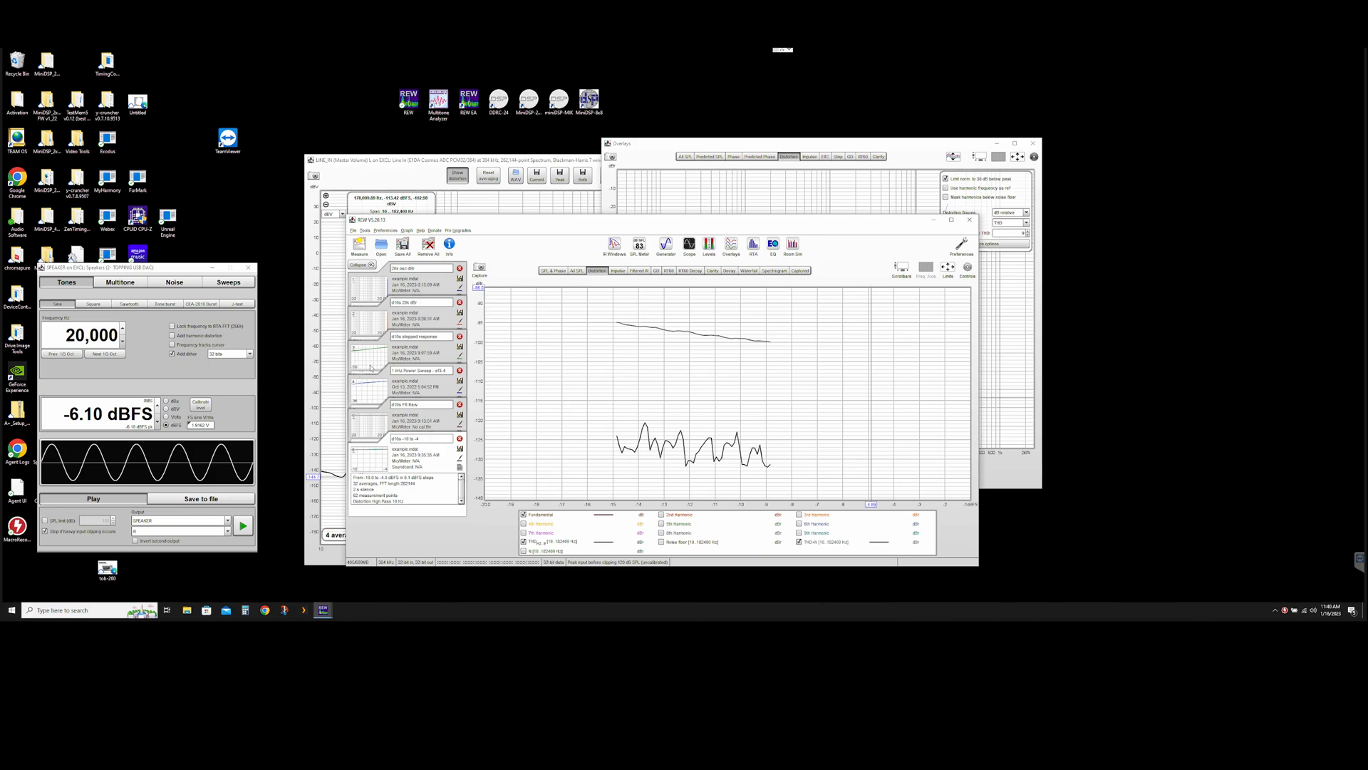
Show the second measurement's 20 kHz spectrum in the SPL & Phase graph and apply the axis limits.
{"action": "left_click", "coordinate": [370, 325]}
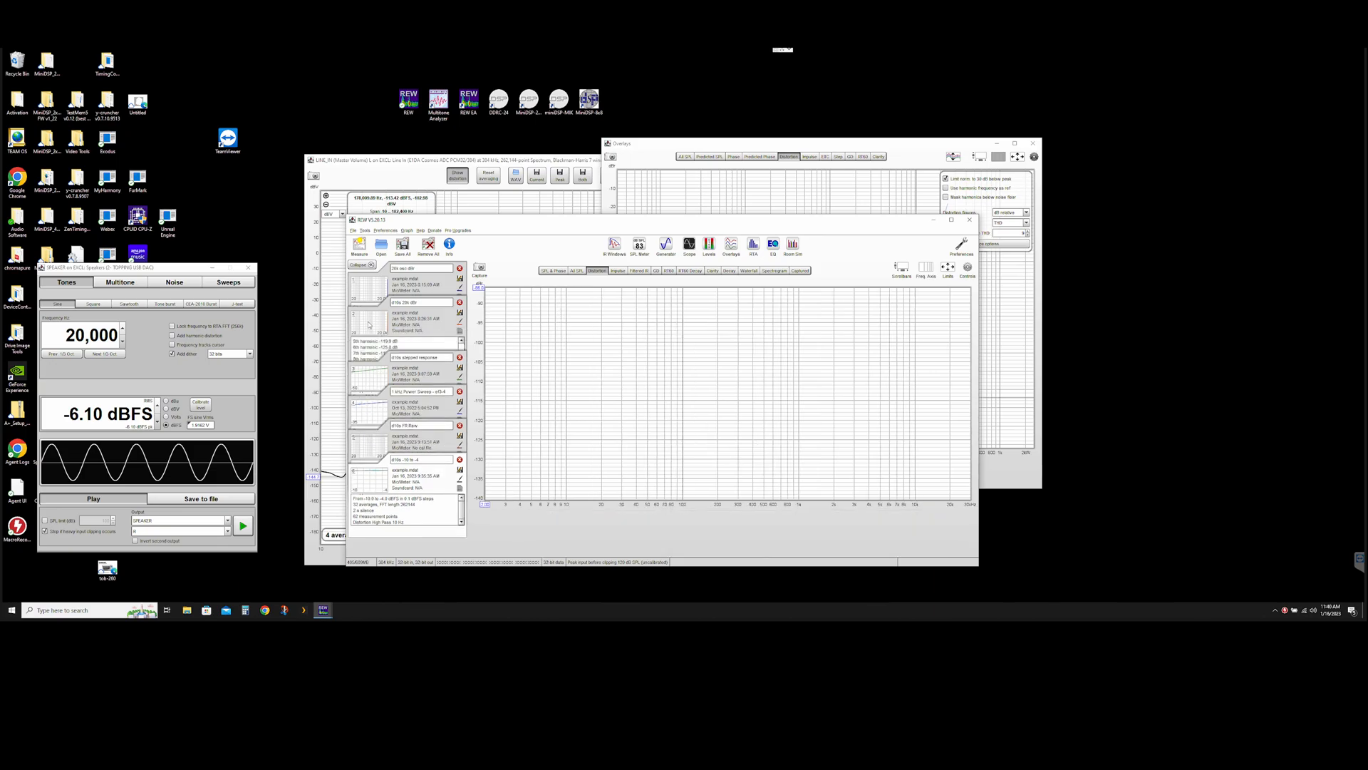
{"action": "left_click", "coordinate": [553, 271]}
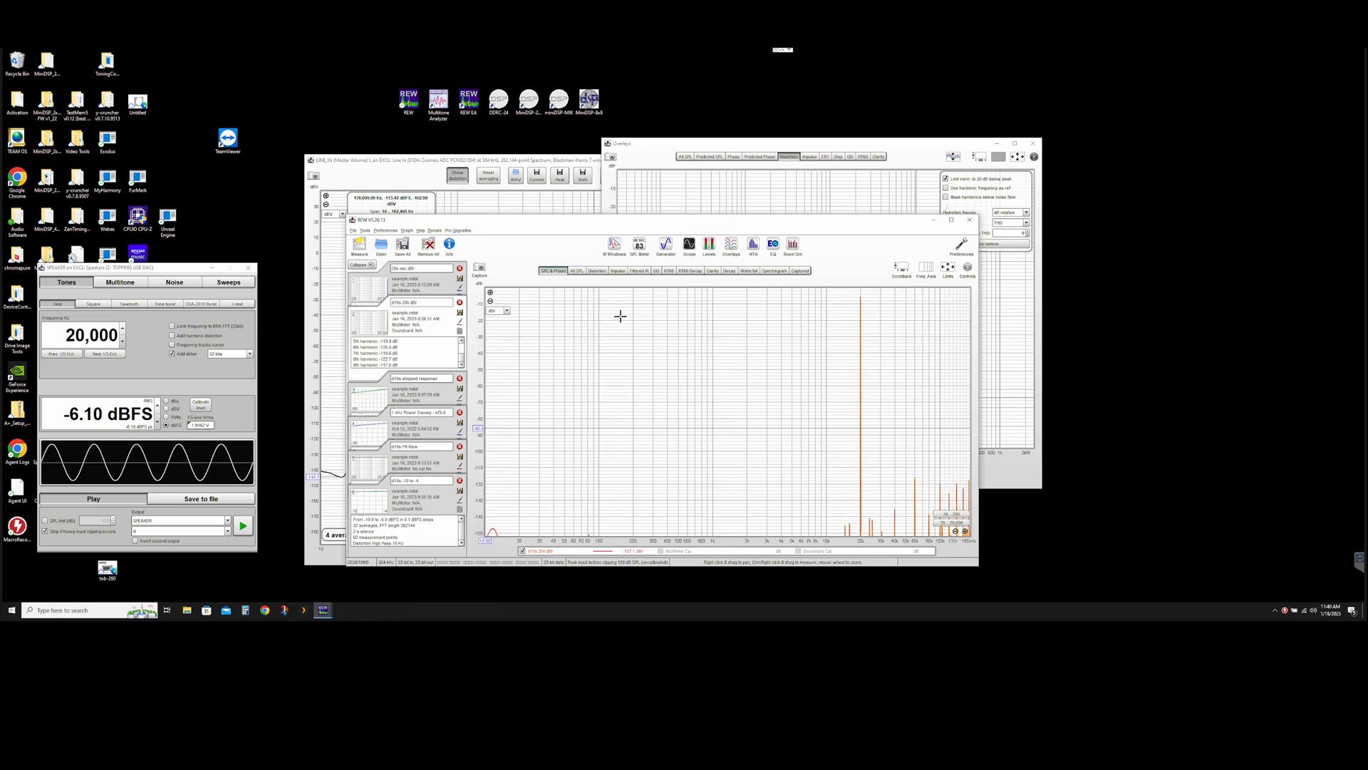
{"action": "left_click", "coordinate": [947, 268]}
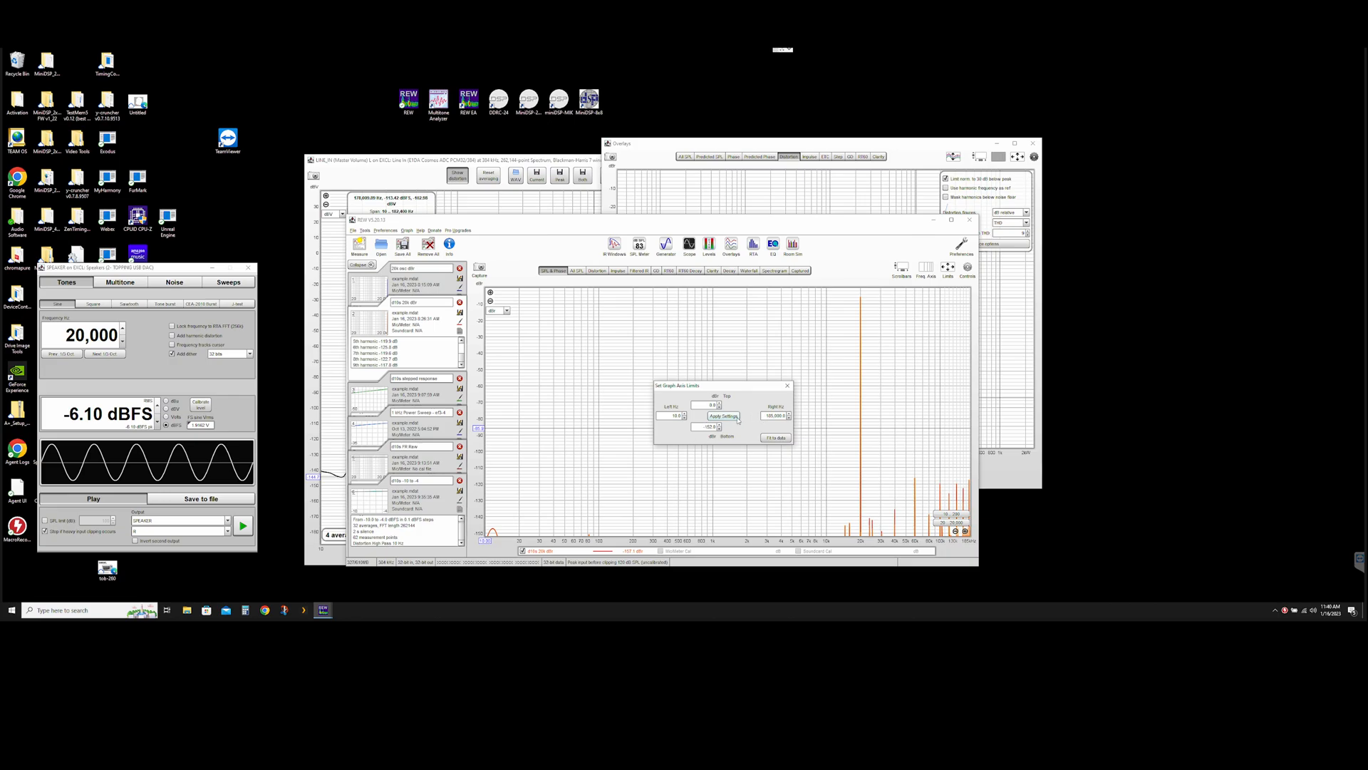
{"action": "left_click", "coordinate": [731, 418]}
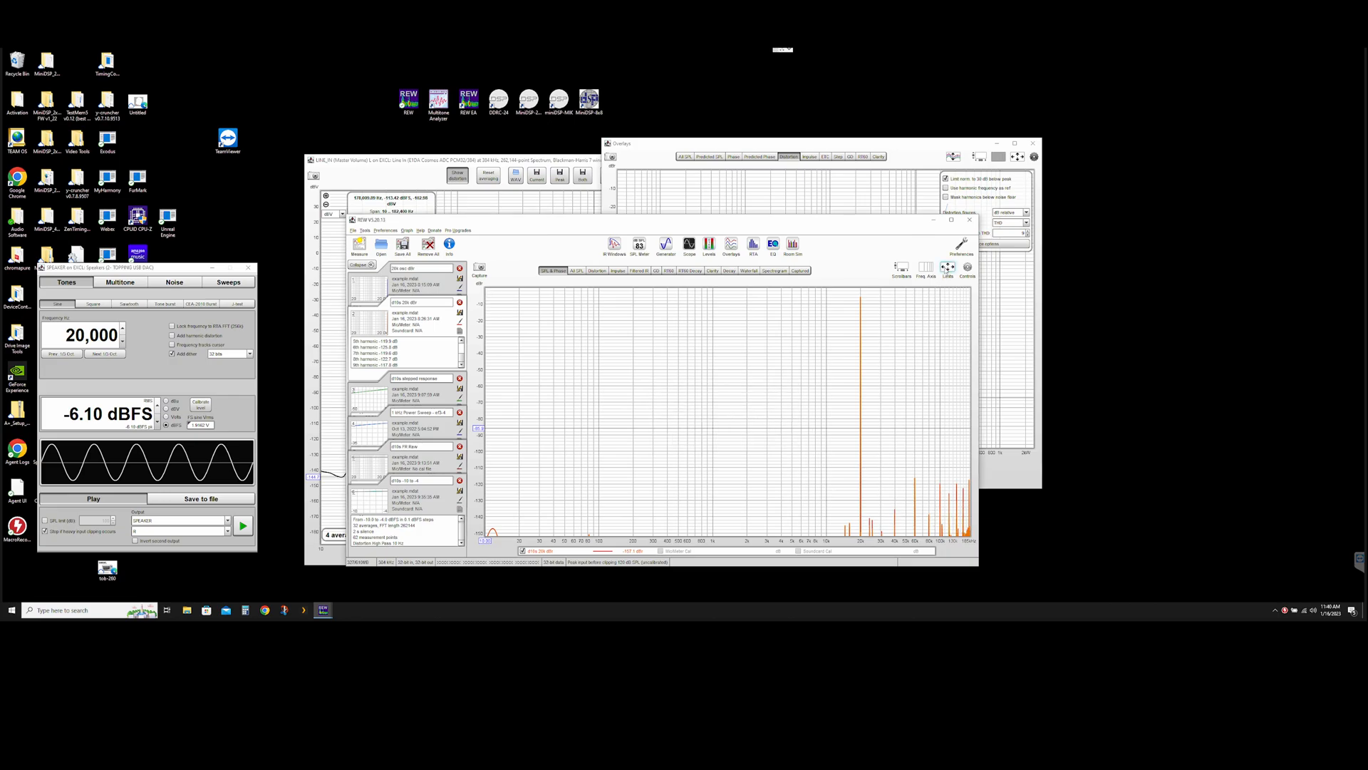
Set the spectrum graph's bottom limit to -180 and switch its frequency axis to linear.
{"action": "double_click", "coordinate": [695, 426]}
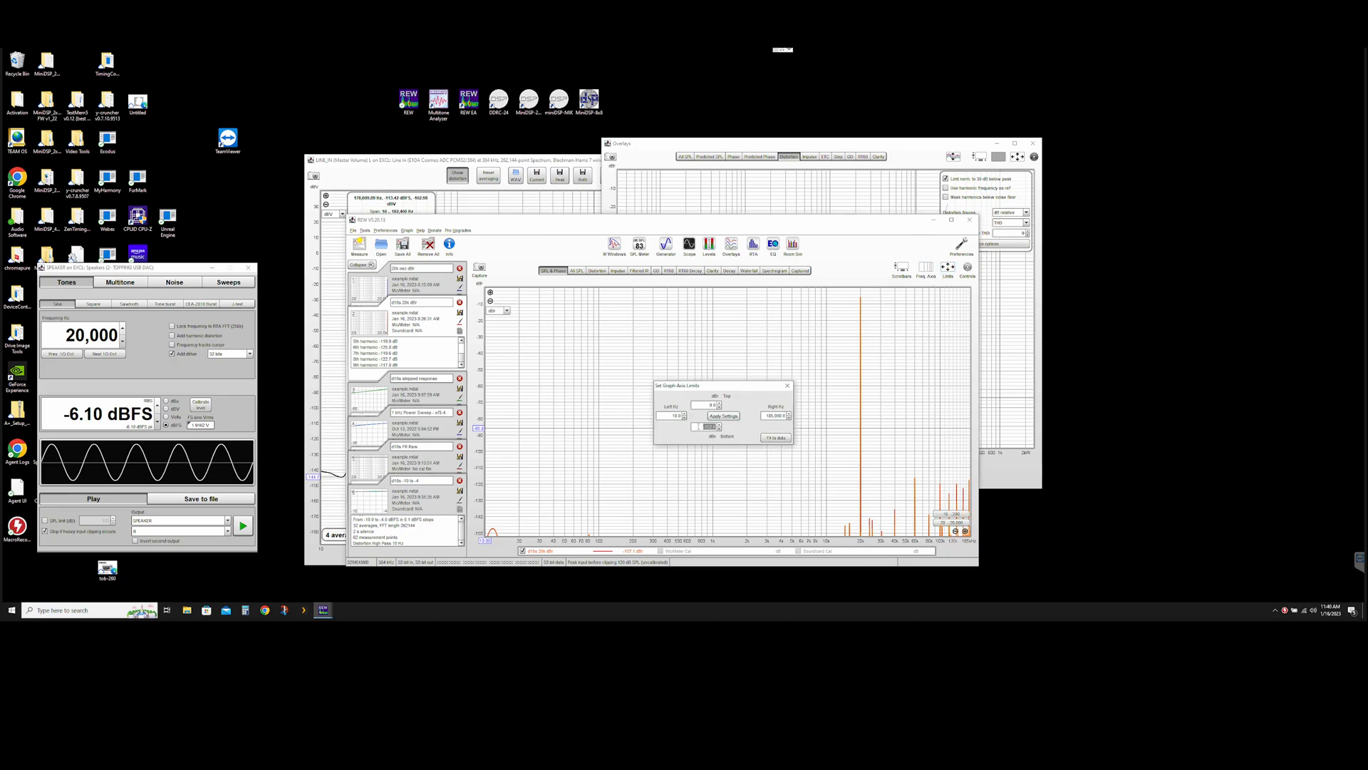
{"action": "type", "text": "-180"}
{"action": "key", "text": "Return"}
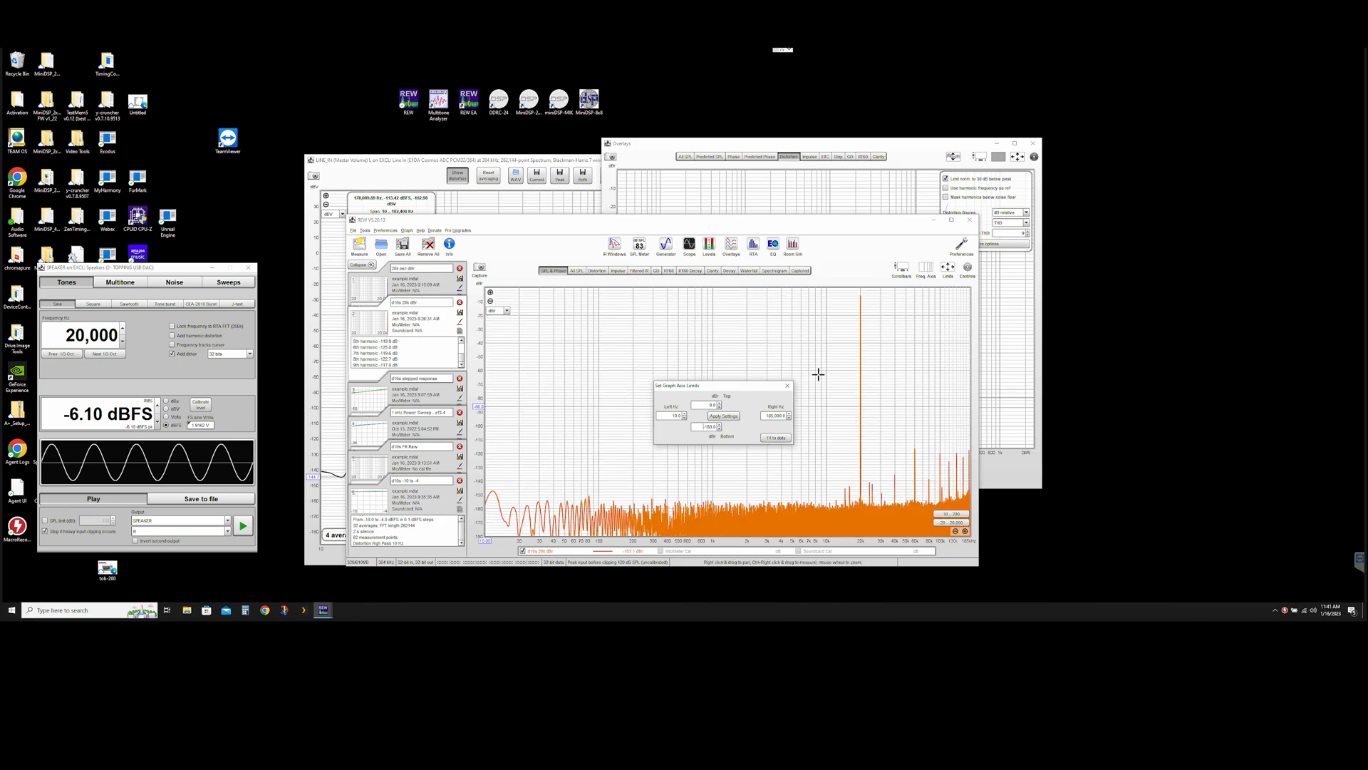
{"action": "left_click", "coordinate": [788, 385]}
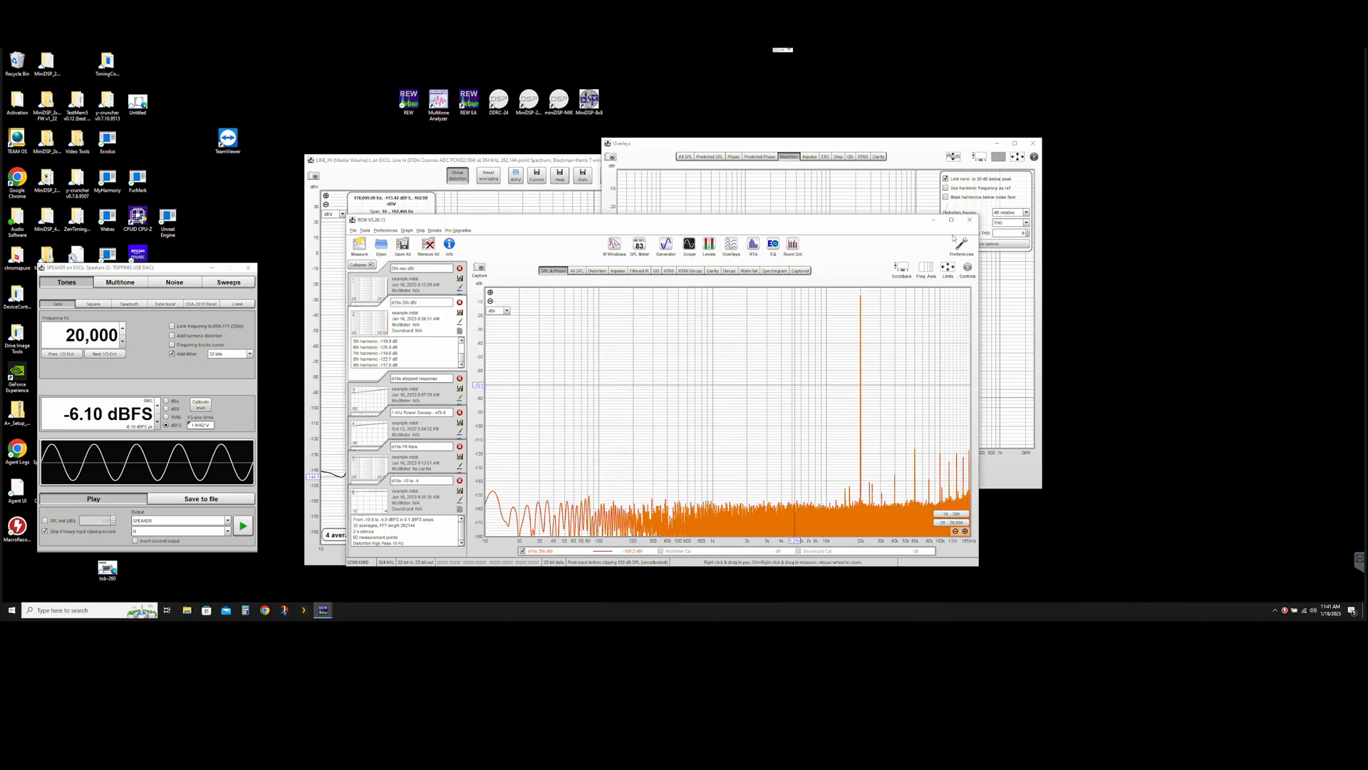
{"action": "left_click", "coordinate": [933, 272]}
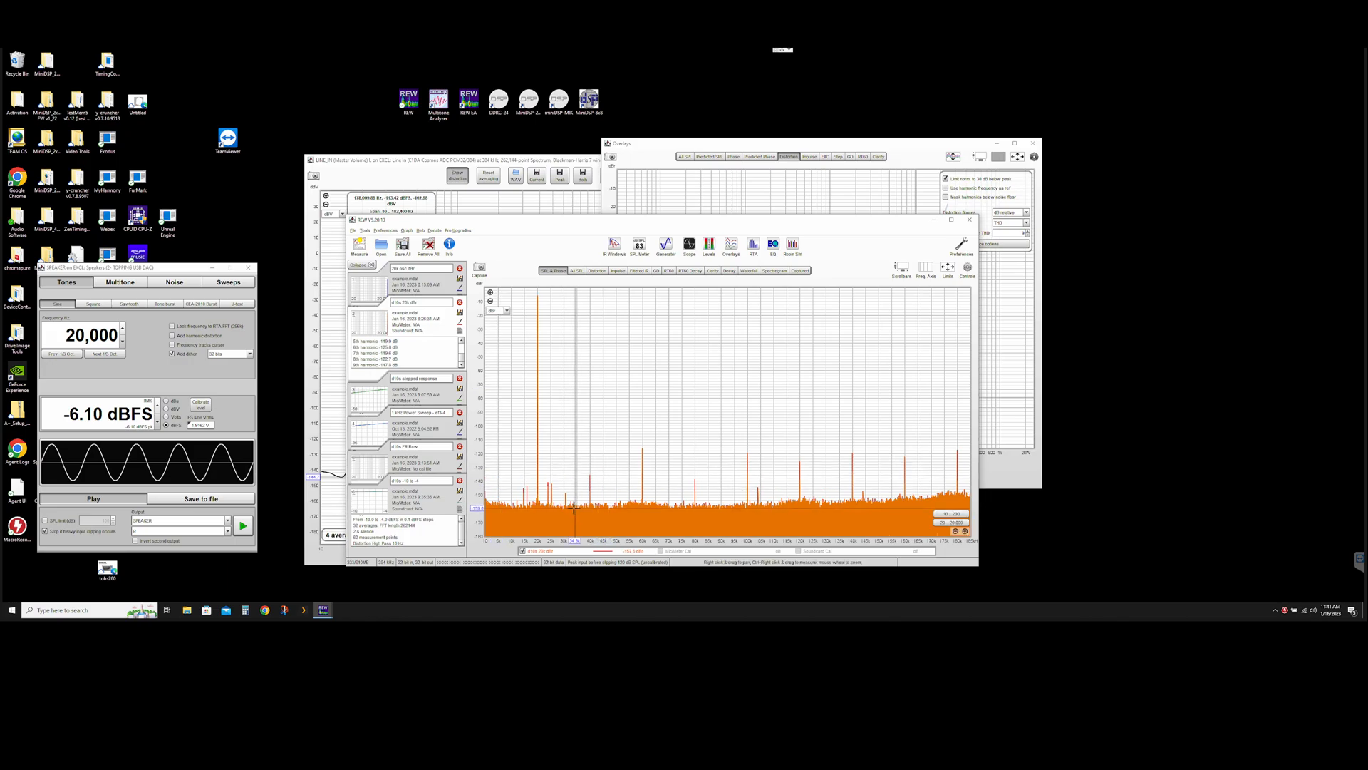
Read the distortion notes of the second measurement and compare them with the first measurement's spectrum and notes.
{"action": "scroll", "coordinate": [400, 356], "scroll_direction": "up", "scroll_amount": 3}
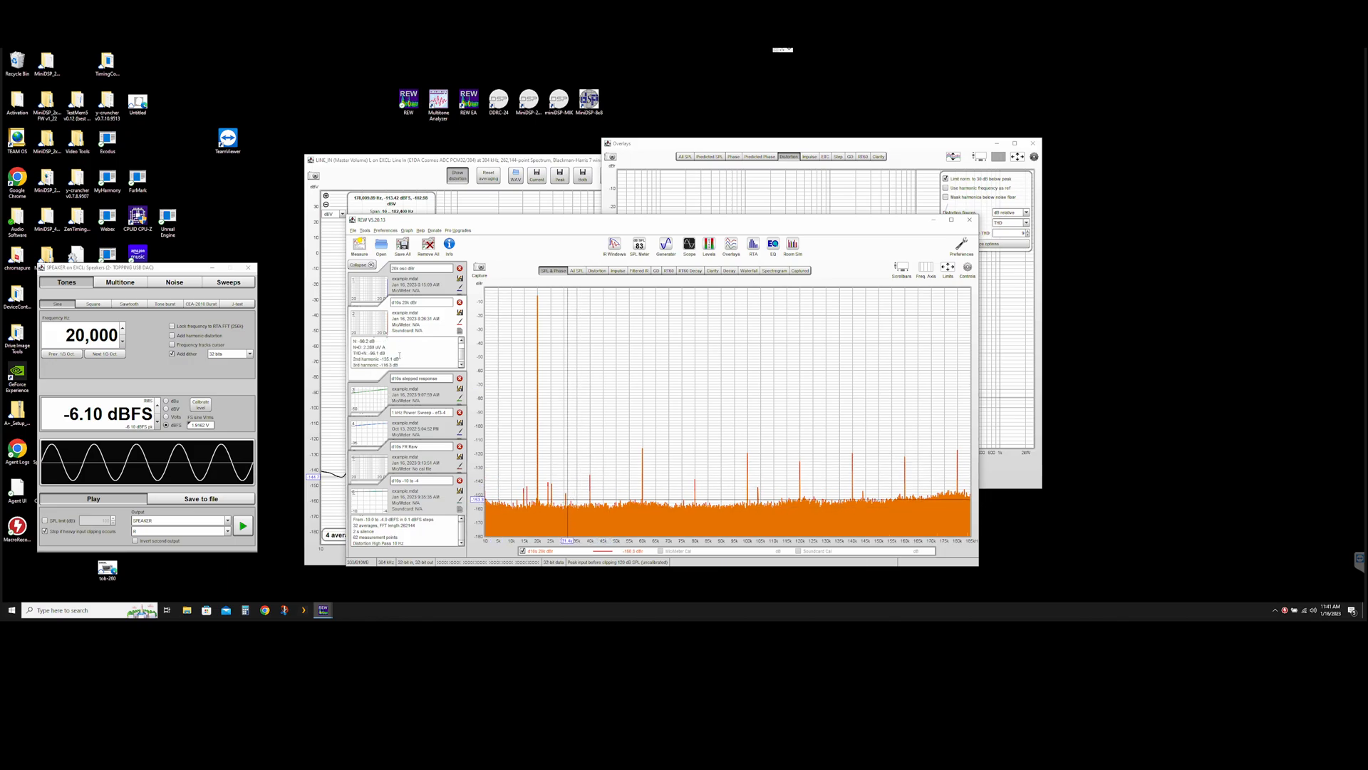
{"action": "scroll", "coordinate": [400, 352], "scroll_direction": "up", "scroll_amount": 2}
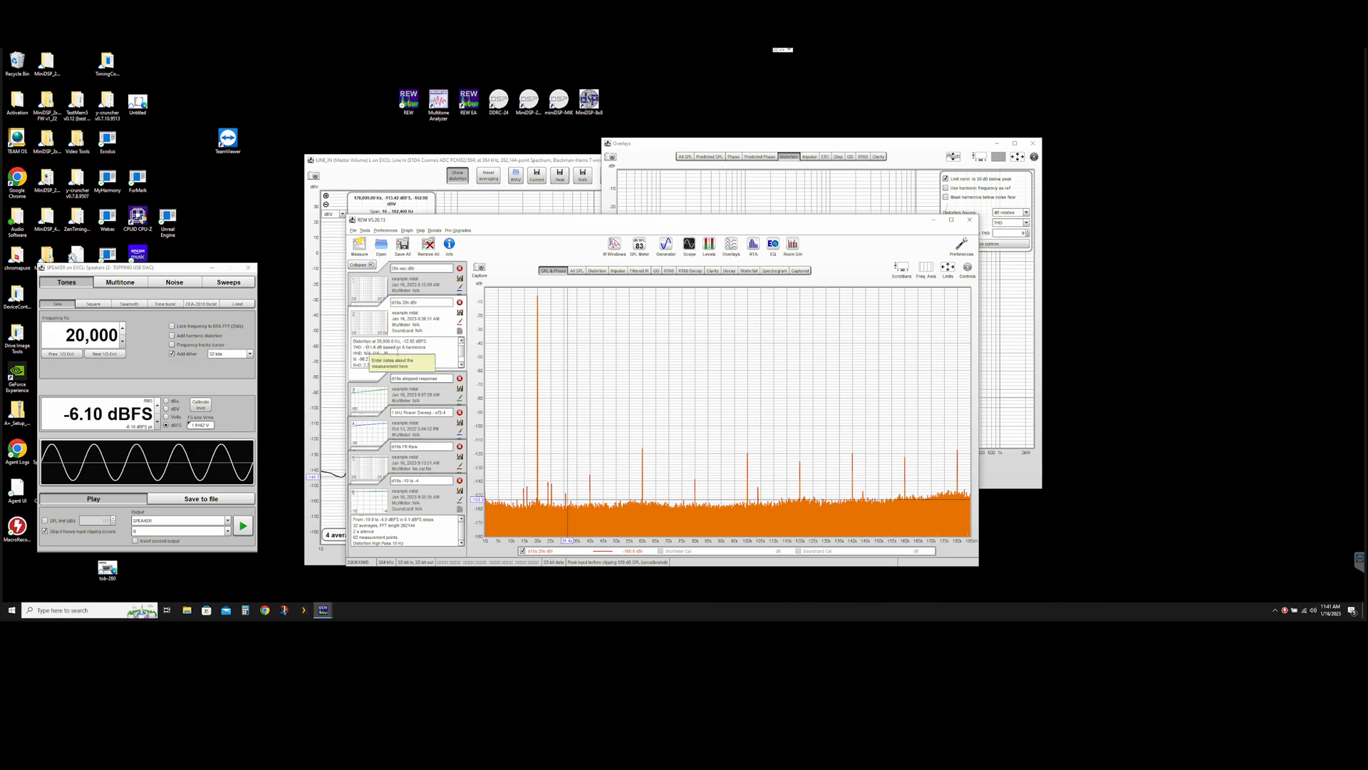
{"action": "mouse_move", "coordinate": [365, 283]}
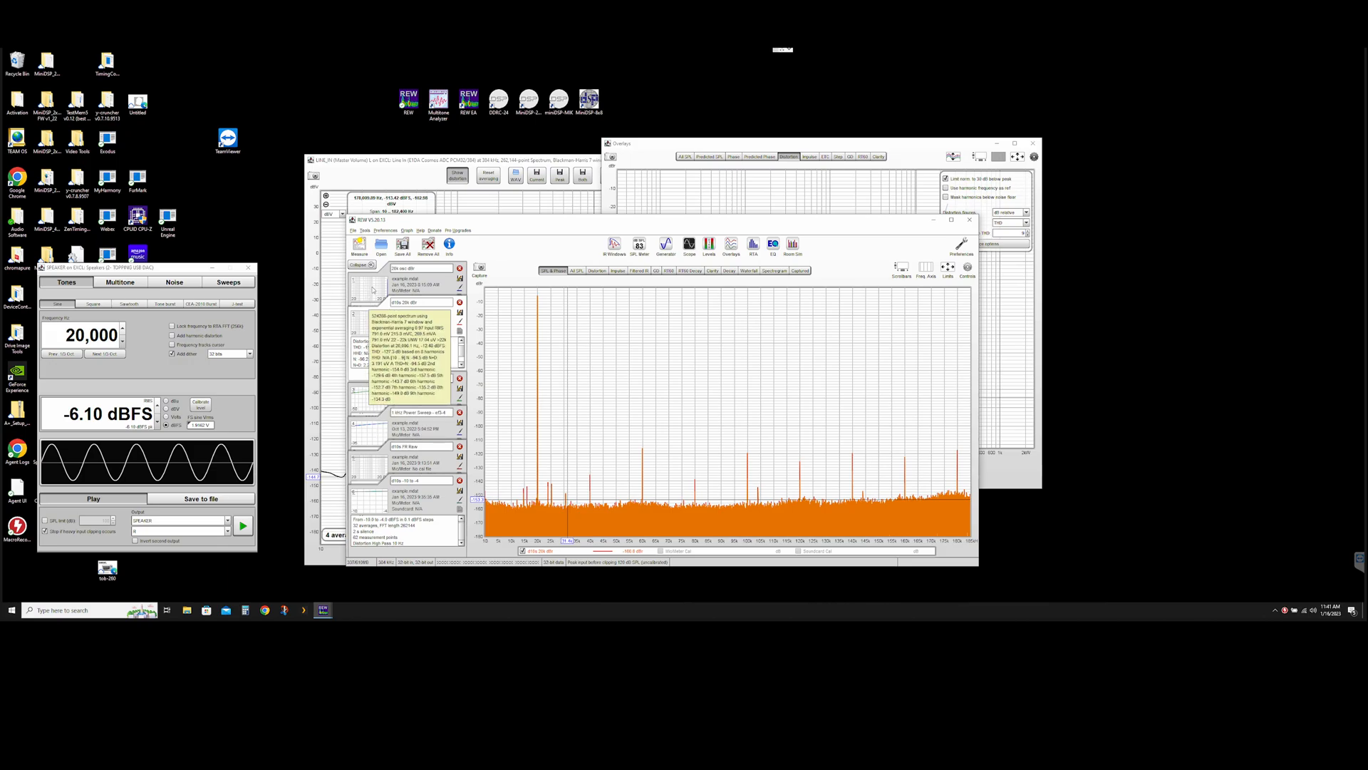
{"action": "left_click", "coordinate": [375, 289]}
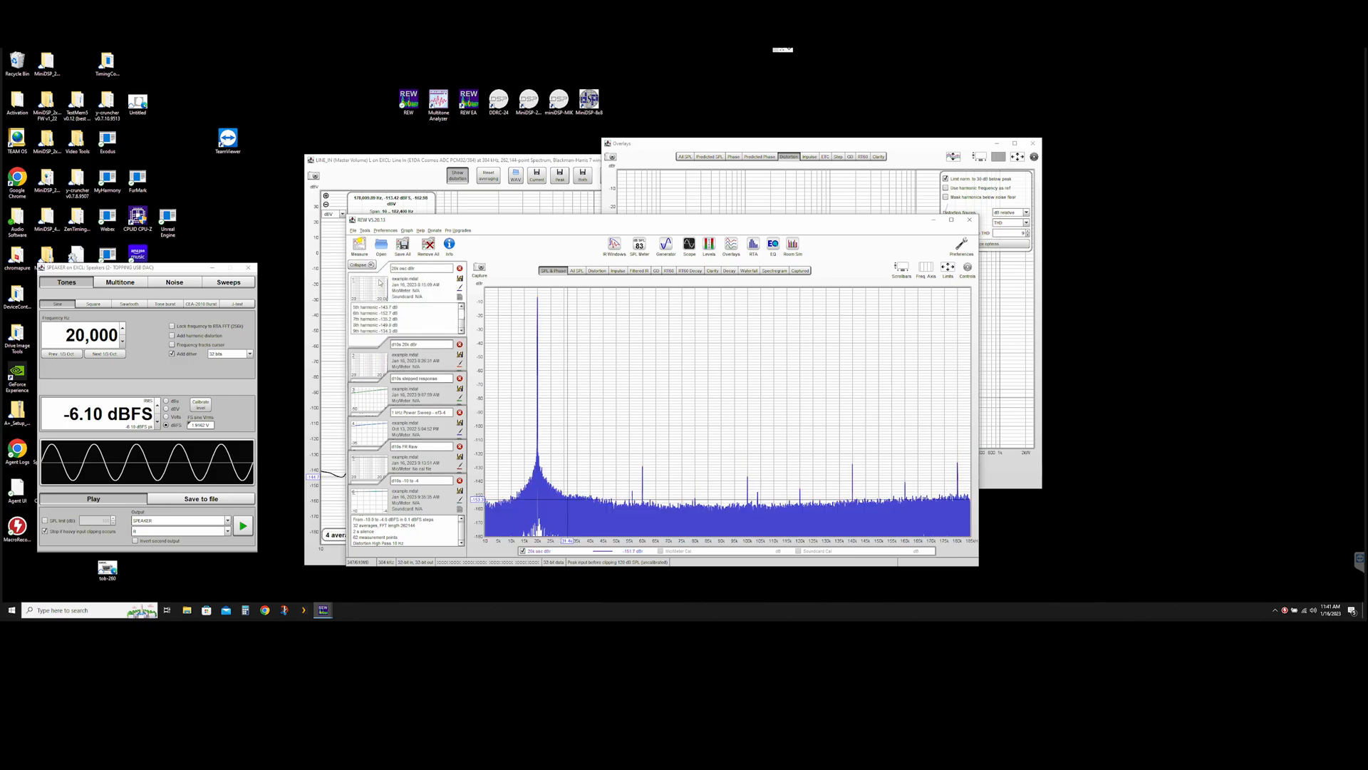
{"action": "scroll", "coordinate": [392, 321], "scroll_direction": "up", "scroll_amount": 2}
{"action": "scroll", "coordinate": [391, 312], "scroll_direction": "up", "scroll_amount": 1}
{"action": "scroll", "coordinate": [401, 309], "scroll_direction": "up", "scroll_amount": 1}
{"action": "scroll", "coordinate": [400, 320], "scroll_direction": "up", "scroll_amount": 2}
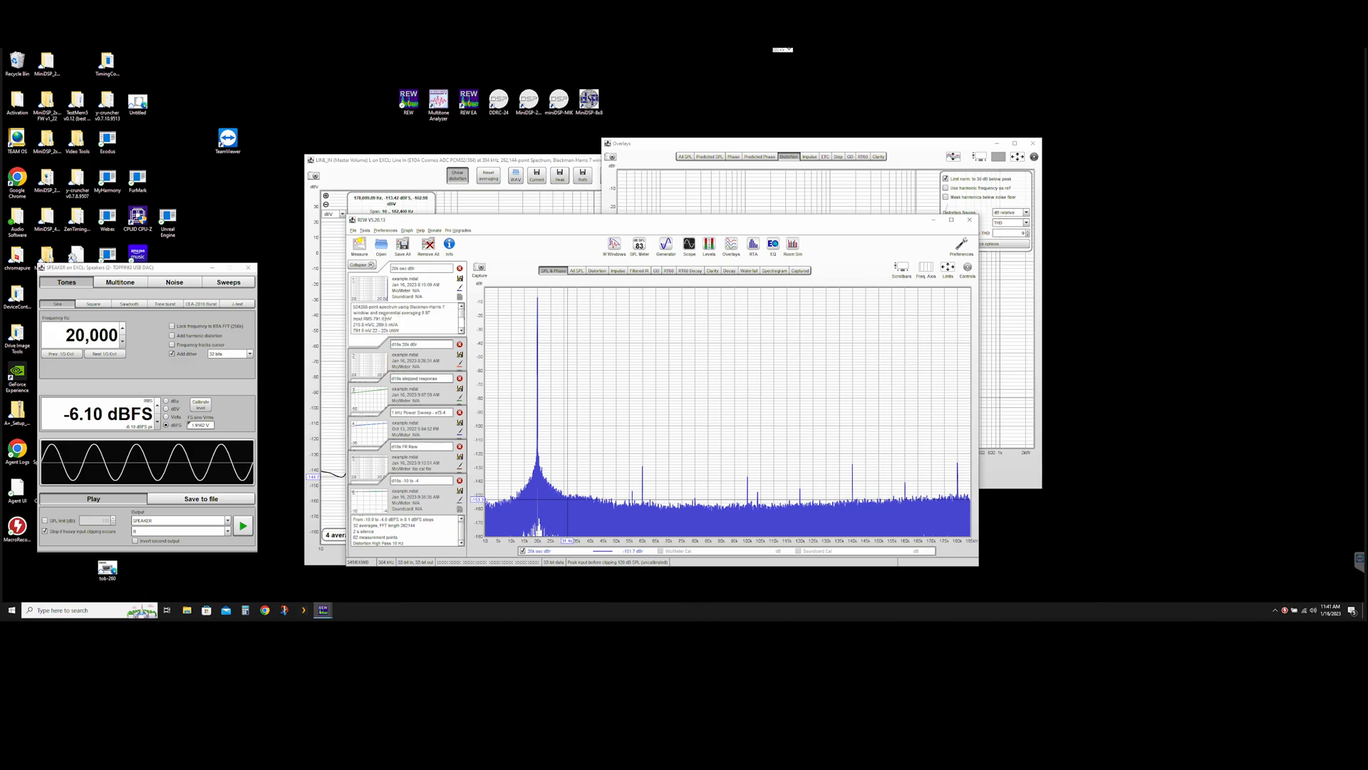
{"action": "scroll", "coordinate": [409, 321], "scroll_direction": "down", "scroll_amount": 1}
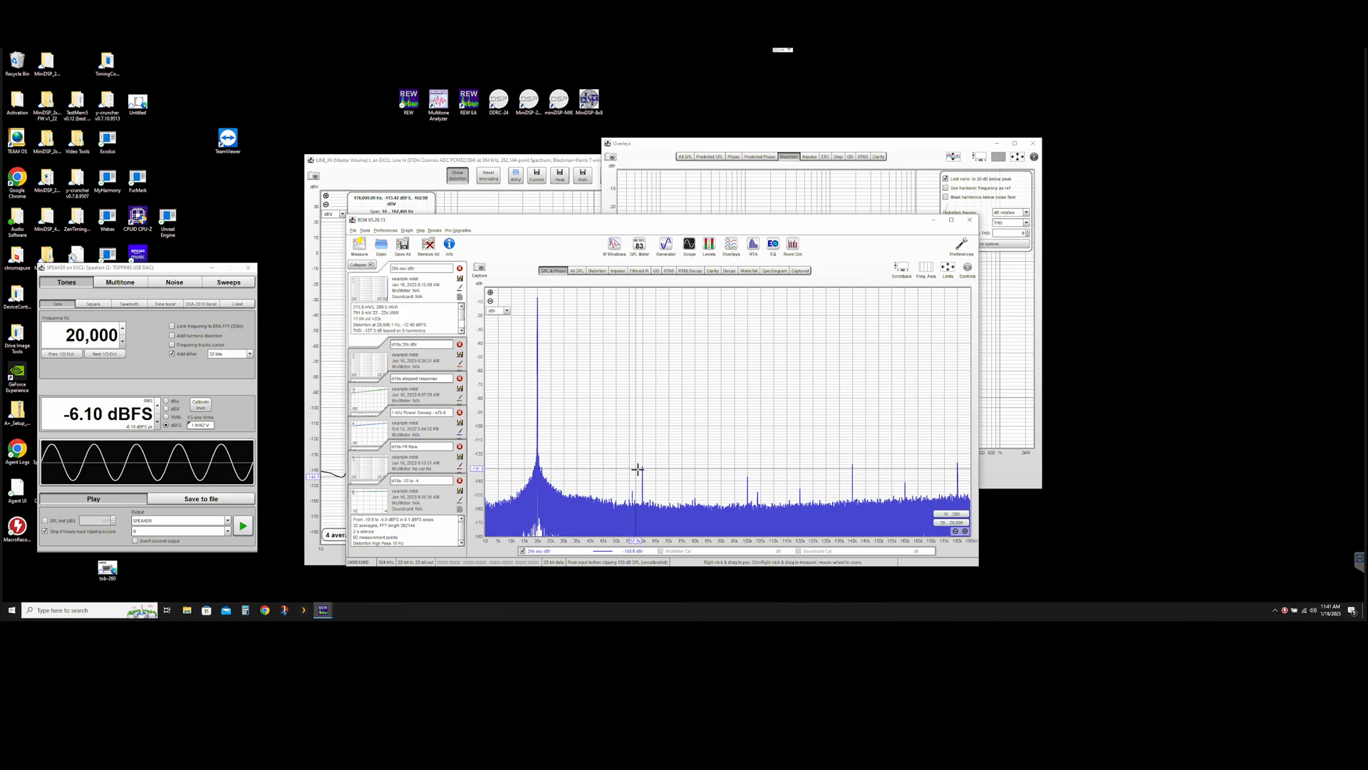
Open the All SPL overlay and hide the FR trace, keeping the two 20 kHz spectra plotted.
{"action": "left_click", "coordinate": [681, 164]}
{"action": "left_click", "coordinate": [684, 157]}
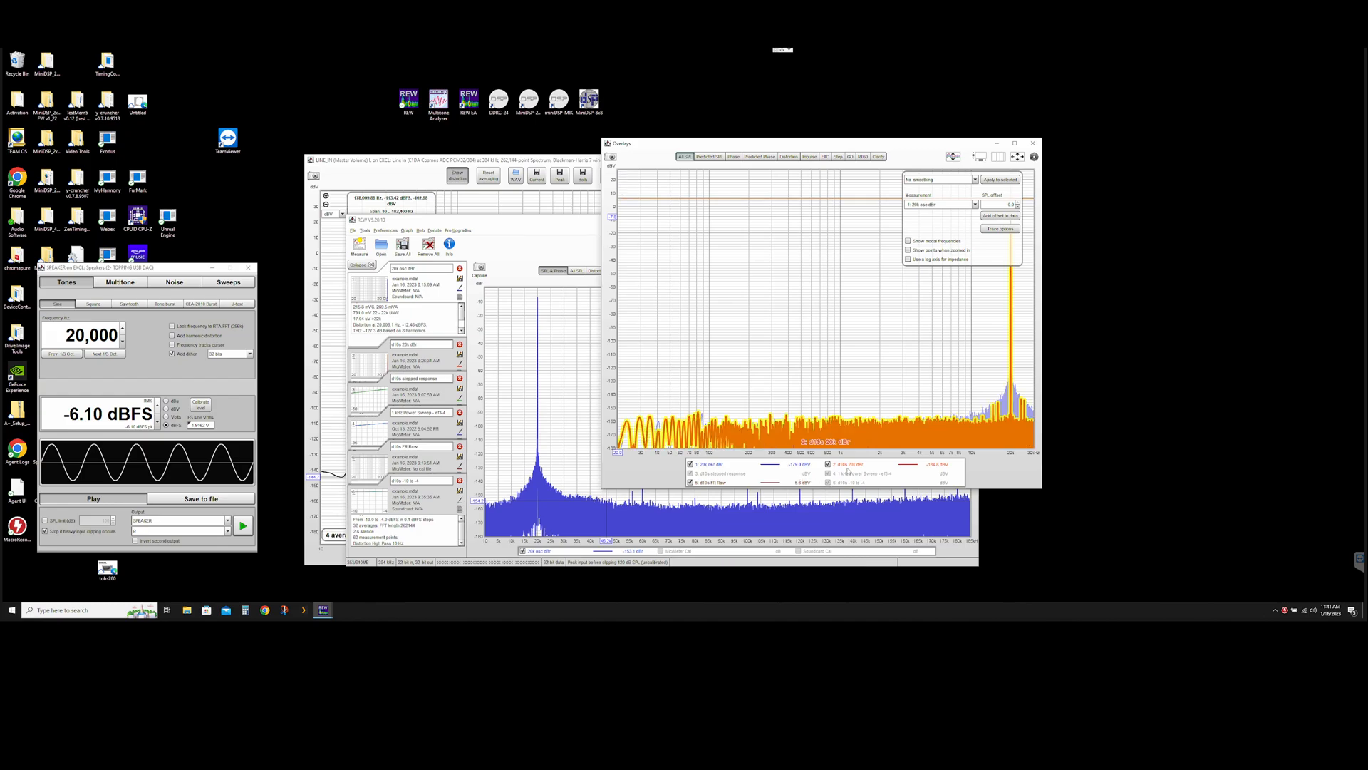
{"action": "left_click", "coordinate": [690, 483]}
{"action": "left_click", "coordinate": [690, 465]}
{"action": "left_click", "coordinate": [690, 464]}
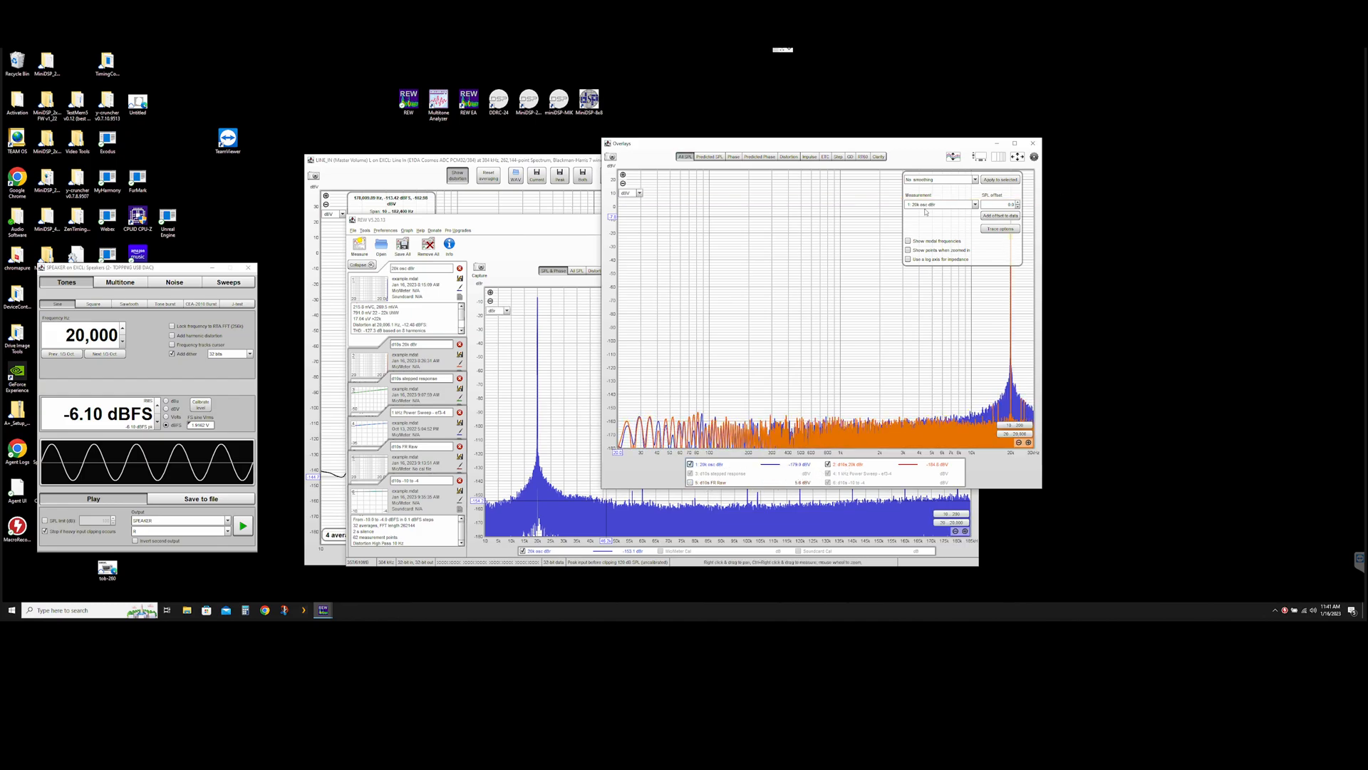
Apply the axis limits to the SPL overlay, then lower its bottom limit to include the noise floor.
{"action": "left_click", "coordinate": [1015, 158]}
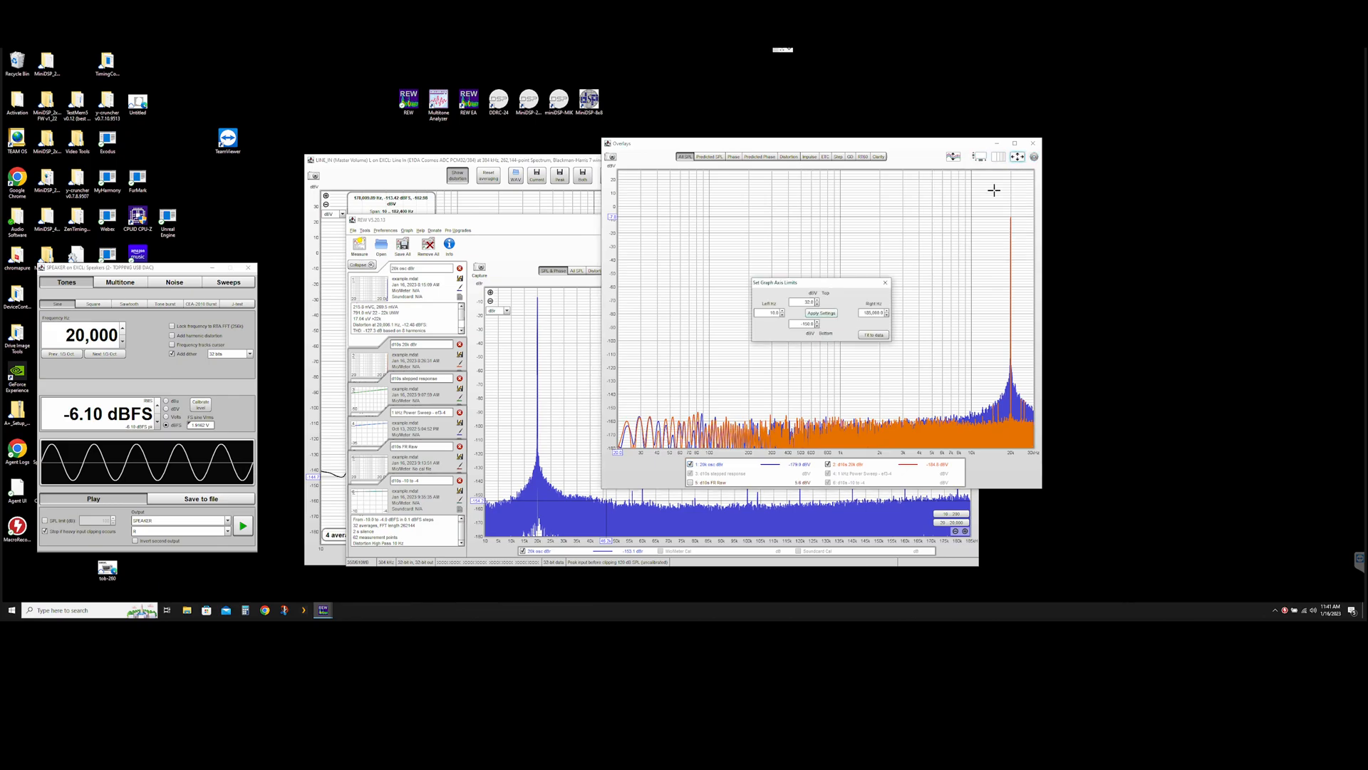
{"action": "left_click", "coordinate": [821, 314]}
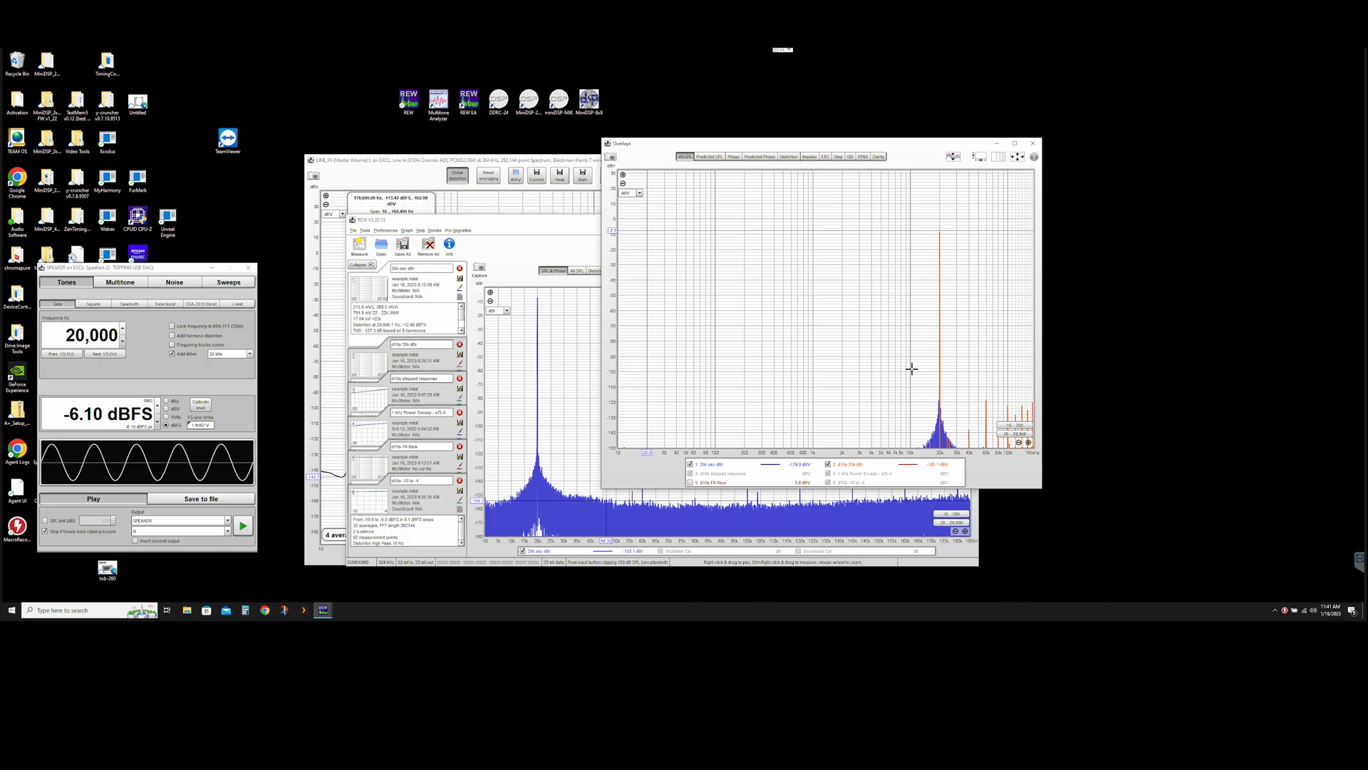
{"action": "left_click", "coordinate": [1015, 158]}
{"action": "left_click", "coordinate": [796, 325]}
{"action": "key", "text": "BackSpace"}
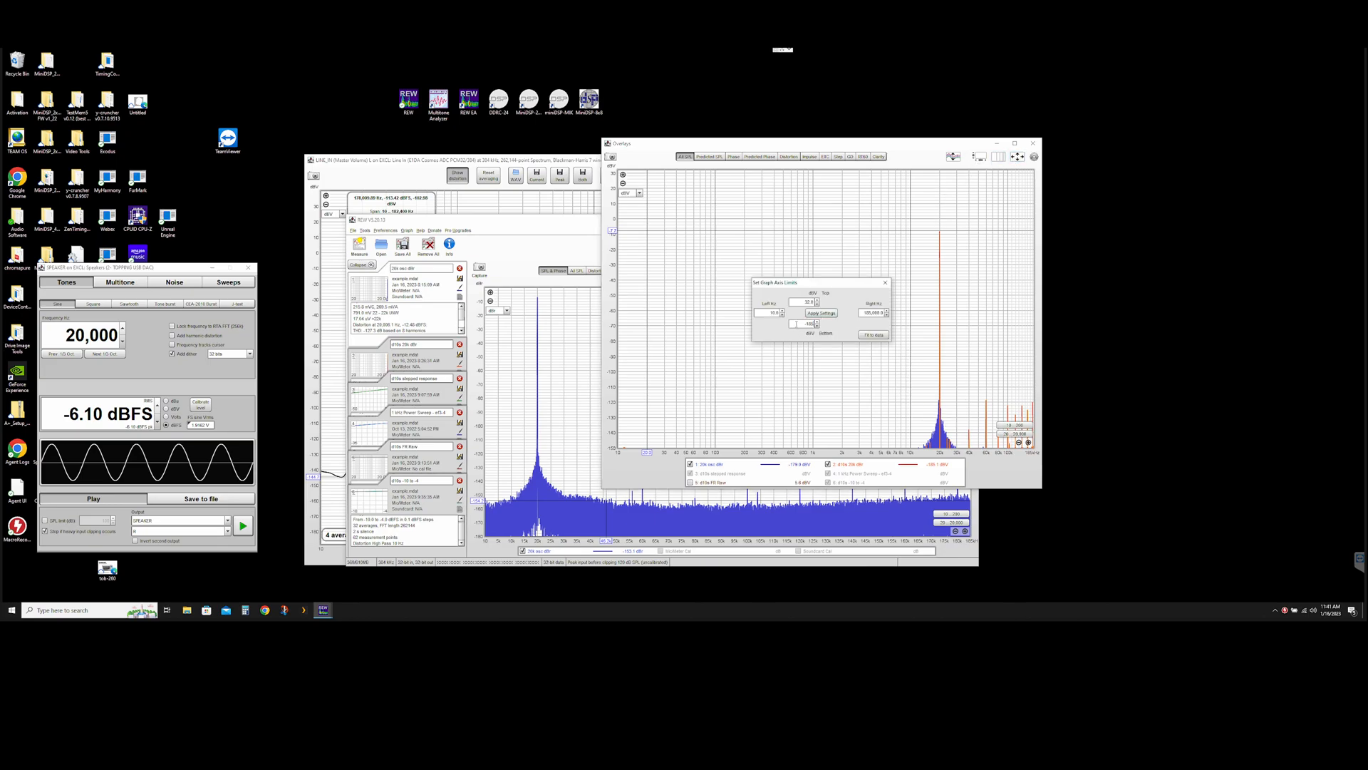
{"action": "key", "text": "Return"}
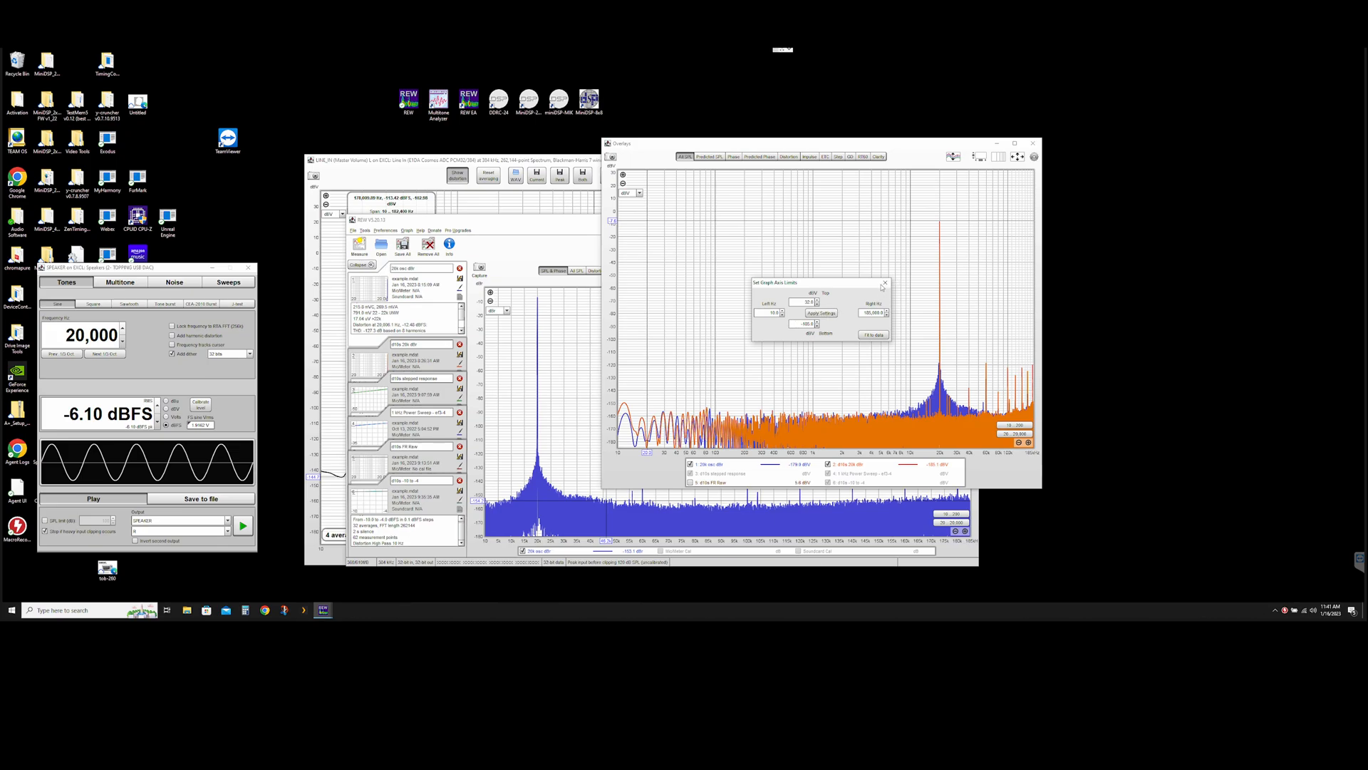
{"action": "left_click", "coordinate": [886, 283]}
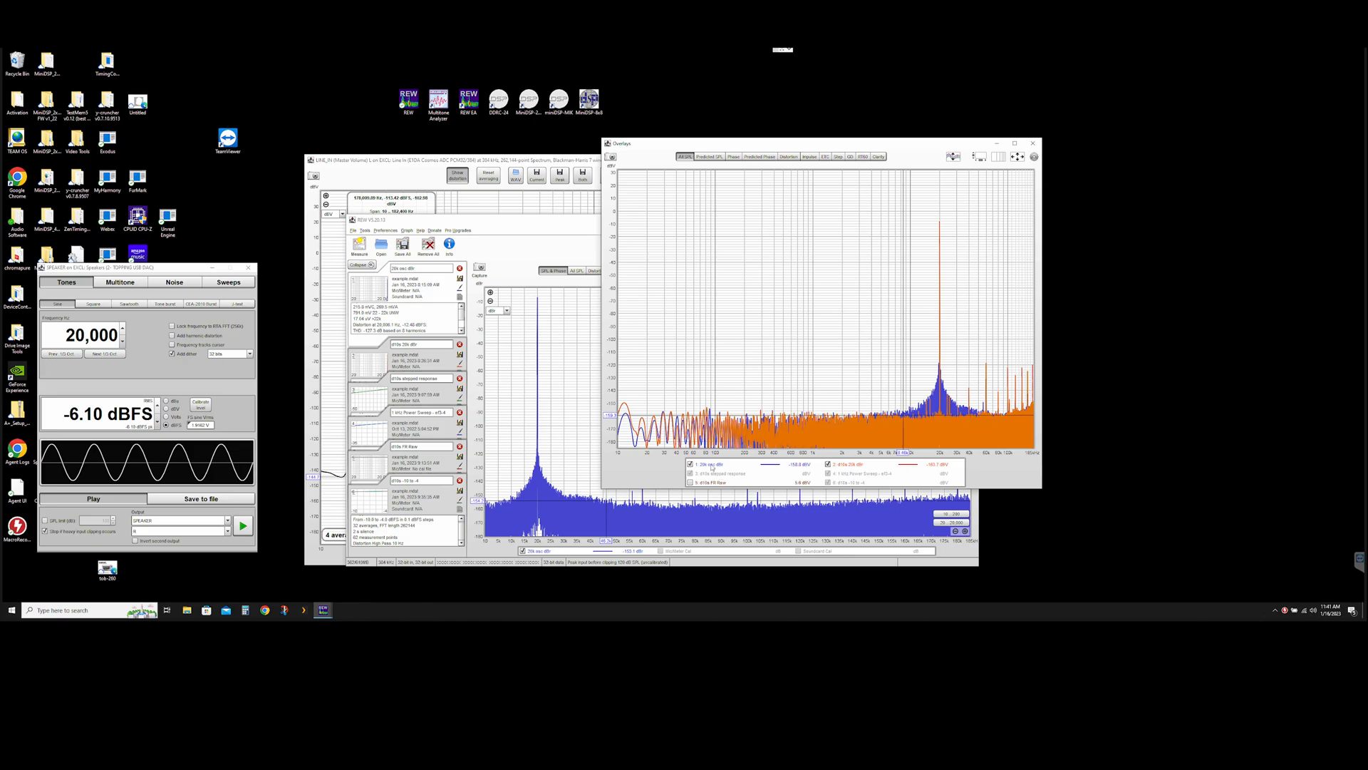
Toggle the second measurement's trace to compare the spectra, leave it hidden, and review the first measurement's notes.
{"action": "left_click", "coordinate": [829, 465]}
{"action": "left_click", "coordinate": [837, 469]}
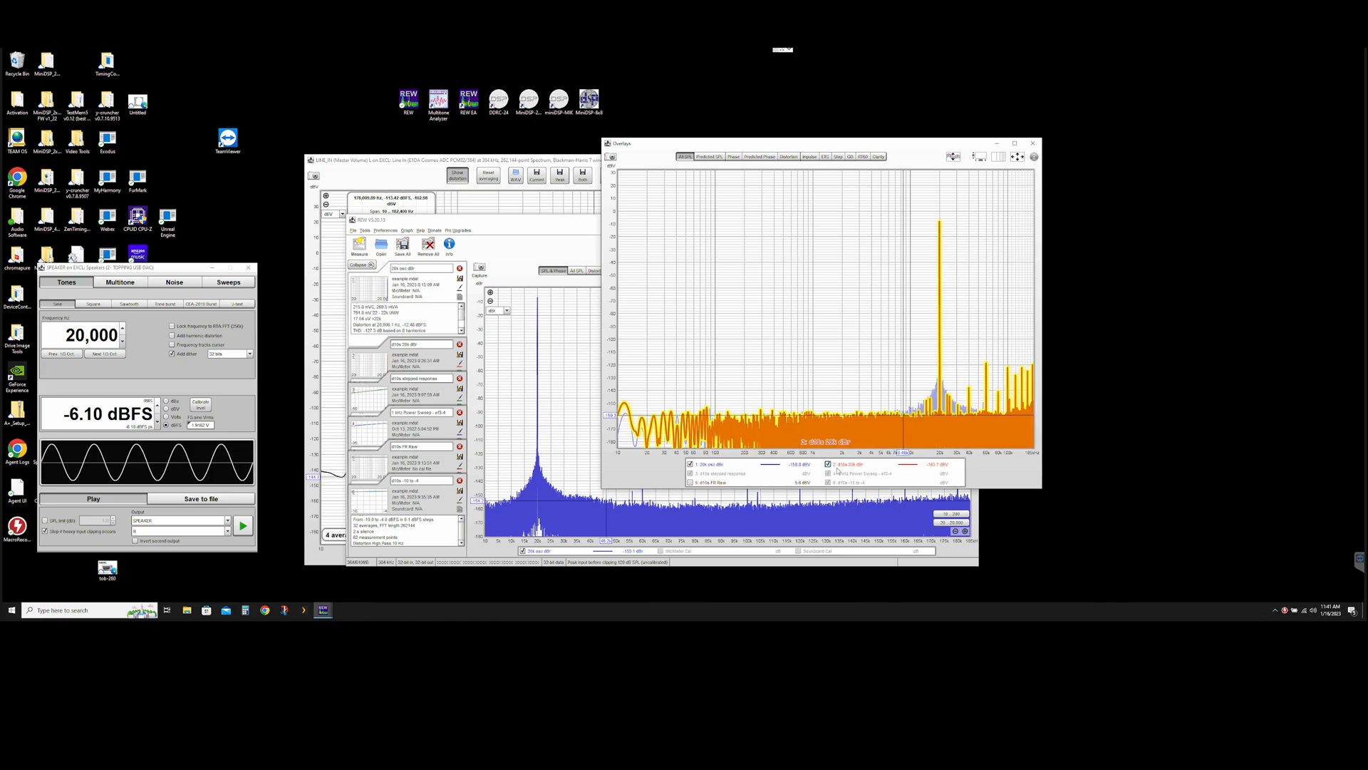
{"action": "left_click", "coordinate": [837, 469]}
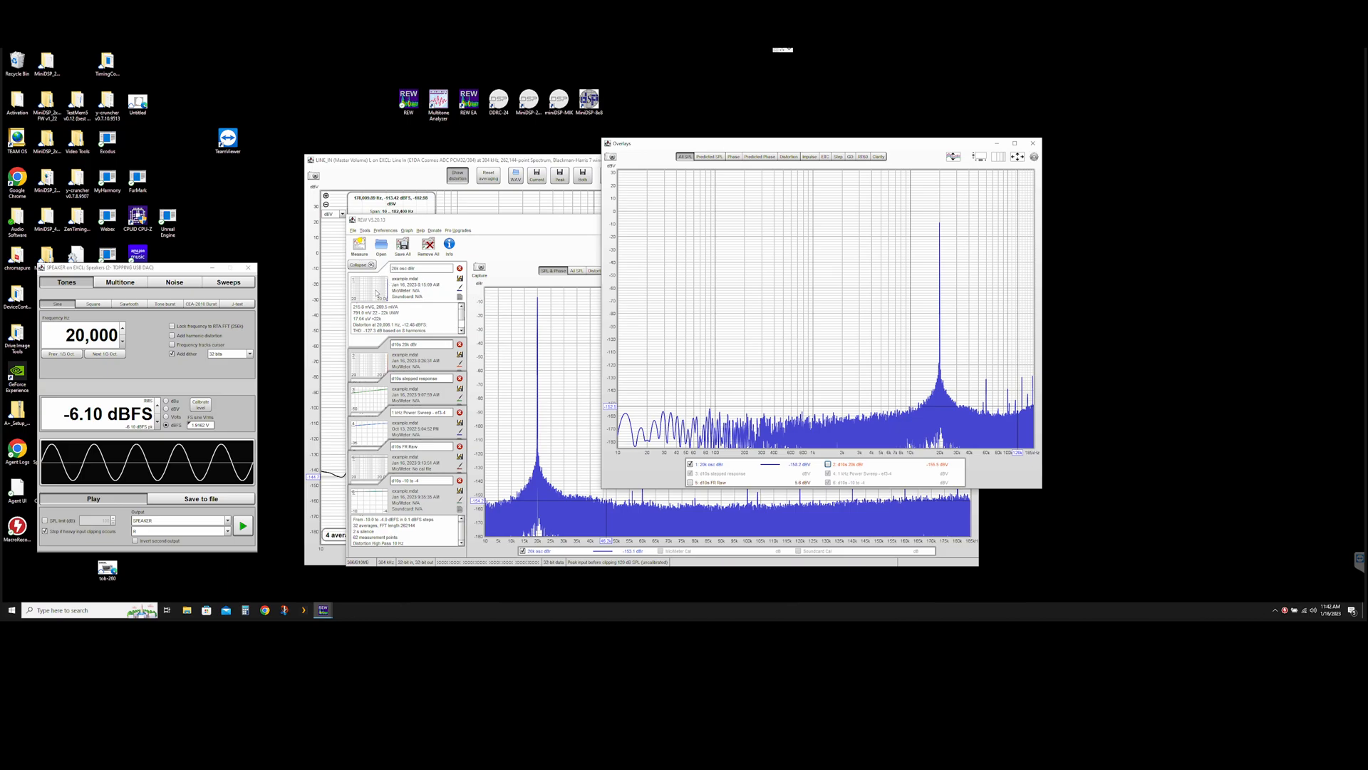
{"action": "left_click", "coordinate": [513, 358]}
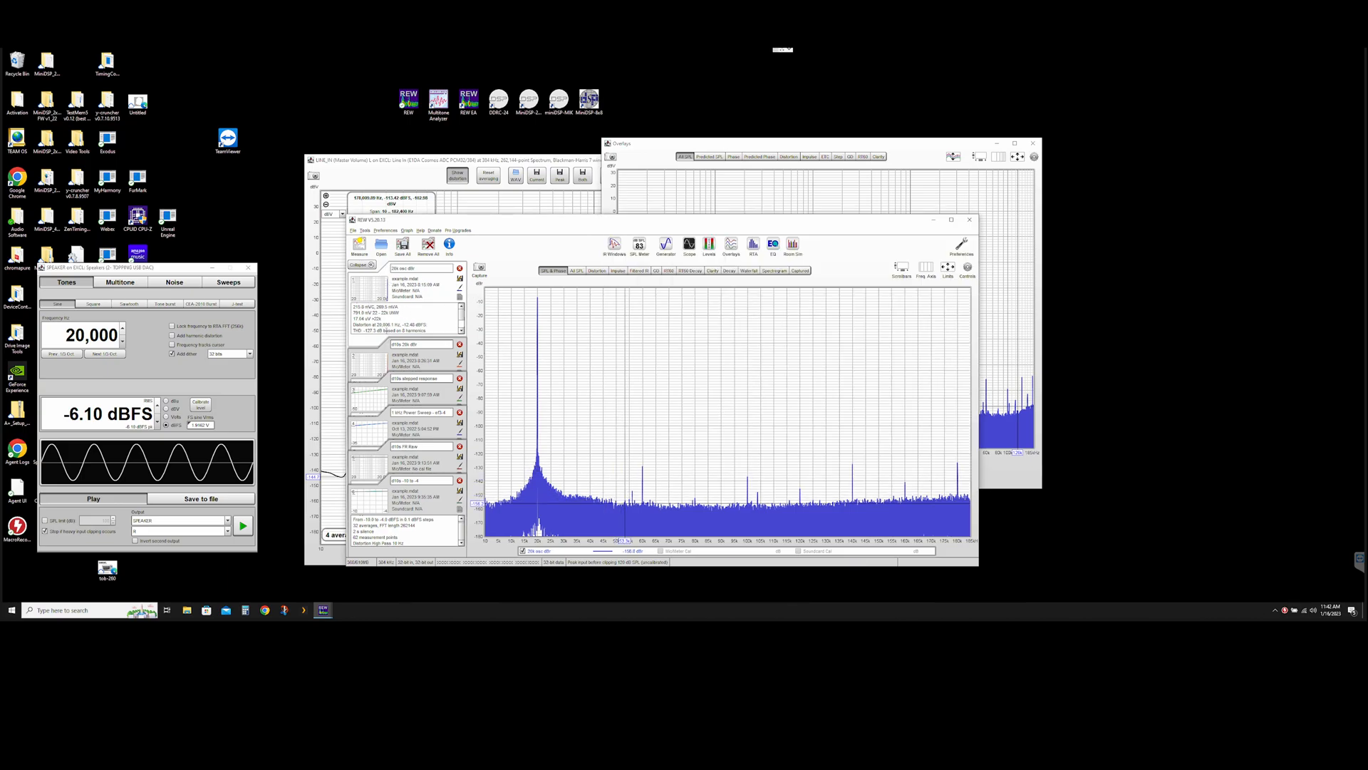
{"action": "scroll", "coordinate": [391, 324], "scroll_direction": "up", "scroll_amount": 1}
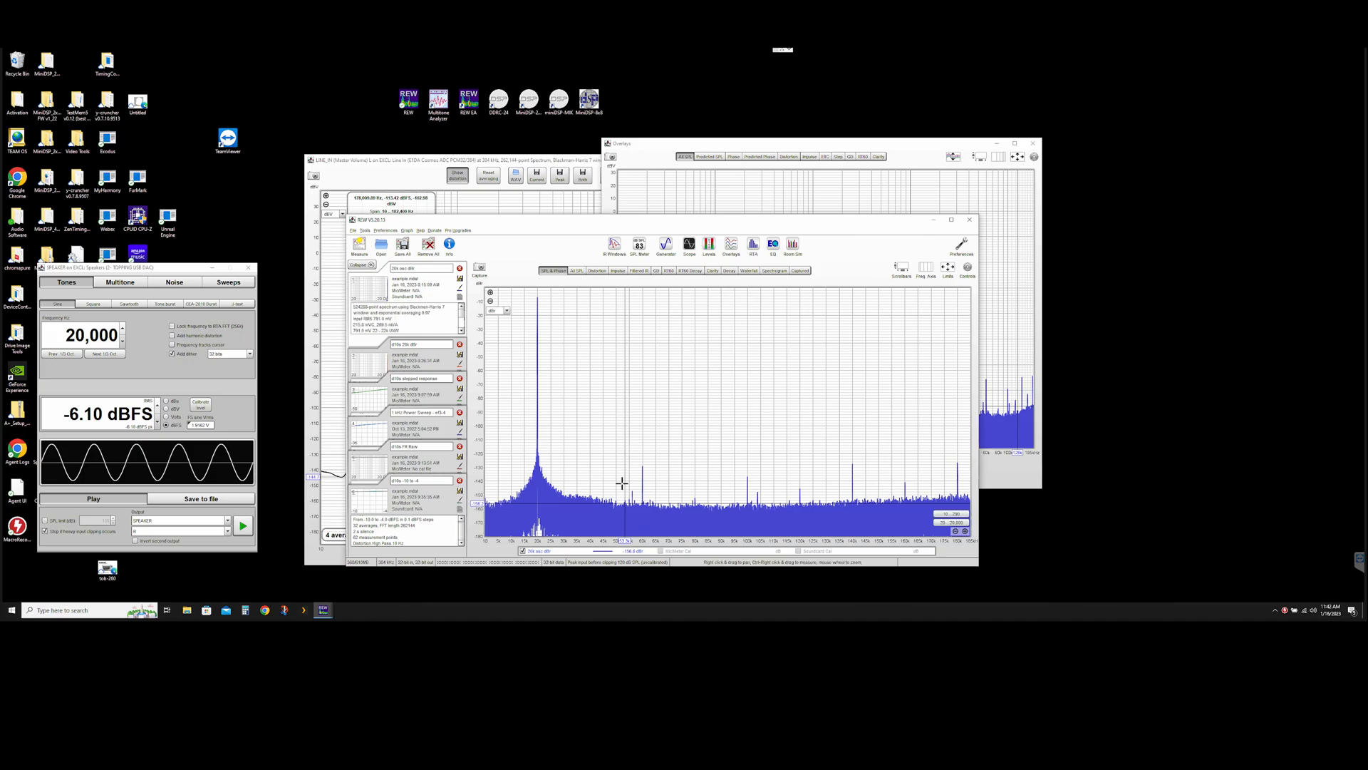
Shift the main measurement window, reselect the first measurement, and bring the RTA window to the front.
{"action": "left_click_drag", "start_coordinate": [830, 220], "coordinate": [845, 230]}
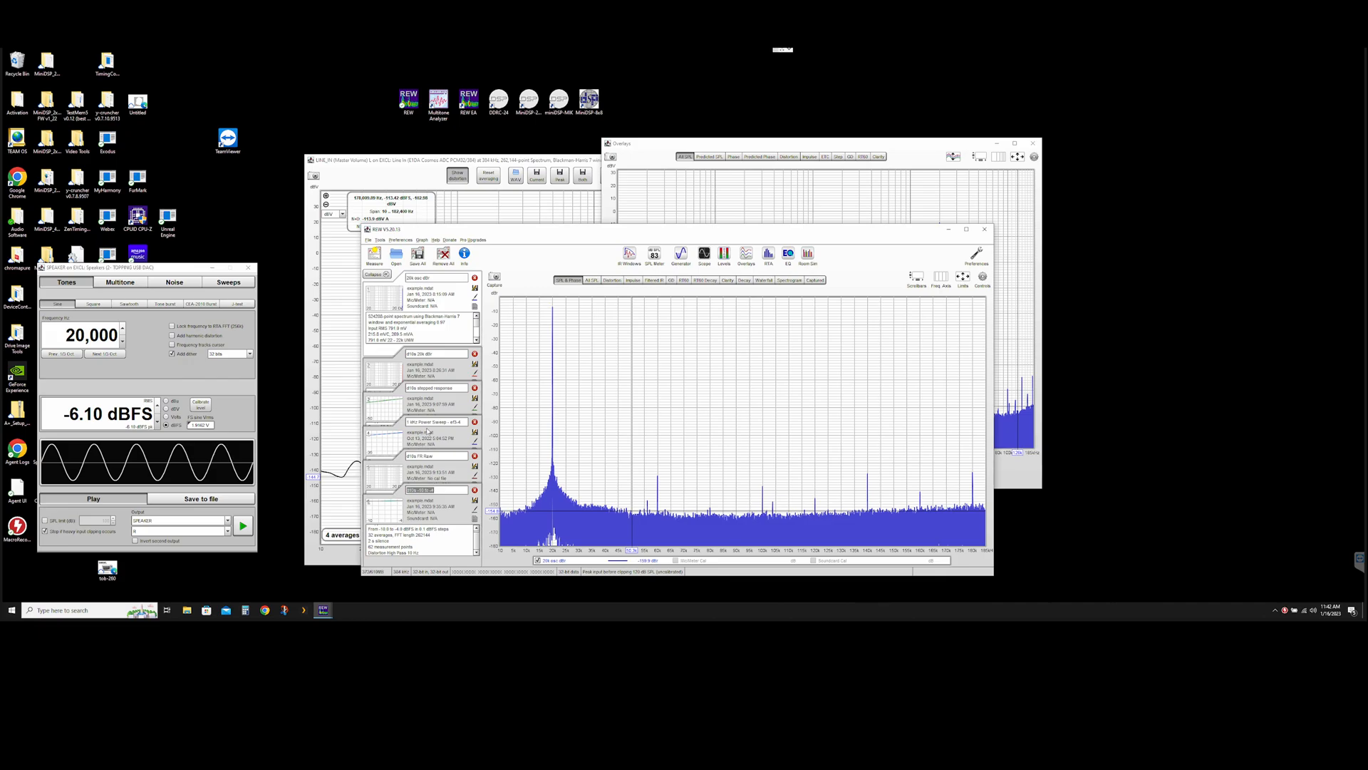
{"action": "left_click", "coordinate": [438, 401]}
{"action": "left_click", "coordinate": [437, 289]}
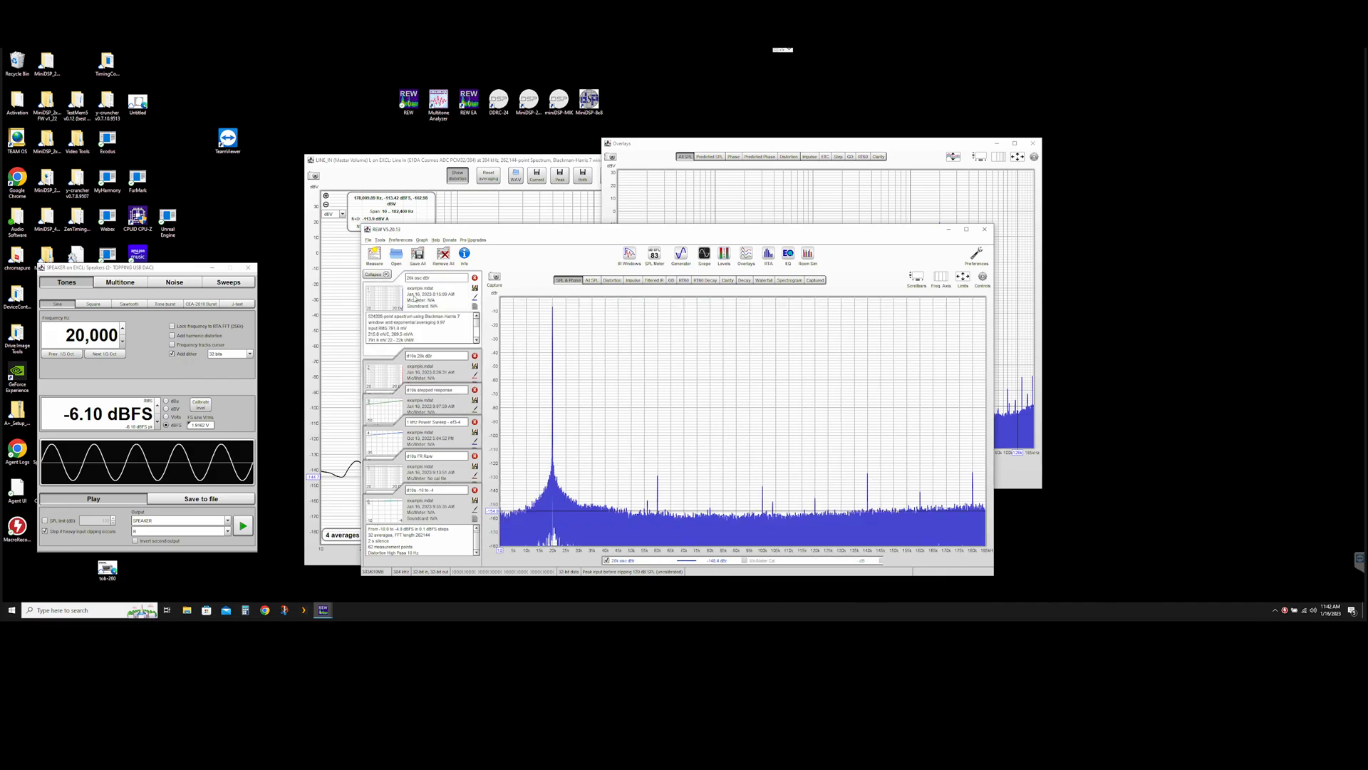
{"action": "left_click", "coordinate": [495, 208]}
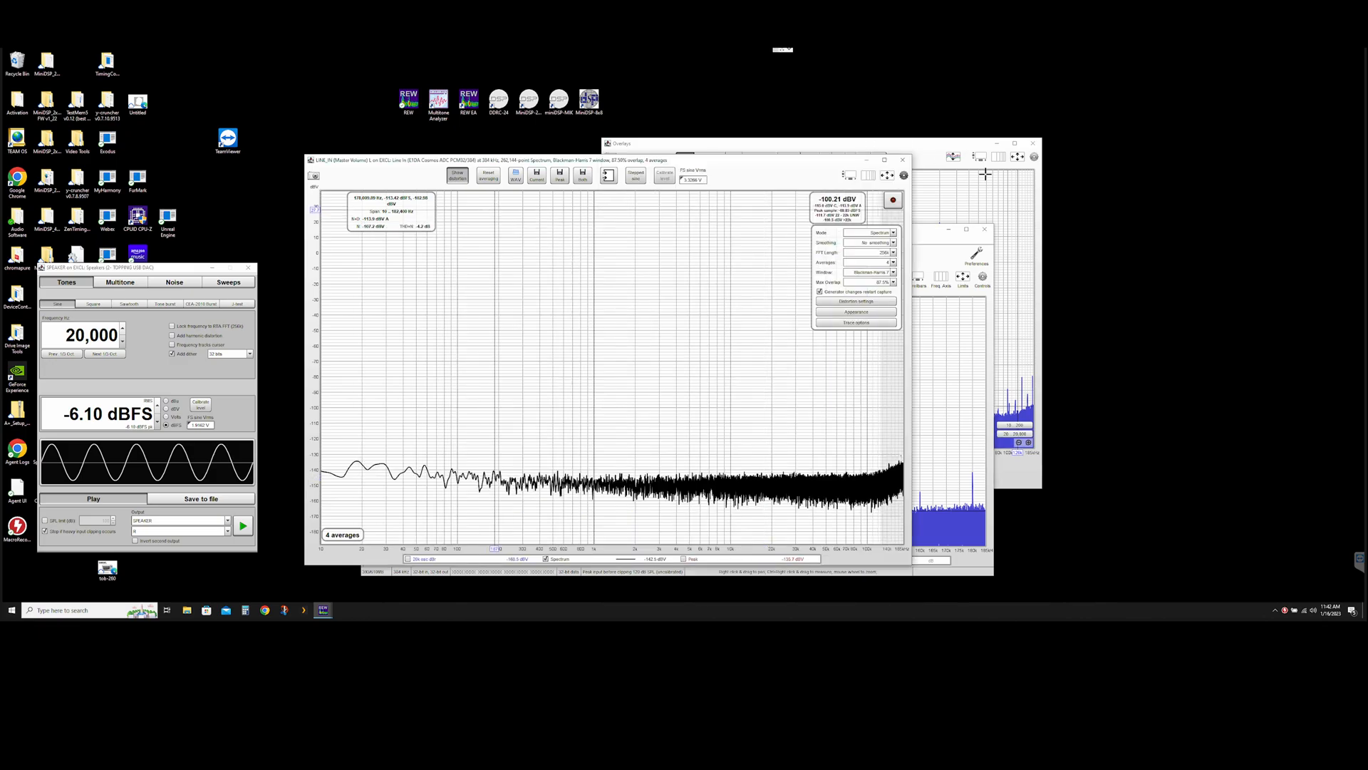
Close the Overlays window and bring the RTA window in front of the repositioned main measurement window.
{"action": "left_click", "coordinate": [871, 142]}
{"action": "left_click", "coordinate": [1033, 143]}
{"action": "left_click", "coordinate": [931, 408]}
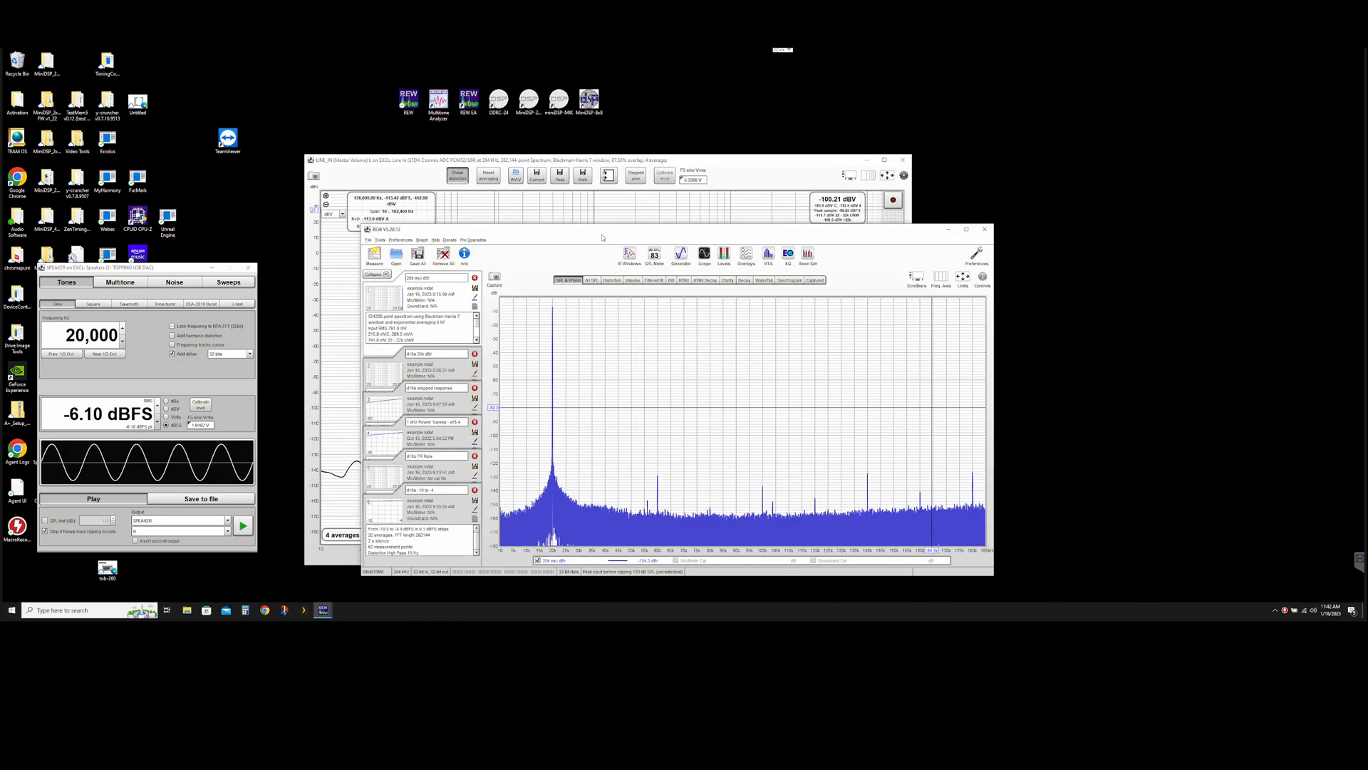
{"action": "left_click_drag", "start_coordinate": [602, 235], "coordinate": [629, 229]}
{"action": "left_click", "coordinate": [687, 161]}
{"action": "left_click", "coordinate": [910, 159]}
{"action": "left_click", "coordinate": [794, 248]}
{"action": "left_click_drag", "start_coordinate": [661, 163], "coordinate": [726, 161]}
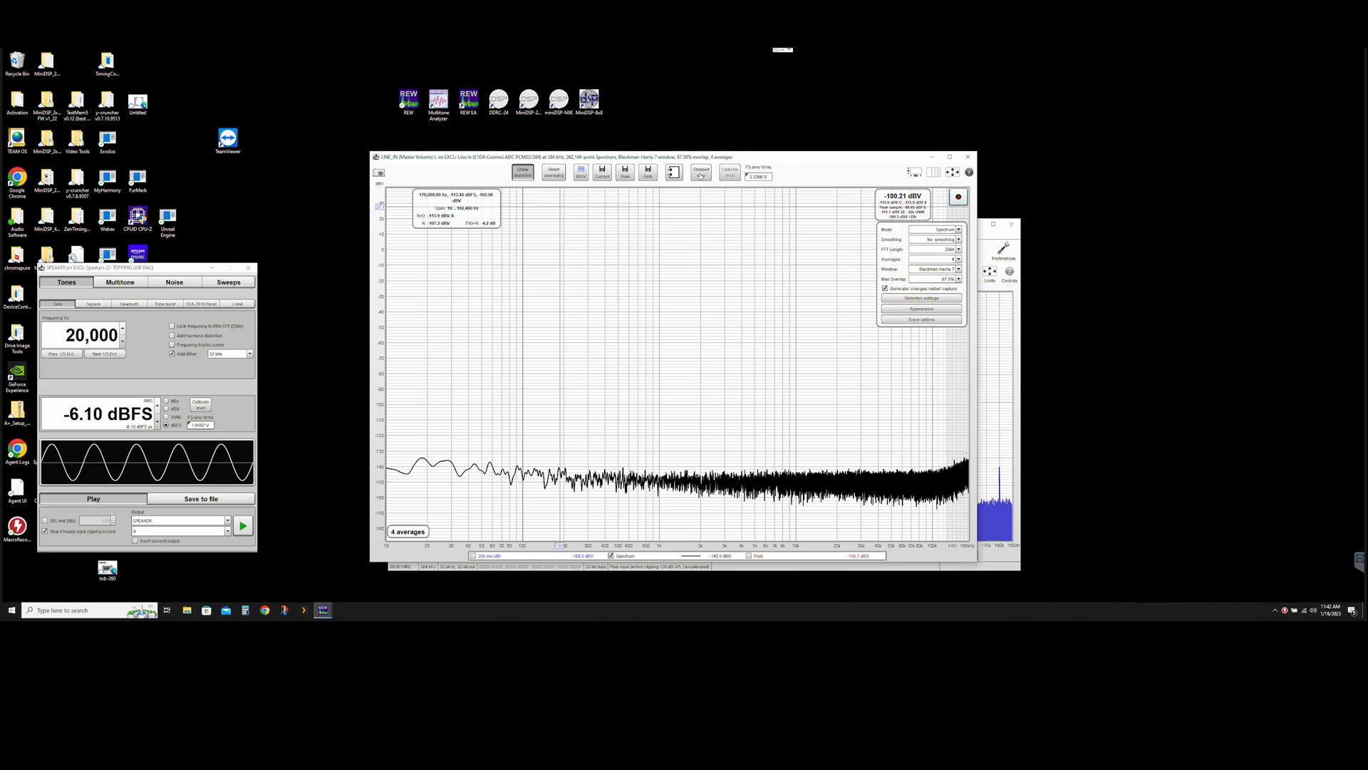
Open a stepped measurement from the RTA, choose the THD vs level test, and set its start level to -15 dBFS.
{"action": "left_click", "coordinate": [702, 174]}
{"action": "left_click", "coordinate": [1084, 235]}
{"action": "left_click", "coordinate": [1112, 248]}
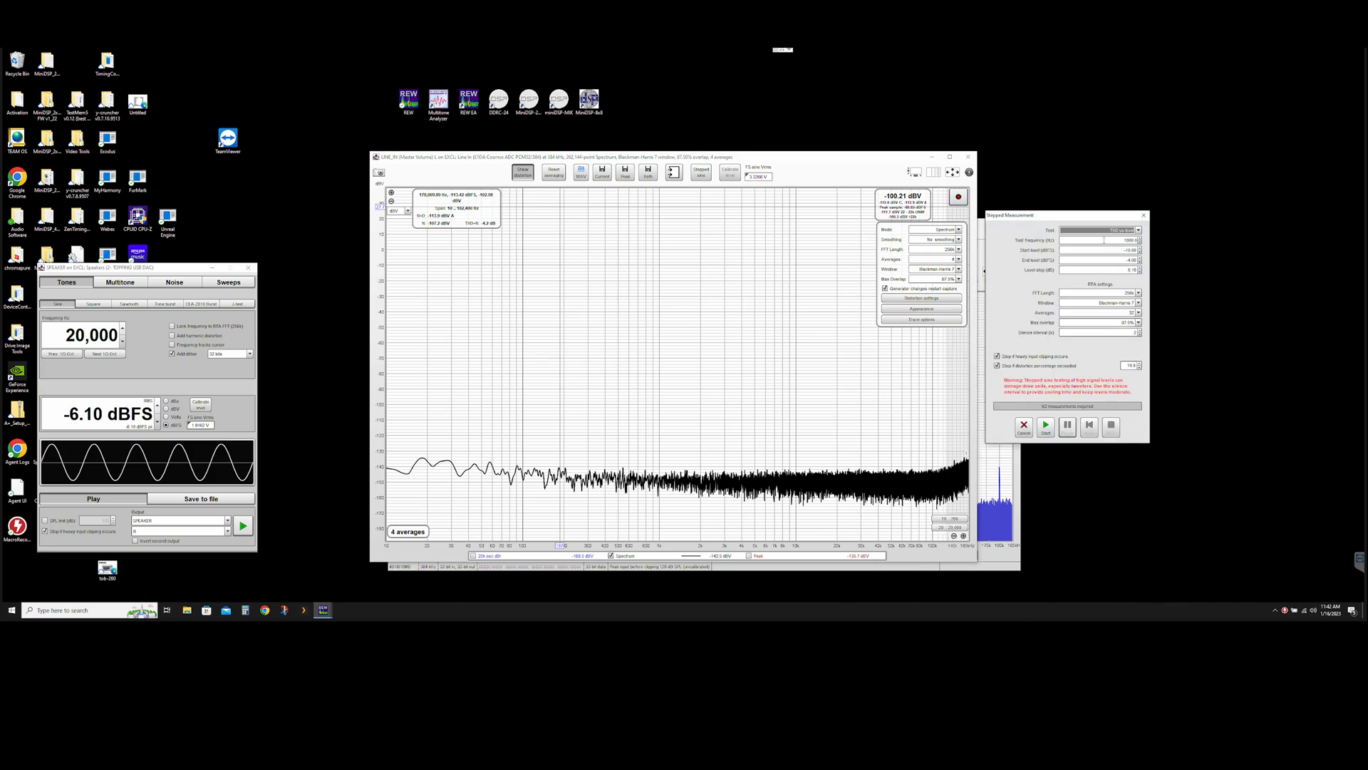
{"action": "left_click", "coordinate": [1105, 240]}
{"action": "left_click", "coordinate": [1116, 250]}
{"action": "left_click_drag", "start_coordinate": [1116, 250], "coordinate": [1143, 251]}
{"action": "type", "text": "-"}
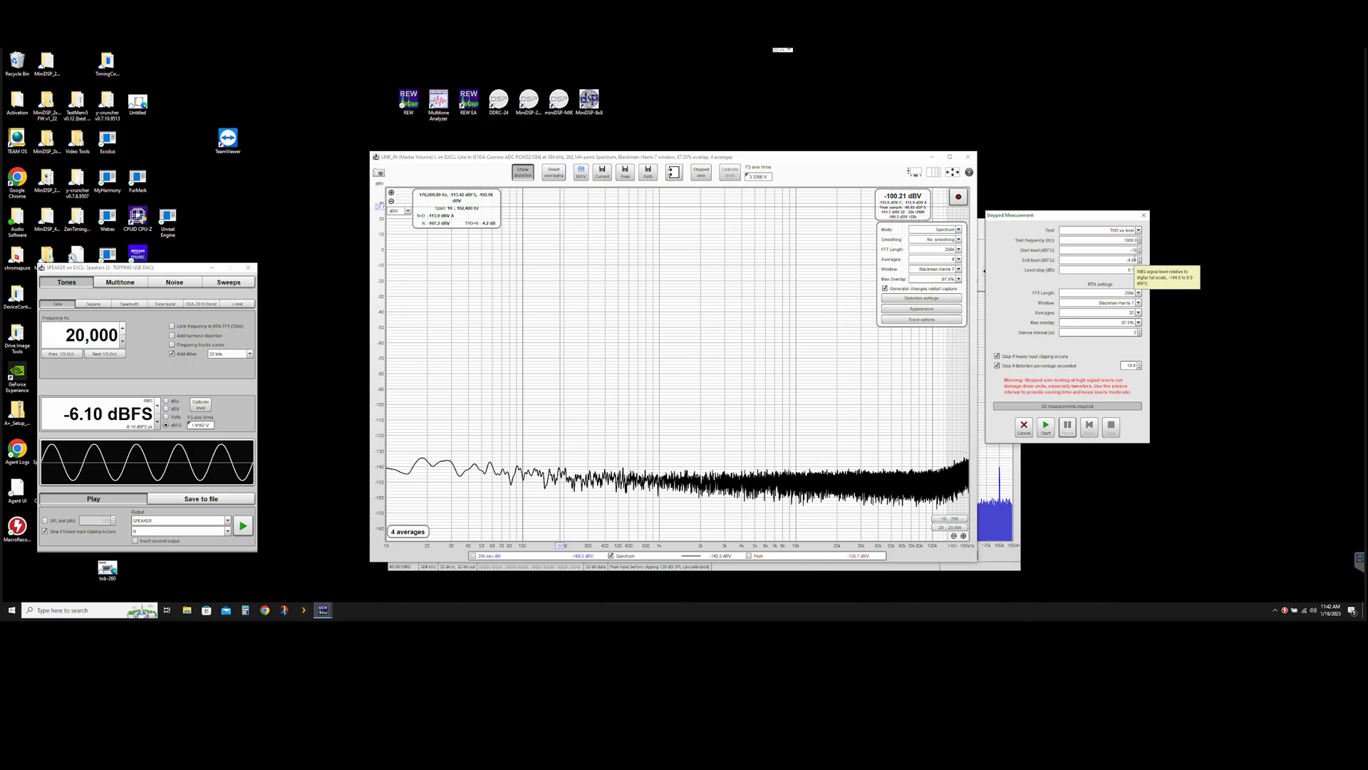
{"action": "type", "text": "15"}
Set the stepped measurement's end level to 0 dBFS and its level step to 2 dB.
{"action": "left_click", "coordinate": [1106, 257]}
{"action": "double_click", "coordinate": [1106, 263]}
{"action": "type", "text": "0"}
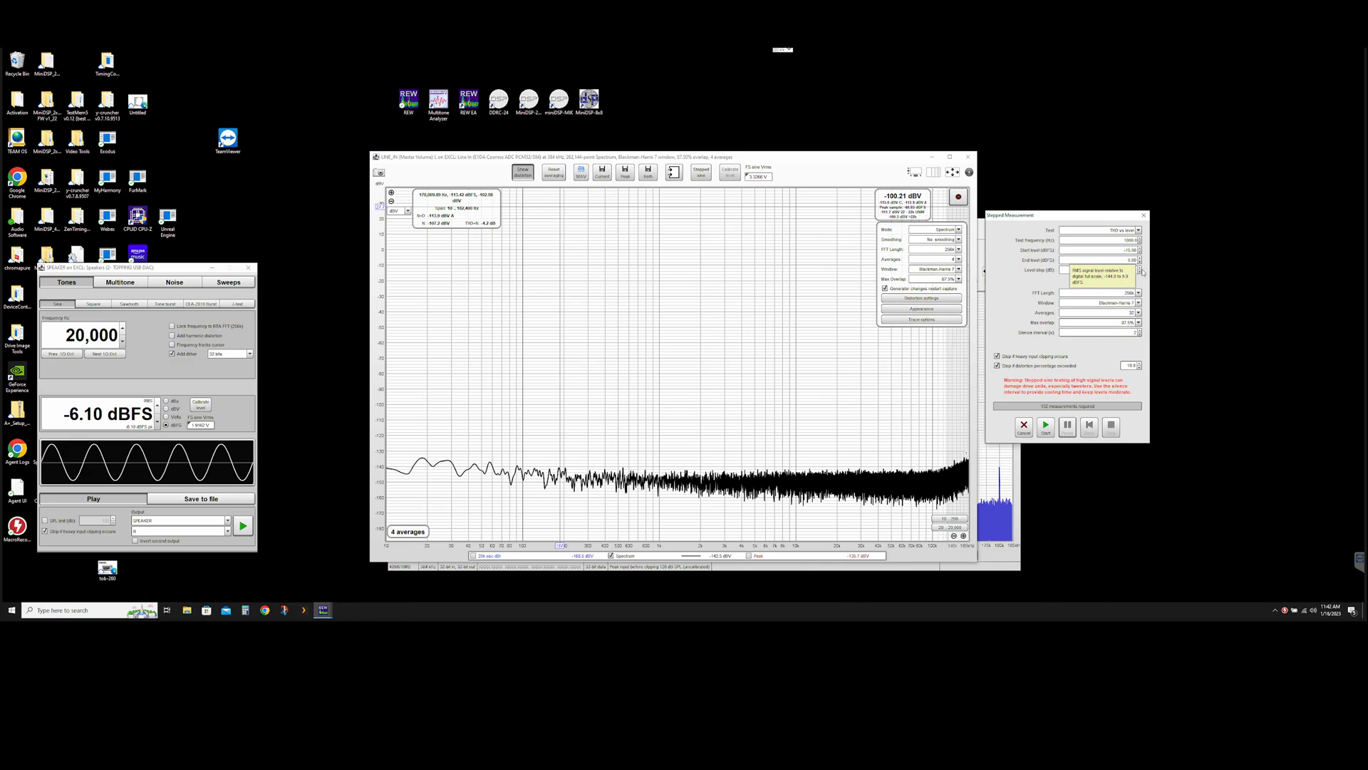
{"action": "left_click", "coordinate": [1068, 271]}
{"action": "key", "text": "ctrl+a"}
{"action": "type", "text": "2"}
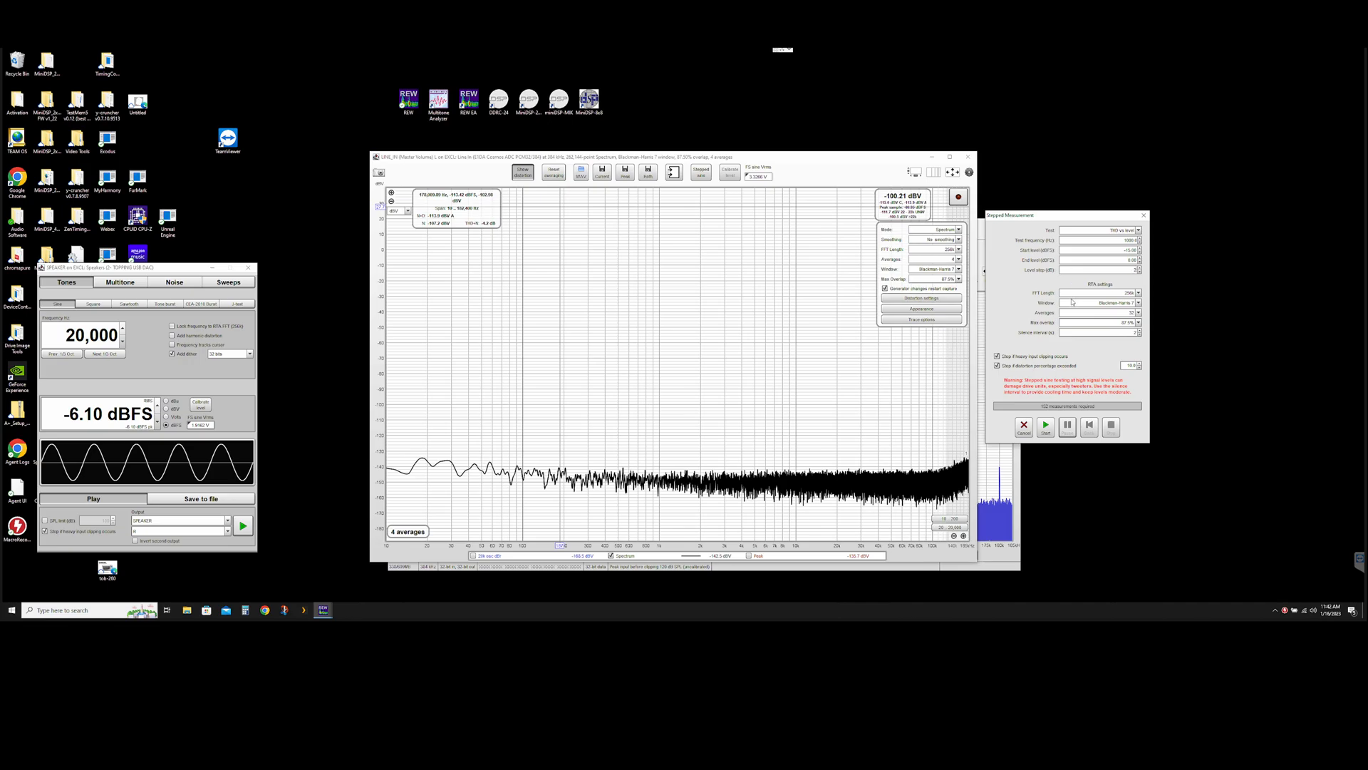
Set the stepped measurement to 4 averages and start the THD vs level run.
{"action": "left_click", "coordinate": [1075, 299]}
{"action": "left_click", "coordinate": [1078, 298]}
{"action": "left_click", "coordinate": [1100, 313]}
{"action": "left_click", "coordinate": [1107, 332]}
{"action": "left_click", "coordinate": [1103, 333]}
{"action": "left_click", "coordinate": [1047, 426]}
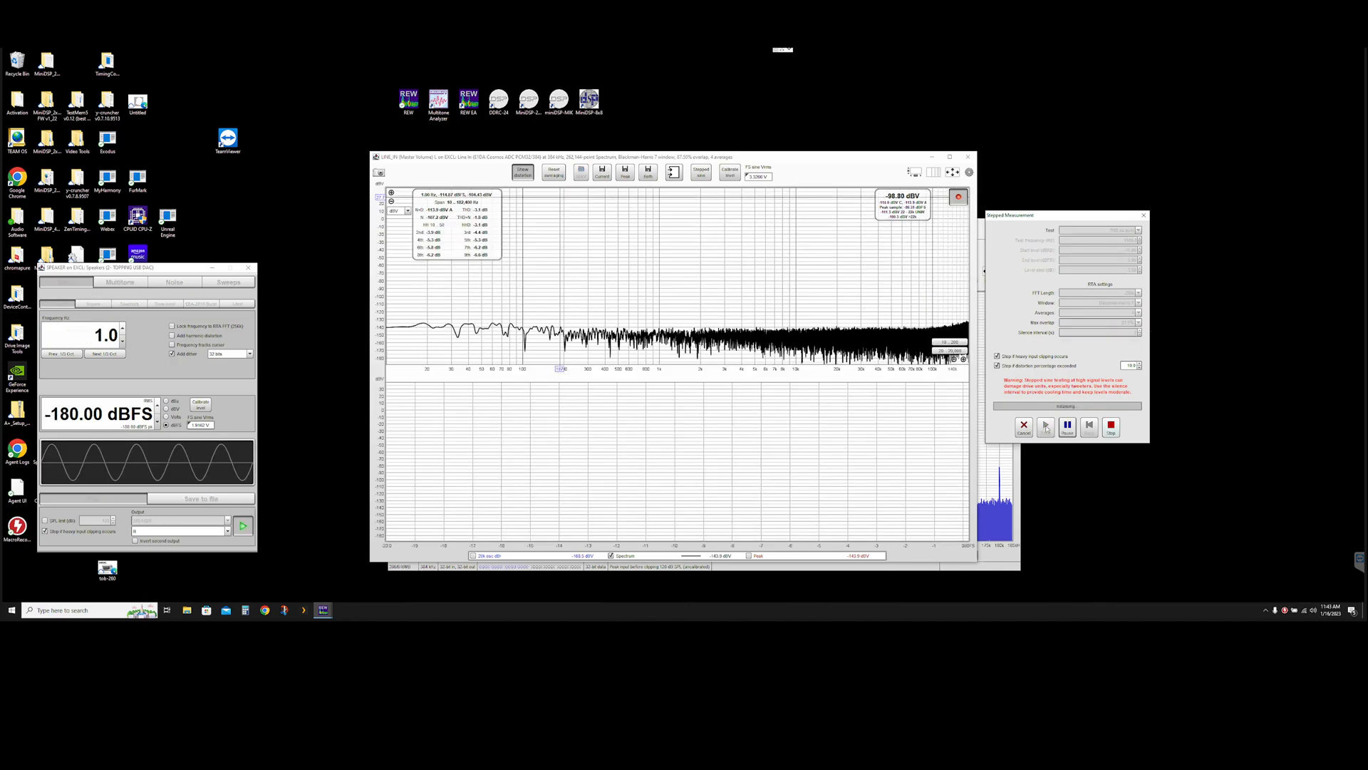
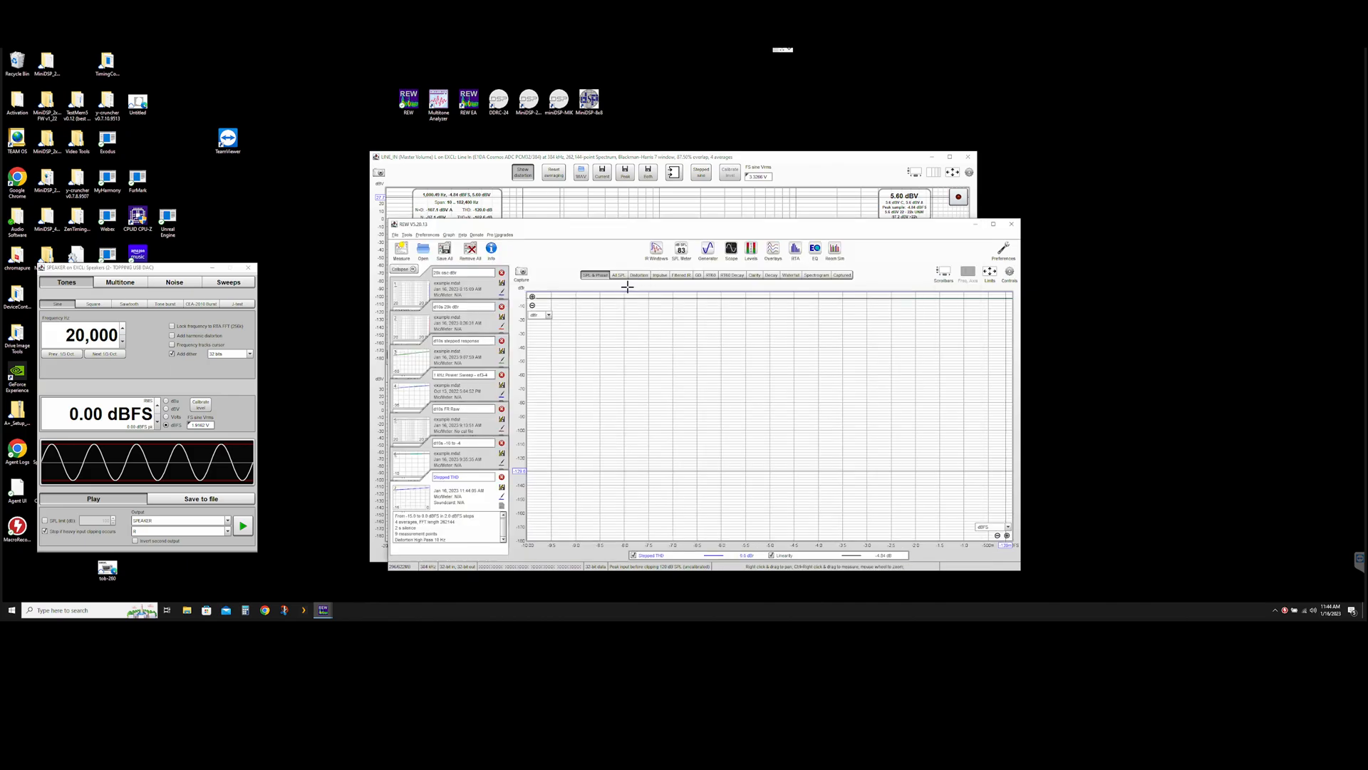
Display the distortion graph of the new stepped THD measurement.
{"action": "left_click", "coordinate": [639, 275]}
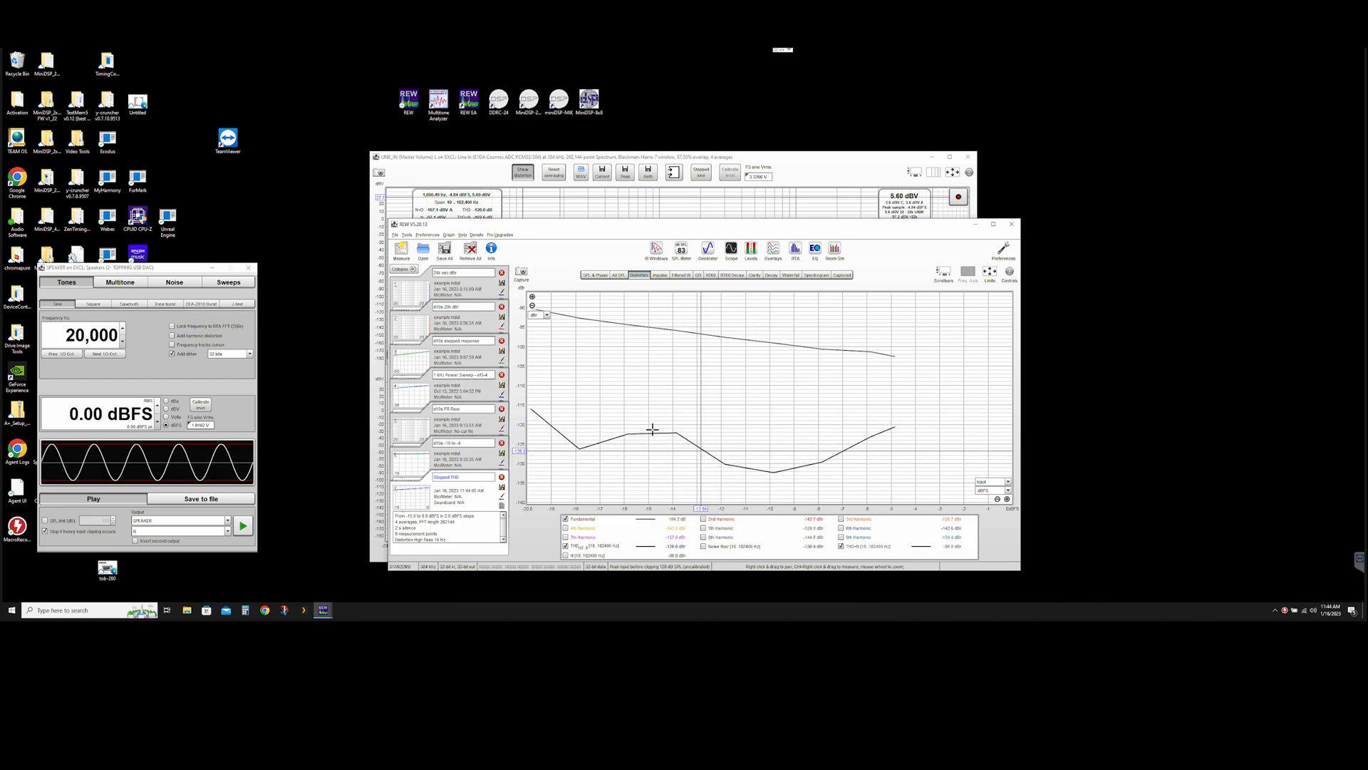
{"action": "left_click", "coordinate": [443, 479]}
{"action": "left_click", "coordinate": [469, 476]}
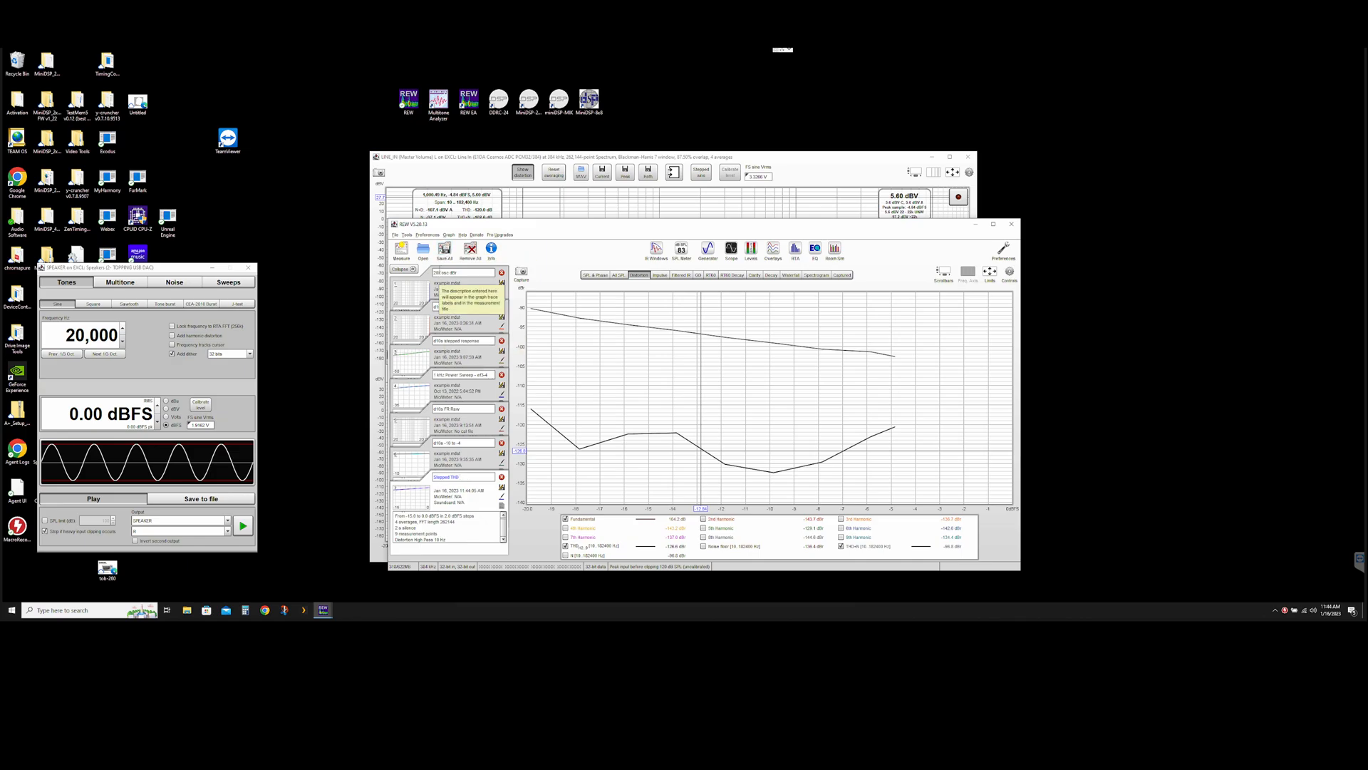
Save all measurements without notes to example.mdat, overwriting the existing file.
{"action": "left_click", "coordinate": [444, 249]}
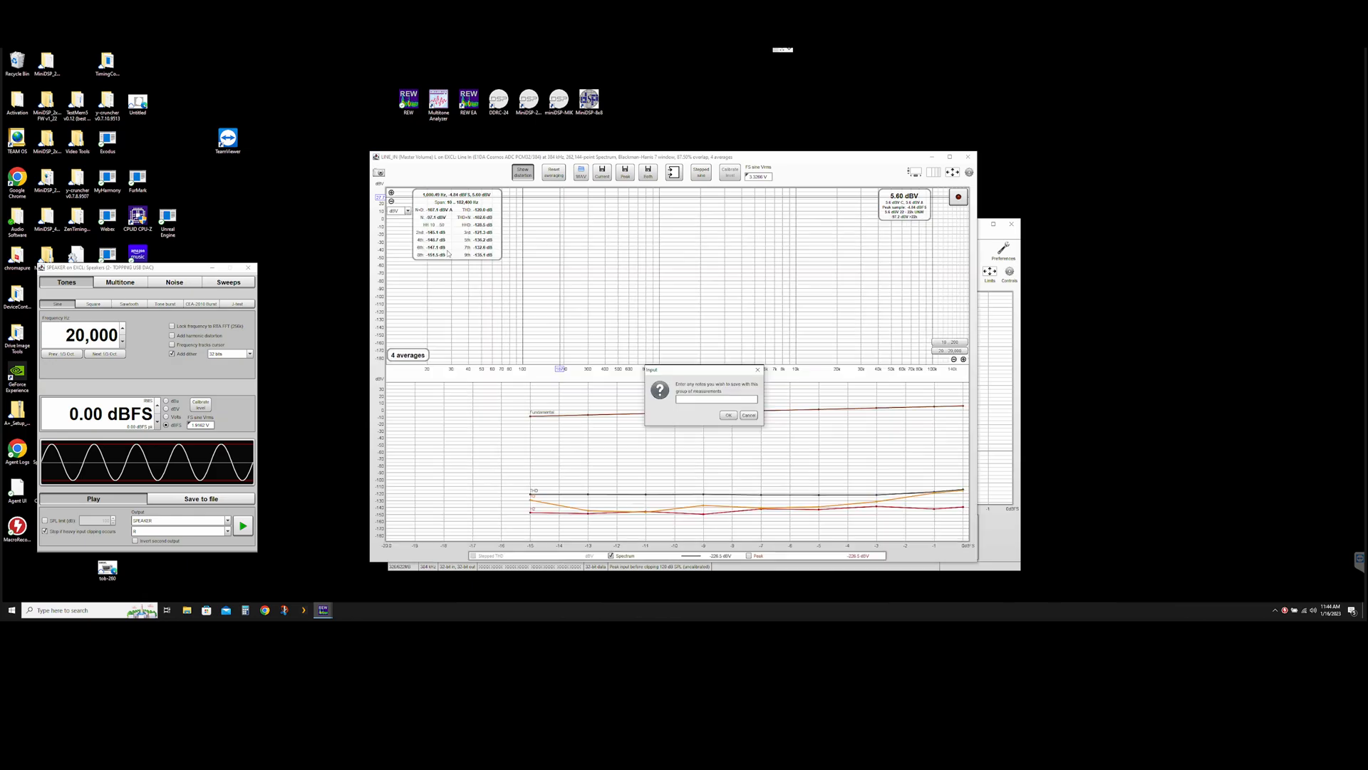
{"action": "left_click", "coordinate": [735, 416]}
{"action": "left_click", "coordinate": [587, 355]}
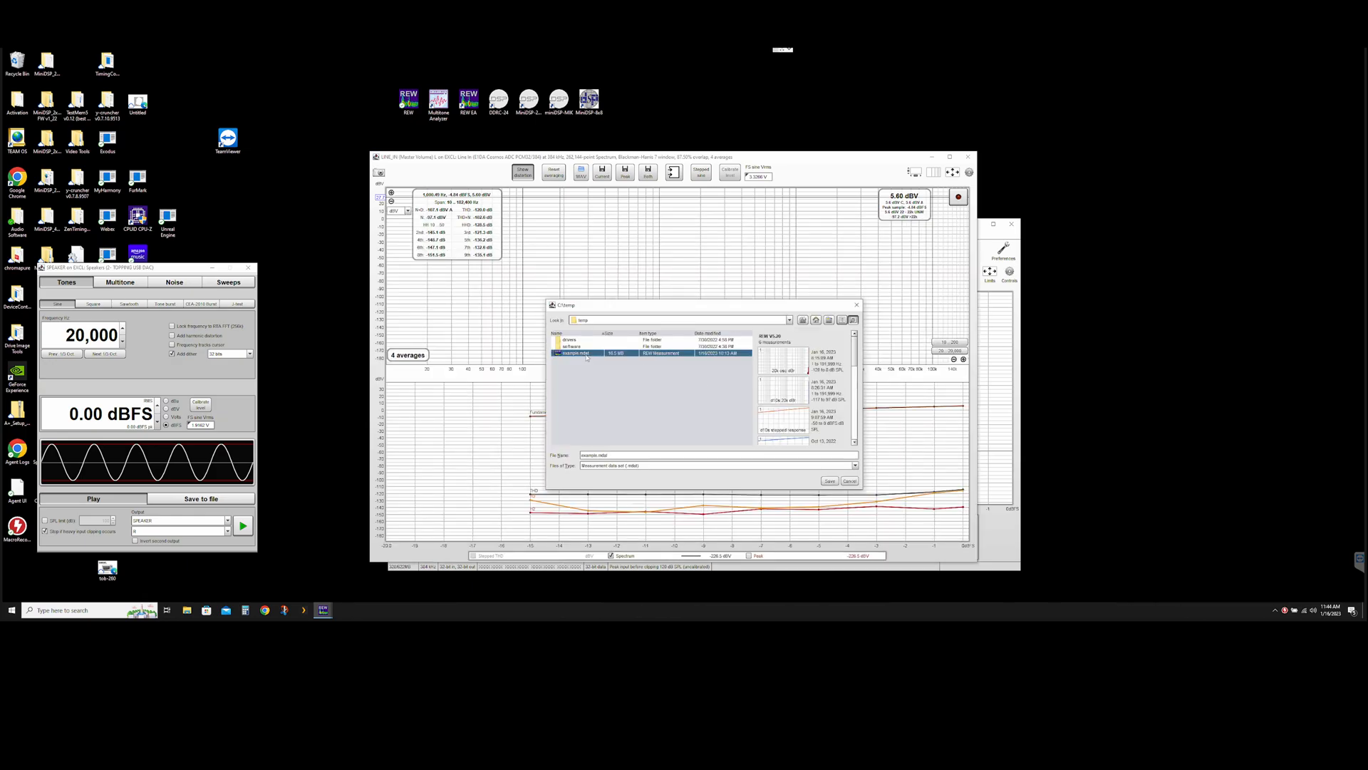
{"action": "left_click", "coordinate": [829, 481]}
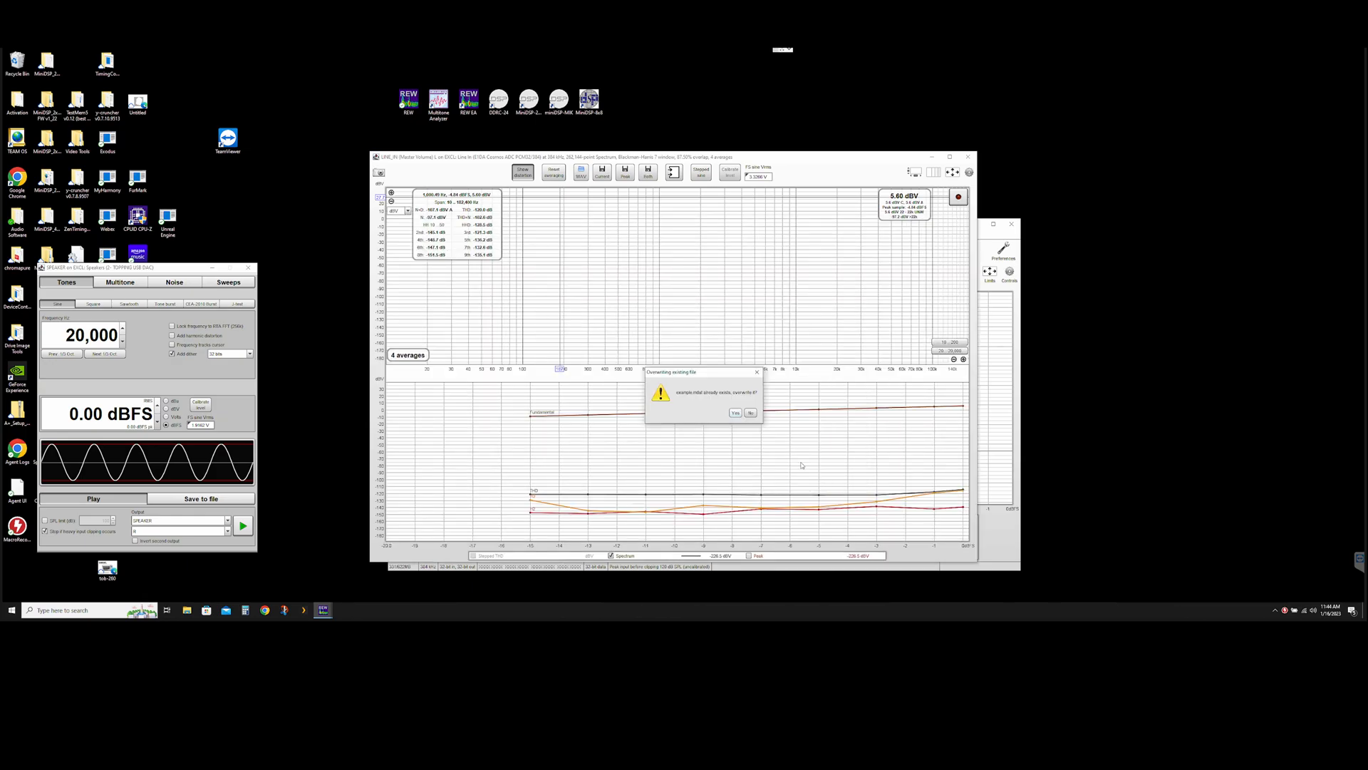
{"action": "left_click", "coordinate": [734, 412]}
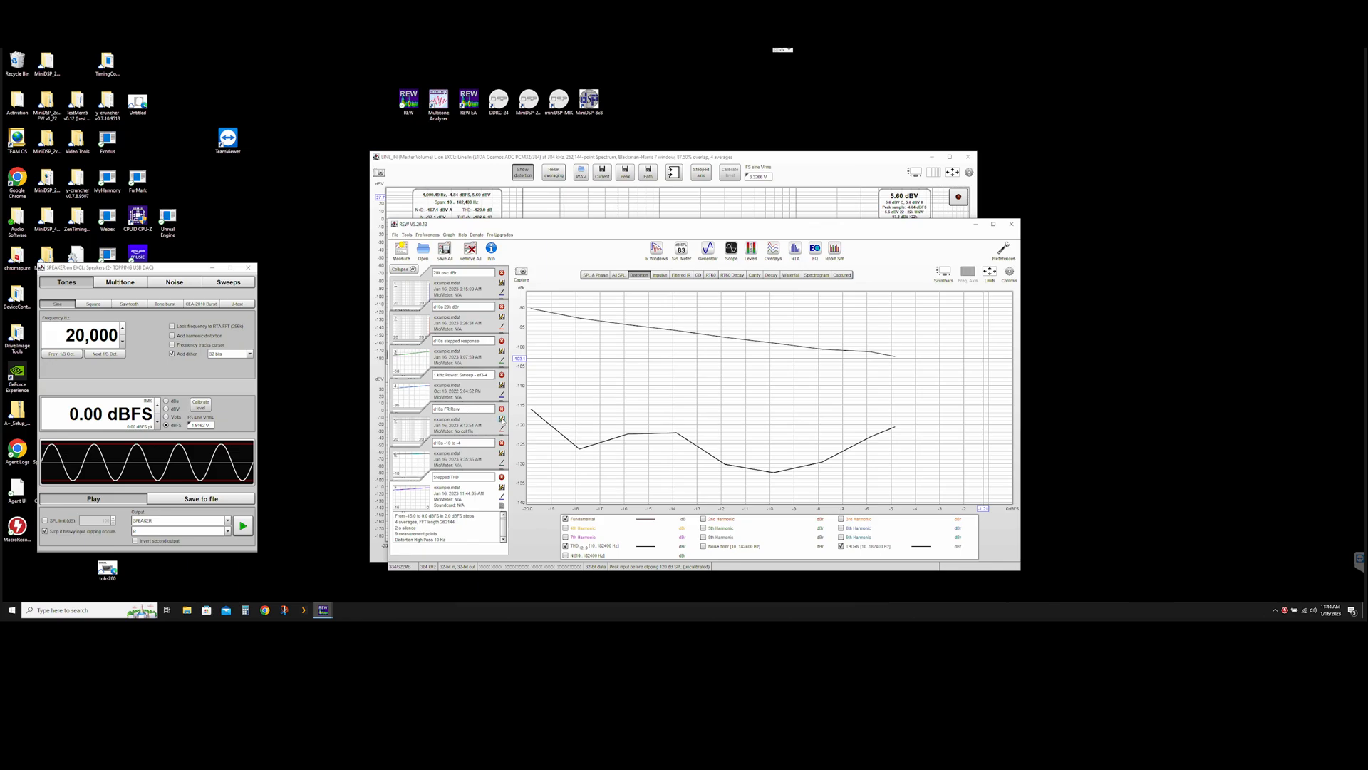
Save the FR measurement on its own under the suggested file name.
{"action": "left_click", "coordinate": [502, 419]}
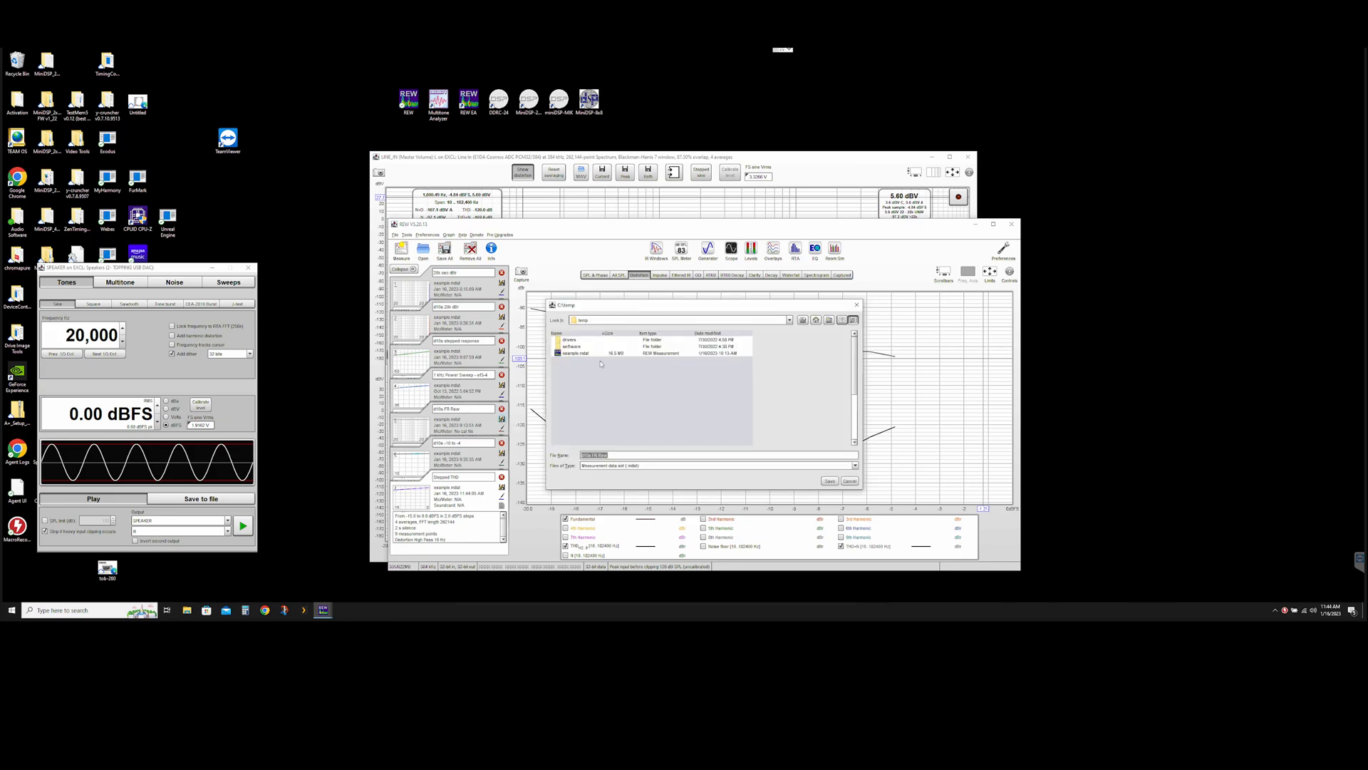
{"action": "left_click", "coordinate": [614, 455]}
{"action": "left_click", "coordinate": [830, 481]}
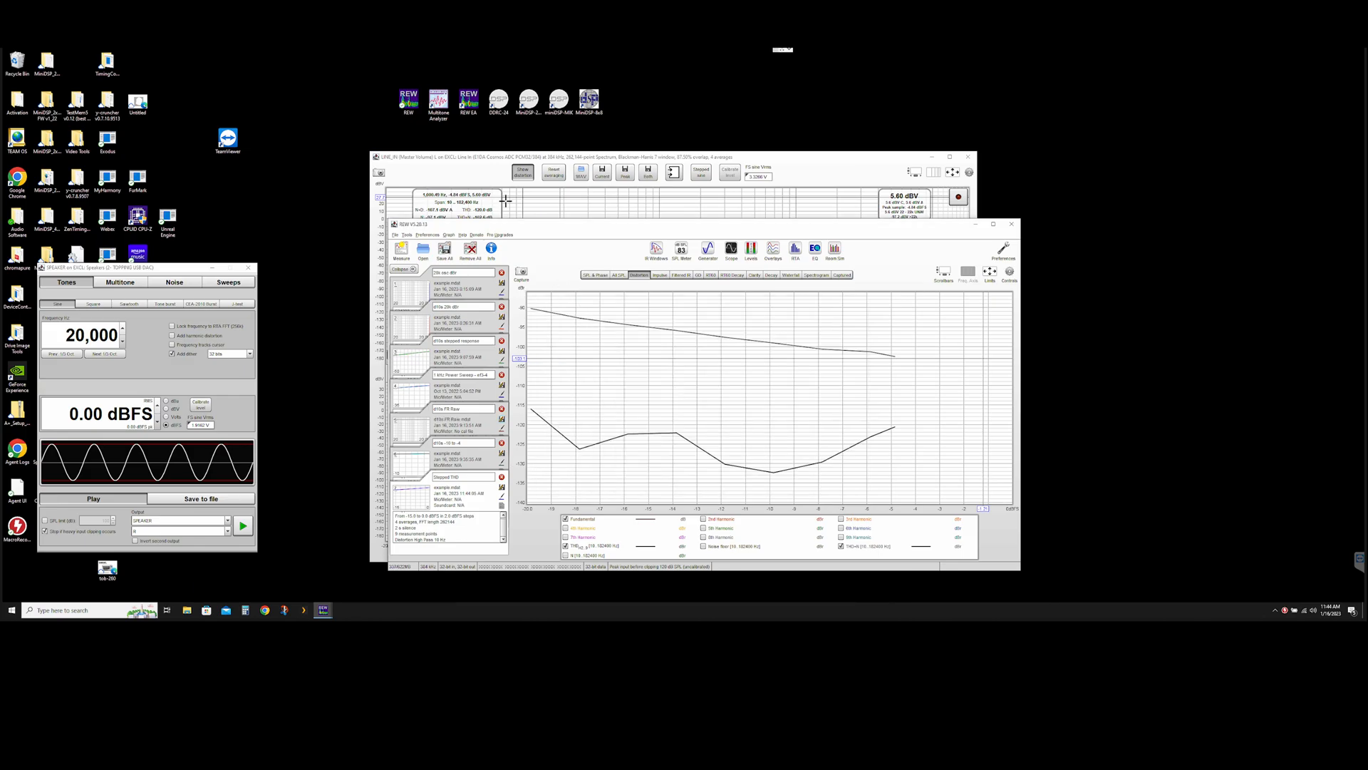
Return to the RTA, reopen the stepped measurement setup, and choose the THD vs frequency test.
{"action": "left_click", "coordinate": [586, 205]}
{"action": "left_click", "coordinate": [701, 173]}
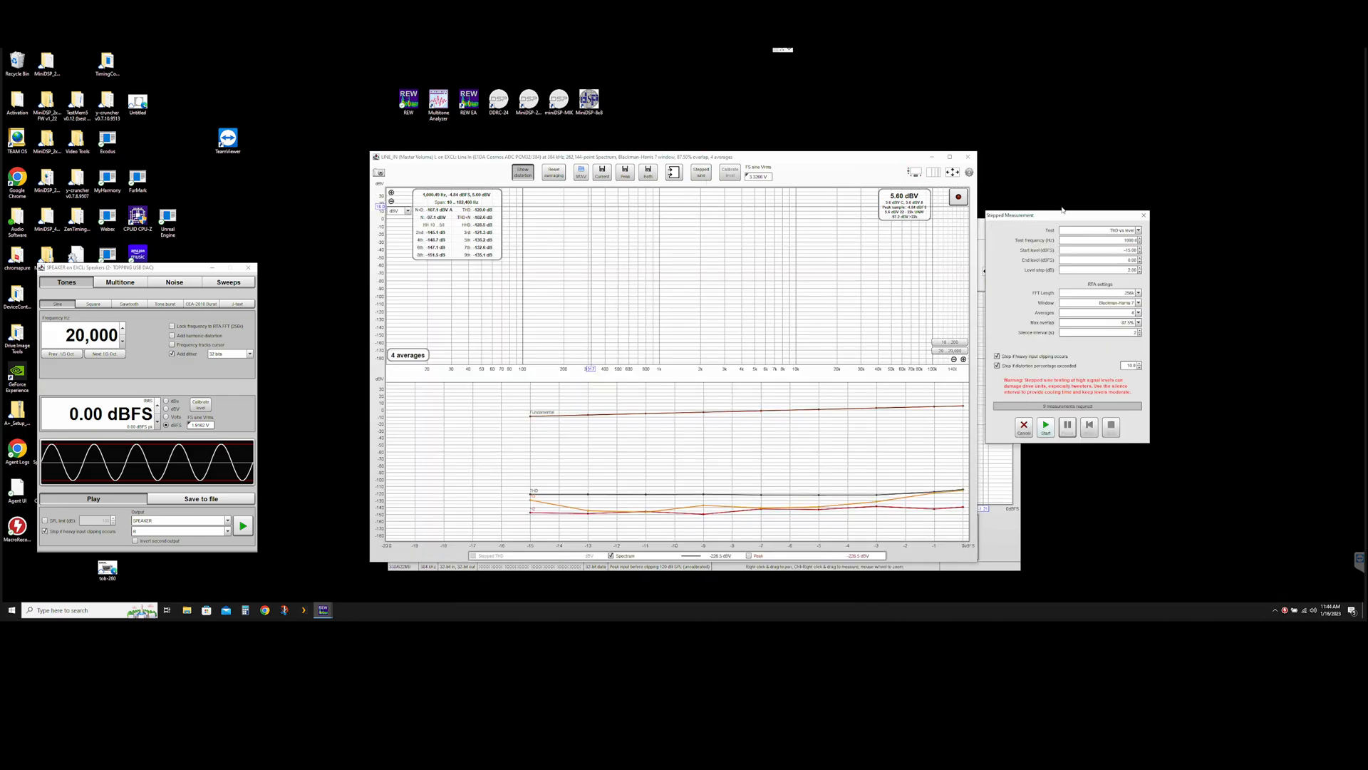
{"action": "left_click", "coordinate": [1139, 230]}
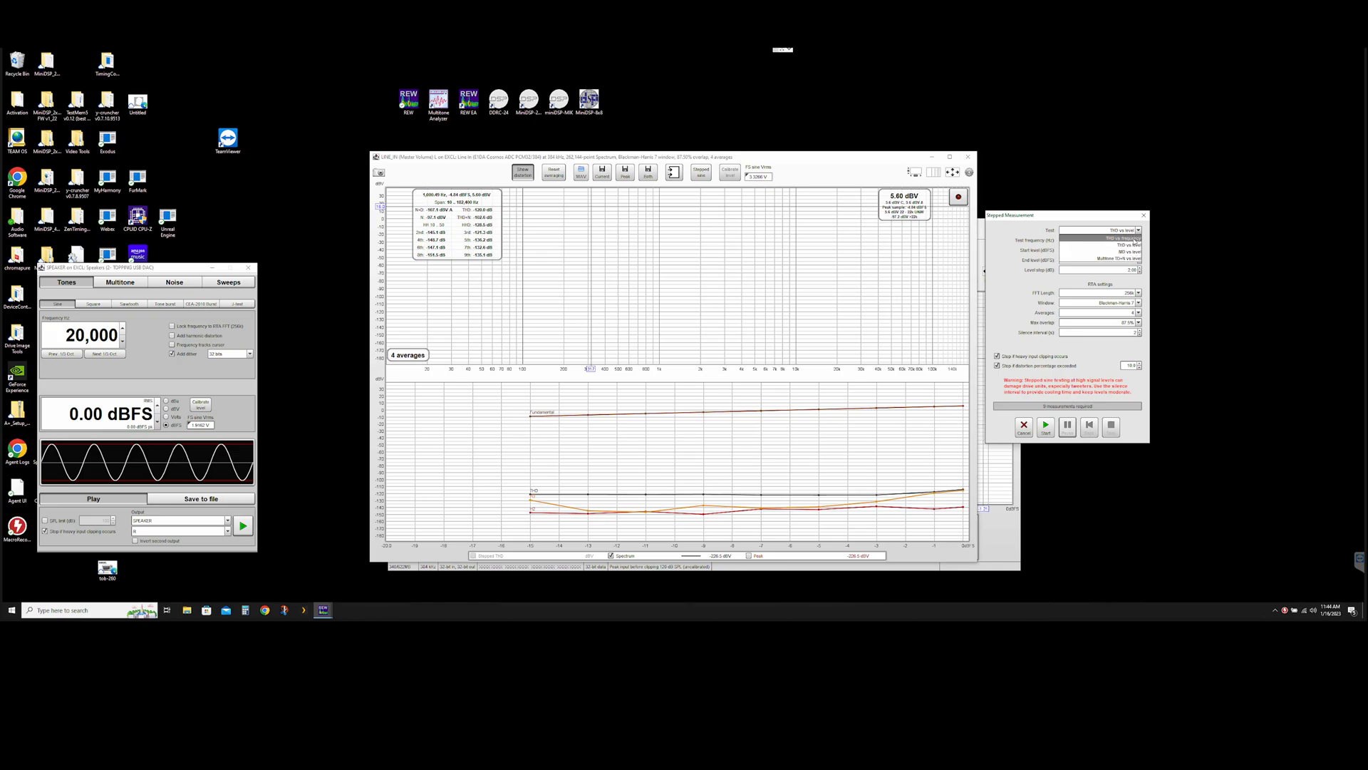
{"action": "left_click", "coordinate": [1134, 239]}
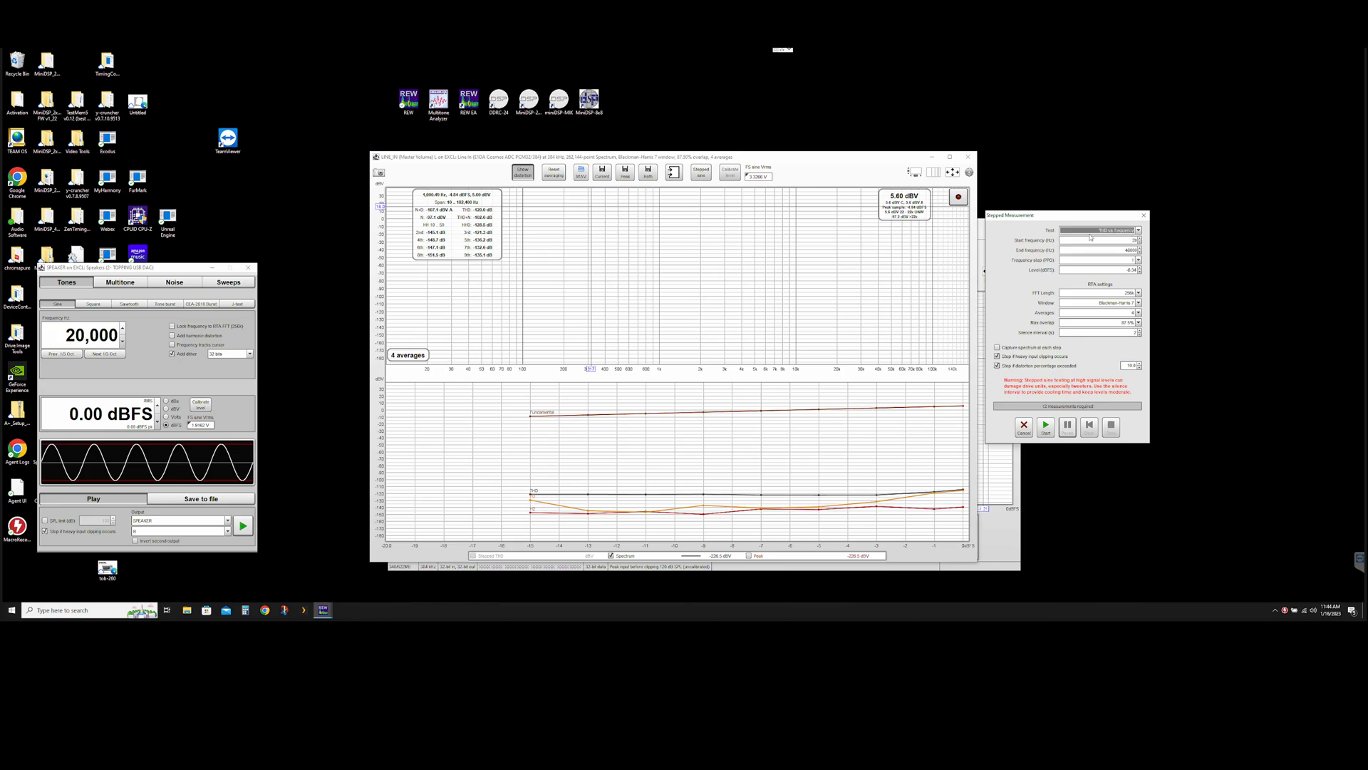
Set the frequency test's start frequency to 20 Hz and its level to -6.10 dBFS.
{"action": "left_click", "coordinate": [1124, 240]}
{"action": "left_click", "coordinate": [1128, 262]}
{"action": "left_click", "coordinate": [1127, 262]}
{"action": "left_click", "coordinate": [1120, 269]}
{"action": "left_click_drag", "start_coordinate": [1116, 270], "coordinate": [1136, 280]}
{"action": "key", "text": "BackSpace"}
Run the THD vs frequency test with a 1M FFT length and 2 averages, stopping it after the first two points.
{"action": "left_click", "coordinate": [1091, 295]}
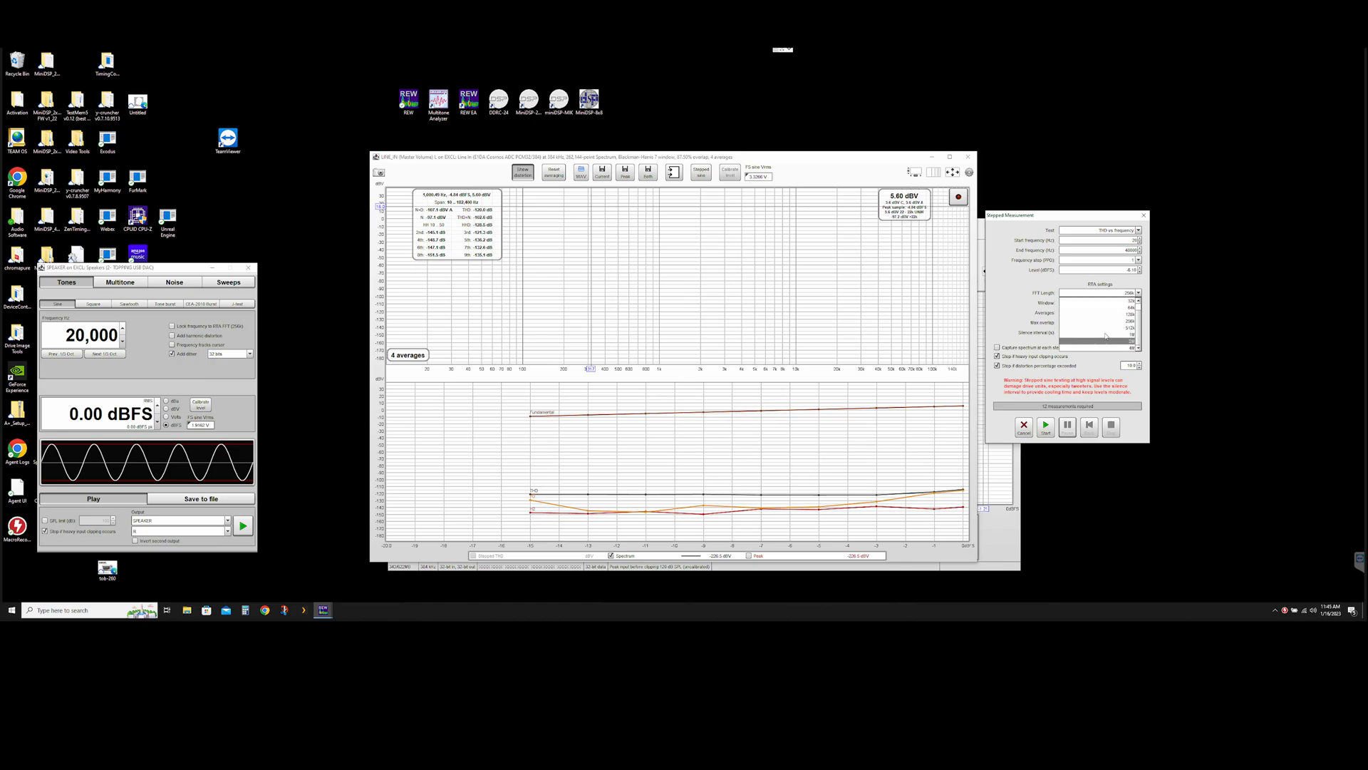
{"action": "left_click", "coordinate": [1108, 335]}
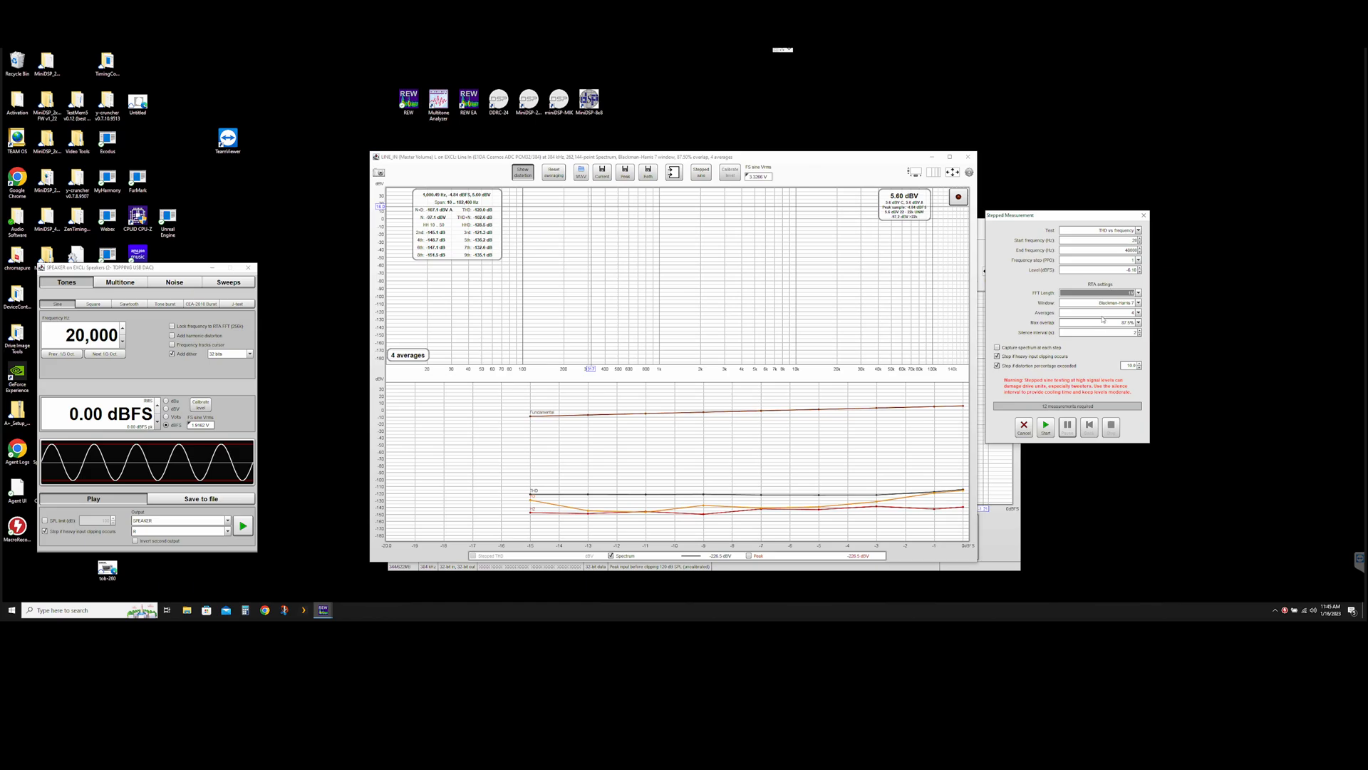
{"action": "left_click", "coordinate": [1101, 313]}
{"action": "left_click", "coordinate": [1099, 320]}
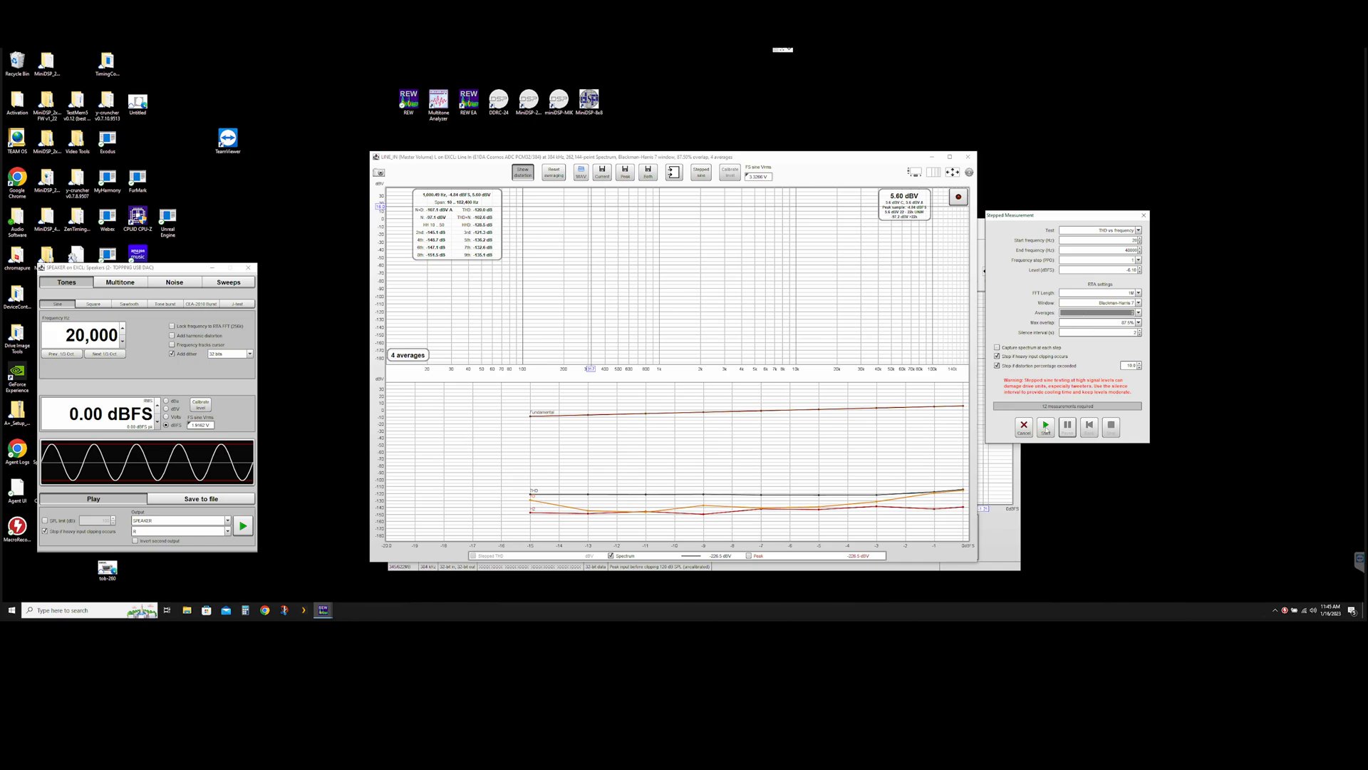
{"action": "left_click", "coordinate": [1046, 426]}
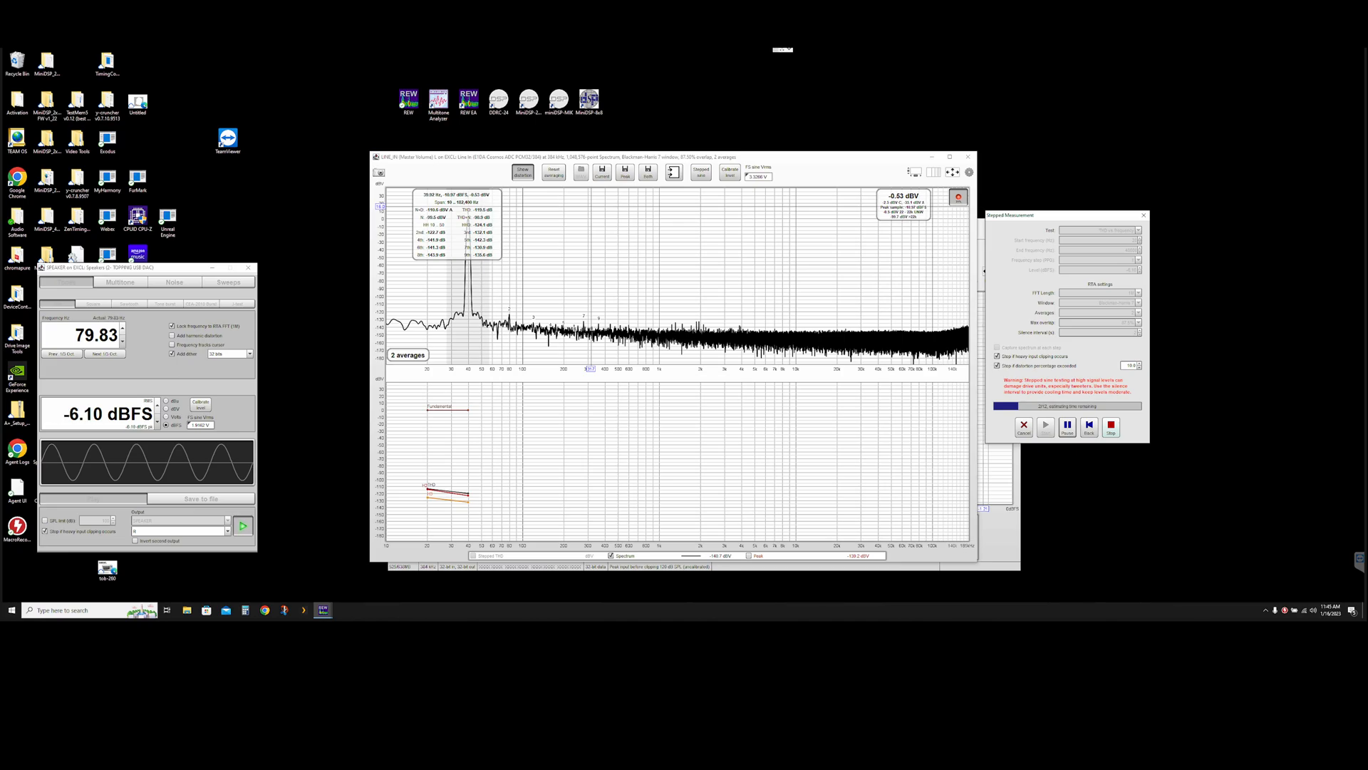
{"action": "left_click", "coordinate": [1111, 428]}
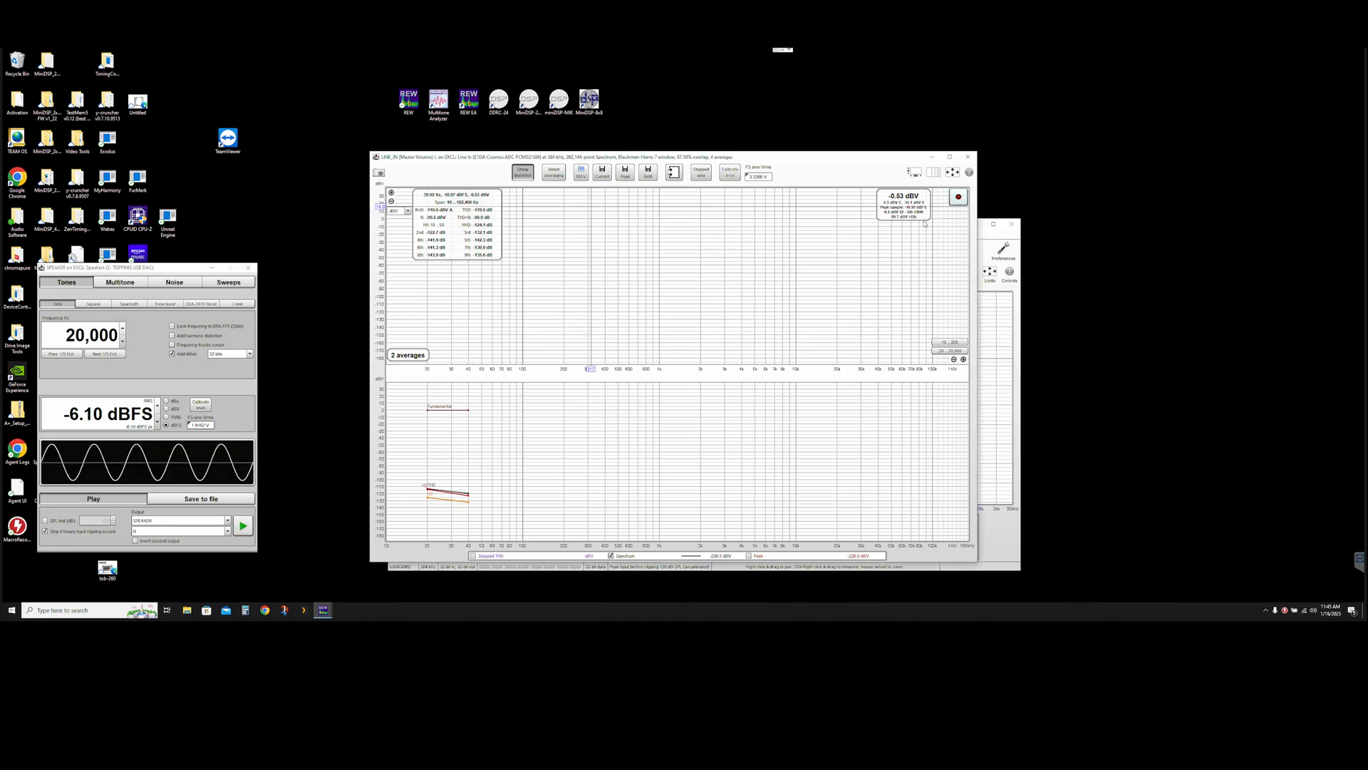
Switch to Macro Recorder with the stepped power sweeps macro, close the signal generator, and arrange the macro and RTA windows side by side.
{"action": "left_click_drag", "start_coordinate": [841, 158], "coordinate": [903, 161]}
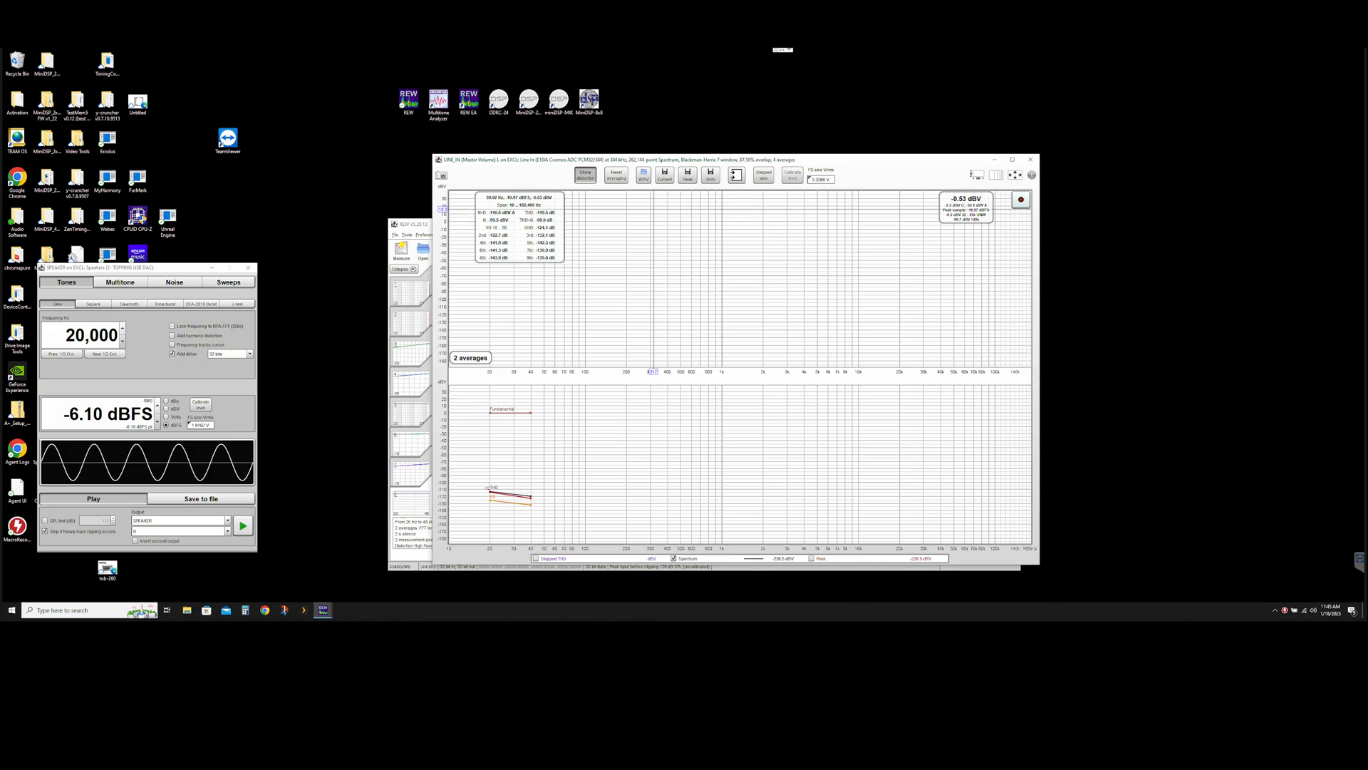
{"action": "left_click", "coordinate": [1285, 611]}
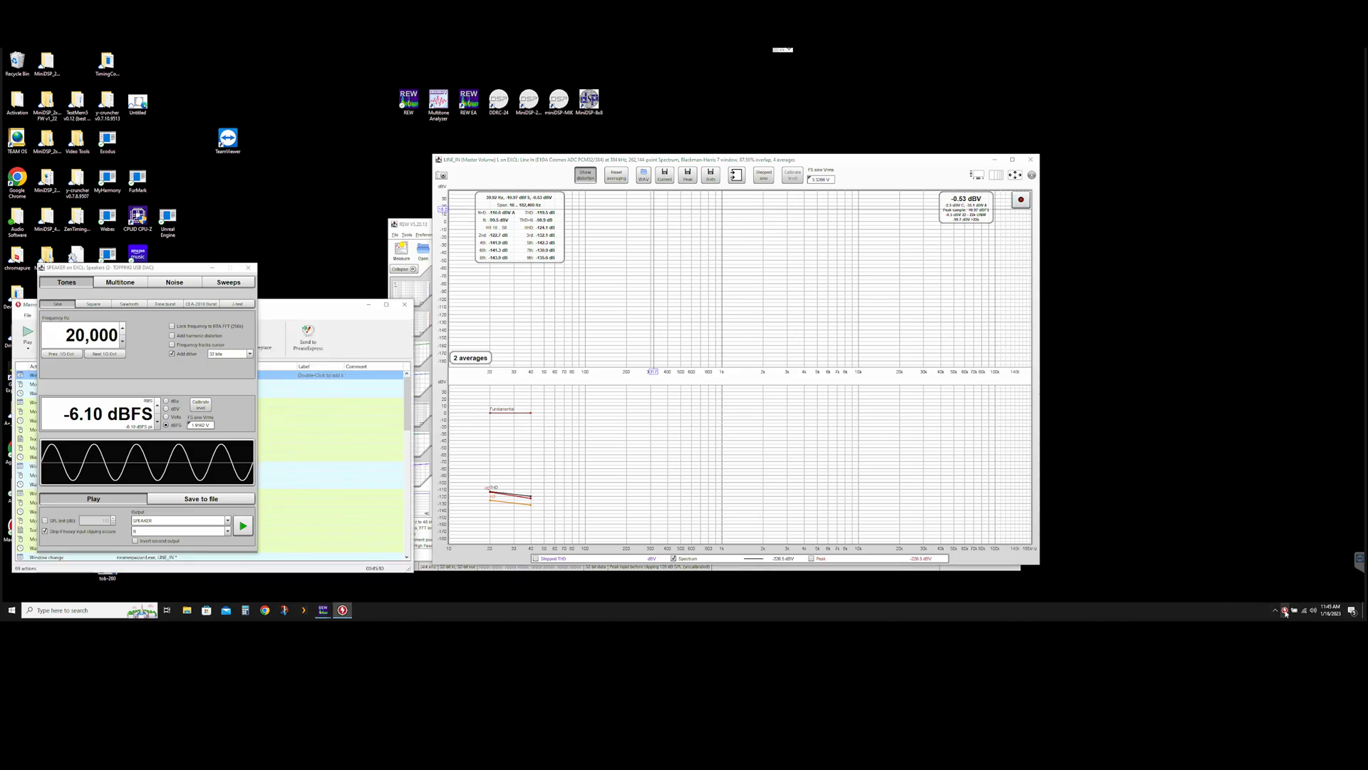
{"action": "left_click", "coordinate": [248, 268]}
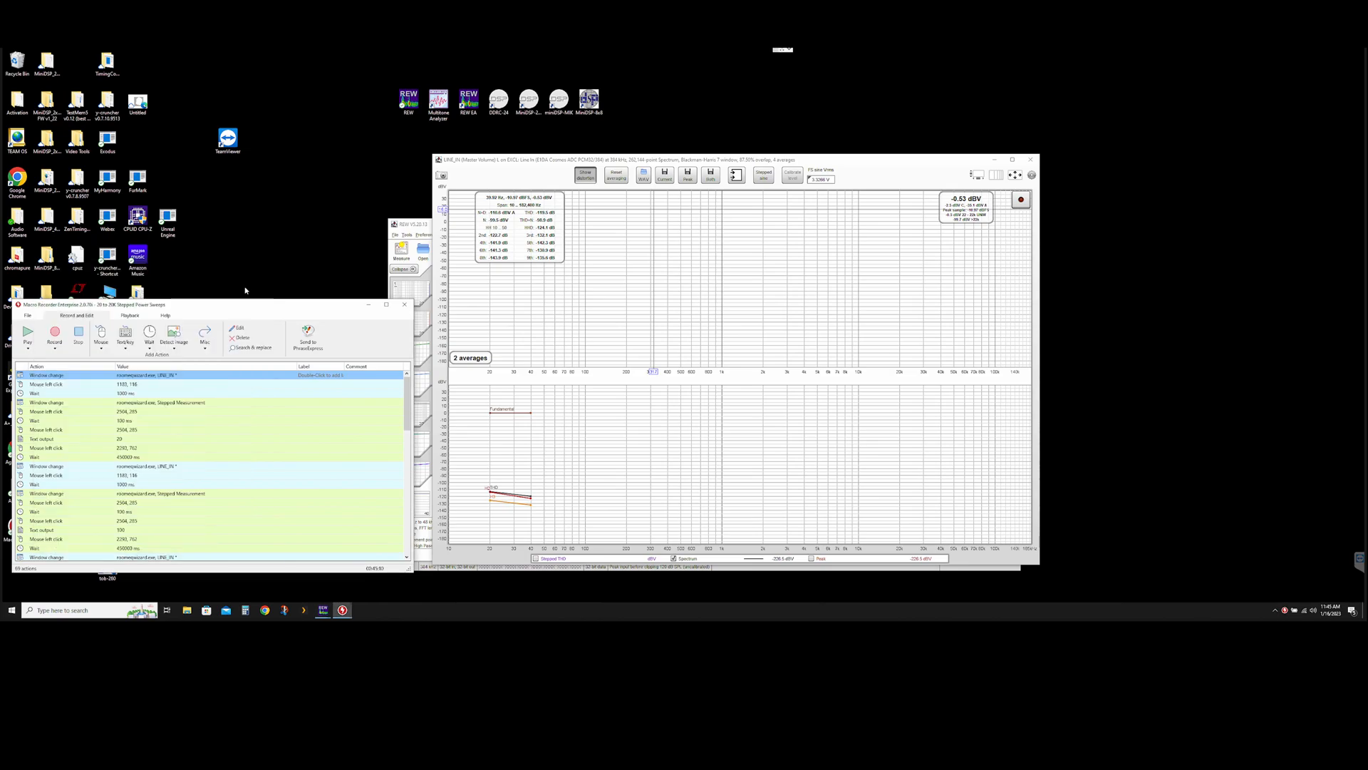
{"action": "left_click_drag", "start_coordinate": [247, 304], "coordinate": [251, 274]}
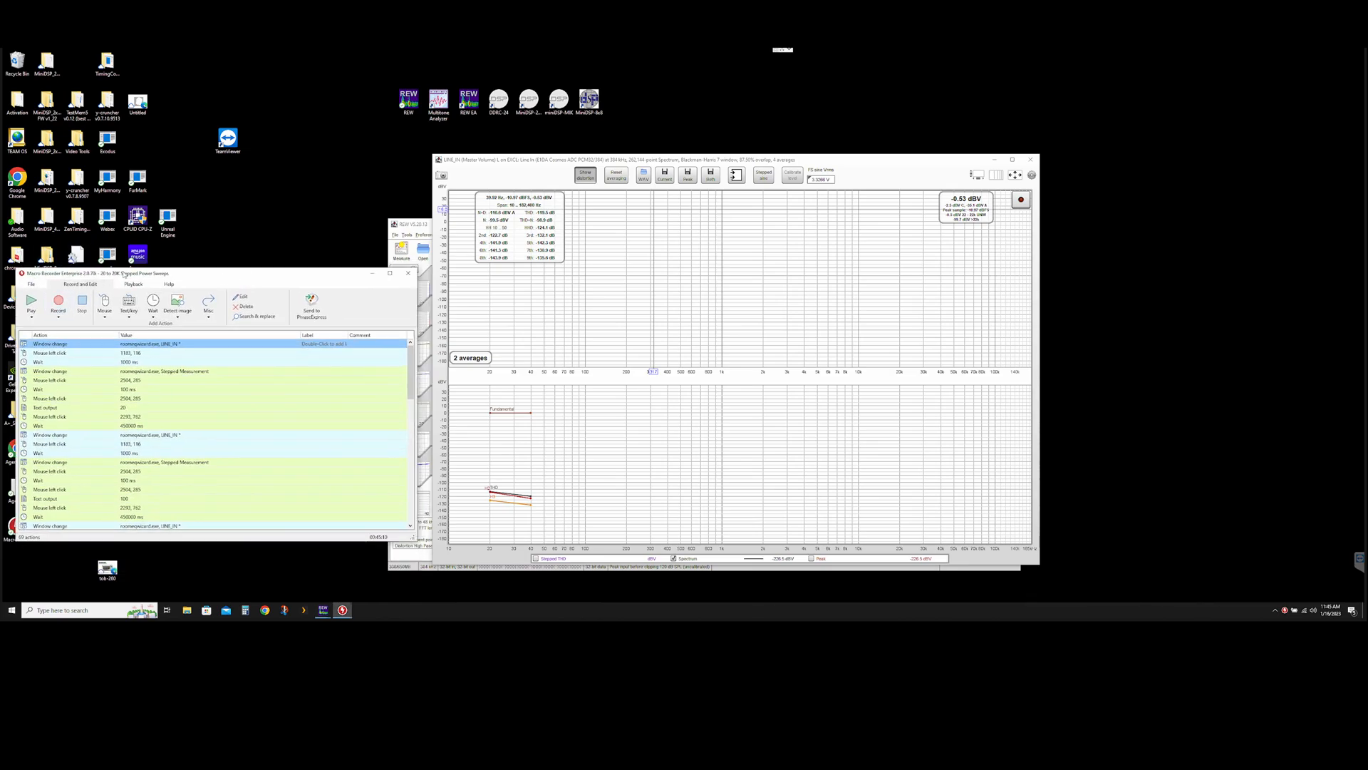
{"action": "left_click_drag", "start_coordinate": [124, 275], "coordinate": [122, 280]}
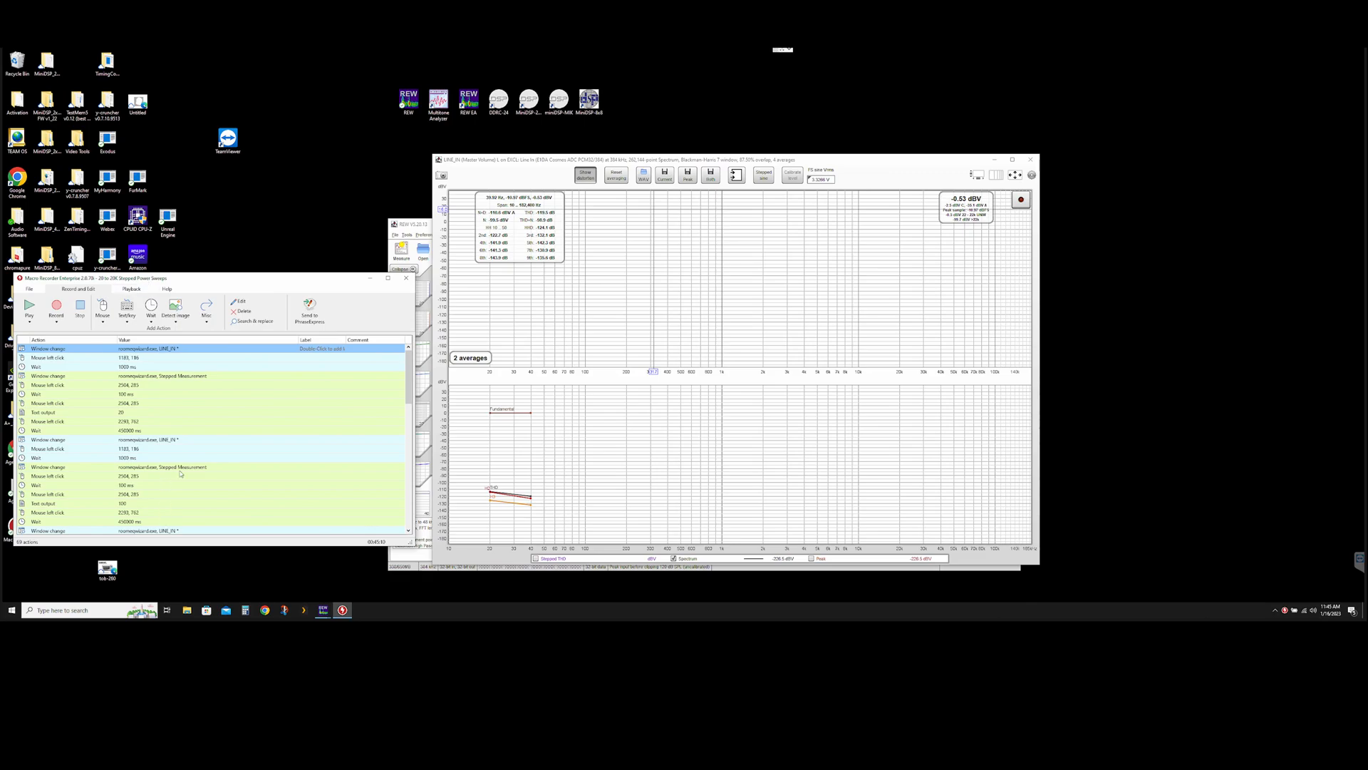
{"action": "left_click_drag", "start_coordinate": [851, 160], "coordinate": [860, 163]}
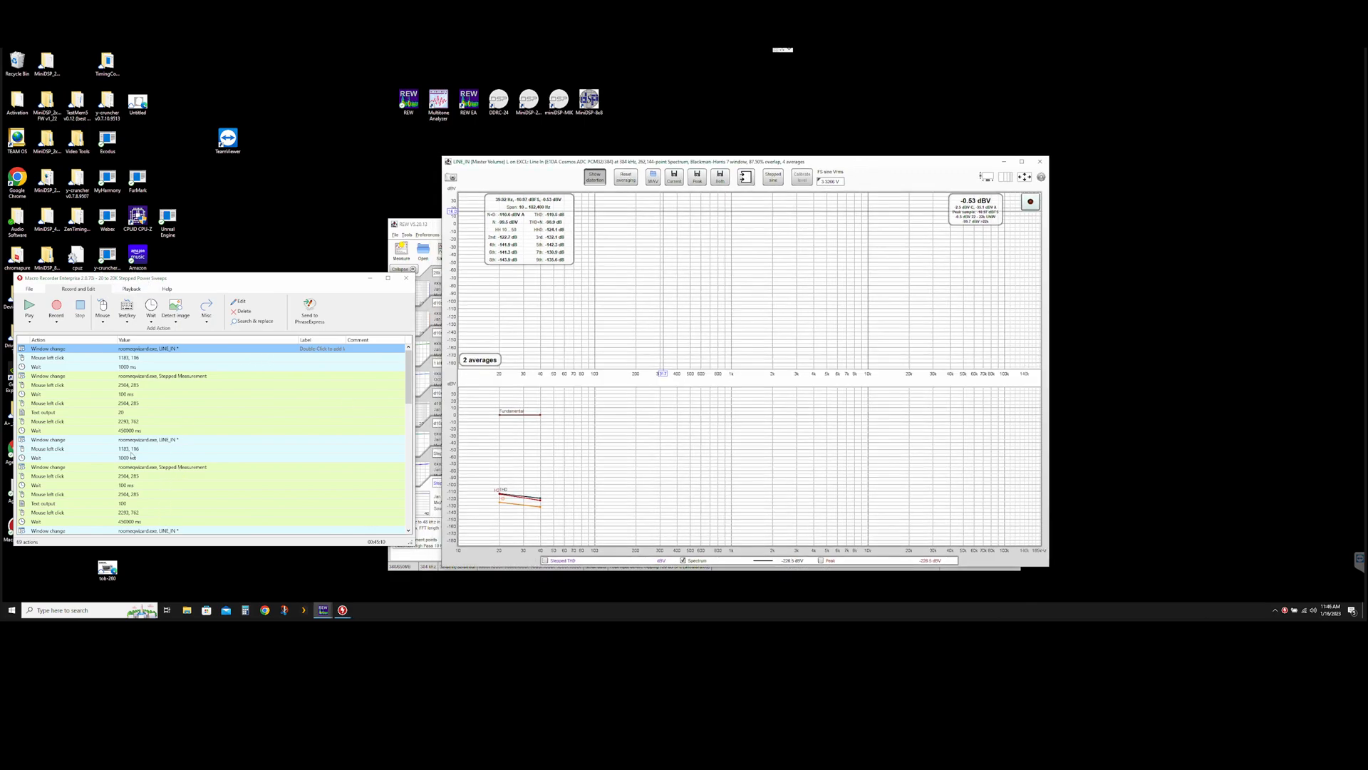
Examine the window position and size settings of the macro's first Window change action, then close them without changes.
{"action": "scroll", "coordinate": [168, 479], "scroll_direction": "down", "scroll_amount": 4}
{"action": "scroll", "coordinate": [150, 479], "scroll_direction": "up", "scroll_amount": 4}
{"action": "key", "text": "Return"}
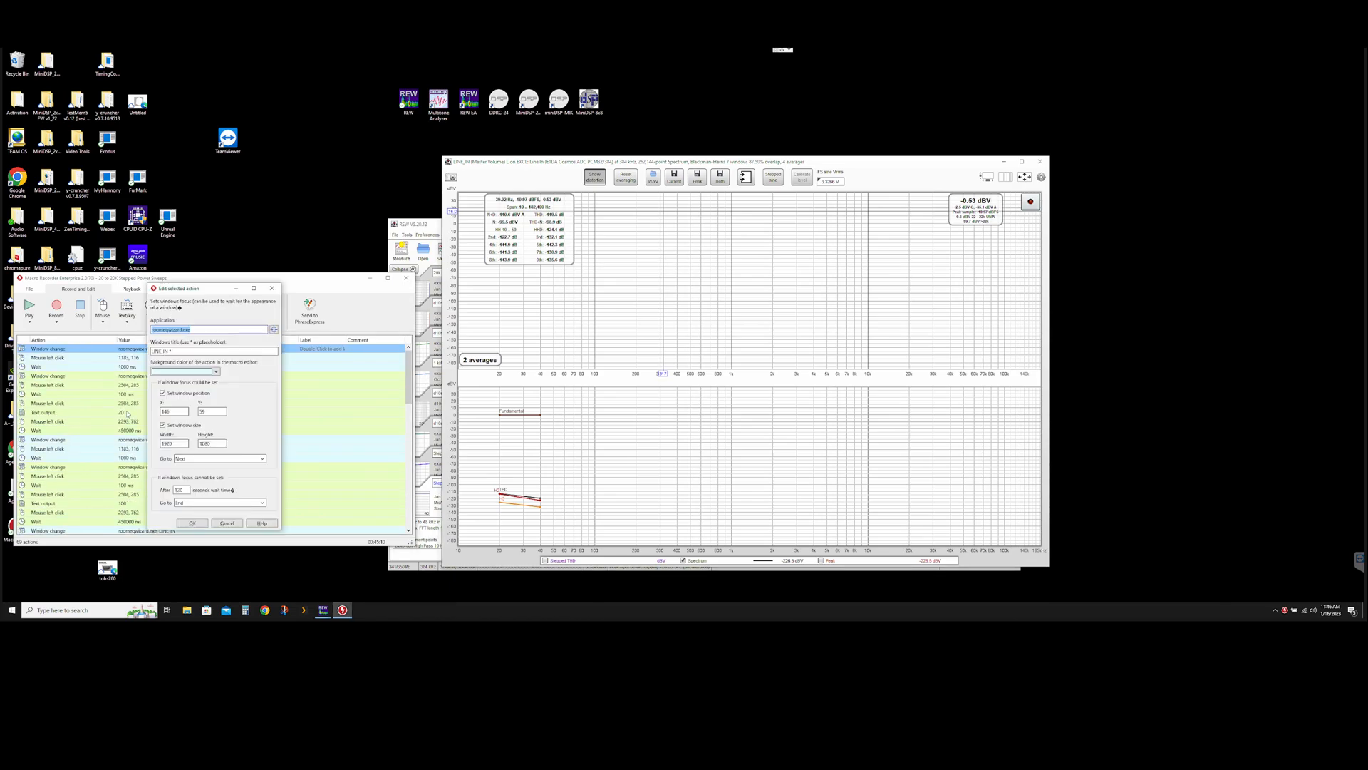
{"action": "left_click", "coordinate": [272, 289]}
Examine the test frequencies in the macro's Text output actions, then reopen the first Window change action's settings.
{"action": "left_click", "coordinate": [107, 412]}
{"action": "scroll", "coordinate": [100, 428], "scroll_direction": "down", "scroll_amount": 3}
{"action": "scroll", "coordinate": [100, 428], "scroll_direction": "down", "scroll_amount": 5}
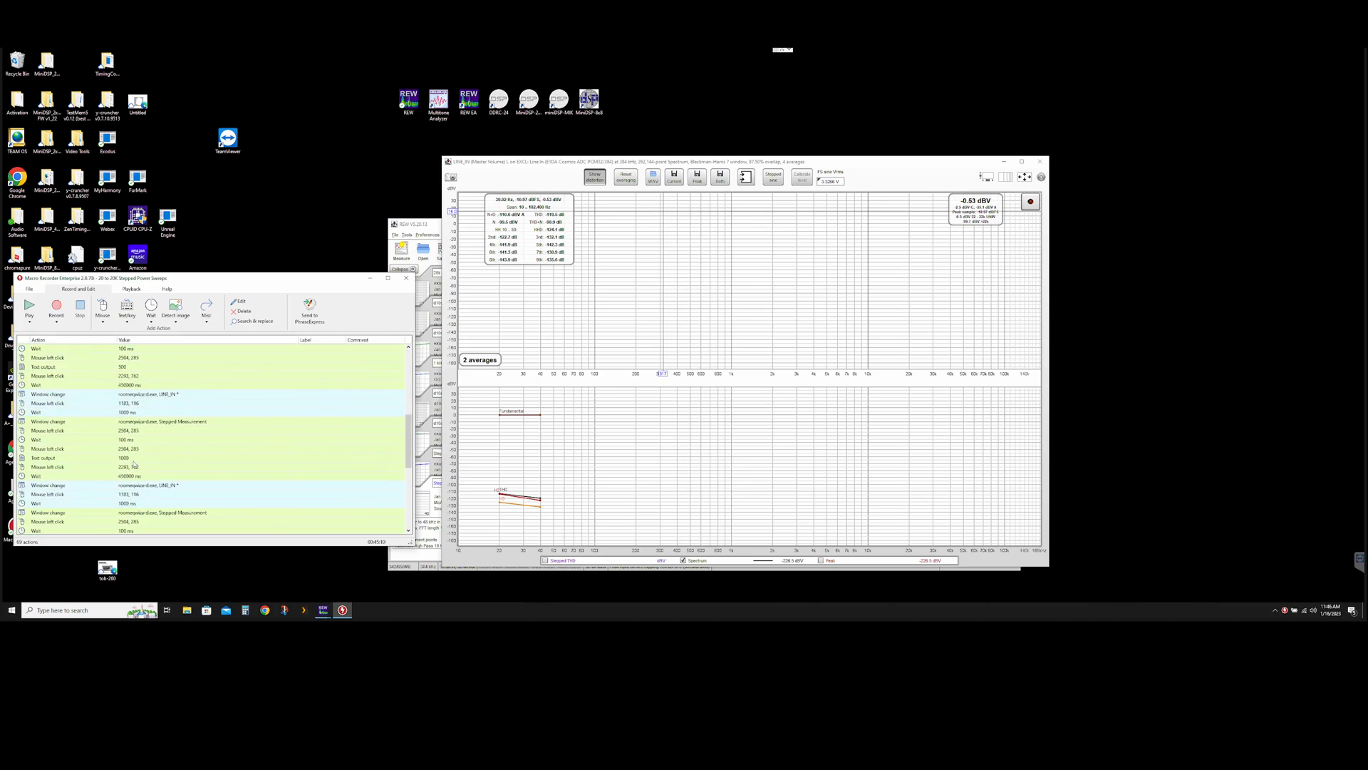
{"action": "scroll", "coordinate": [135, 464], "scroll_direction": "down", "scroll_amount": 3}
{"action": "scroll", "coordinate": [132, 477], "scroll_direction": "down", "scroll_amount": 4}
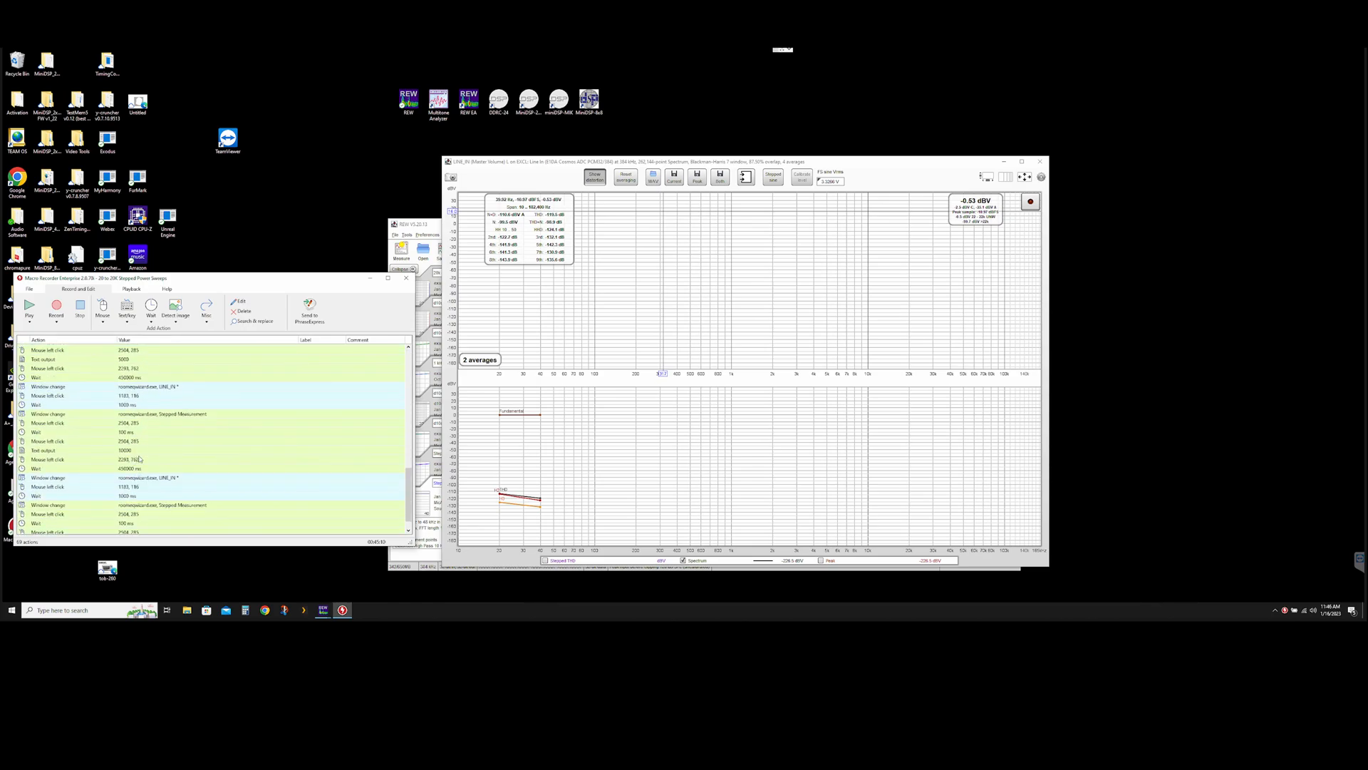
{"action": "scroll", "coordinate": [139, 460], "scroll_direction": "down", "scroll_amount": 1}
{"action": "scroll", "coordinate": [138, 522], "scroll_direction": "up", "scroll_amount": 5}
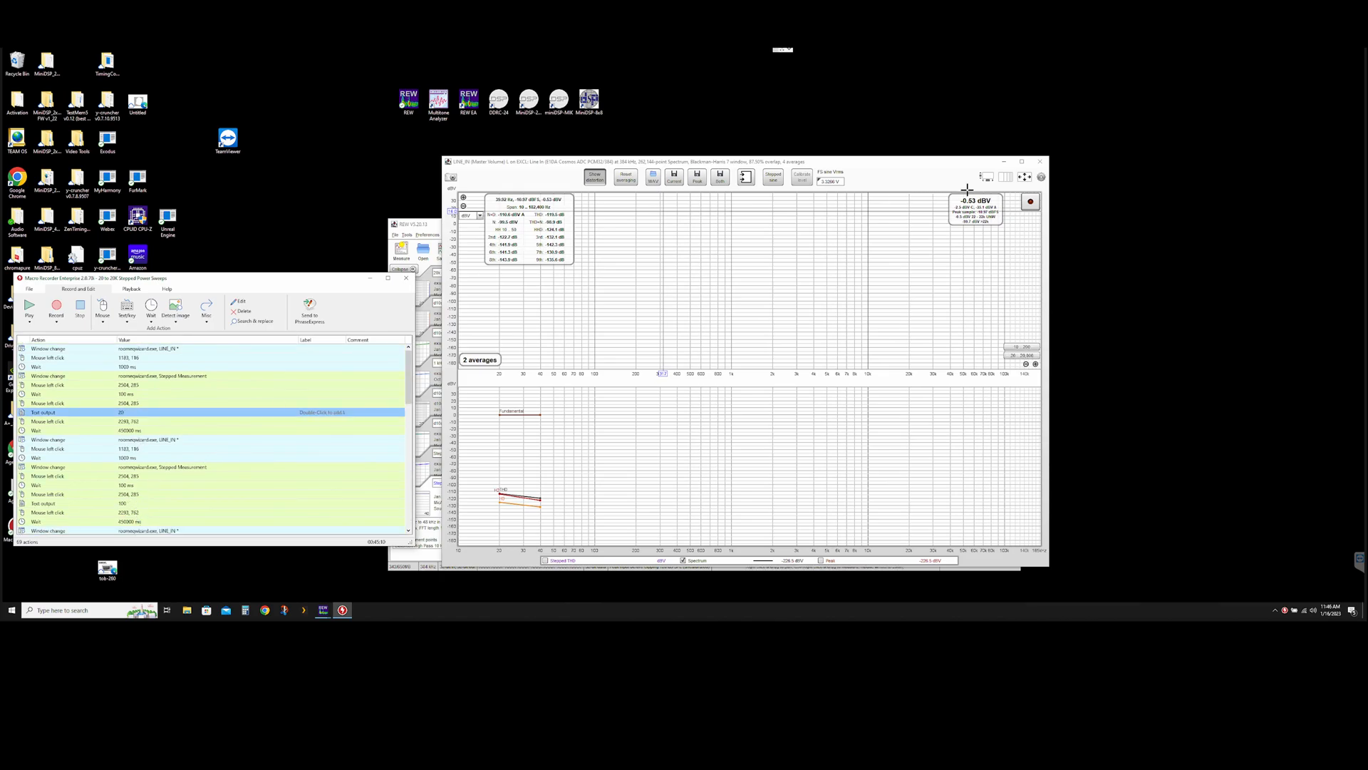
{"action": "double_click", "coordinate": [42, 349]}
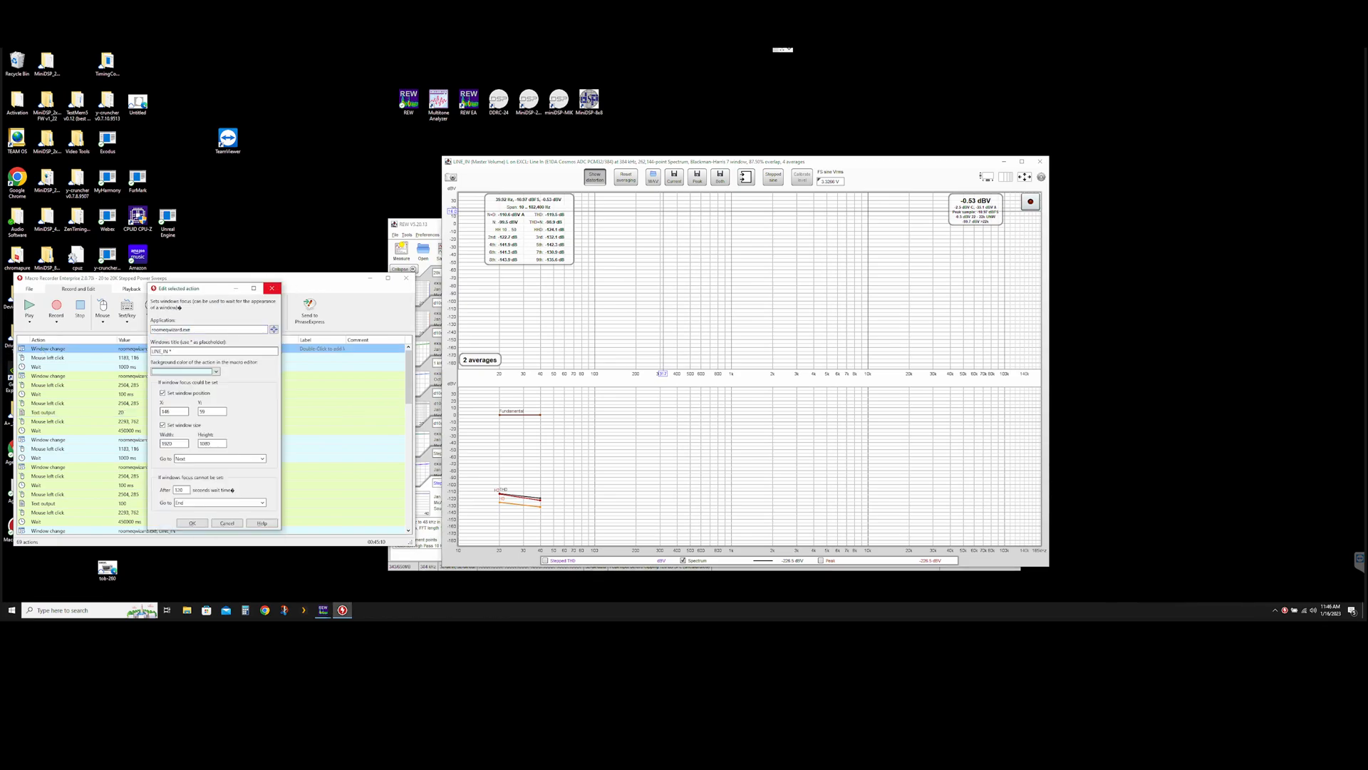
Close the Window change settings without changes and play the stepped power sweeps macro from its first action.
{"action": "left_click", "coordinate": [271, 288]}
{"action": "left_click", "coordinate": [131, 288]}
{"action": "left_click", "coordinate": [67, 358]}
{"action": "left_click", "coordinate": [67, 349]}
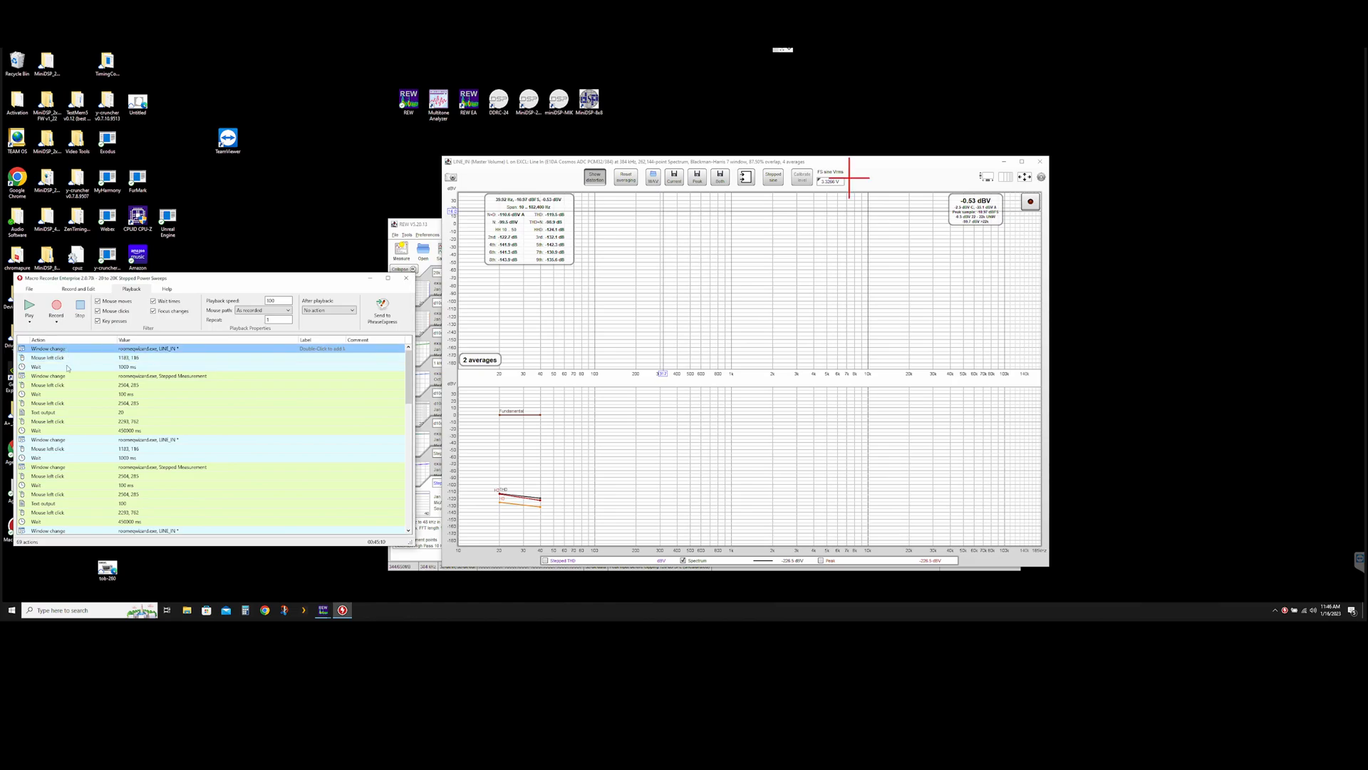
{"action": "left_click", "coordinate": [29, 307]}
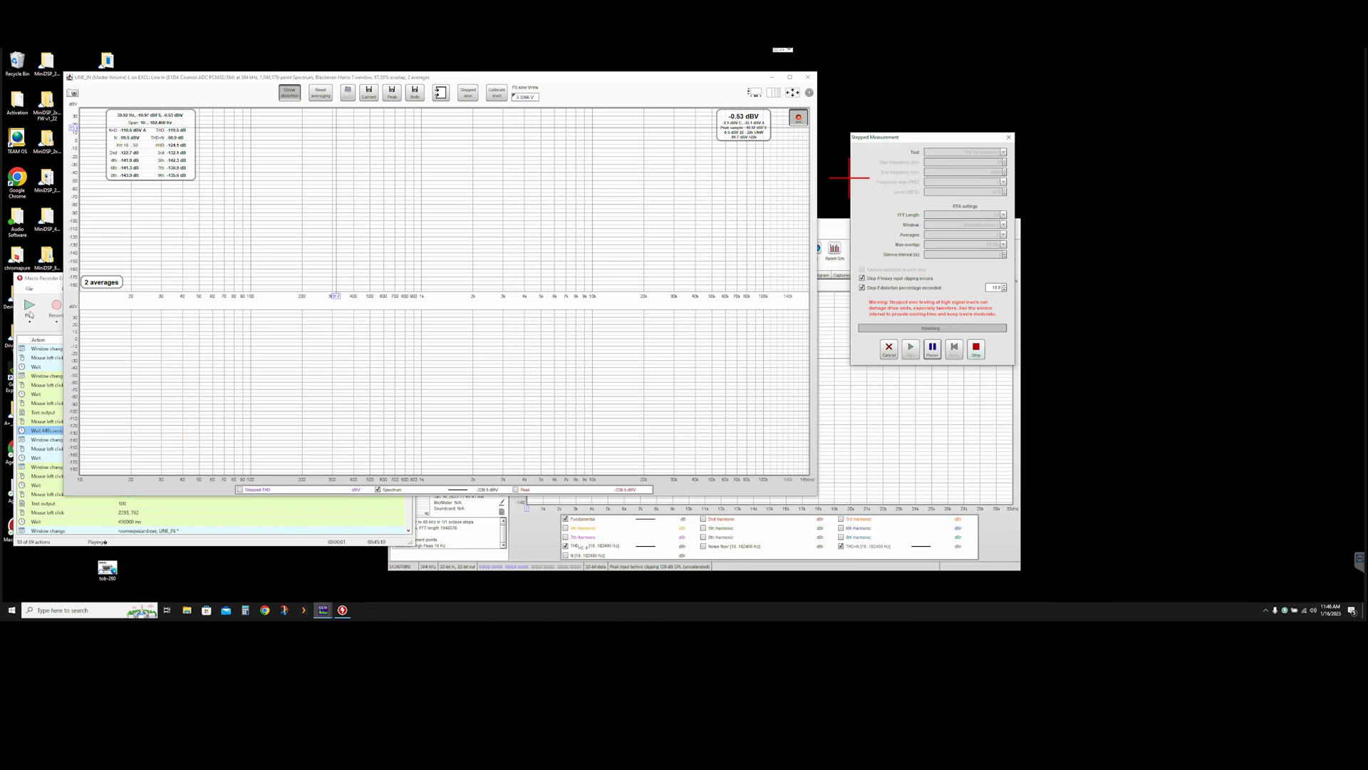
Stop the macro playback and the stepped measurement it started in REW.
{"action": "left_click", "coordinate": [47, 279]}
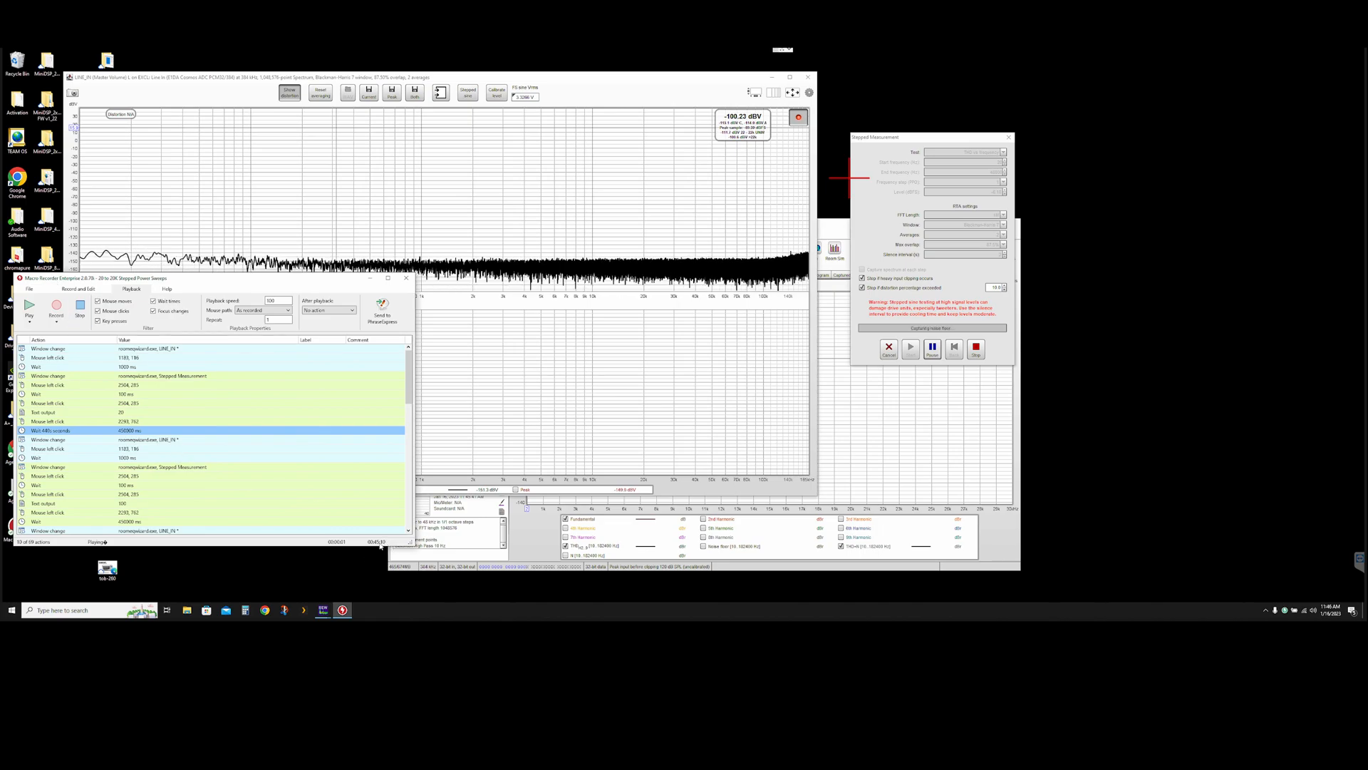
{"action": "left_click", "coordinate": [81, 309]}
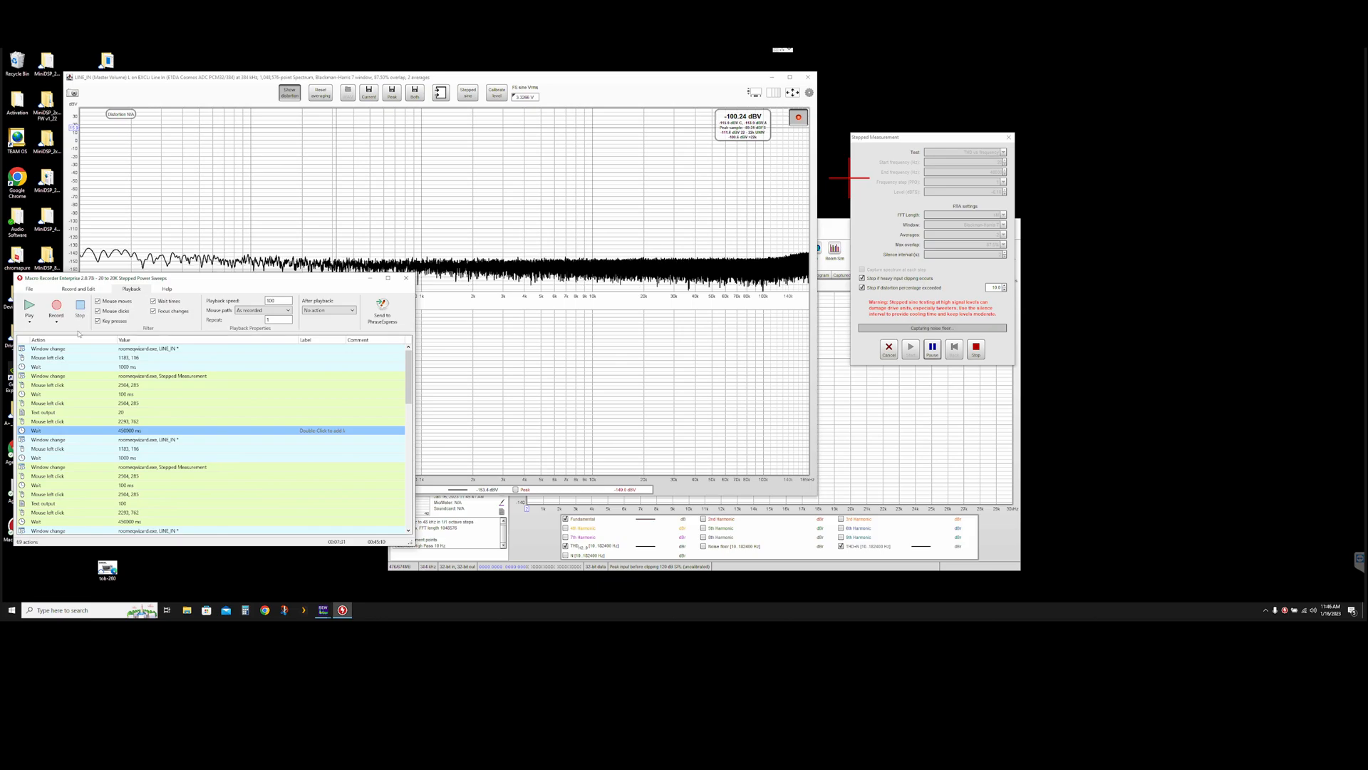
{"action": "left_click", "coordinate": [977, 348]}
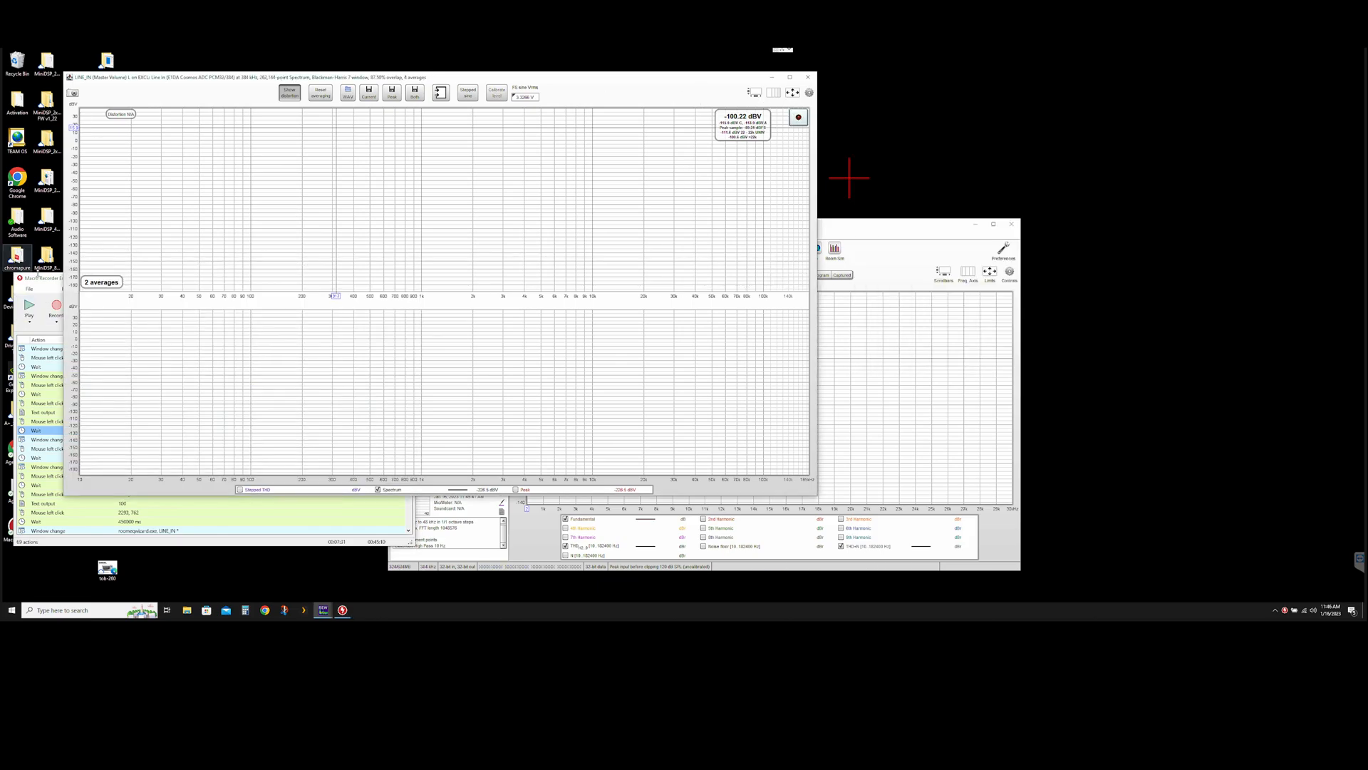
Return to Macro Recorder and open the Repeat Sine Sweep macro from the REW MACROS folder.
{"action": "left_click", "coordinate": [47, 278]}
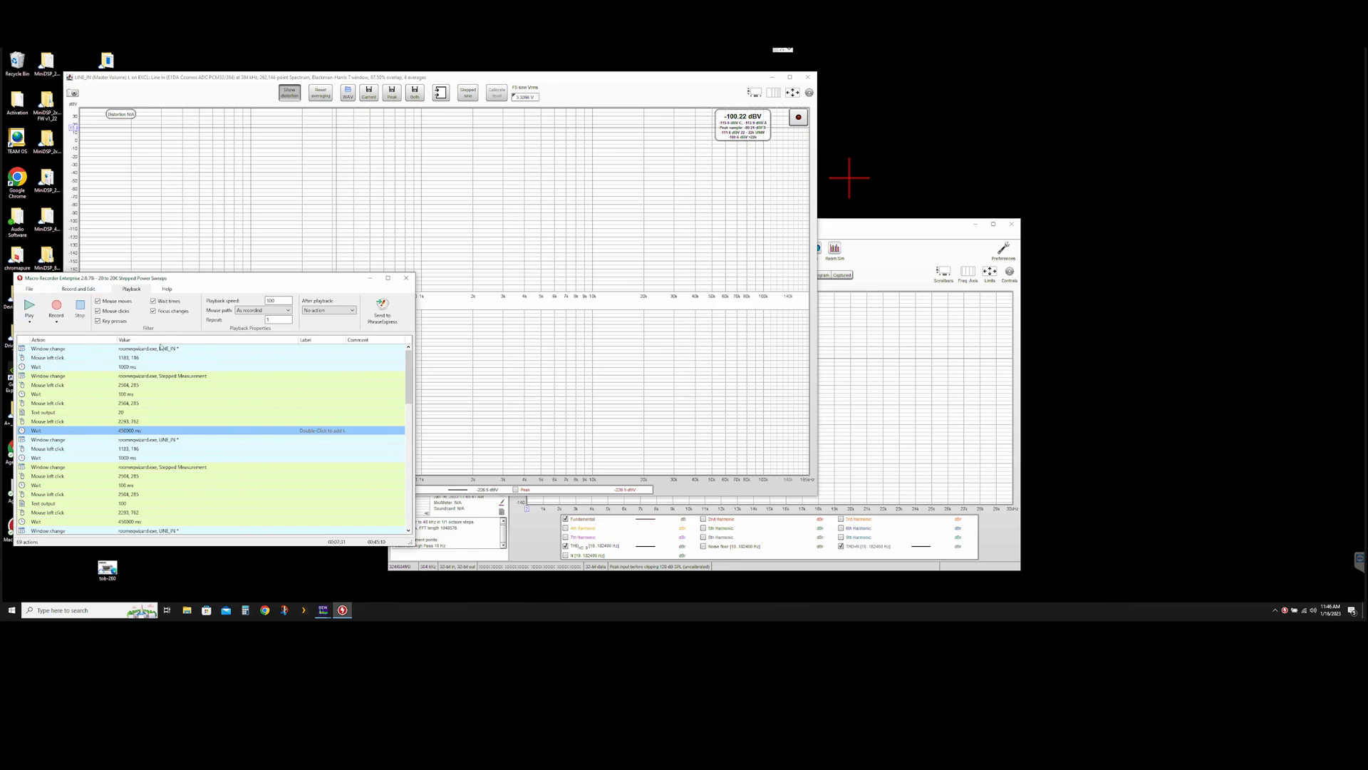
{"action": "left_click_drag", "start_coordinate": [191, 282], "coordinate": [203, 297]}
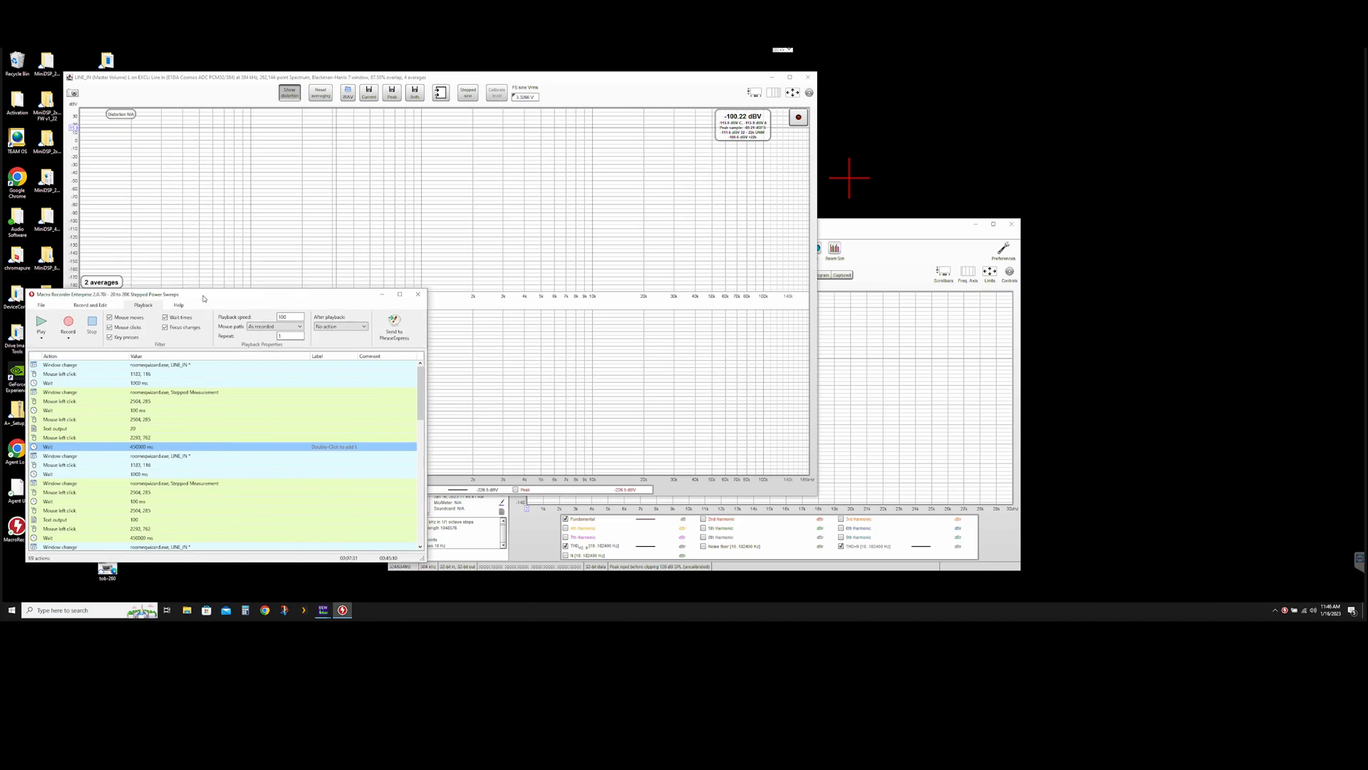
{"action": "left_click", "coordinate": [41, 303]}
{"action": "mouse_move", "coordinate": [48, 332]}
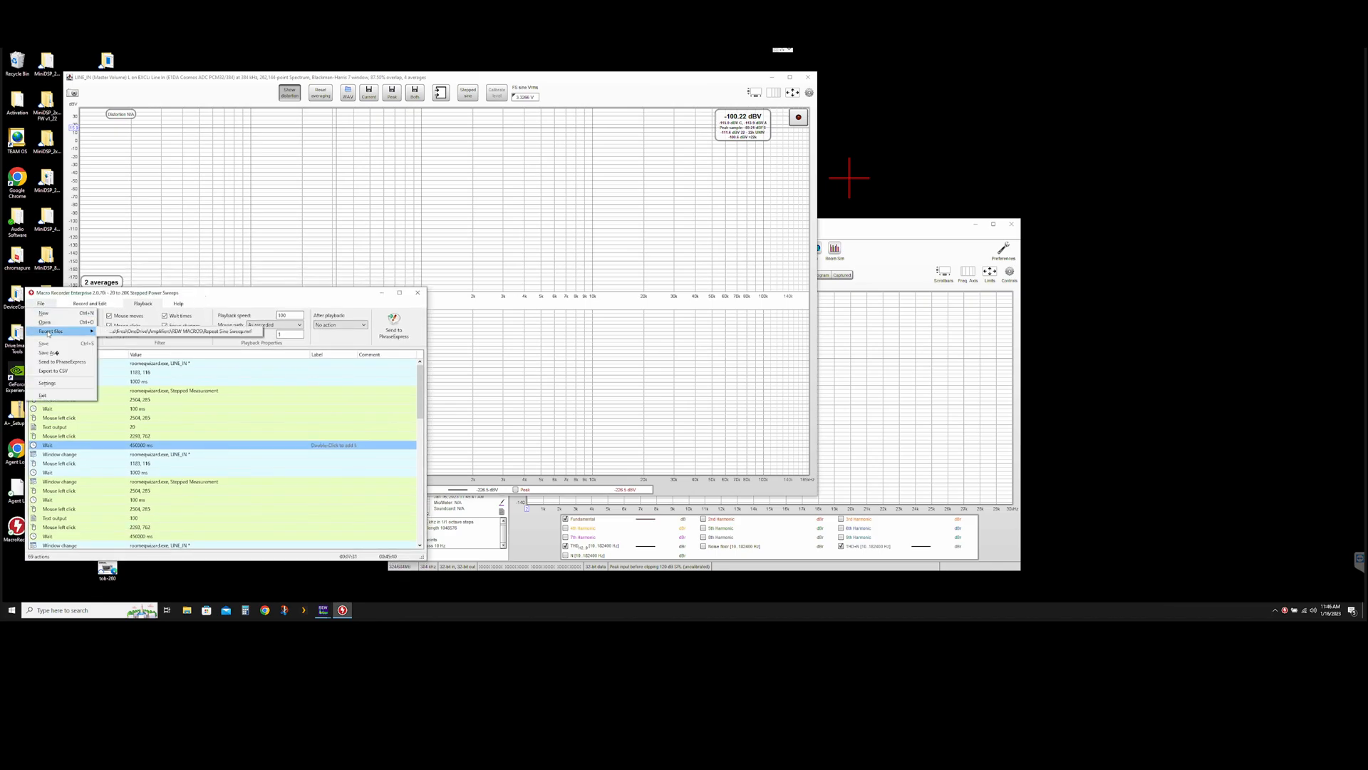
{"action": "left_click", "coordinate": [41, 302]}
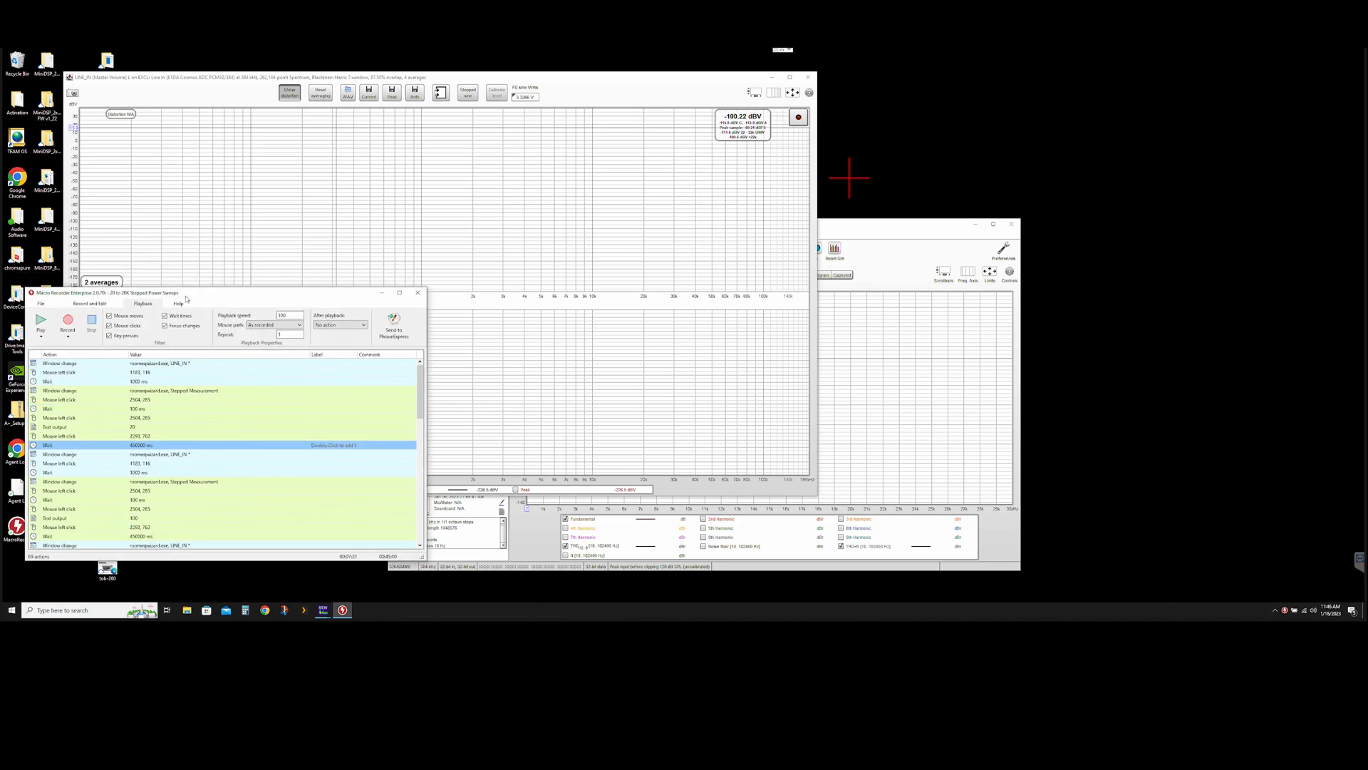
{"action": "left_click", "coordinate": [40, 303]}
{"action": "left_click", "coordinate": [90, 303]}
{"action": "left_click", "coordinate": [41, 304]}
{"action": "left_click", "coordinate": [44, 322]}
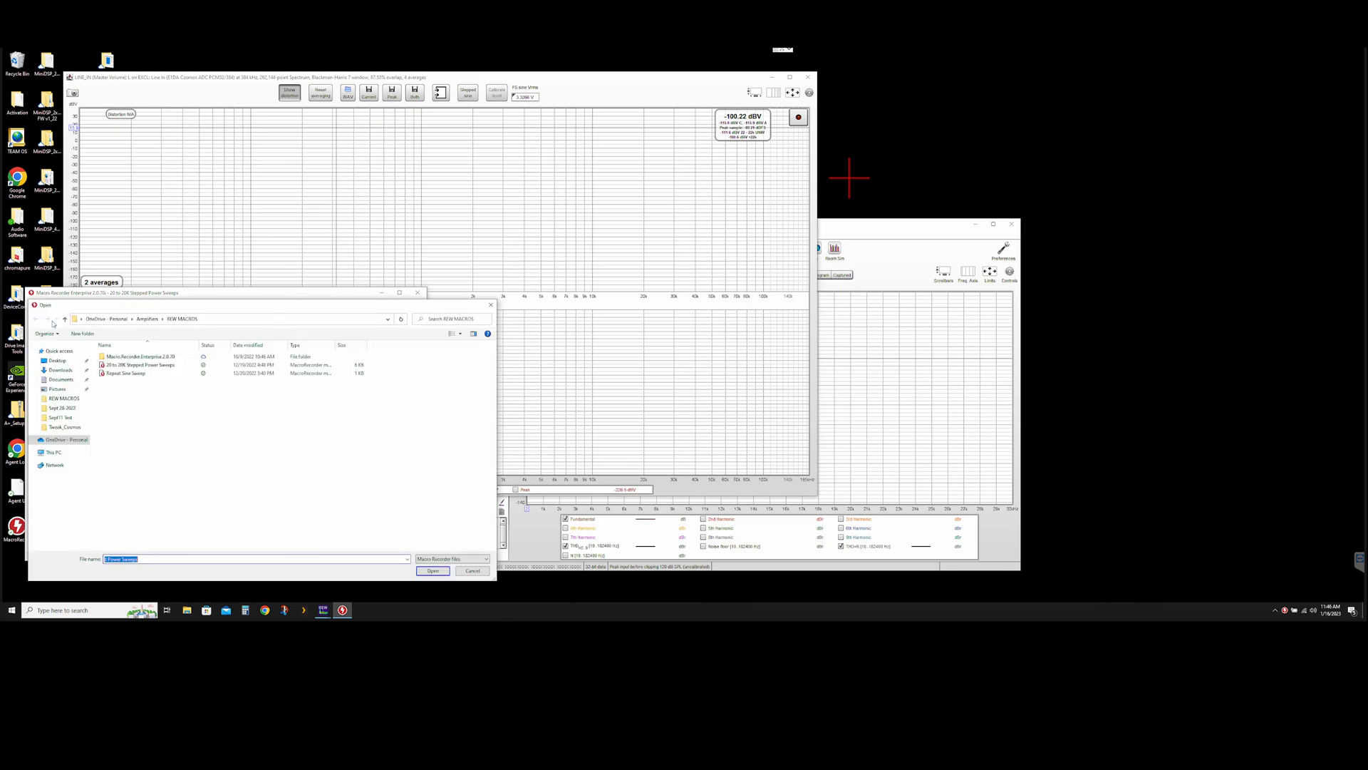
{"action": "left_click", "coordinate": [121, 374]}
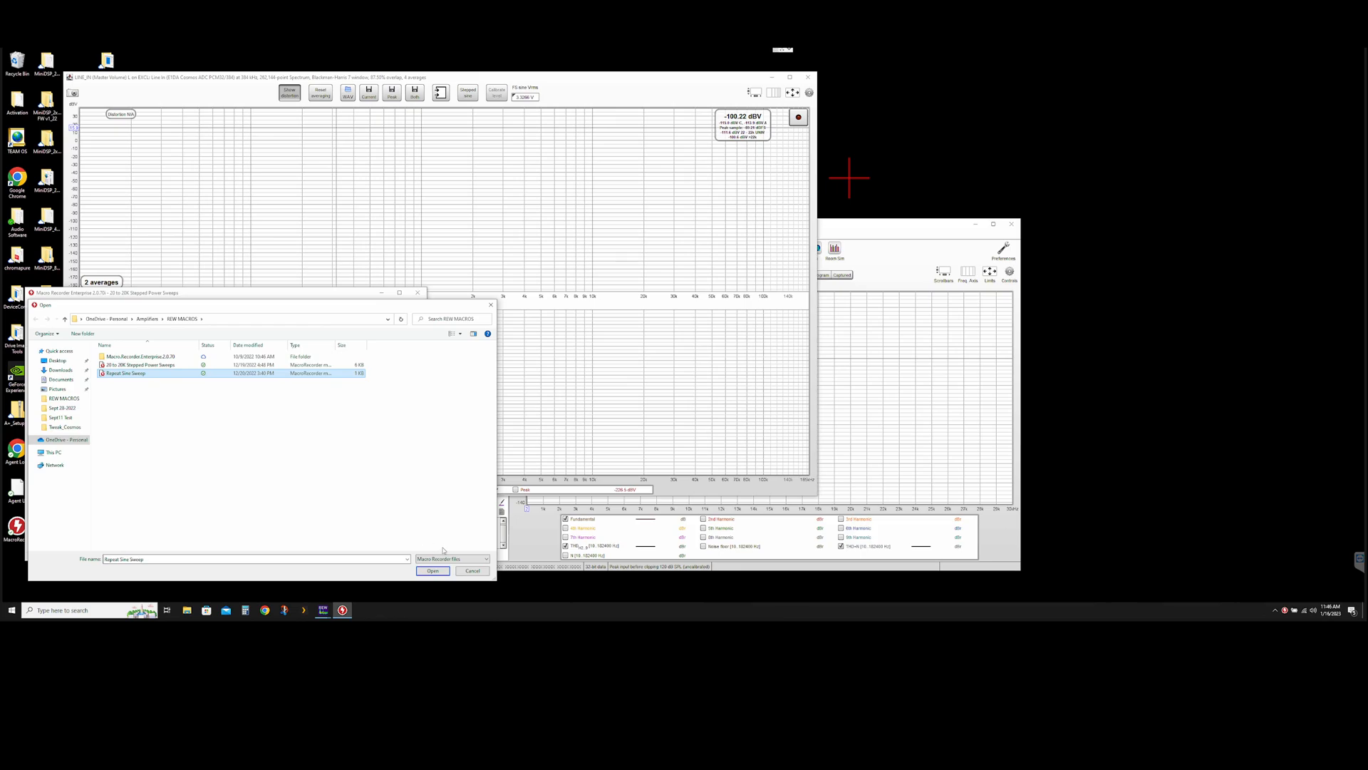
{"action": "left_click", "coordinate": [432, 570]}
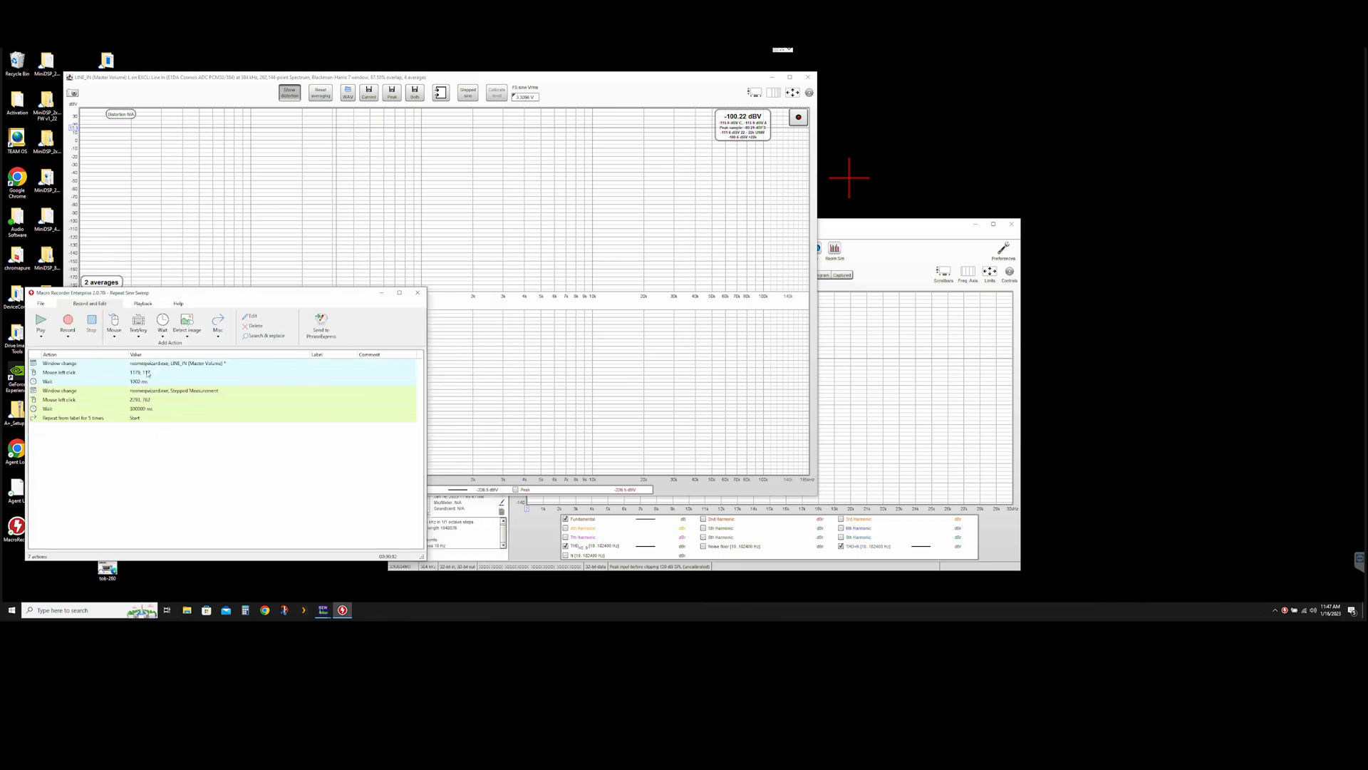
Examine the action list of the Repeat Sine Sweep macro, including its waits and the final repeat action.
{"action": "left_click", "coordinate": [69, 364]}
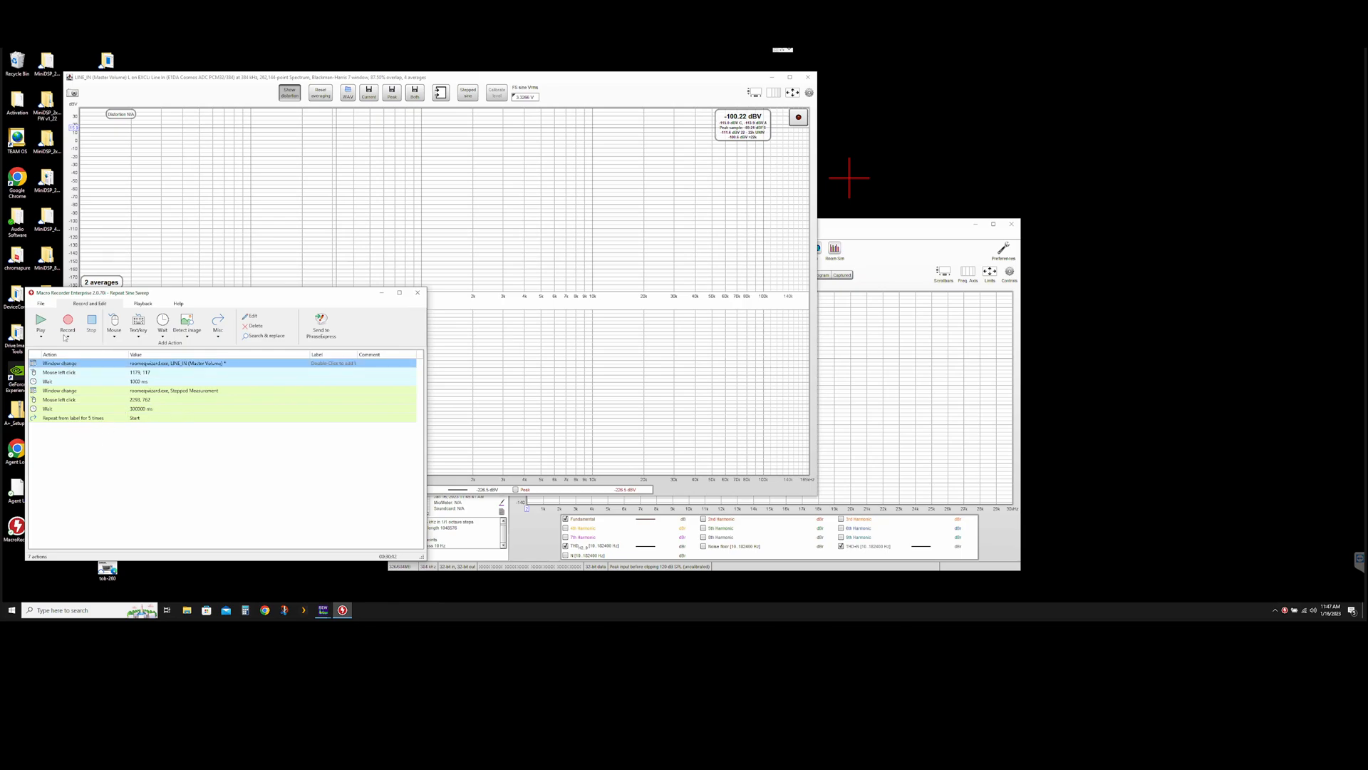
{"action": "left_click_drag", "start_coordinate": [92, 293], "coordinate": [90, 302]}
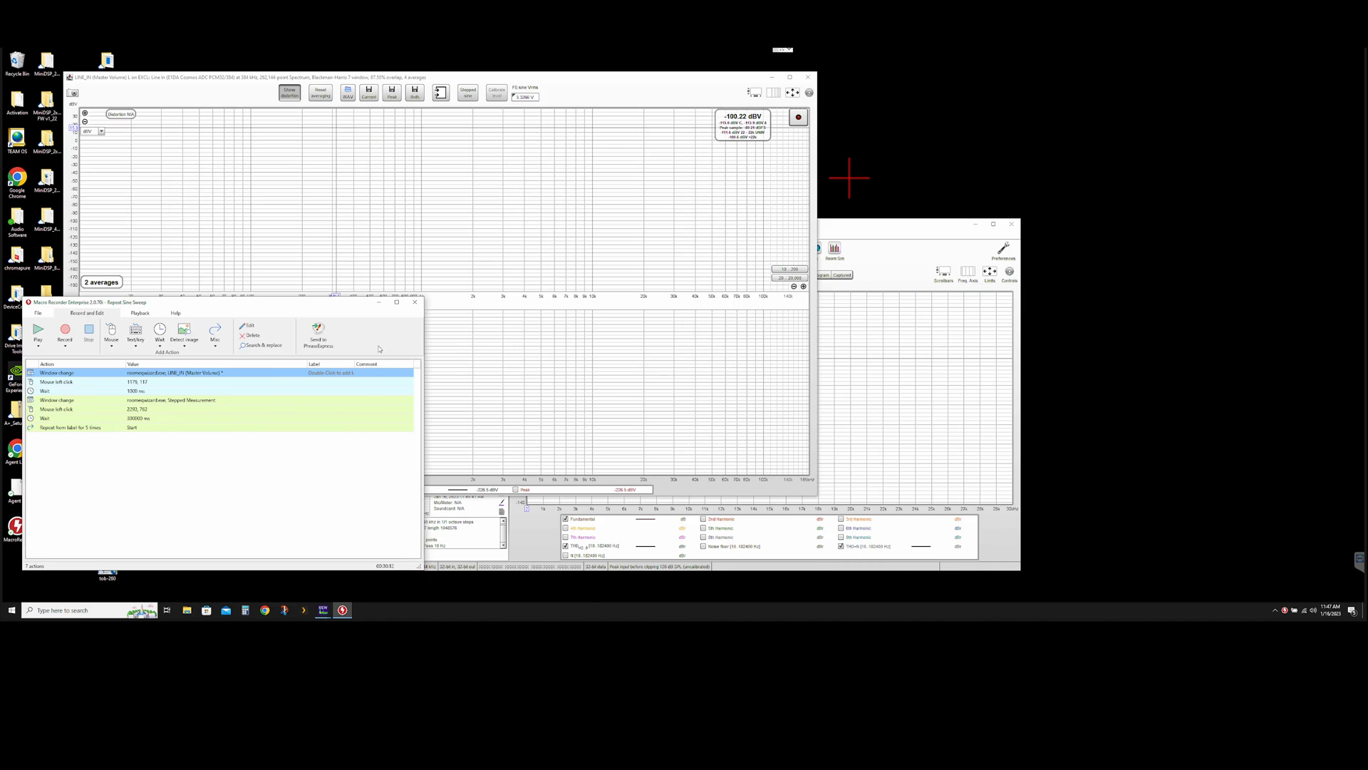
{"action": "left_click", "coordinate": [716, 394]}
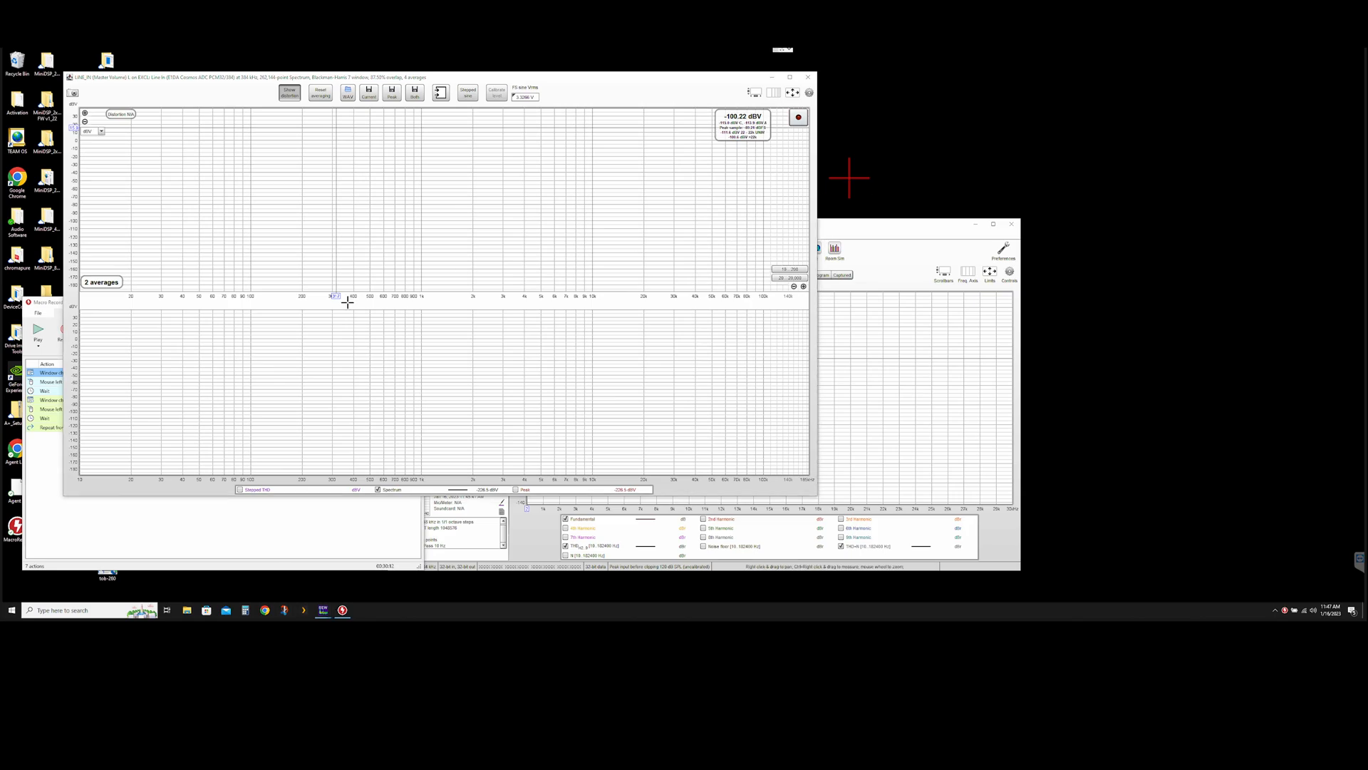
{"action": "left_click", "coordinate": [88, 530]}
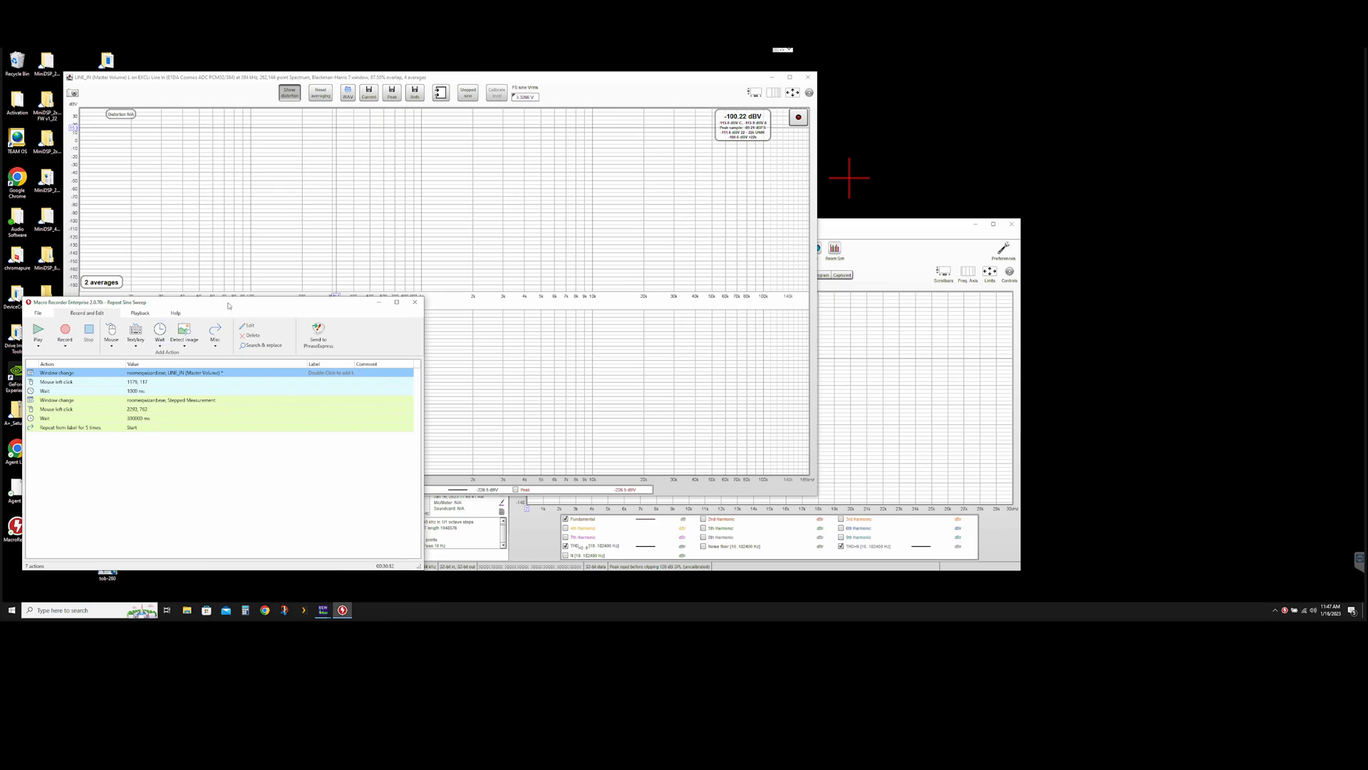
{"action": "left_click_drag", "start_coordinate": [229, 305], "coordinate": [229, 307]}
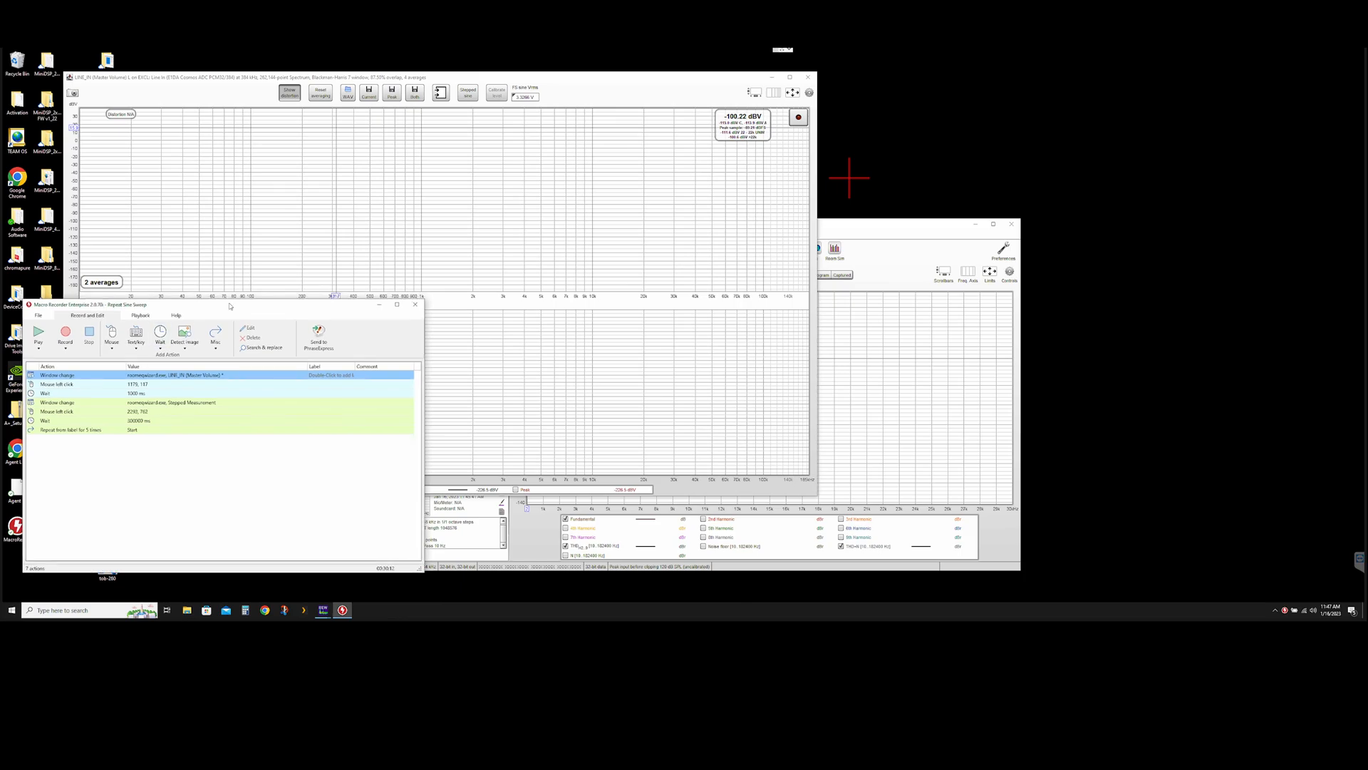
Bring REW's main window forward and review the soundcard preferences, closing them without changes.
{"action": "left_click", "coordinate": [385, 235]}
{"action": "left_click", "coordinate": [887, 411]}
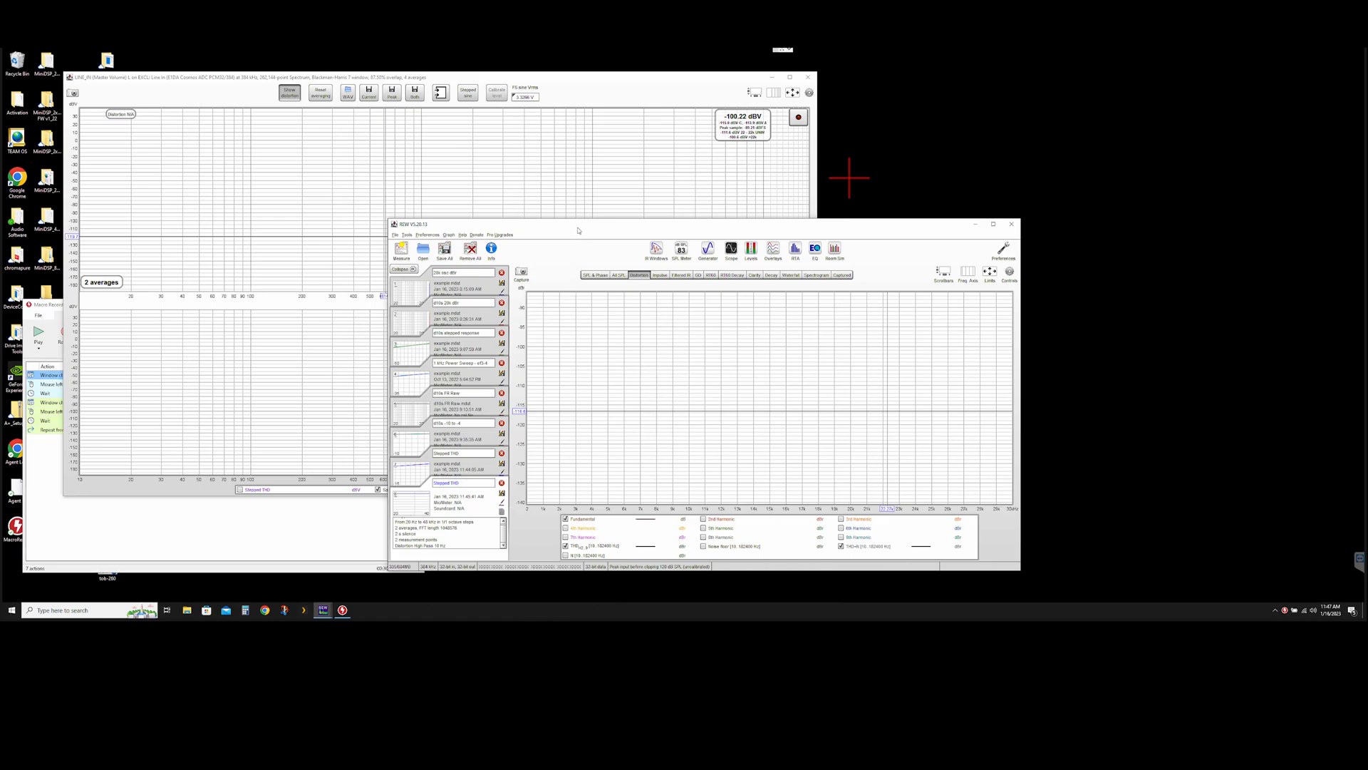
{"action": "left_click_drag", "start_coordinate": [577, 230], "coordinate": [582, 223]}
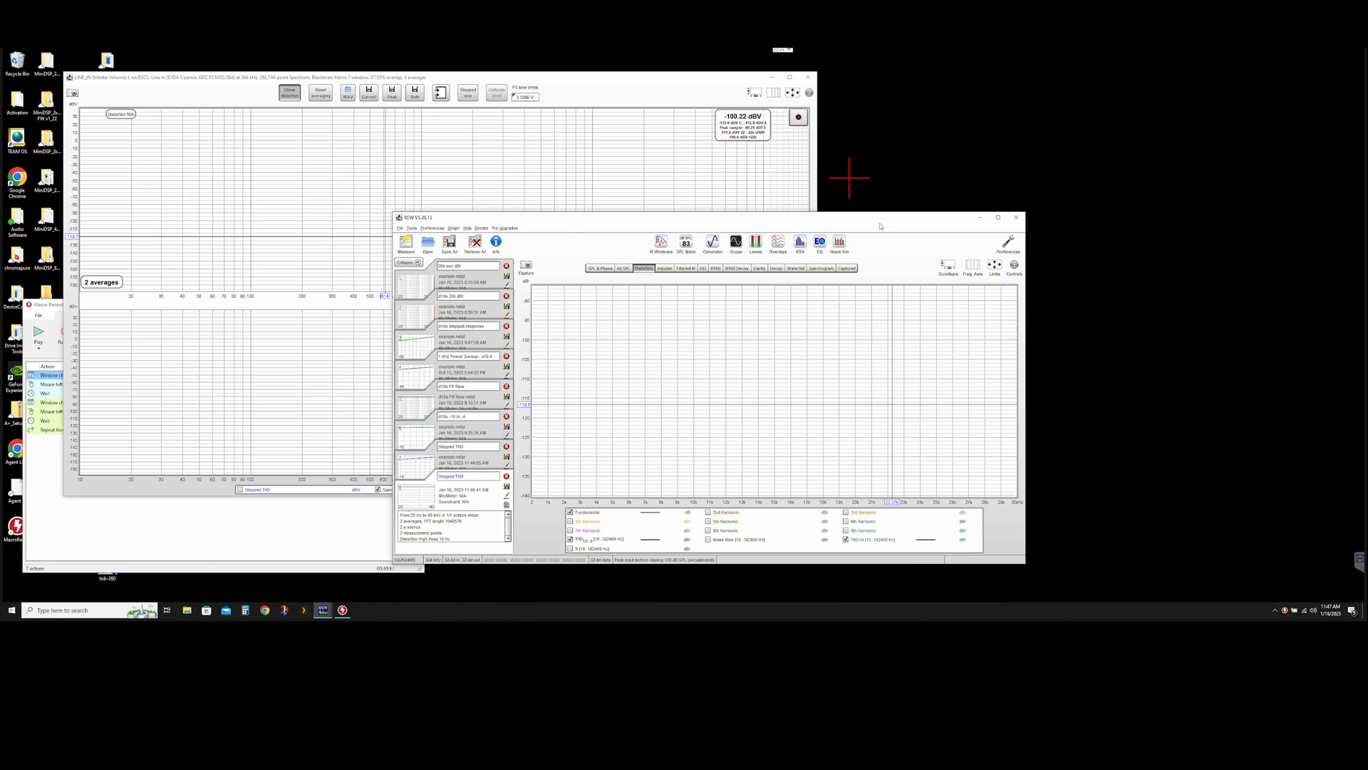
{"action": "left_click_drag", "start_coordinate": [874, 220], "coordinate": [879, 223]}
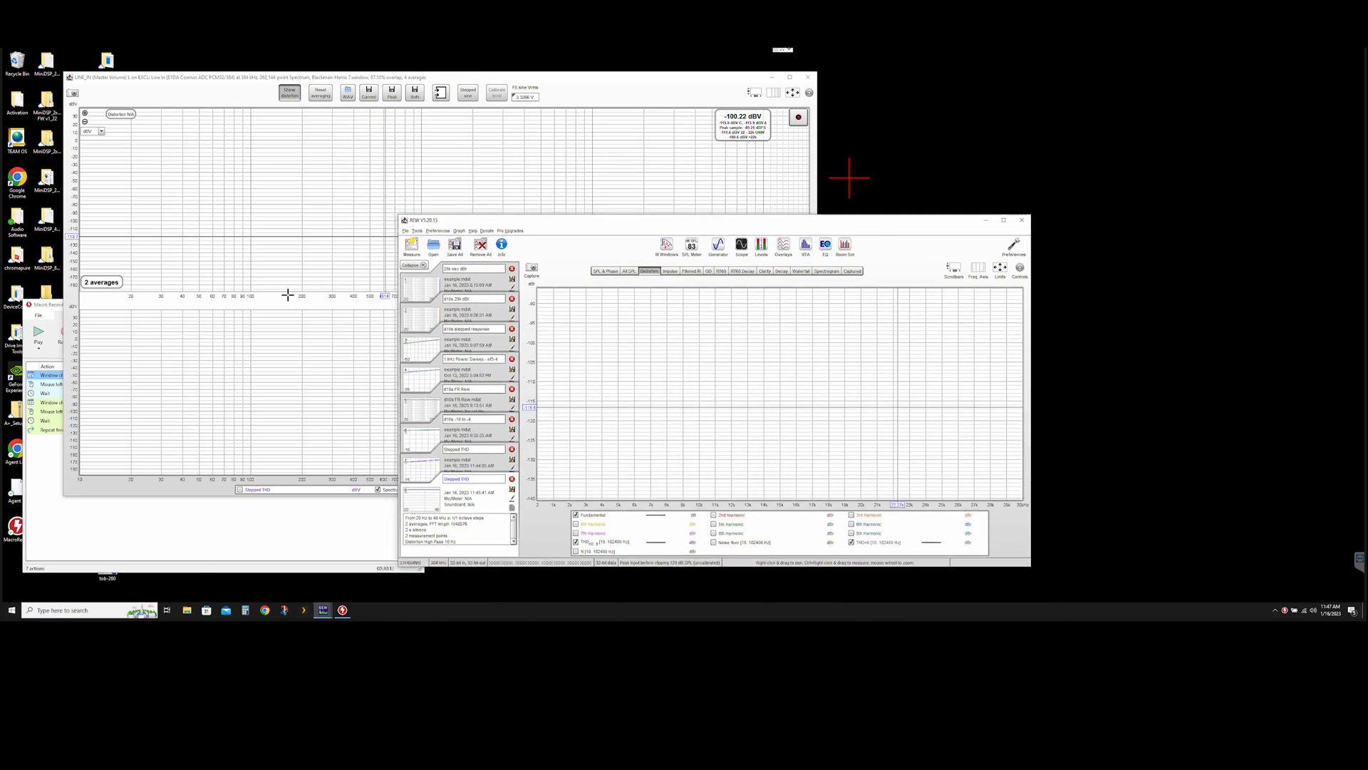
{"action": "left_click", "coordinate": [1008, 248]}
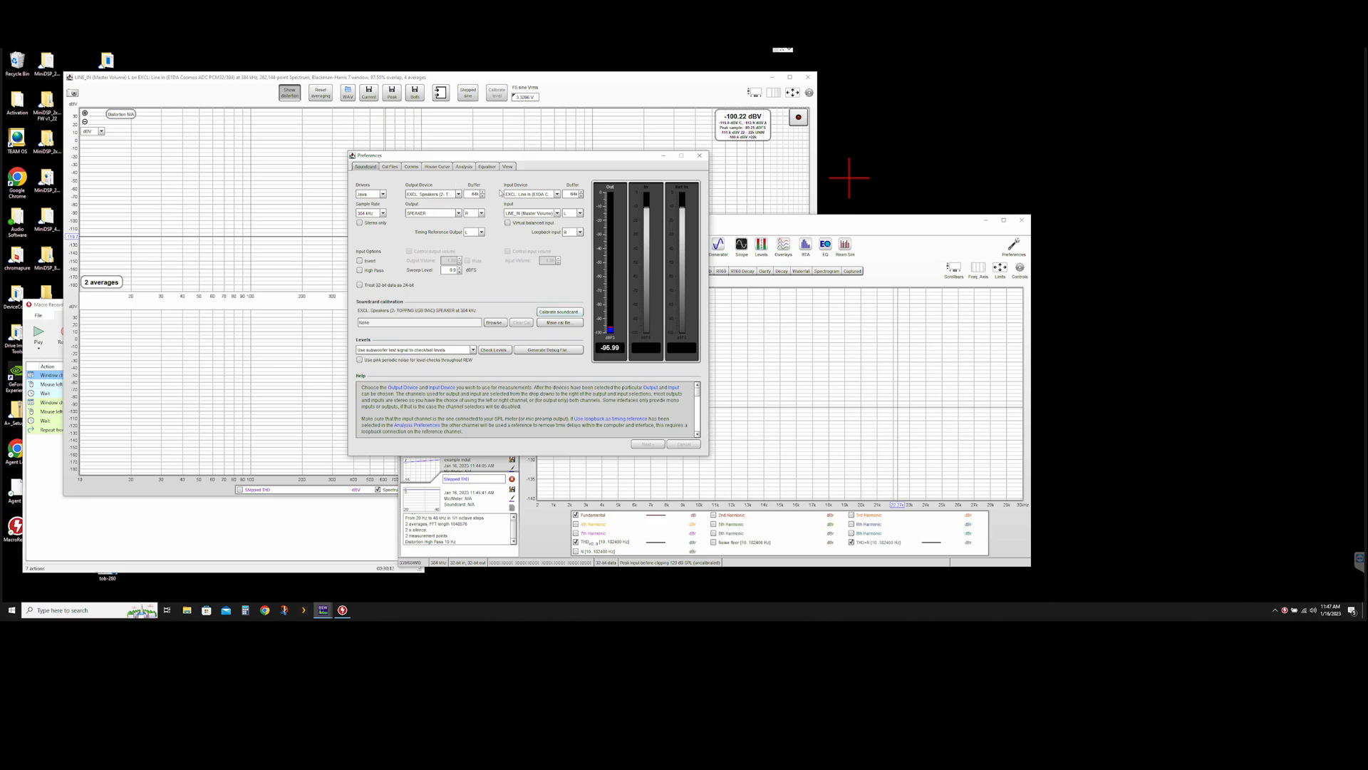
{"action": "left_click", "coordinate": [701, 156]}
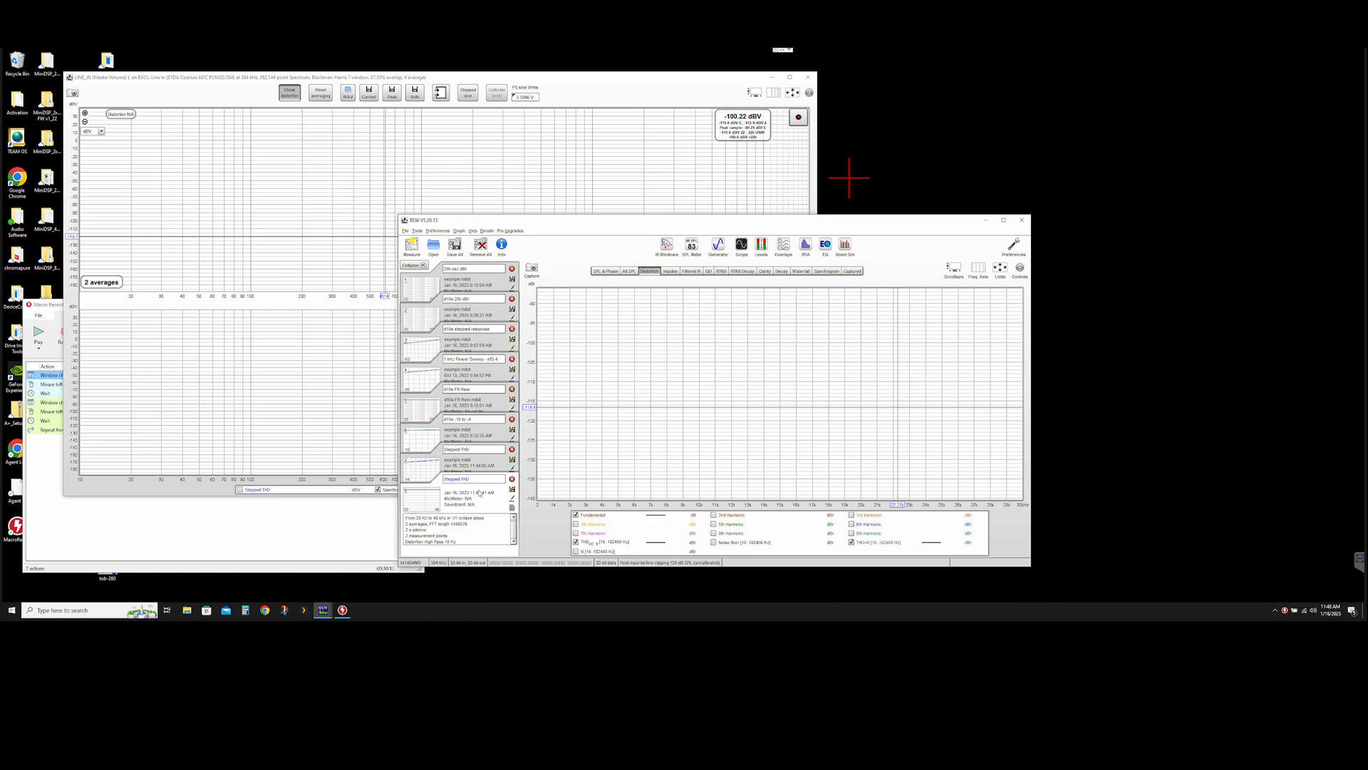
{"action": "left_click_drag", "start_coordinate": [586, 227], "coordinate": [589, 226]}
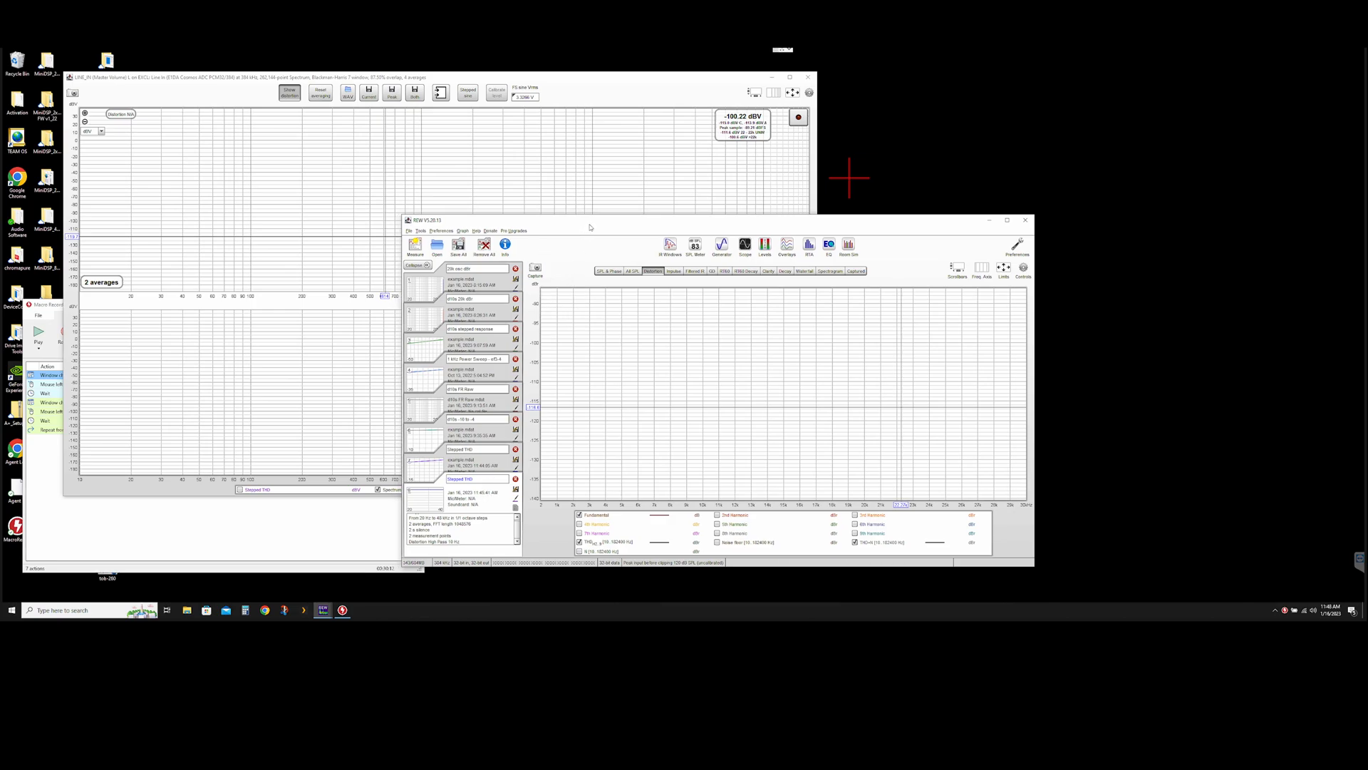
Close the RTA window, exit REW, and close Macro Recorder.
{"action": "left_click", "coordinate": [591, 84]}
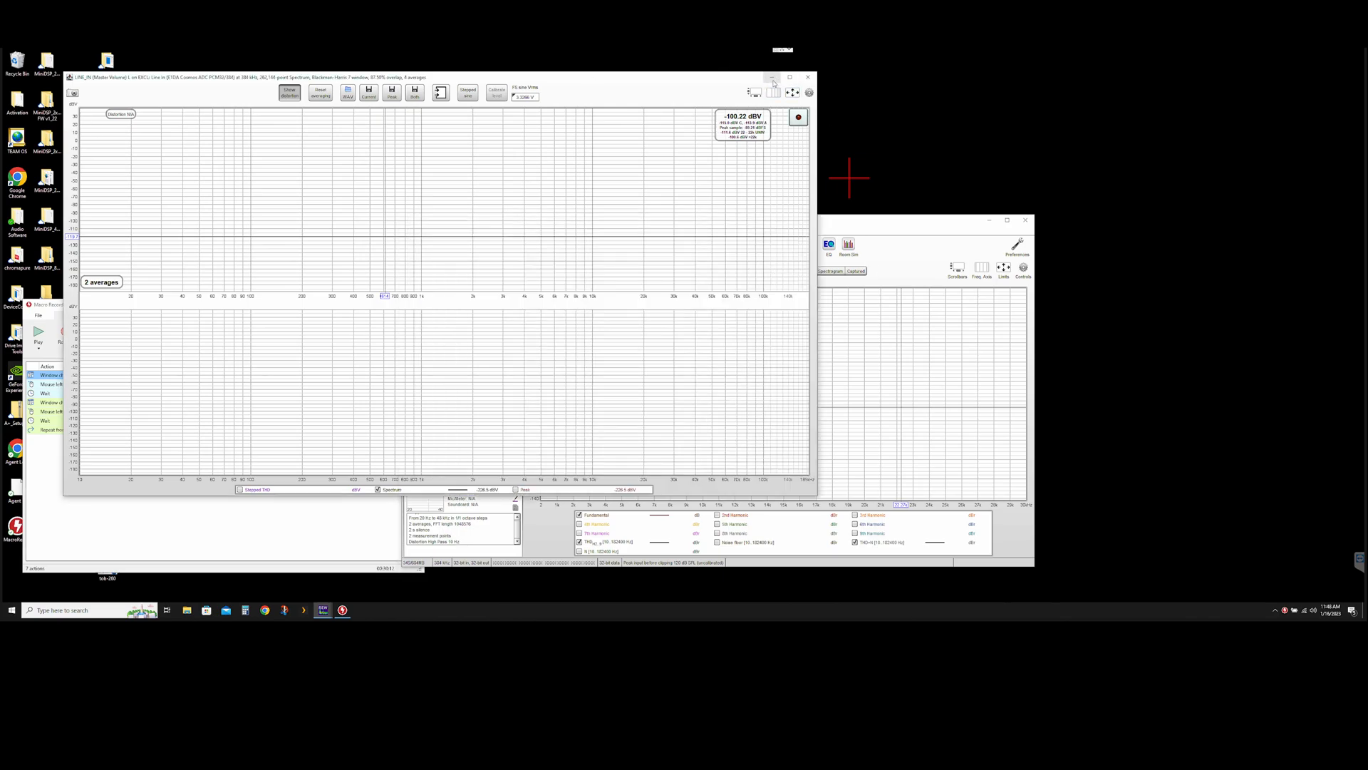
{"action": "left_click", "coordinate": [808, 77]}
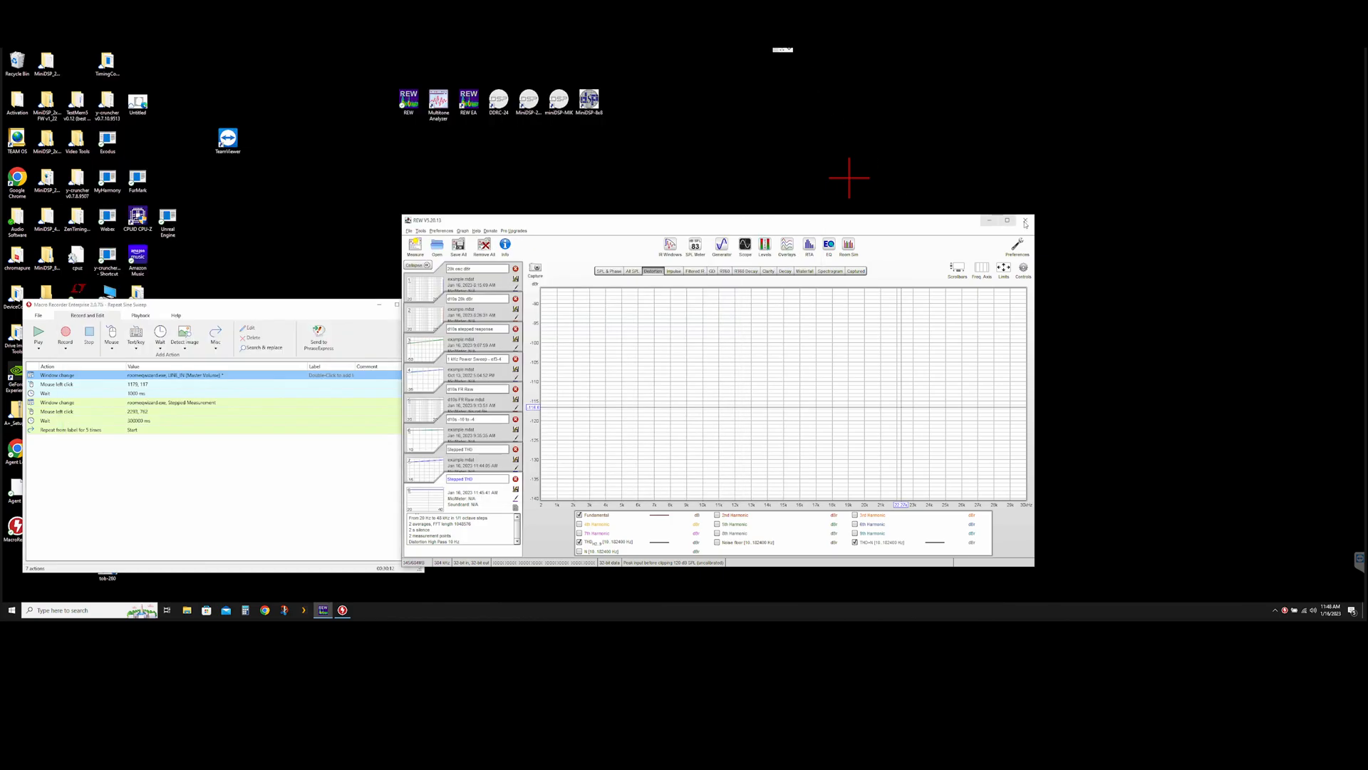
{"action": "left_click", "coordinate": [1026, 220]}
{"action": "left_click", "coordinate": [725, 410]}
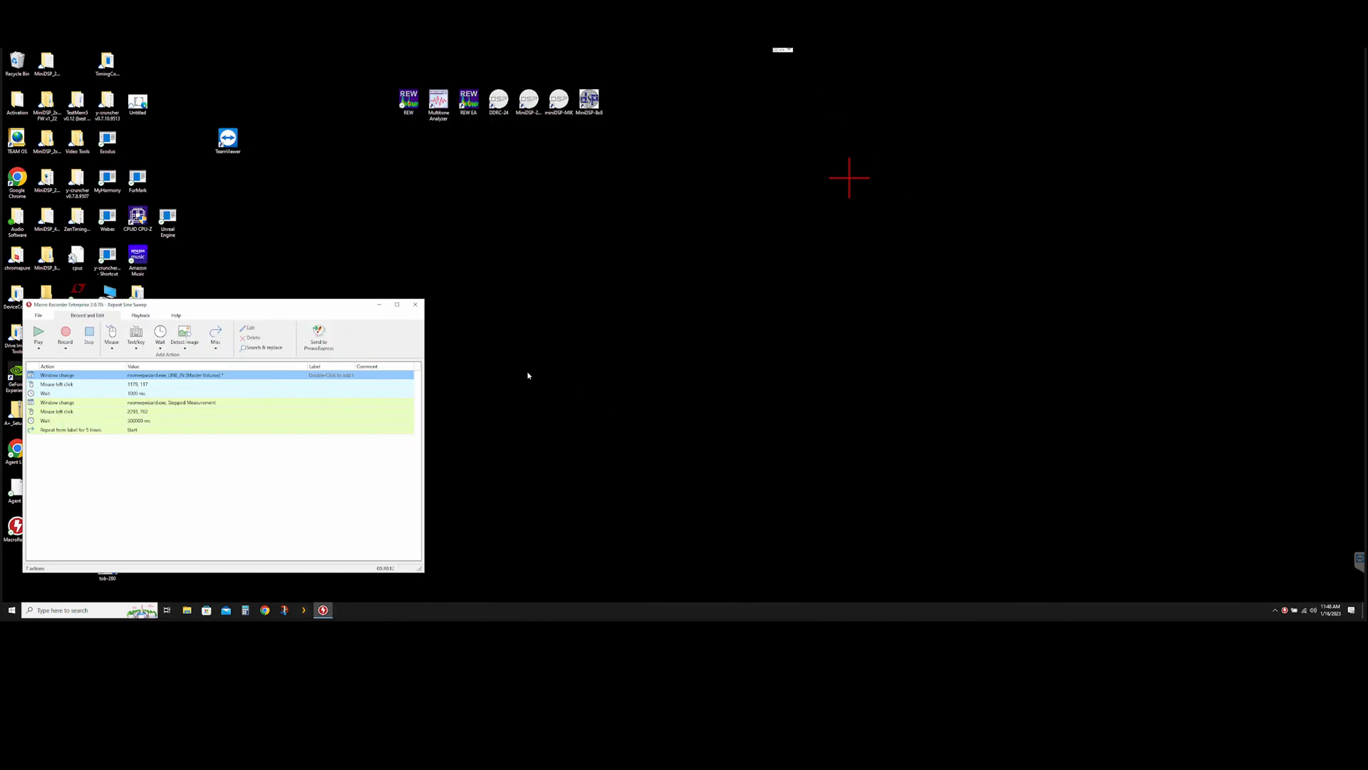
{"action": "left_click", "coordinate": [415, 305]}
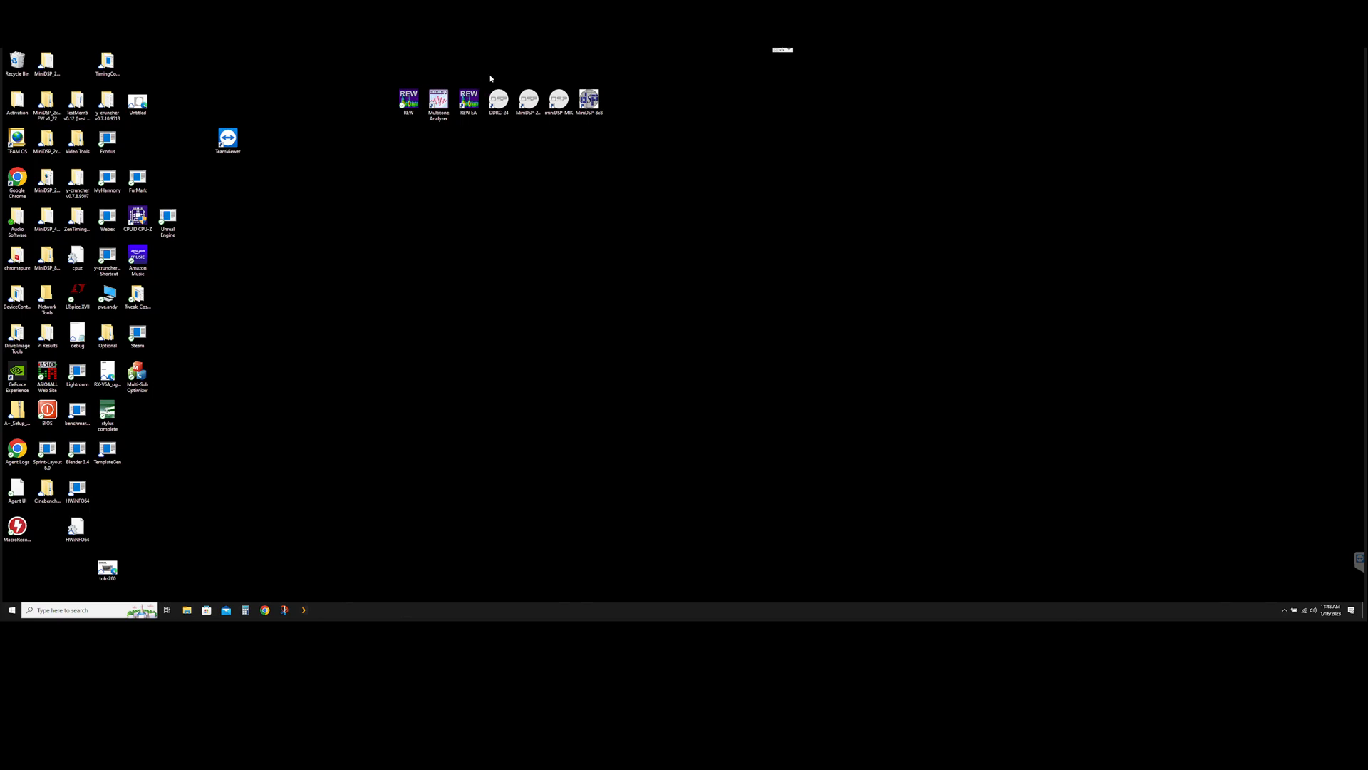
Launch REW EA from the desktop, open the RTA beside the signal generator, and start the RTA.
{"action": "double_click", "coordinate": [464, 105]}
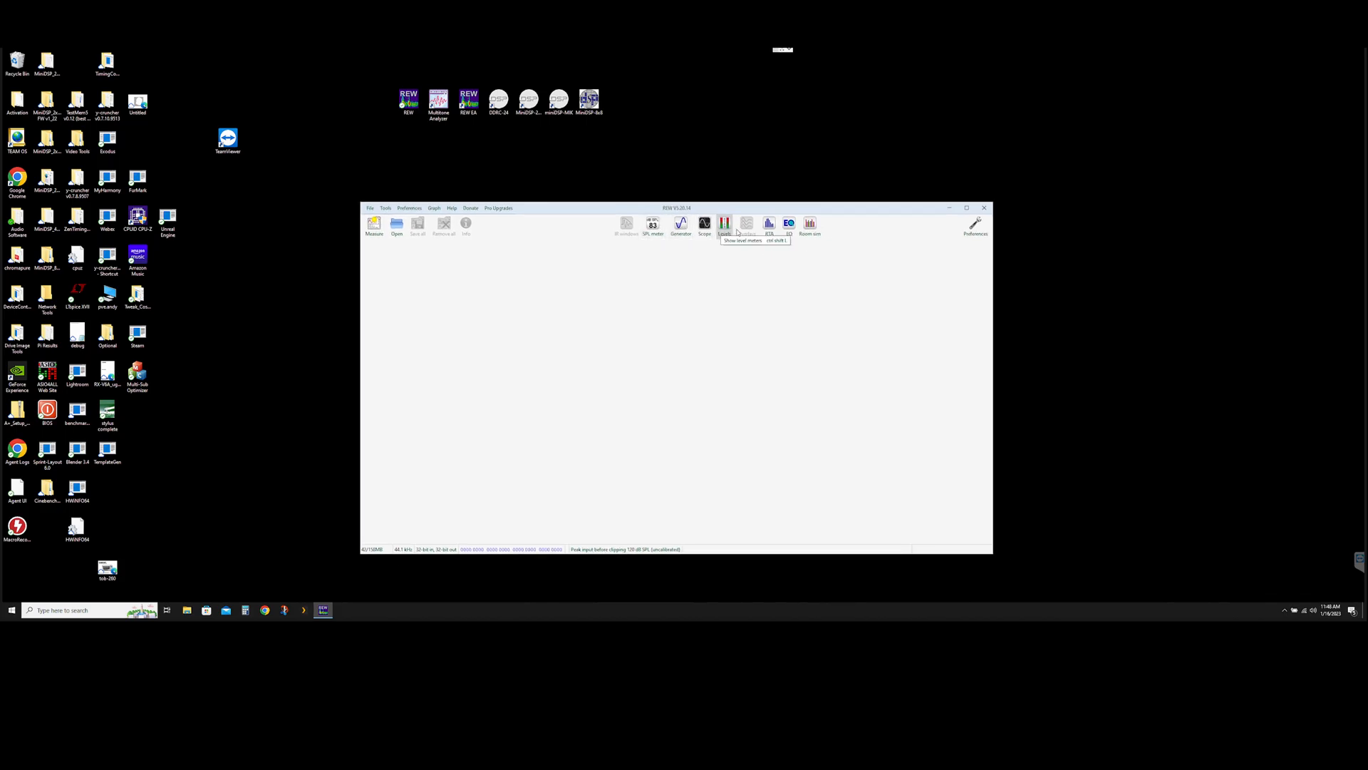
{"action": "left_click", "coordinate": [769, 225]}
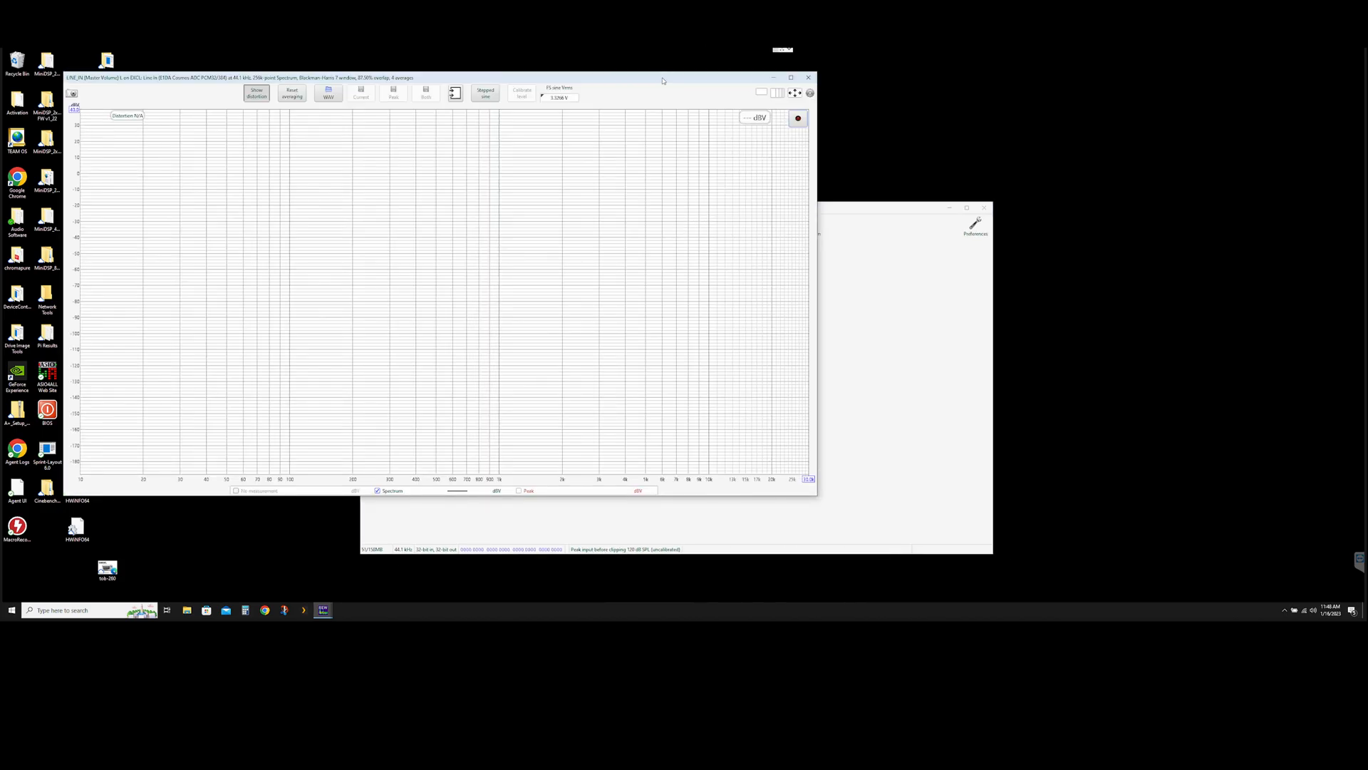
{"action": "left_click", "coordinate": [395, 404]}
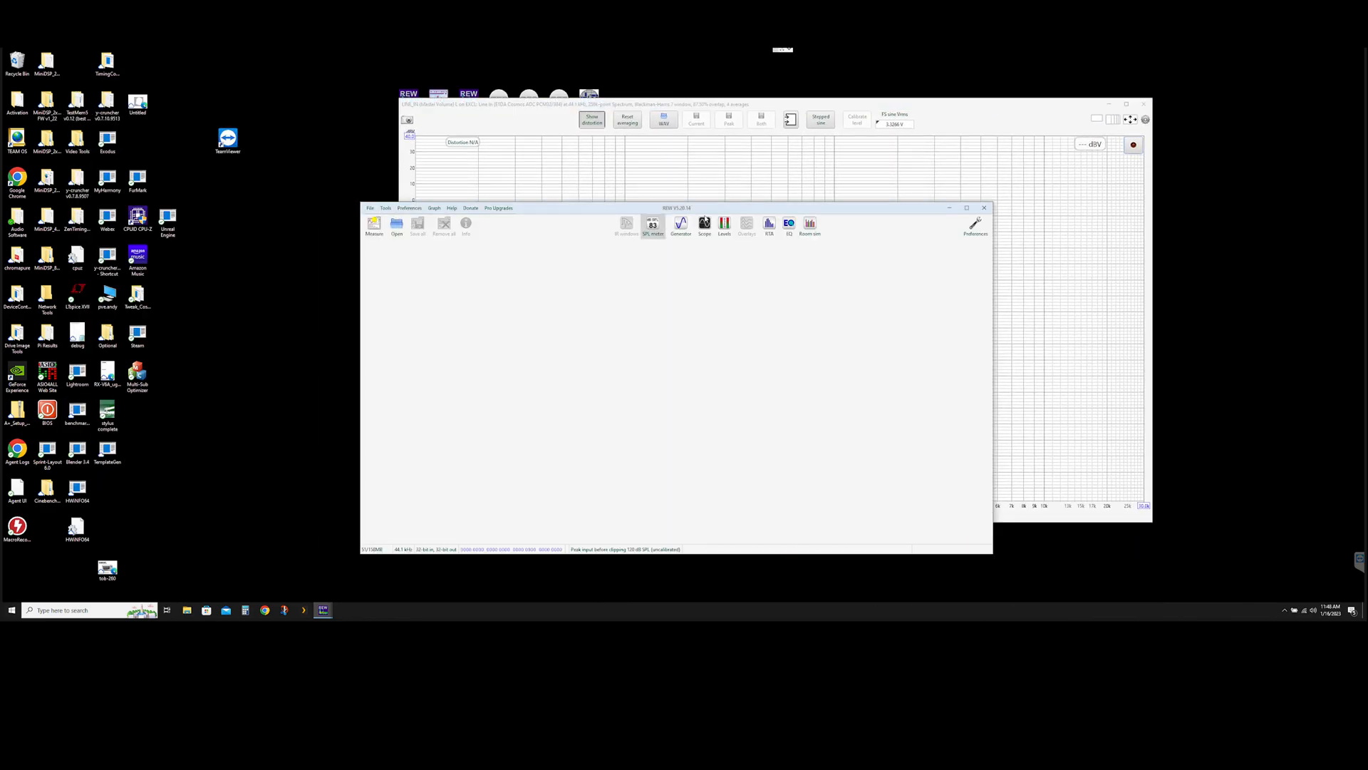
{"action": "left_click", "coordinate": [681, 225]}
{"action": "left_click", "coordinate": [617, 147]}
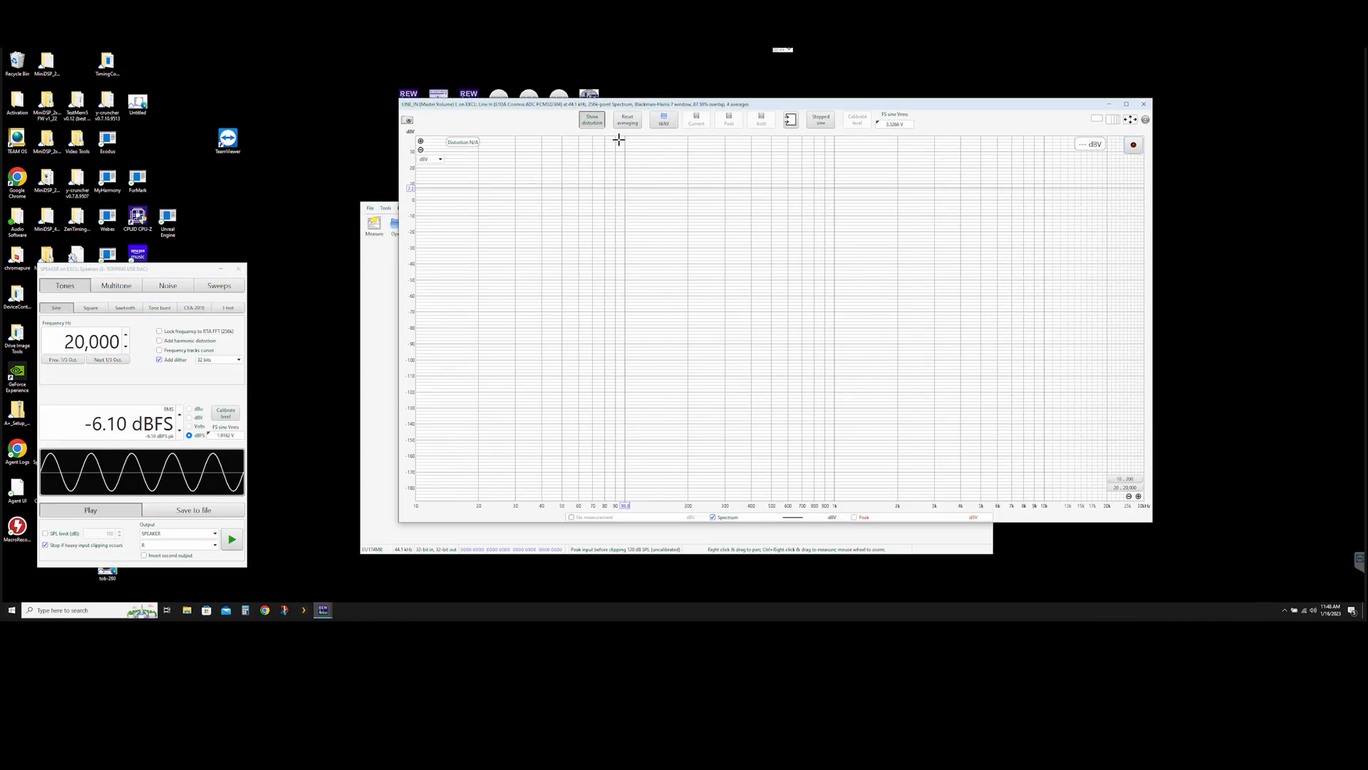
{"action": "left_click_drag", "start_coordinate": [623, 106], "coordinate": [573, 133]}
{"action": "left_click", "coordinate": [1082, 172]}
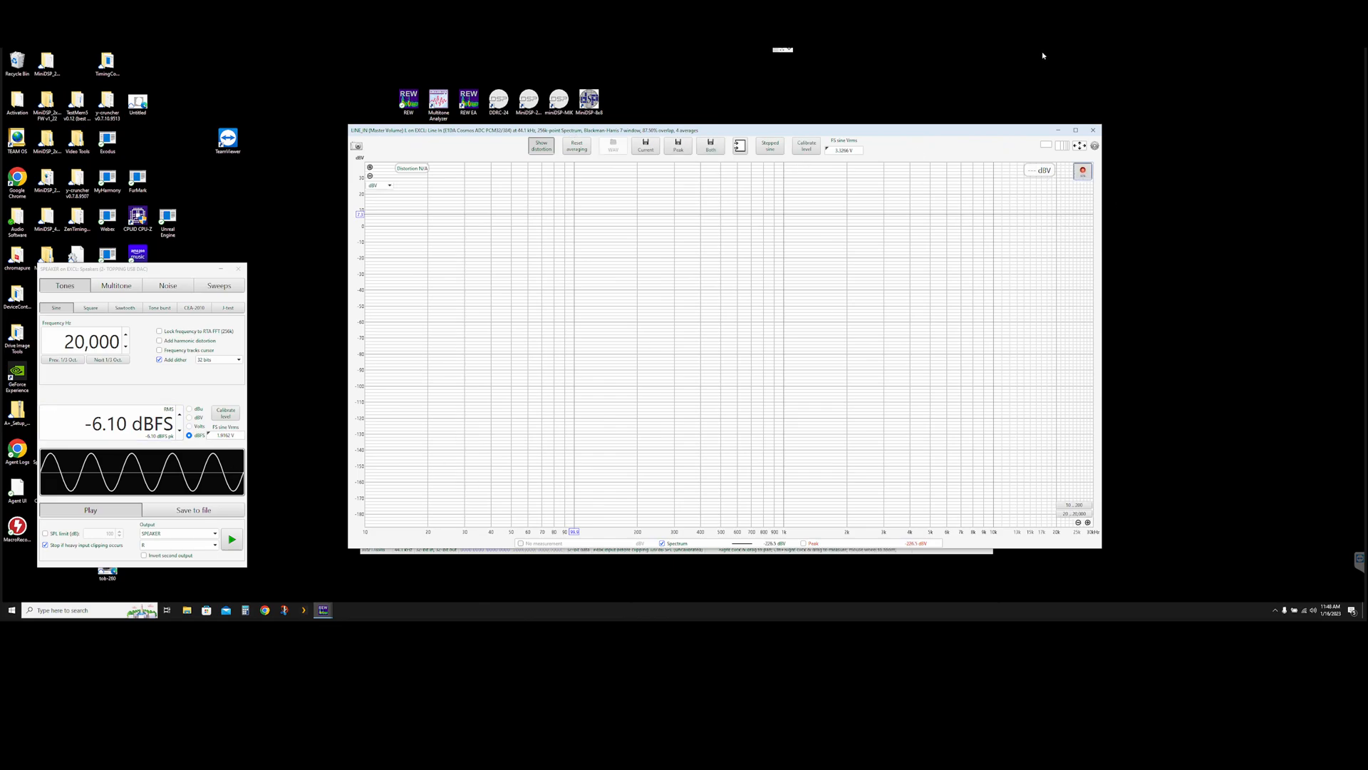
Close the RTA window and set the sample rate to 384 kHz in the soundcard preferences.
{"action": "left_click", "coordinate": [1094, 130]}
{"action": "left_click", "coordinate": [976, 227]}
{"action": "left_click", "coordinate": [384, 220]}
{"action": "left_click", "coordinate": [371, 284]}
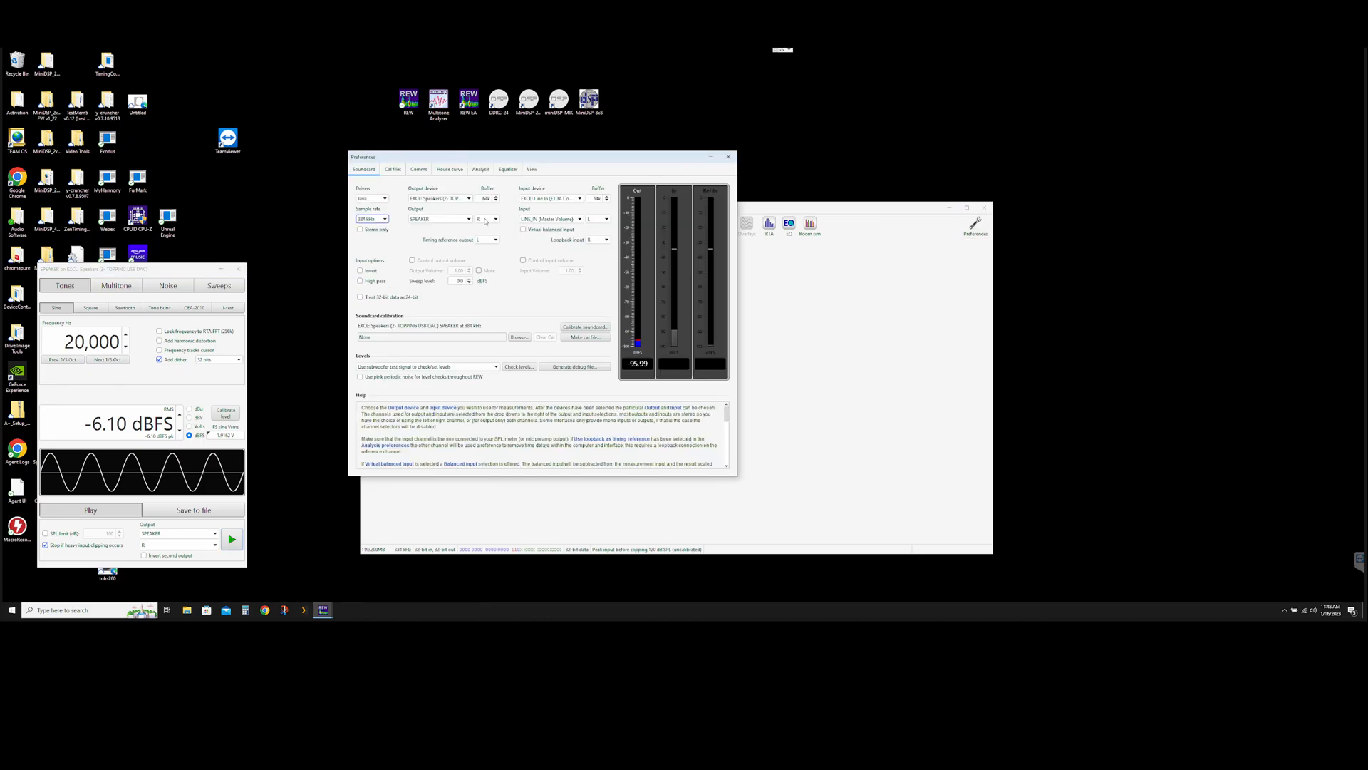
Select SPEAKER as the soundcard output and check the available input device and output choices.
{"action": "left_click", "coordinate": [431, 220]}
{"action": "left_click", "coordinate": [439, 237]}
{"action": "left_click", "coordinate": [543, 200]}
{"action": "left_click", "coordinate": [543, 203]}
{"action": "left_click", "coordinate": [450, 221]}
{"action": "left_click", "coordinate": [450, 221]}
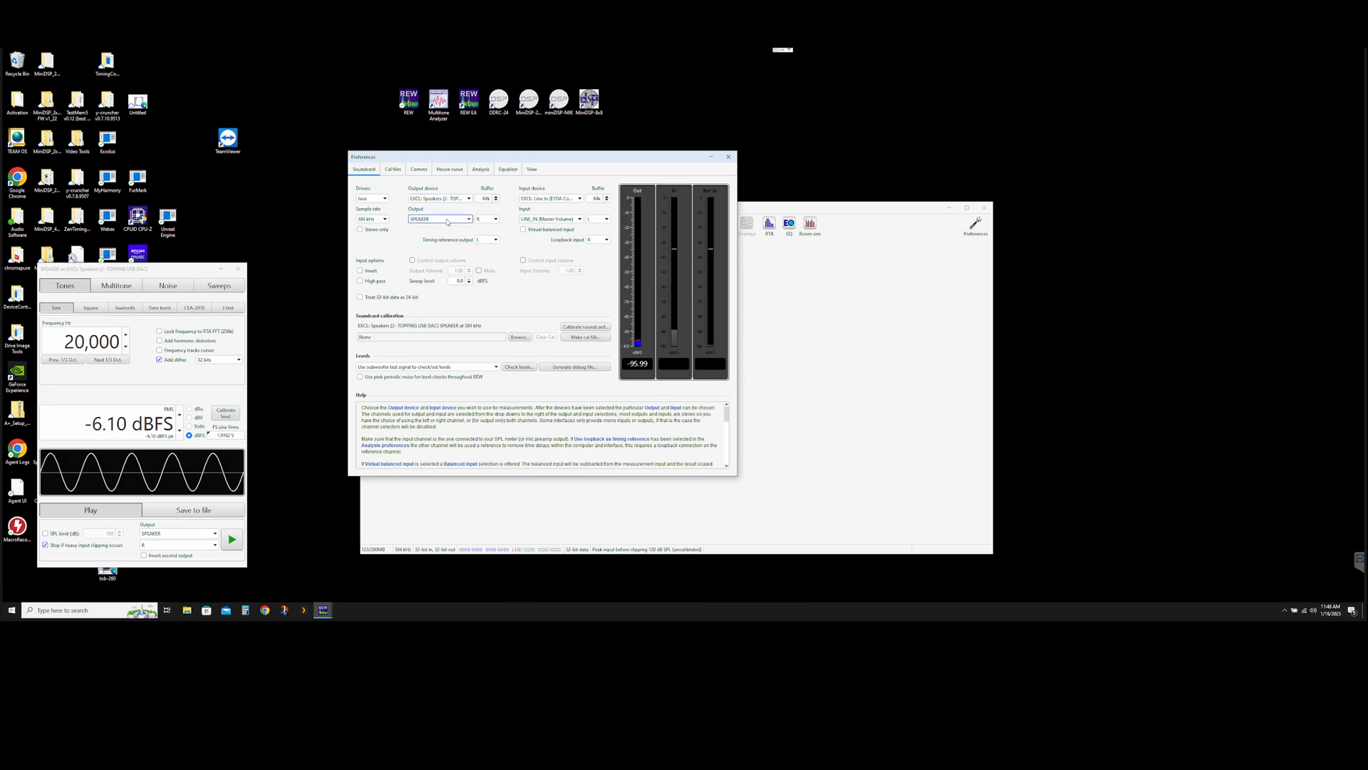
Close the preferences, reopen the RTA, and start it at the new sample rate.
{"action": "left_click", "coordinate": [729, 157]}
{"action": "left_click", "coordinate": [769, 225]}
{"action": "left_click", "coordinate": [1083, 171]}
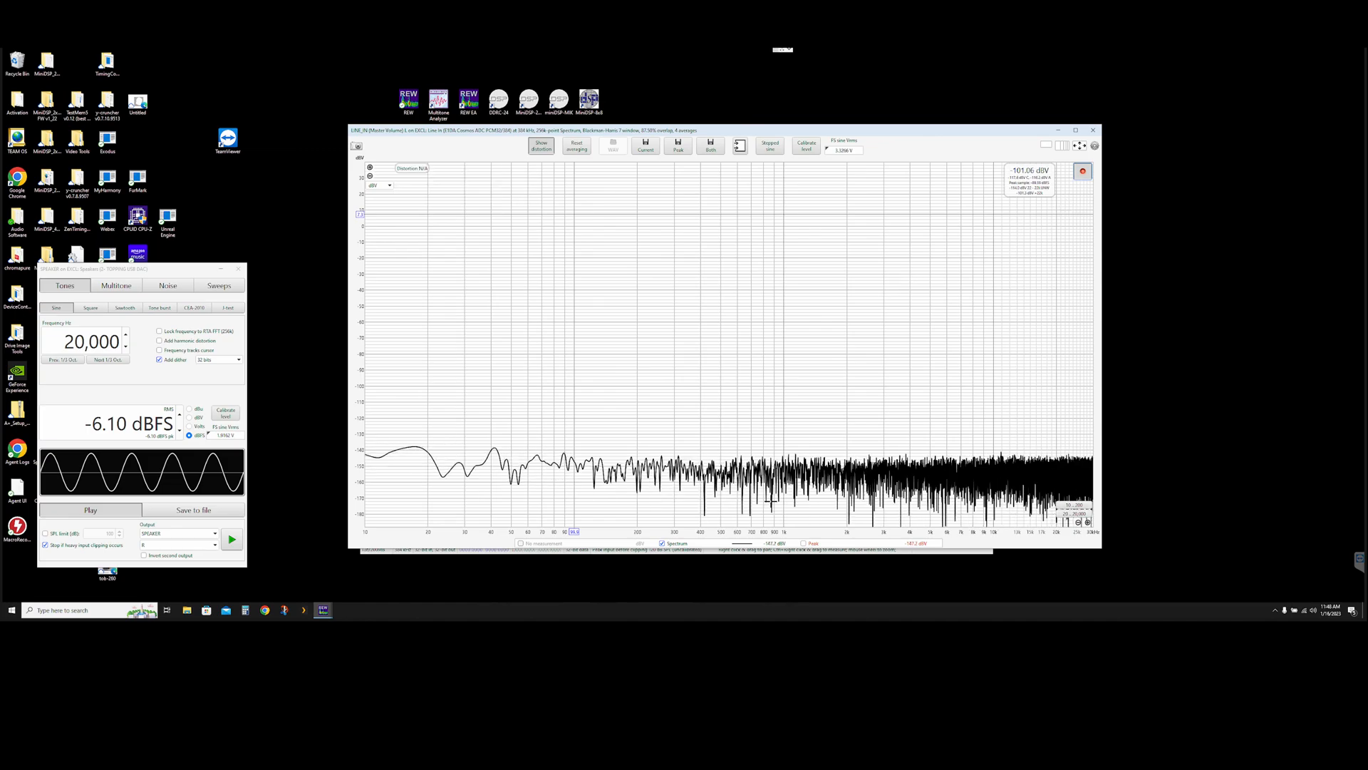
Play the test tone, set its frequency to 1000 Hz, and stop it after checking the distortion spectrum.
{"action": "left_click", "coordinate": [231, 539]}
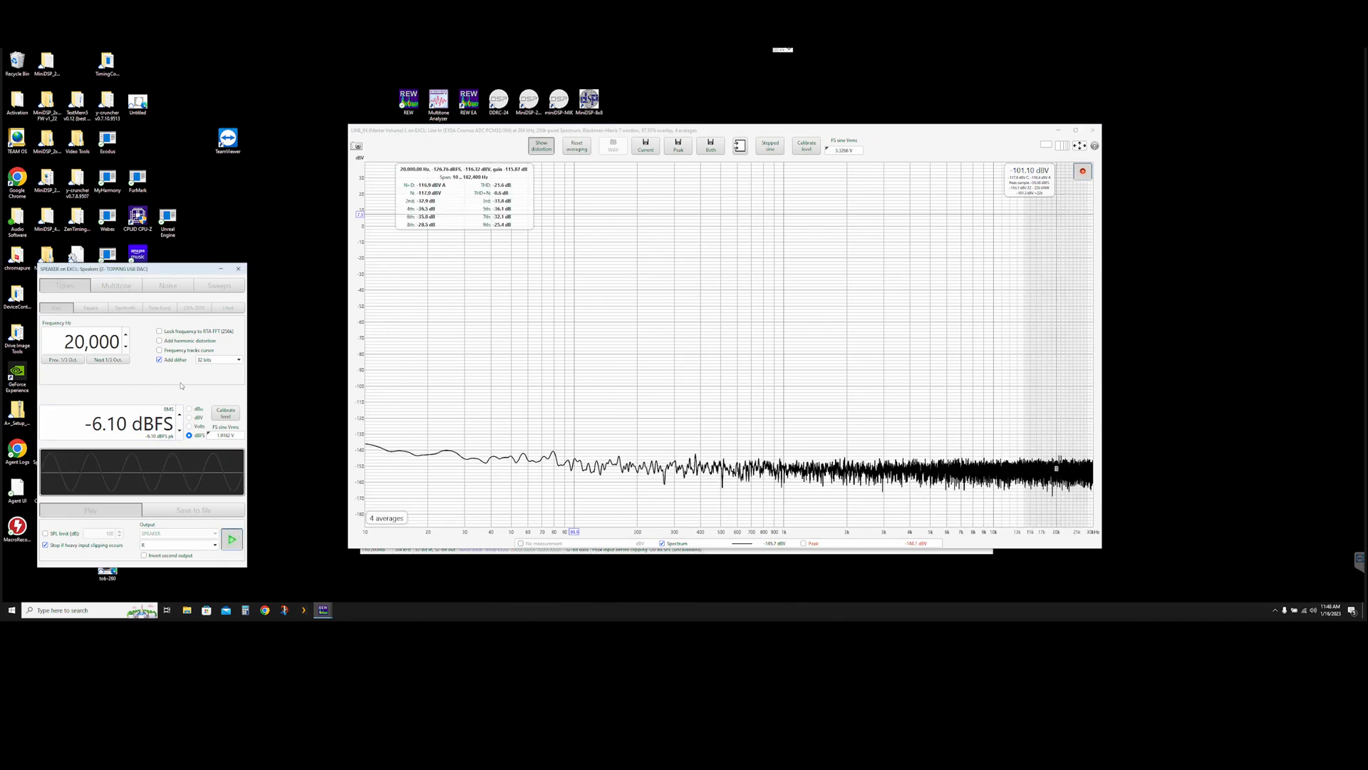
{"action": "double_click", "coordinate": [120, 342]}
{"action": "type", "text": "1000"}
{"action": "key", "text": "Return"}
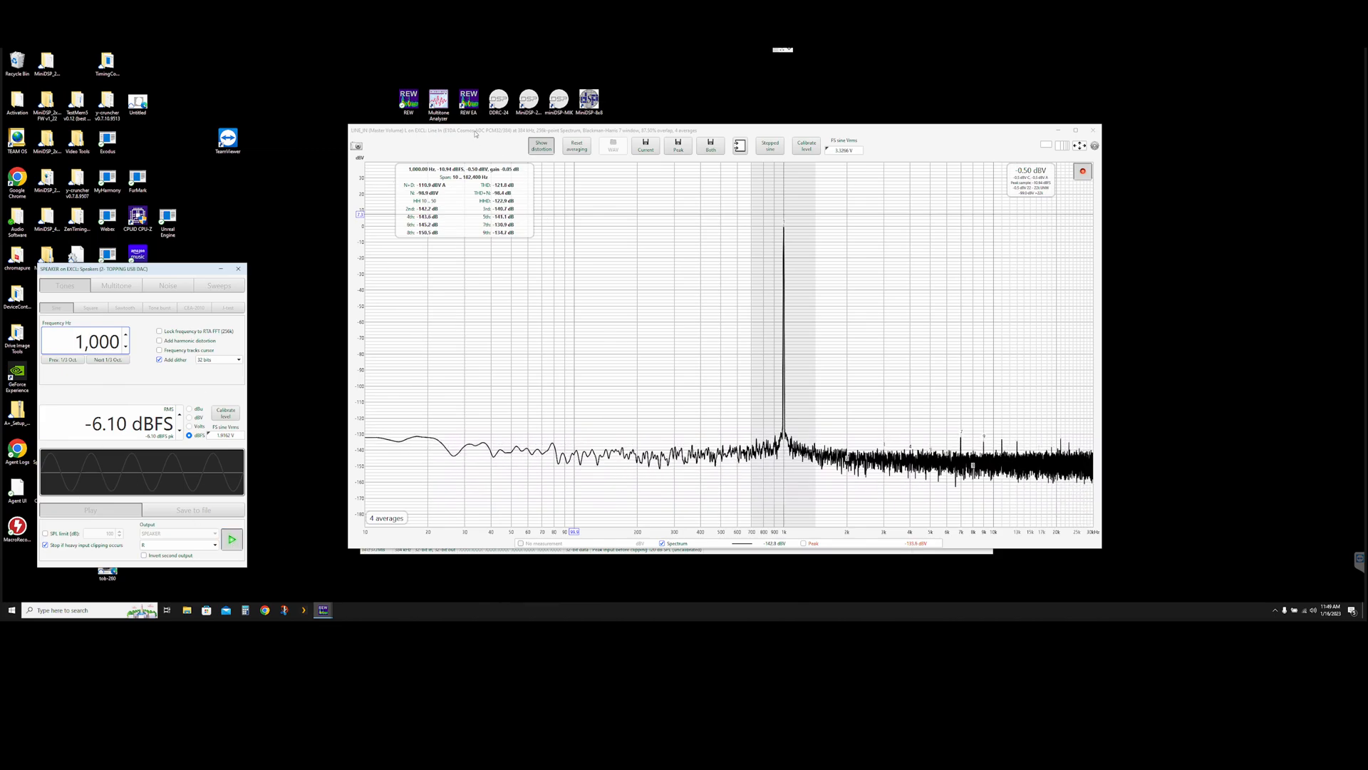
{"action": "left_click", "coordinate": [611, 345]}
{"action": "left_click", "coordinate": [232, 446]}
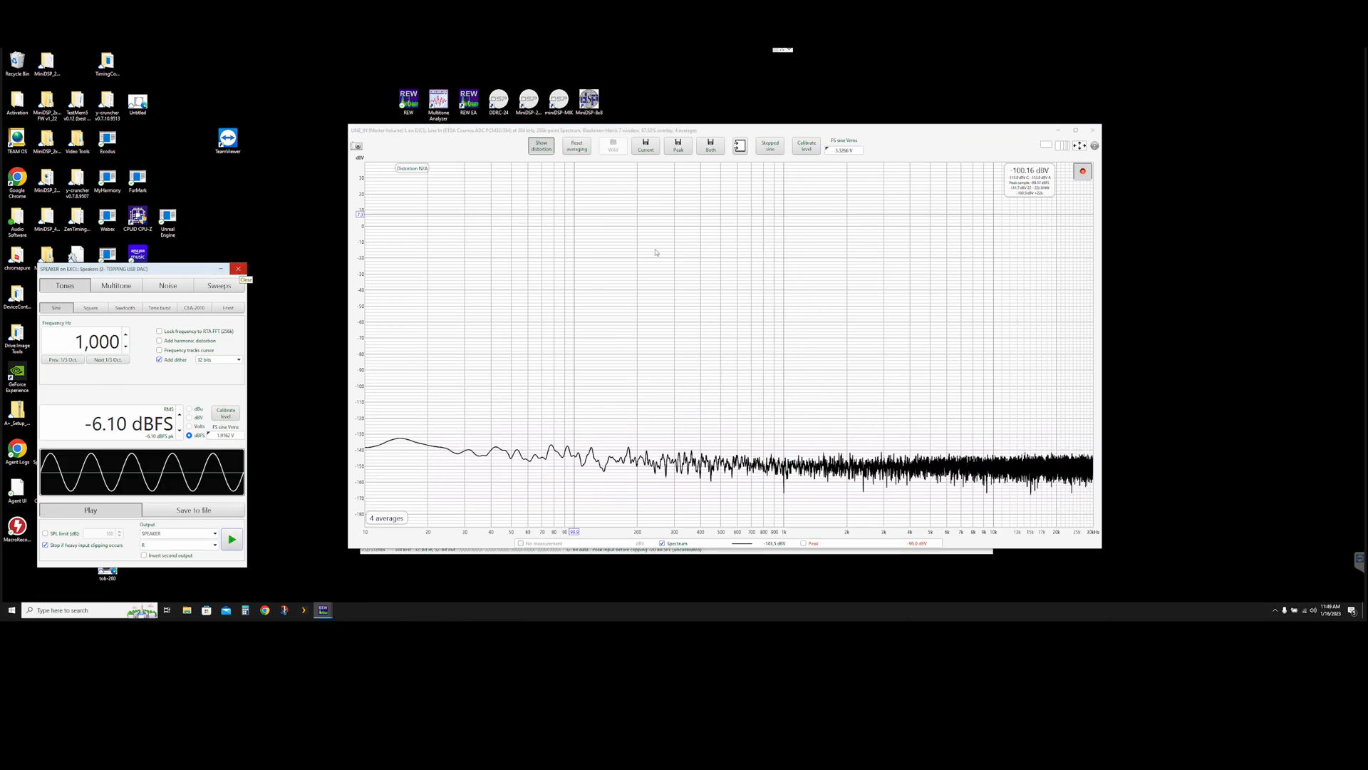
Stop the RTA and close the RTA, the signal generator and REW EA.
{"action": "left_click", "coordinate": [1082, 171]}
{"action": "left_click", "coordinate": [1093, 130]}
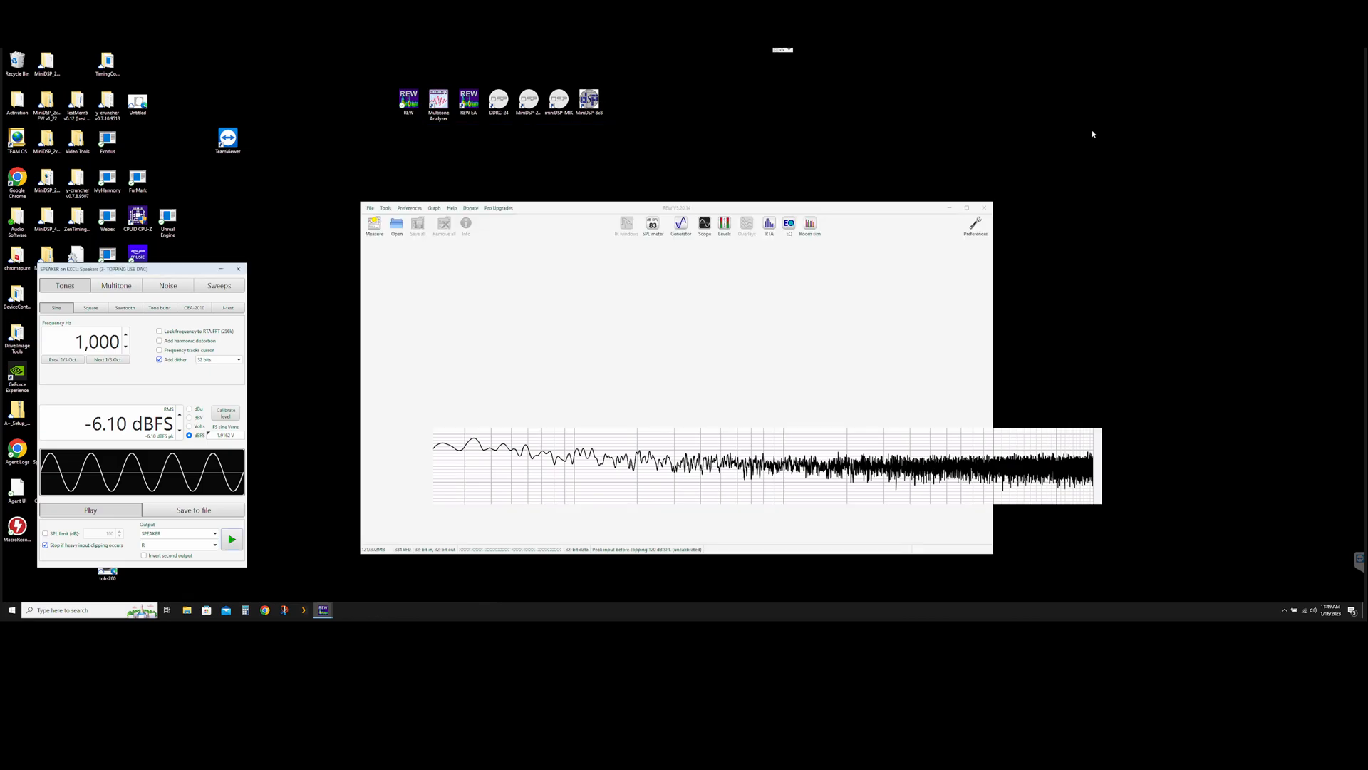
{"action": "left_click", "coordinate": [236, 270]}
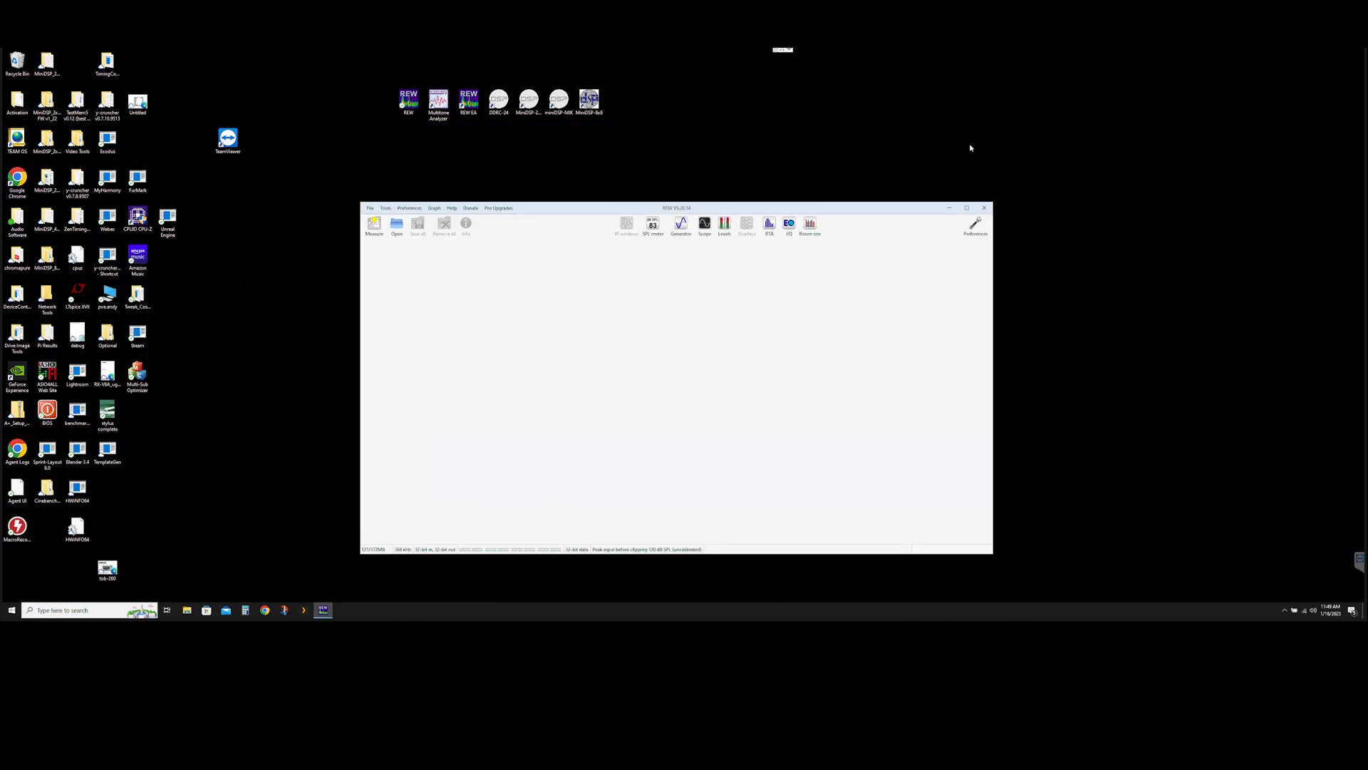
{"action": "left_click", "coordinate": [983, 208]}
Launch Multitone Analyzer from the desktop and reposition its window clear of the desktop shortcuts.
{"action": "left_click", "coordinate": [438, 103]}
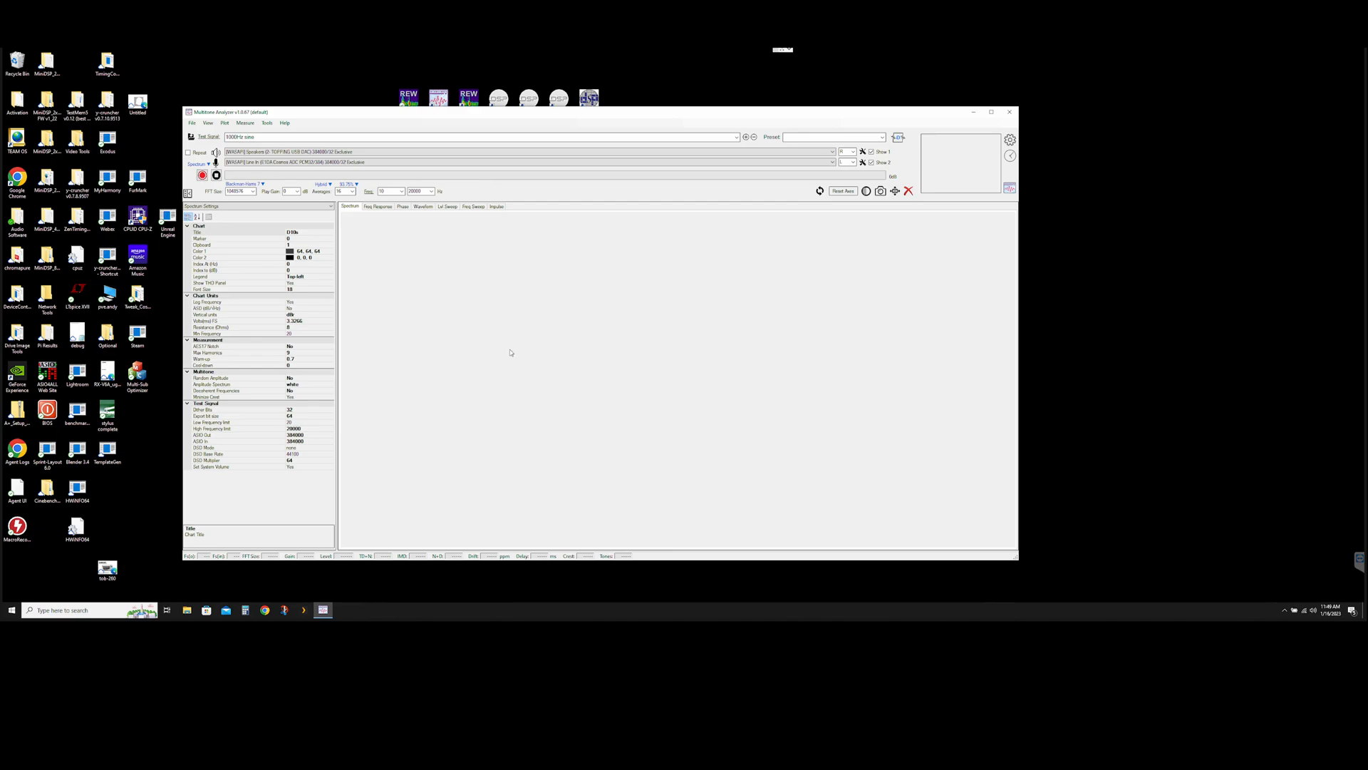
{"action": "left_click_drag", "start_coordinate": [659, 118], "coordinate": [687, 125]}
{"action": "left_click", "coordinate": [298, 145]}
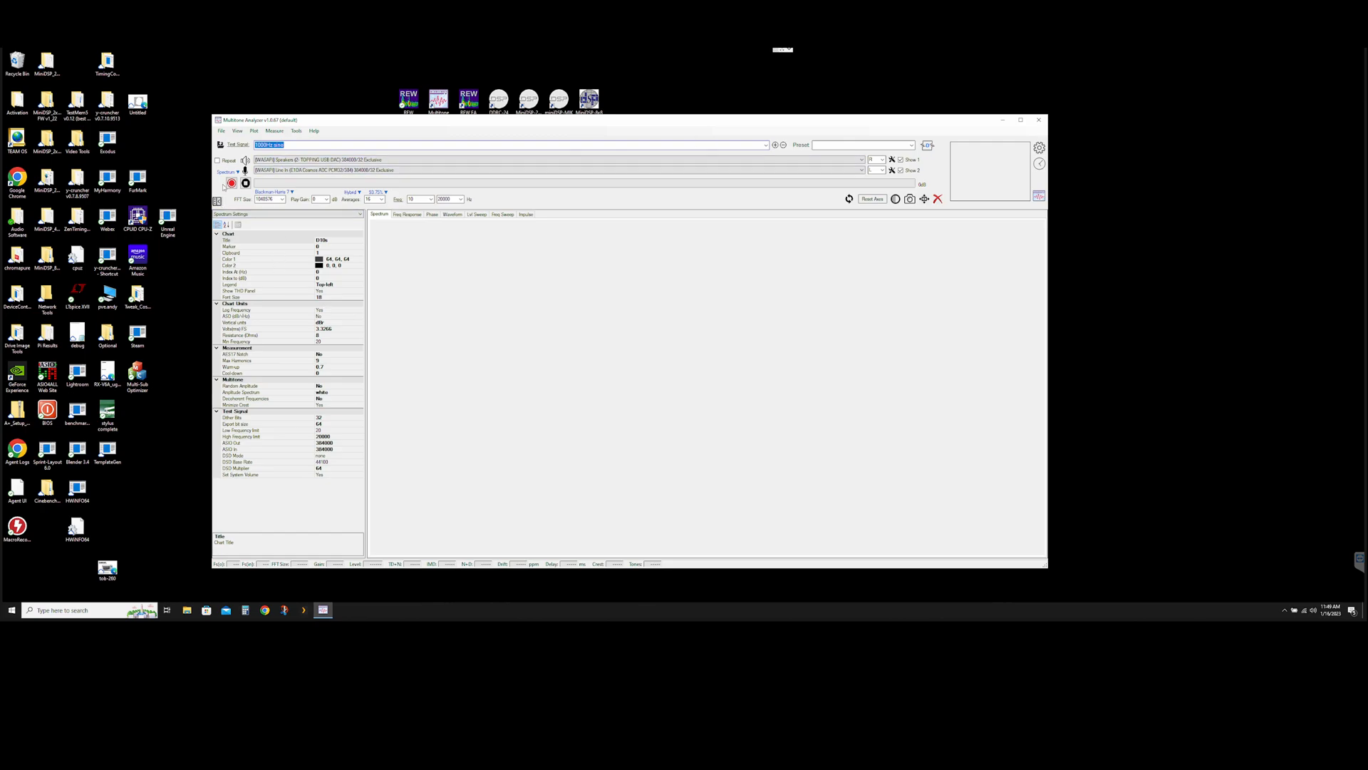
Run a spectrum measurement with the 1000 Hz sine test signal and close Multitone Analyzer after reviewing the plot.
{"action": "left_click", "coordinate": [293, 144]}
{"action": "left_click", "coordinate": [233, 184]}
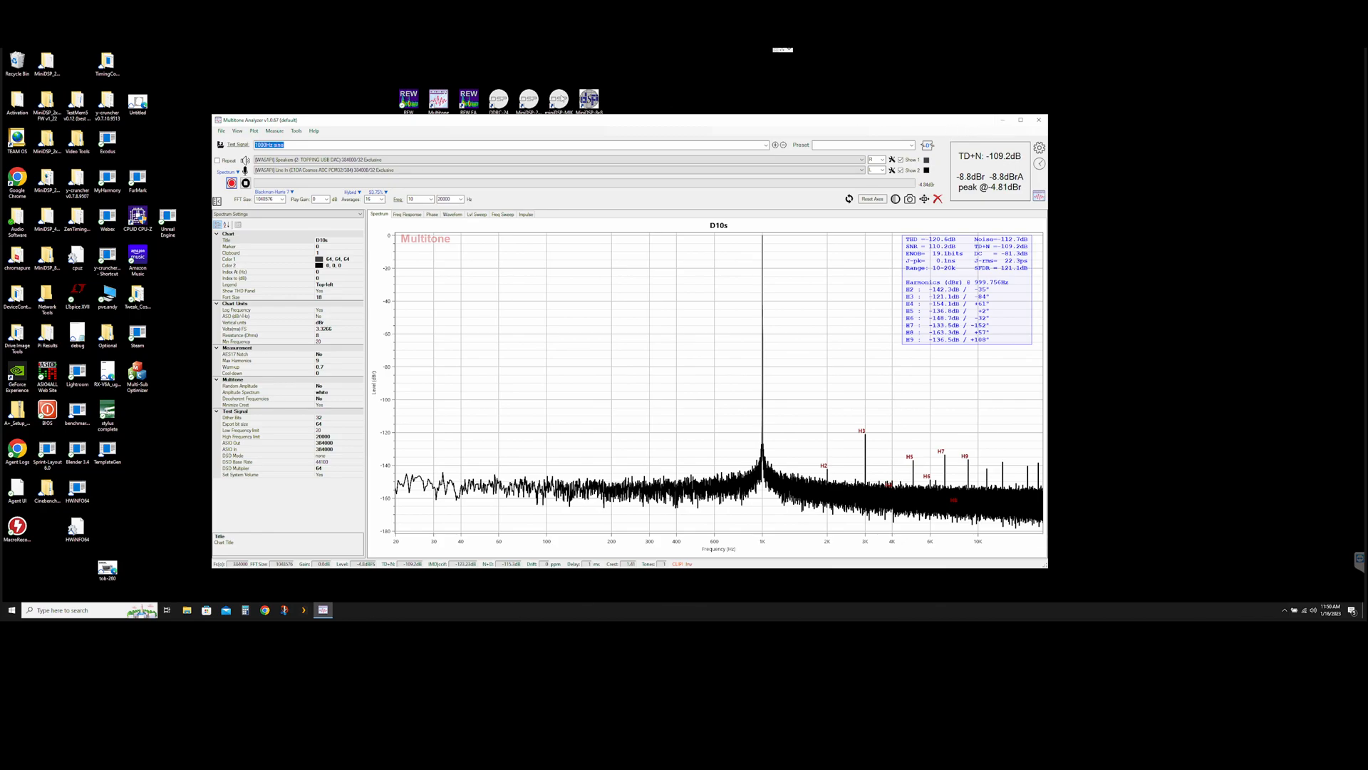
{"action": "left_click", "coordinate": [1039, 120]}
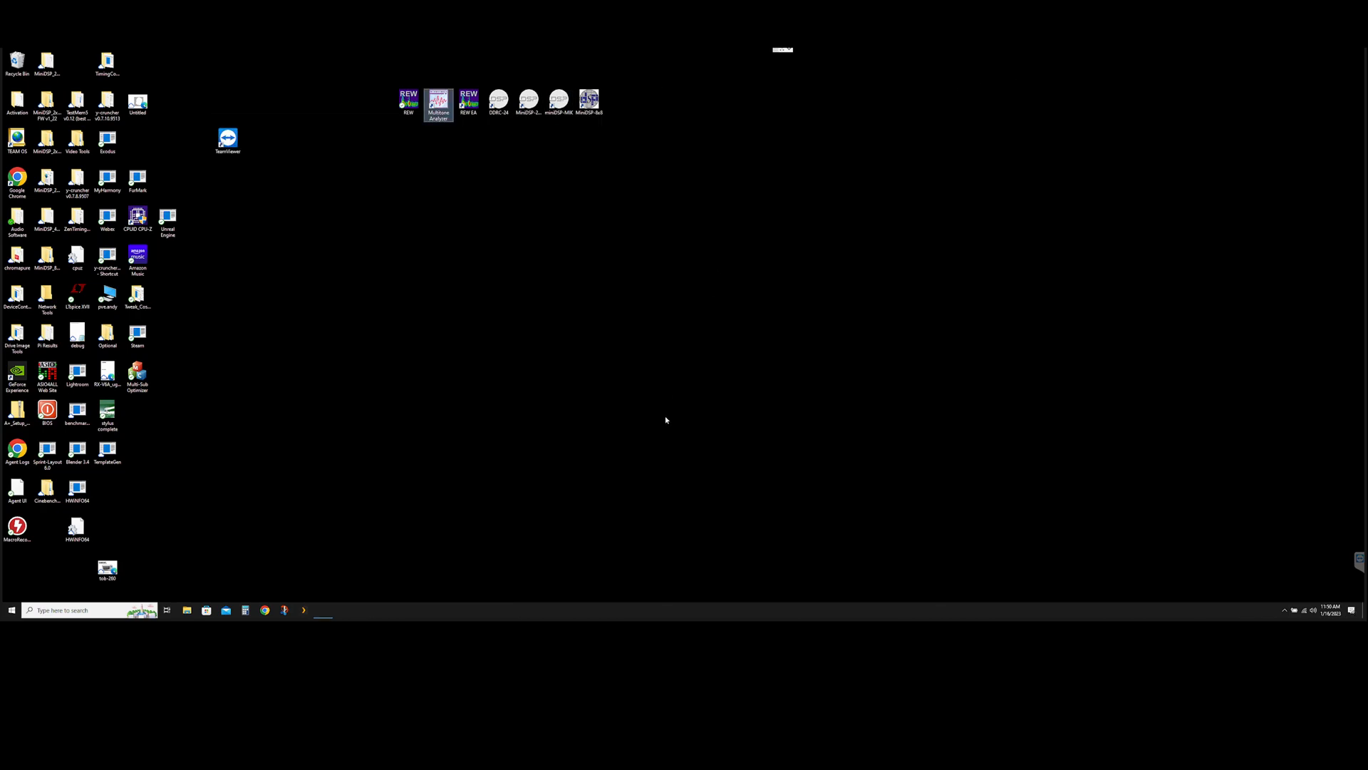